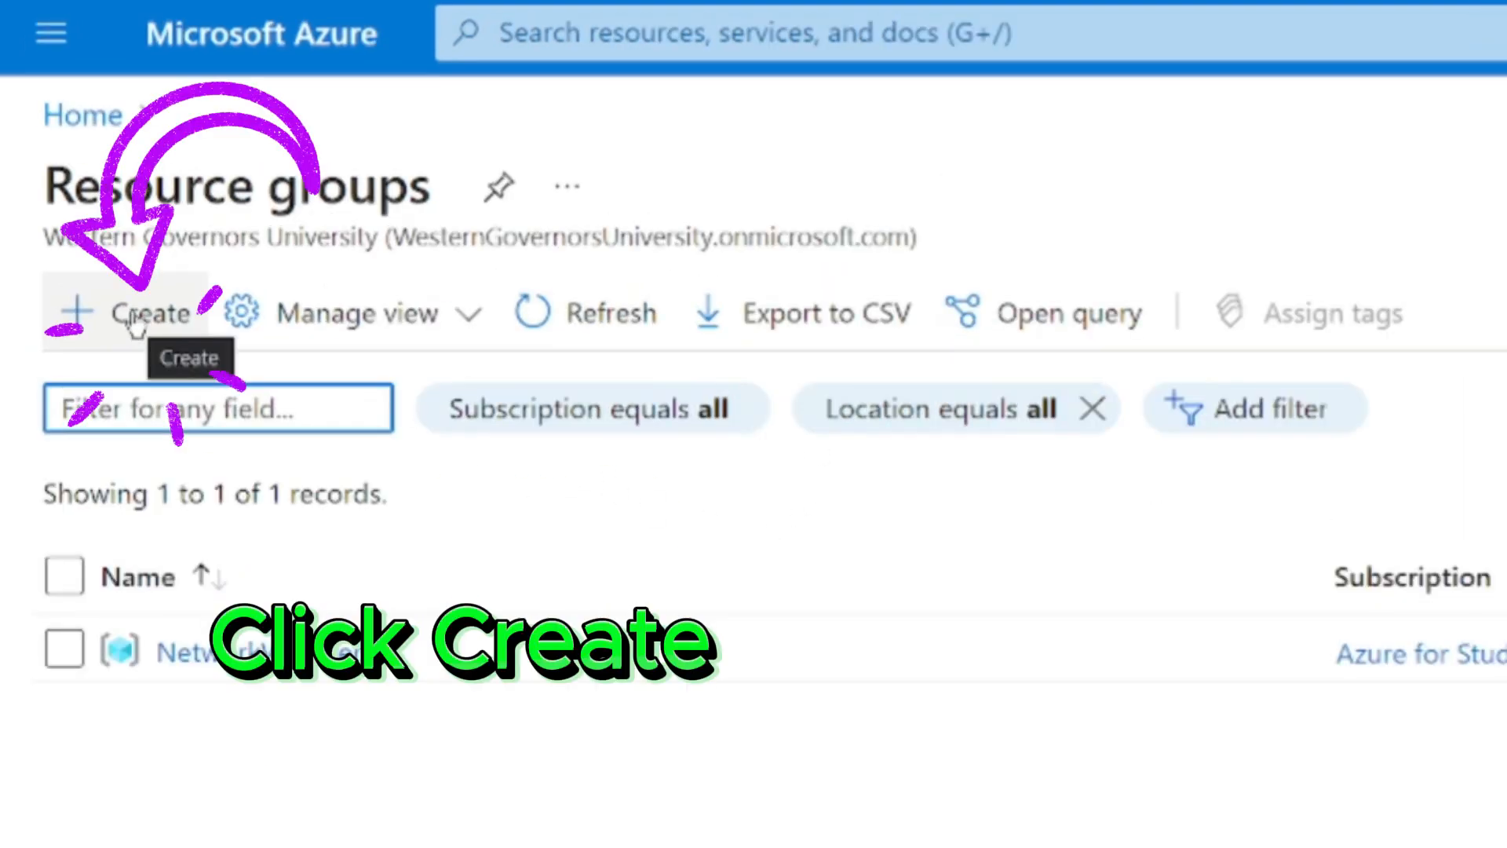
# Create a resource group named student-lab under the Azure for Students subscription in the East US region.
pyautogui.click(135, 318)
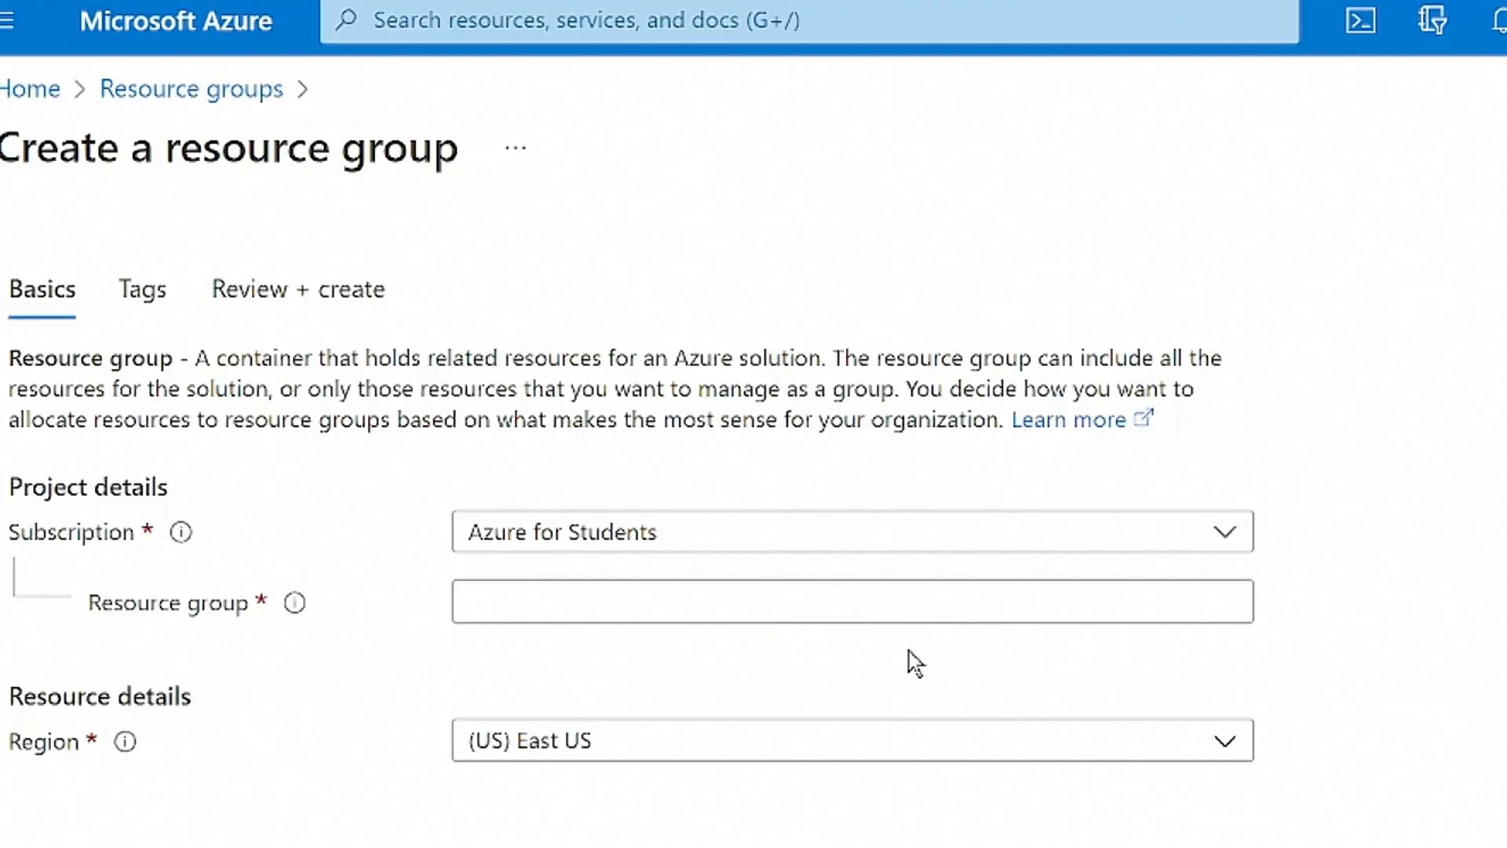
pyautogui.click(911, 601)
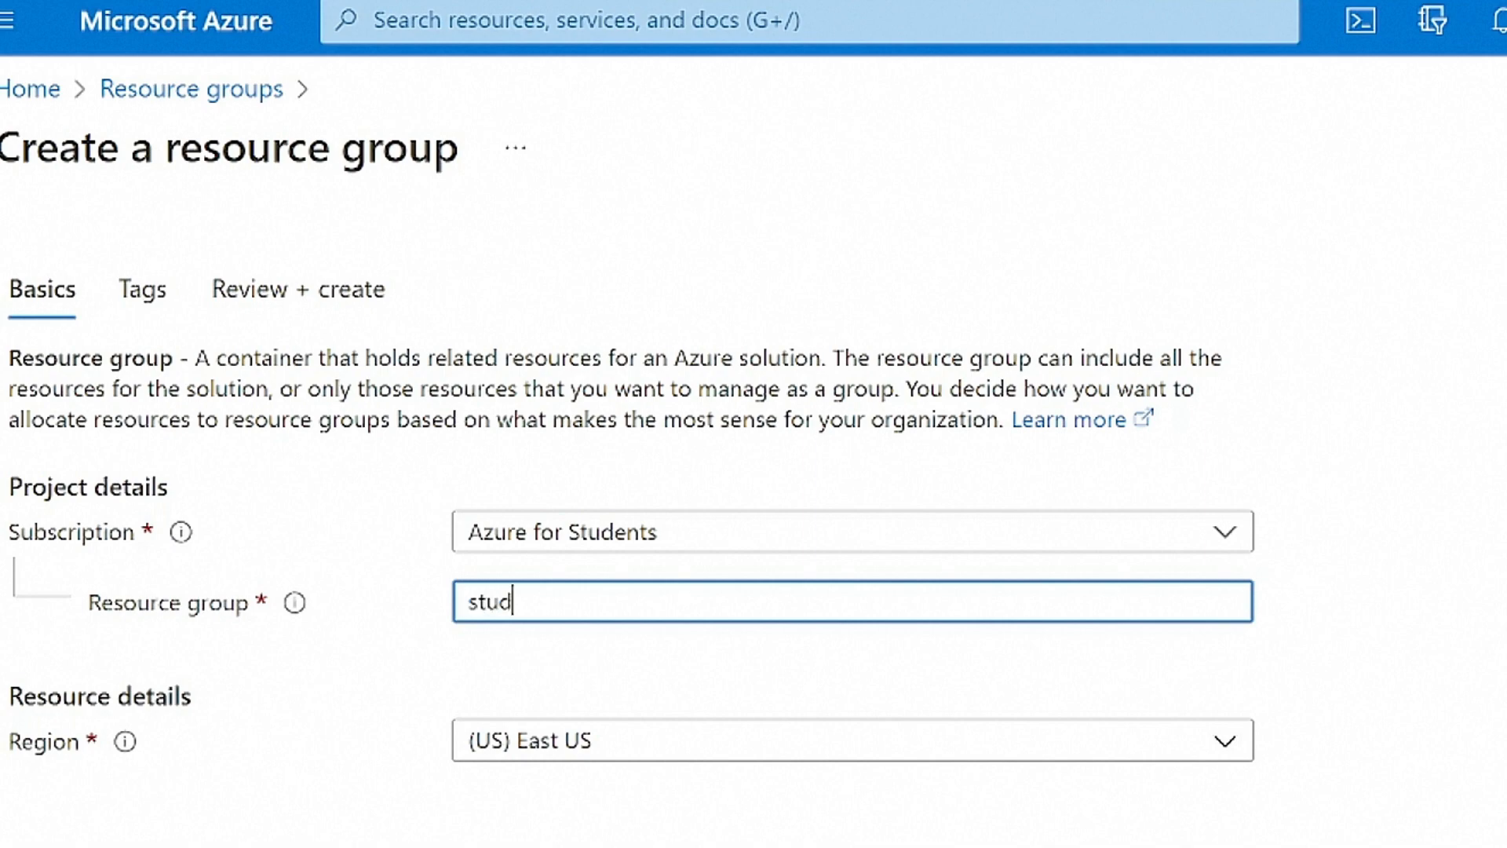
pyautogui.write('student-lab')
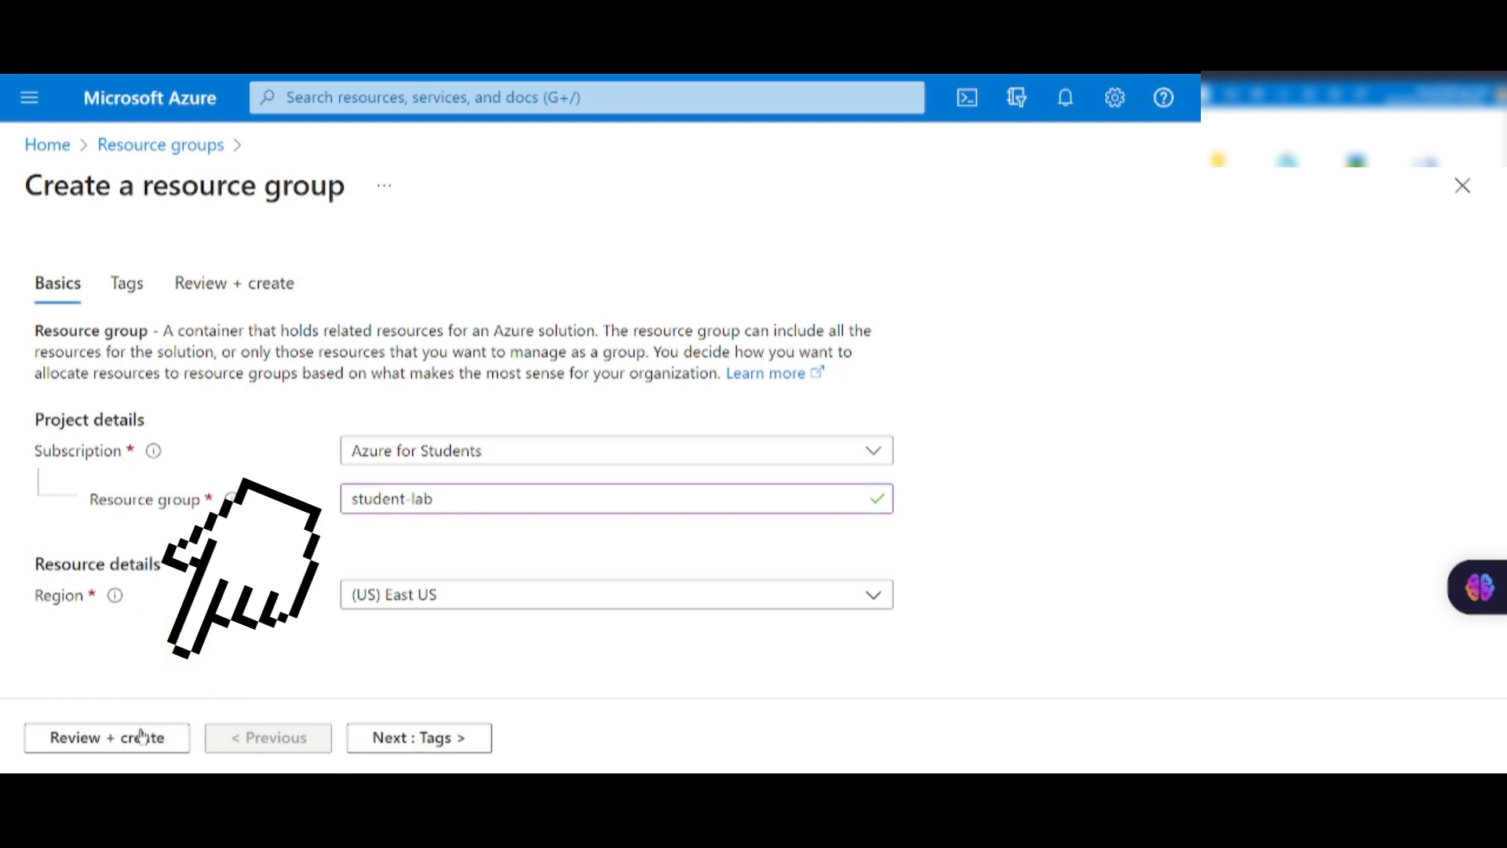
pyautogui.click(141, 735)
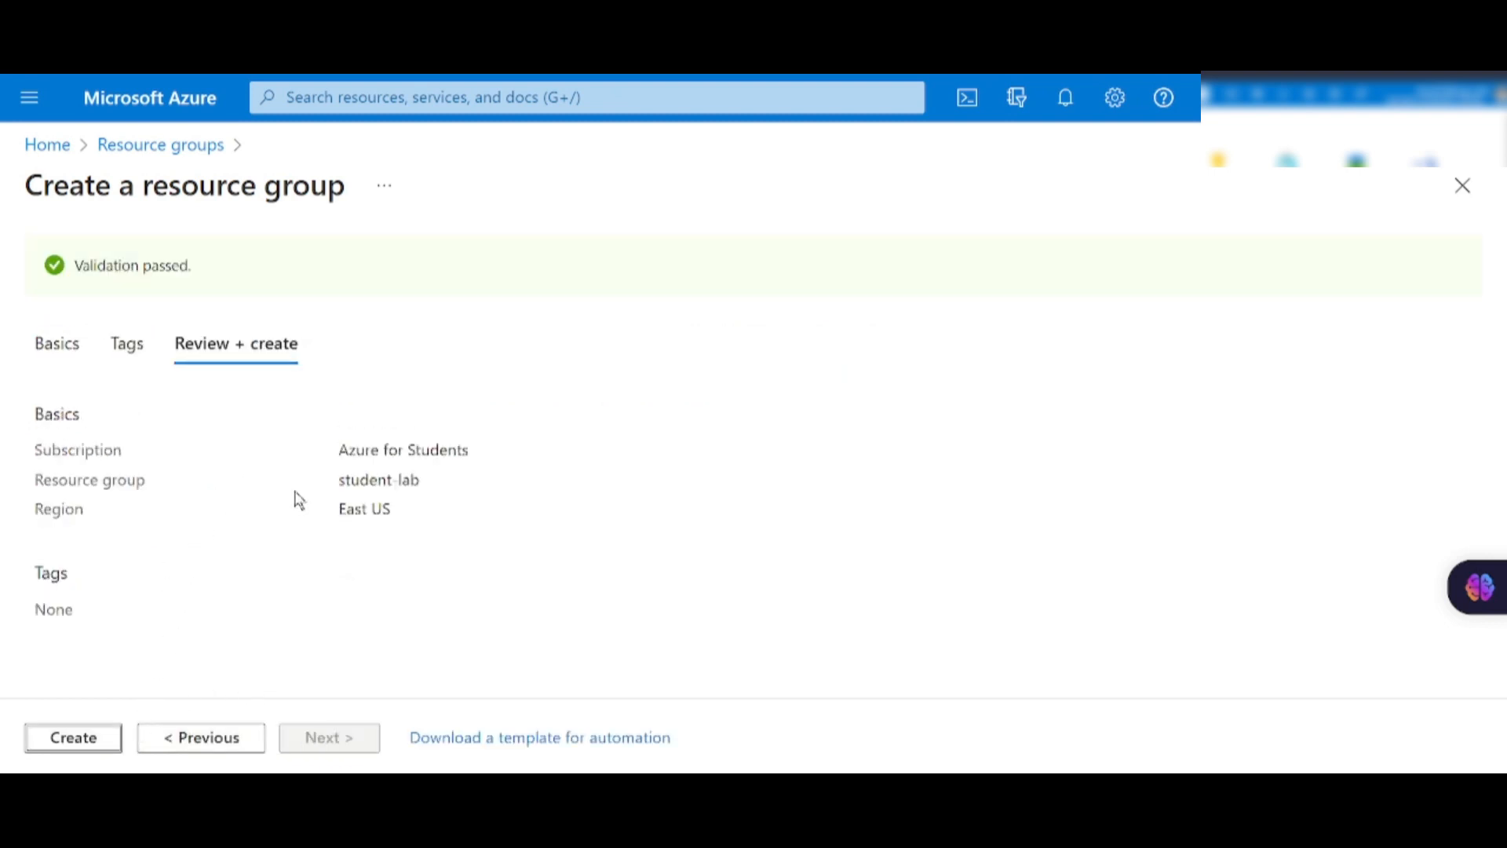
pyautogui.click(100, 739)
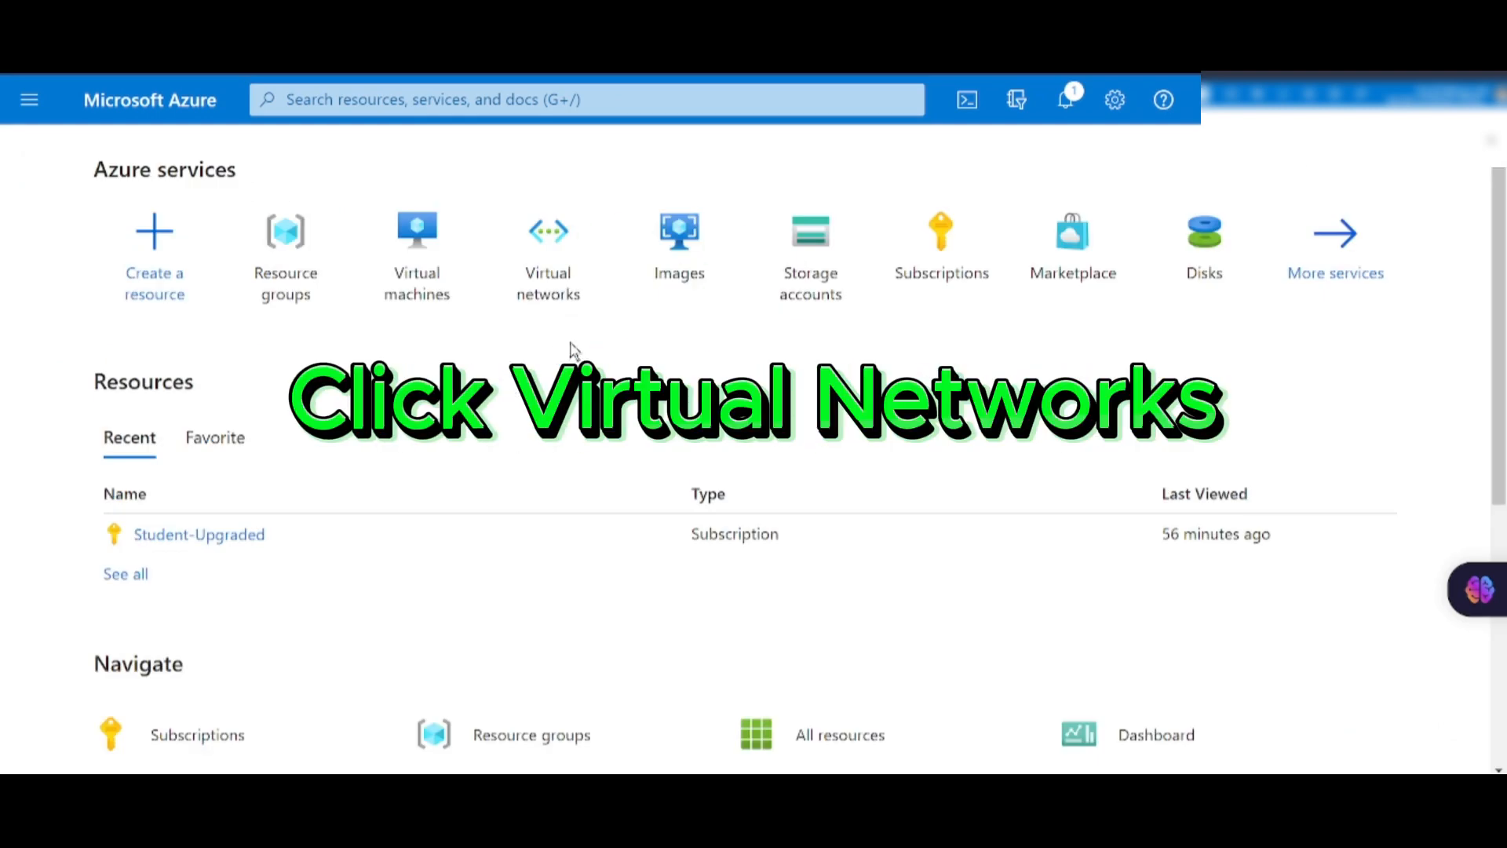
# Start creating a virtual network and assign it to the student-lab resource group.
pyautogui.moveTo(533, 266)
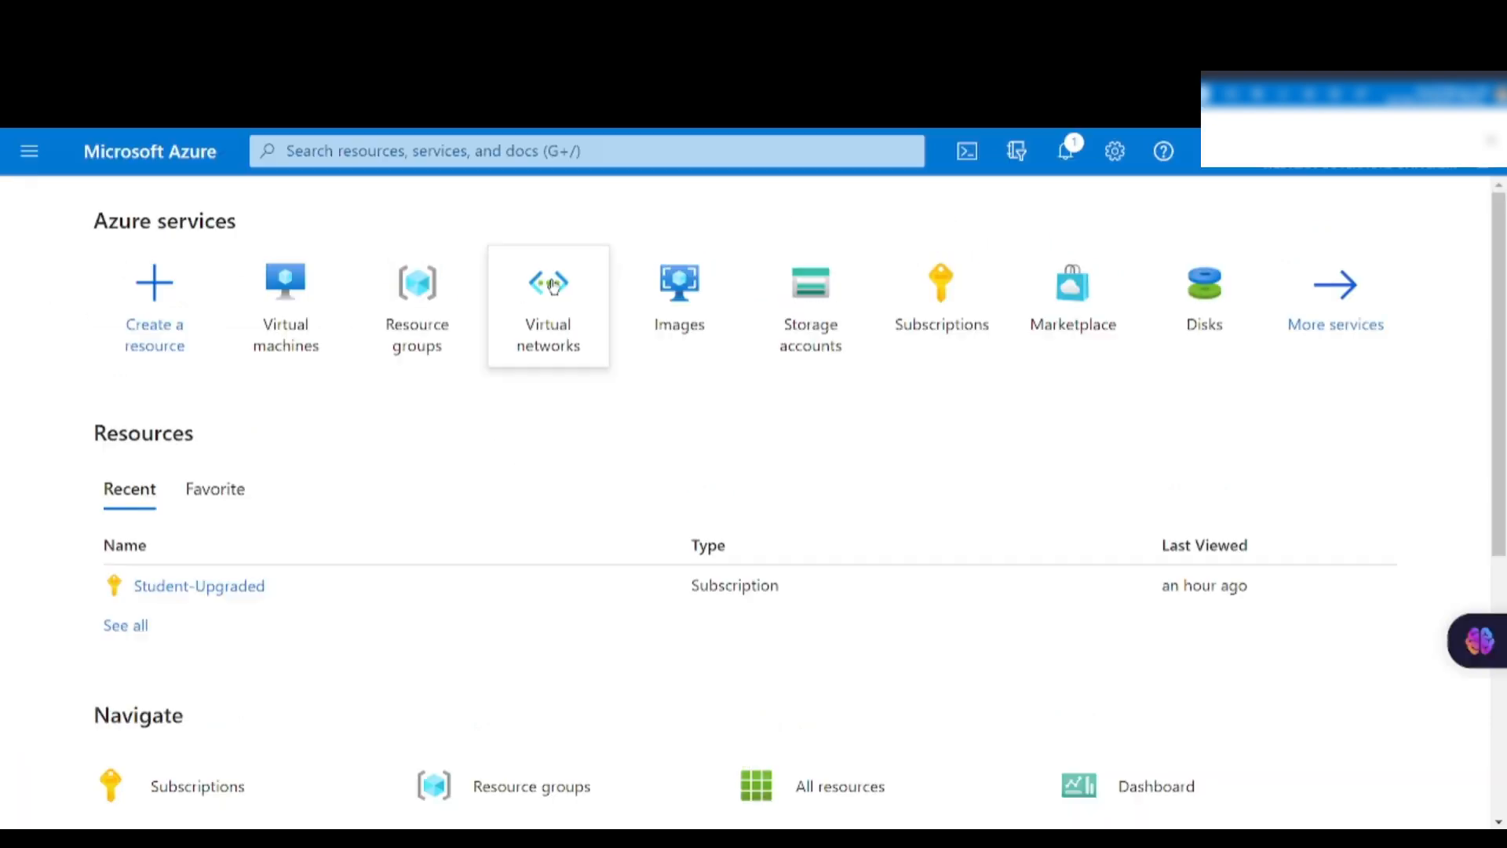
pyautogui.click(550, 295)
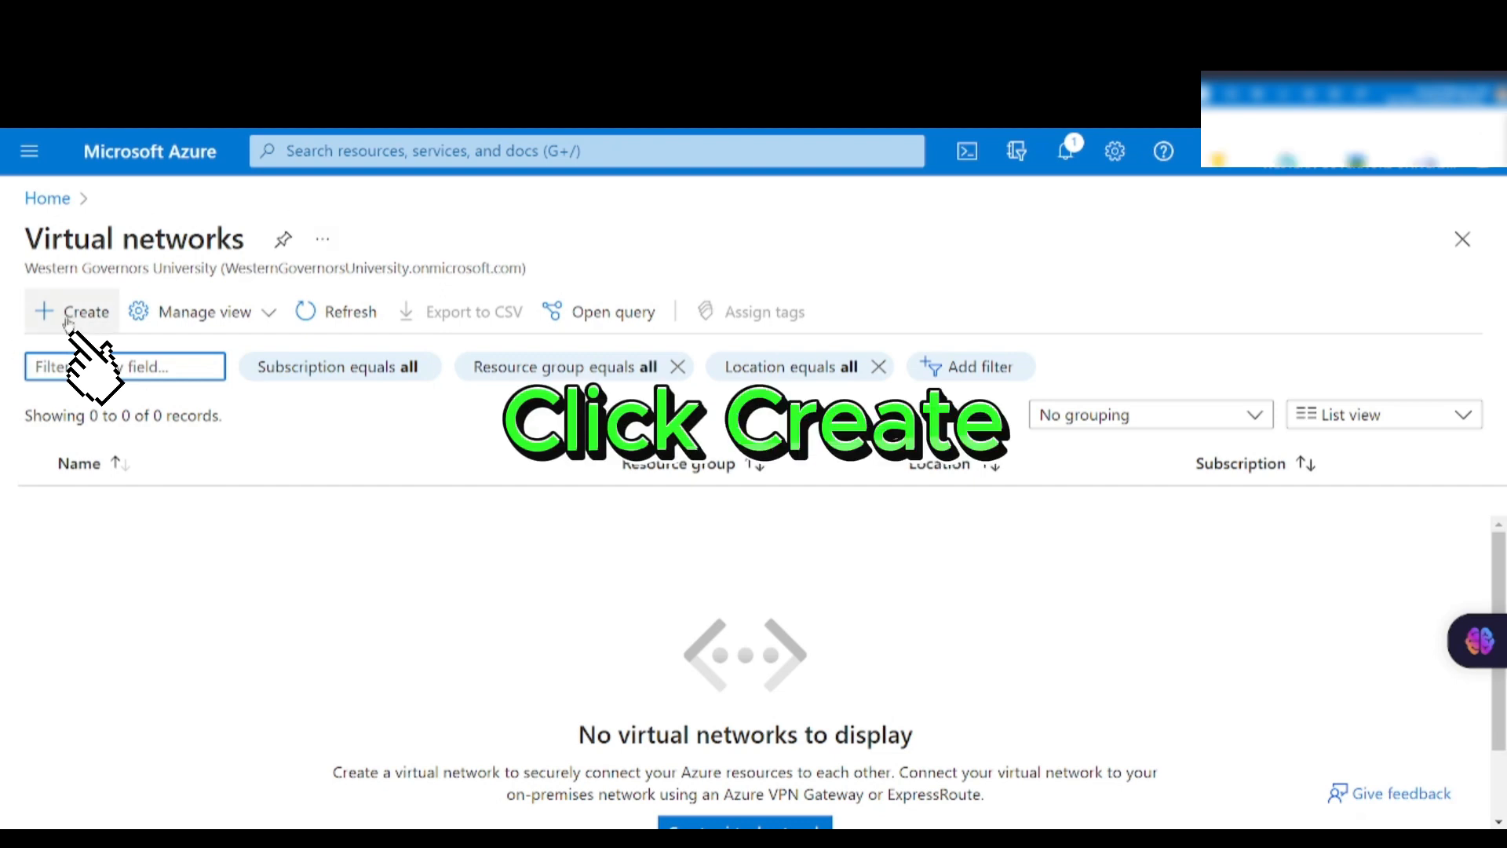
pyautogui.click(68, 322)
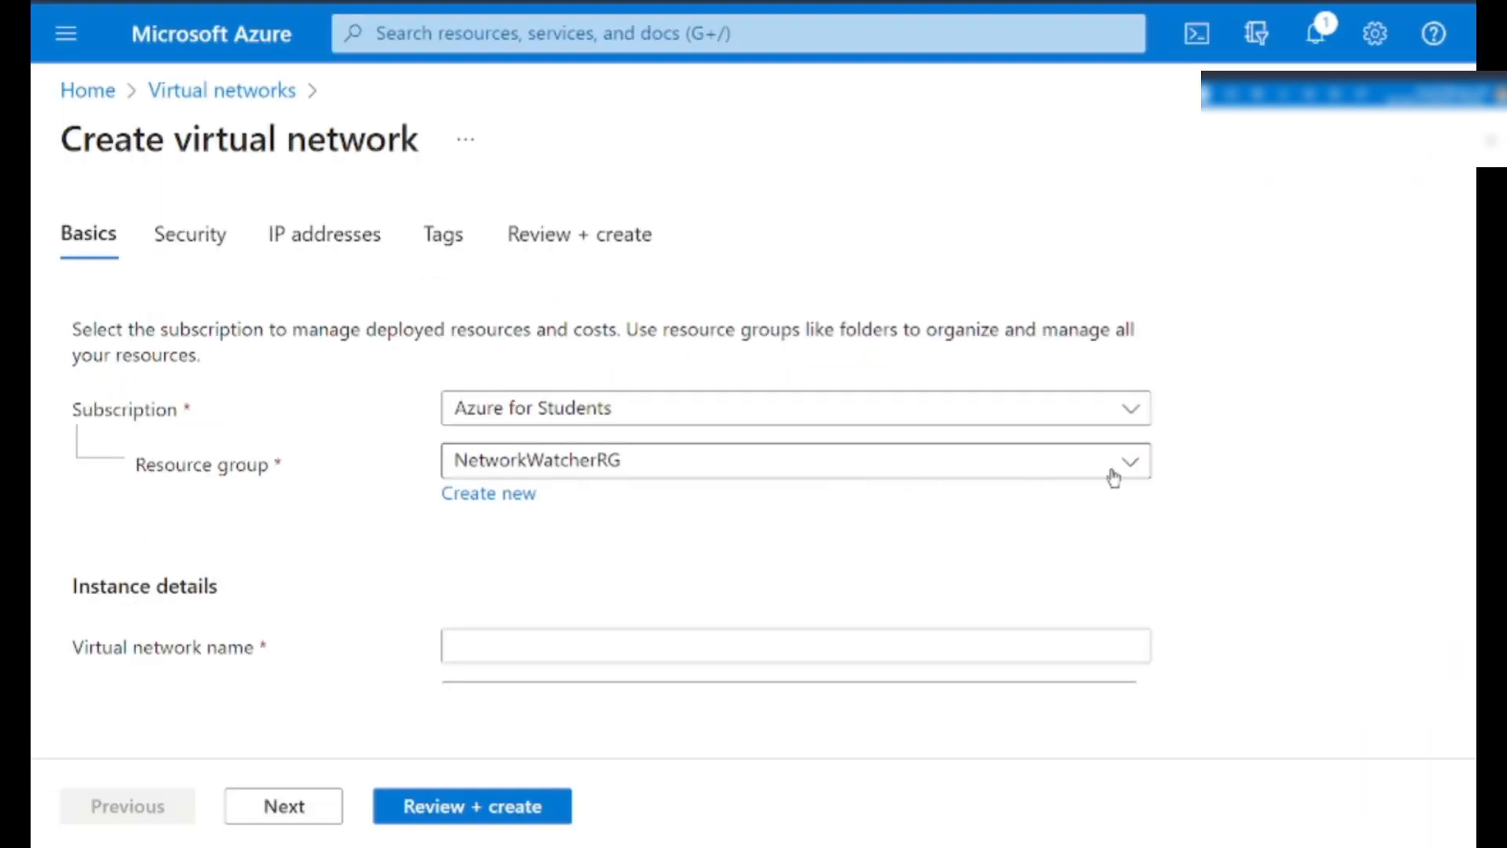
pyautogui.click(913, 463)
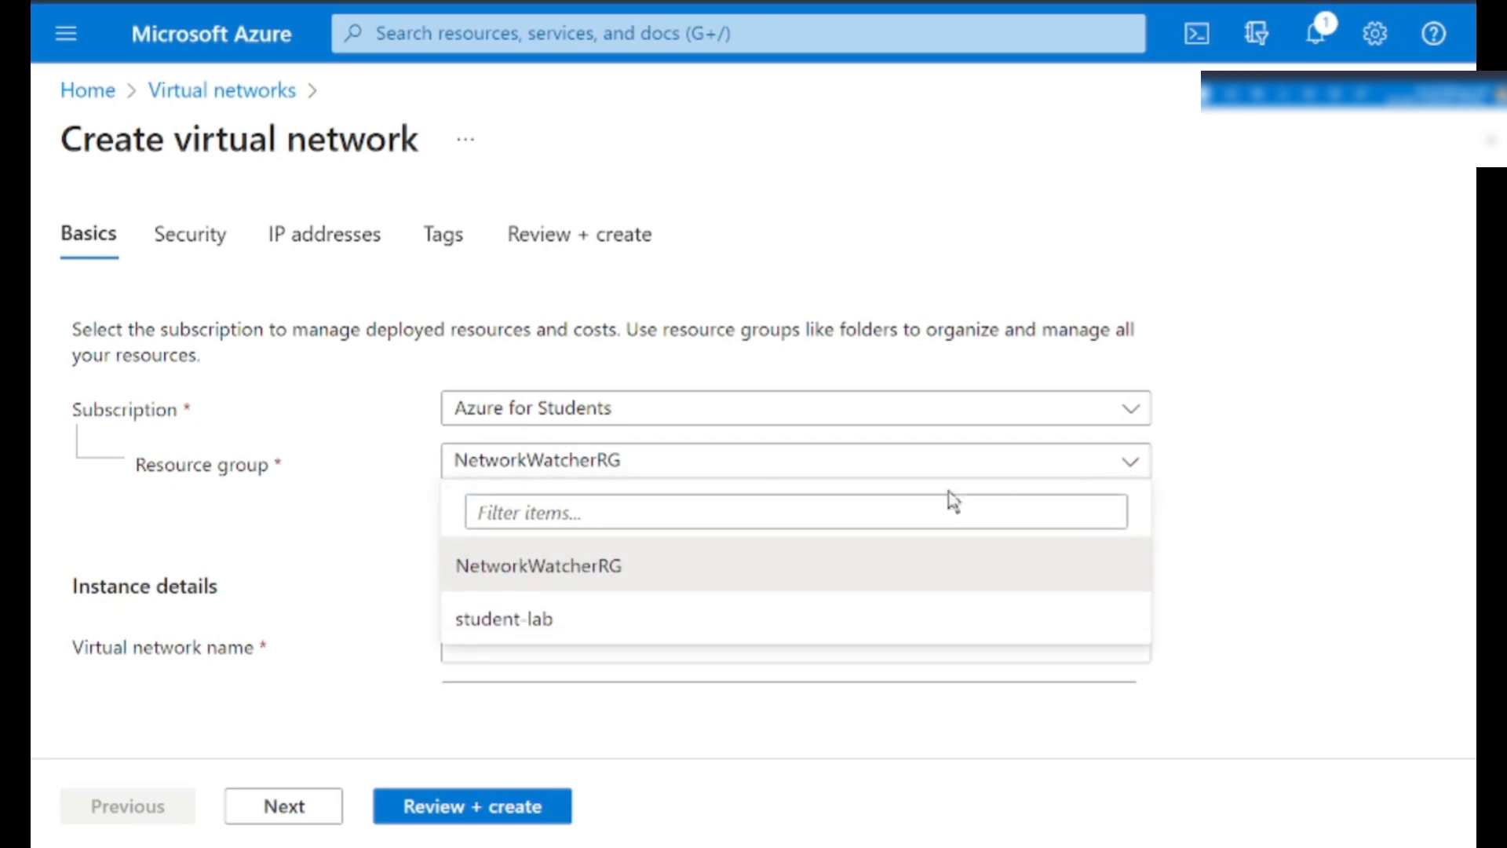
pyautogui.click(620, 622)
# Name the virtual network student-network and submit it for creation with the default IP address settings.
pyautogui.scroll(-2, 385, 510)
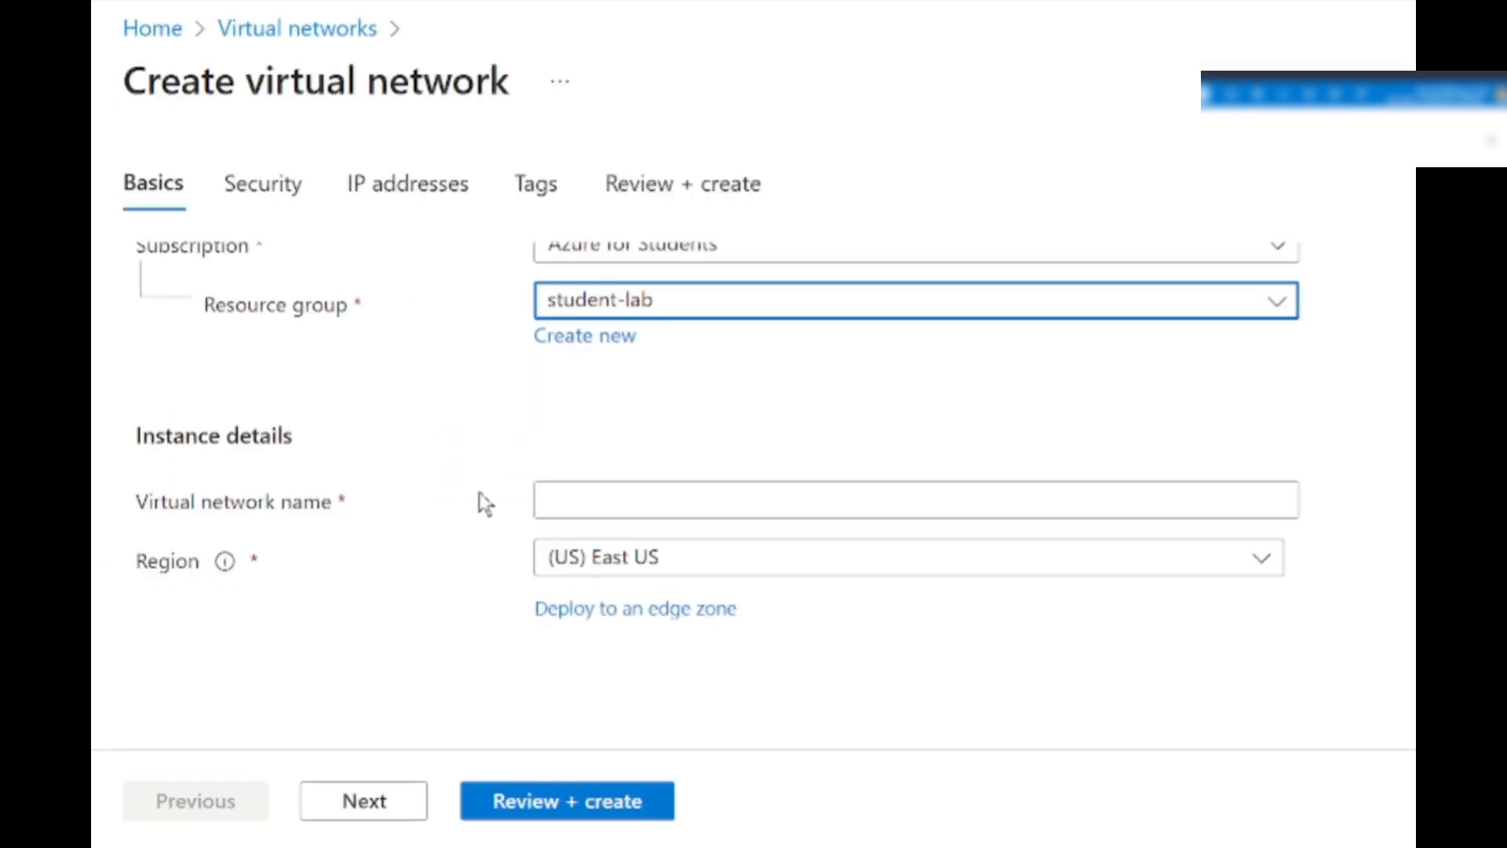
pyautogui.click(550, 526)
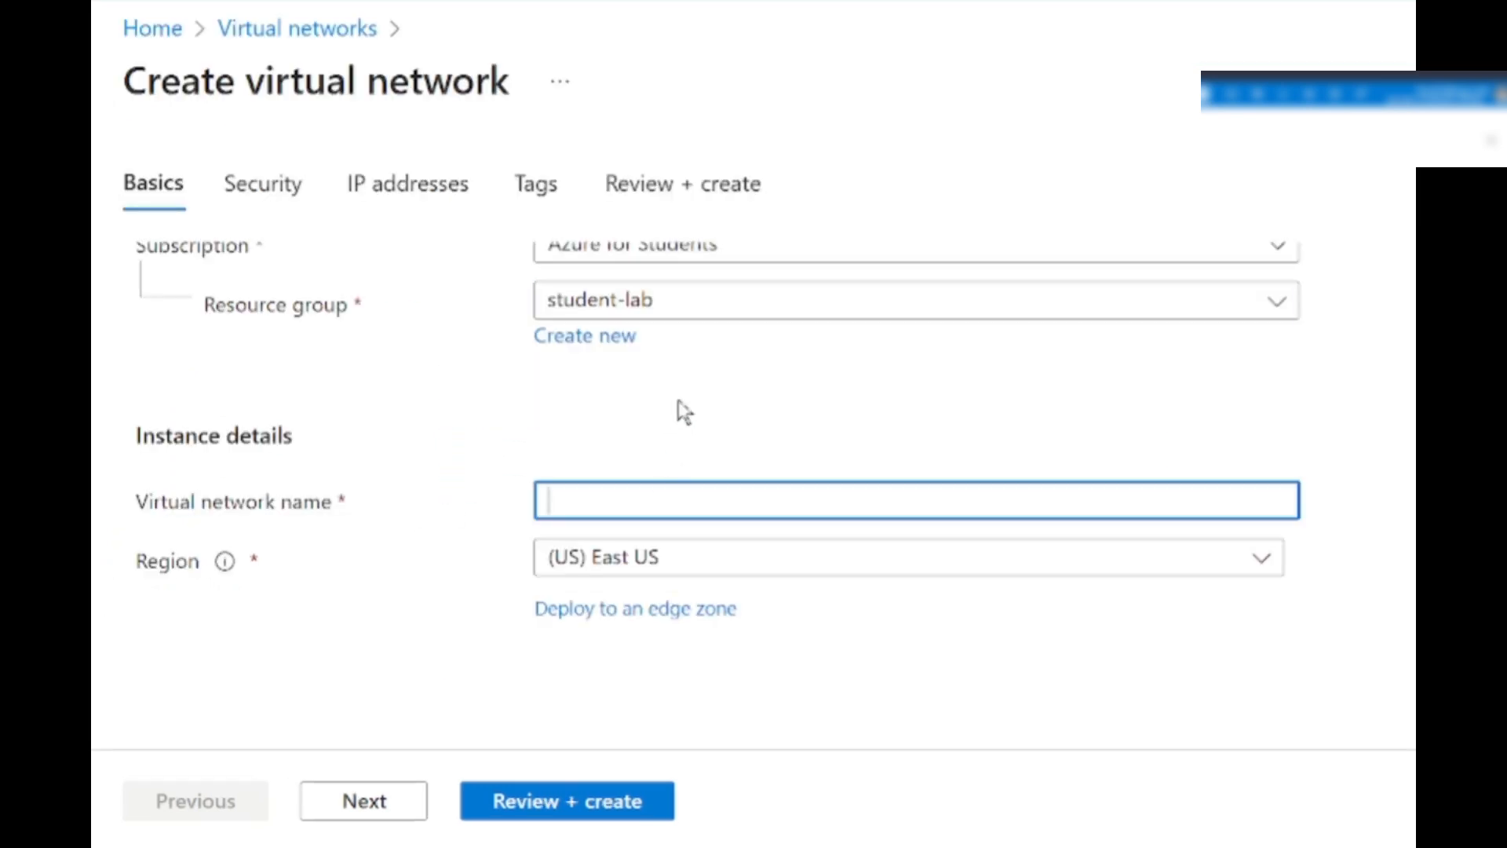
pyautogui.write('stu')
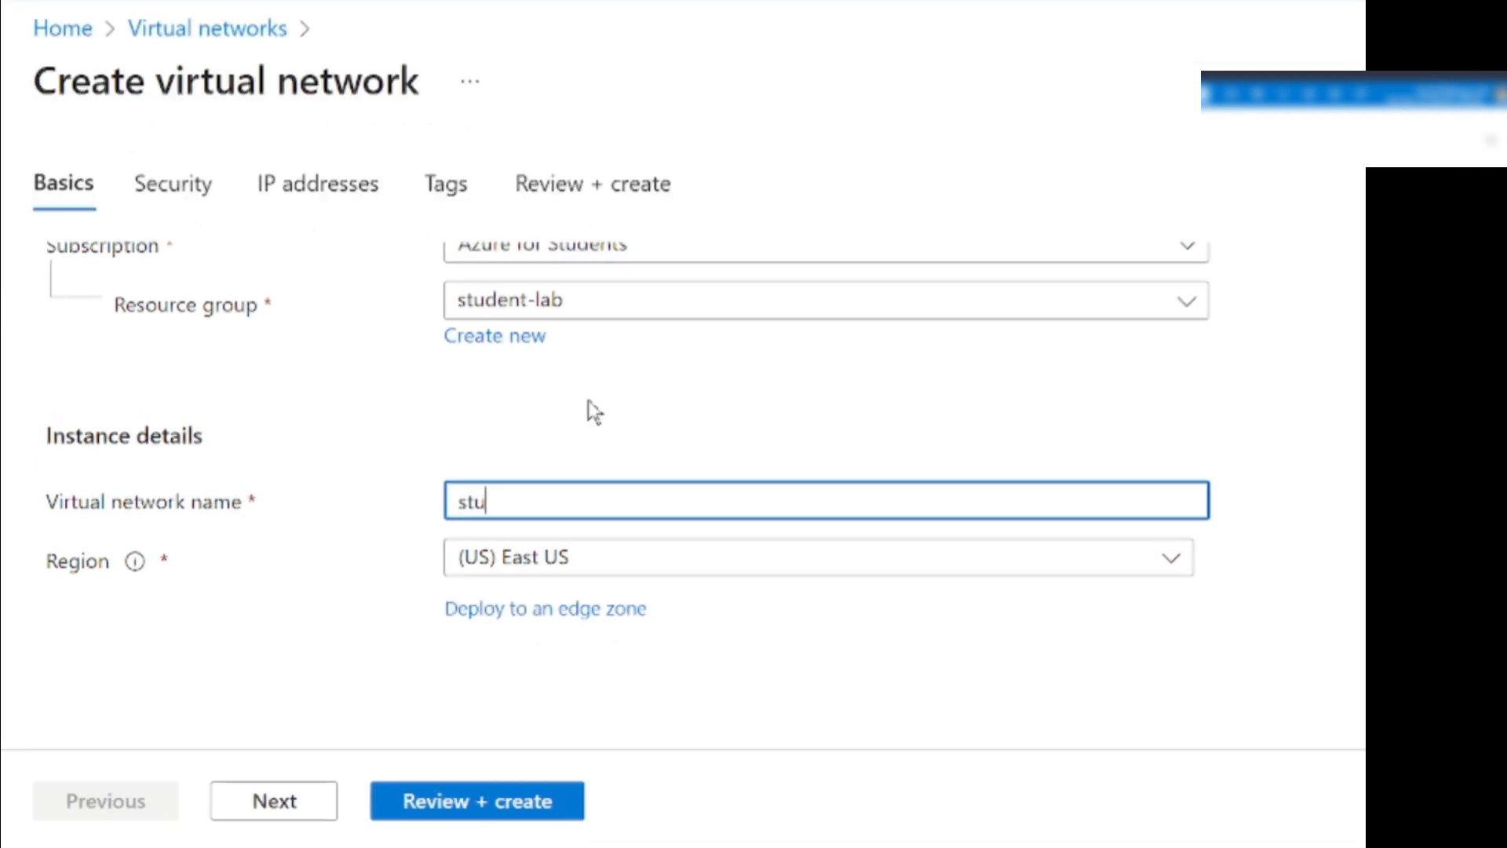
pyautogui.write('dent-network')
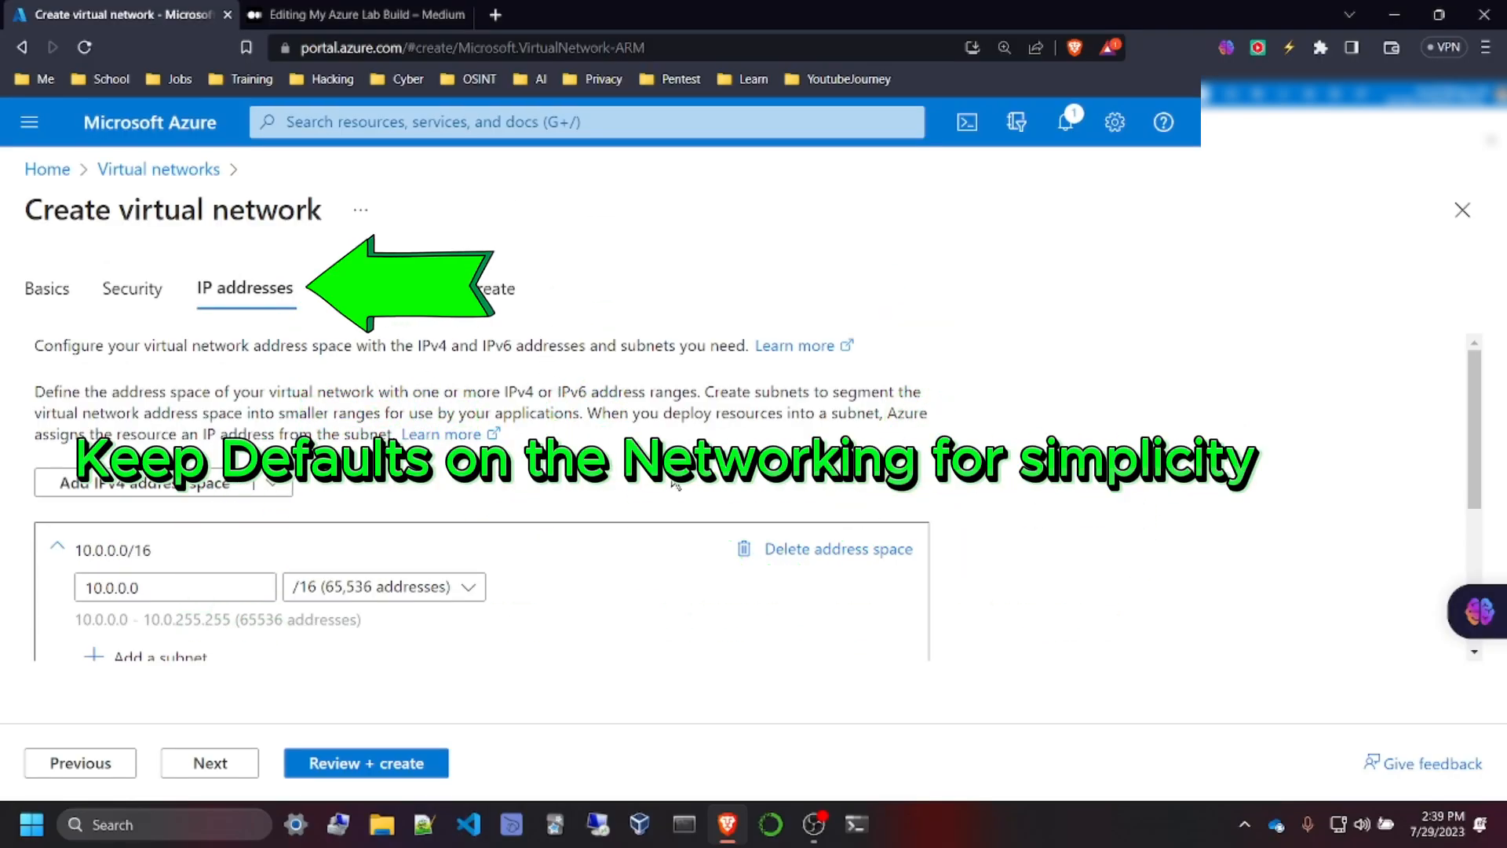
pyautogui.scroll(-3, 431, 379)
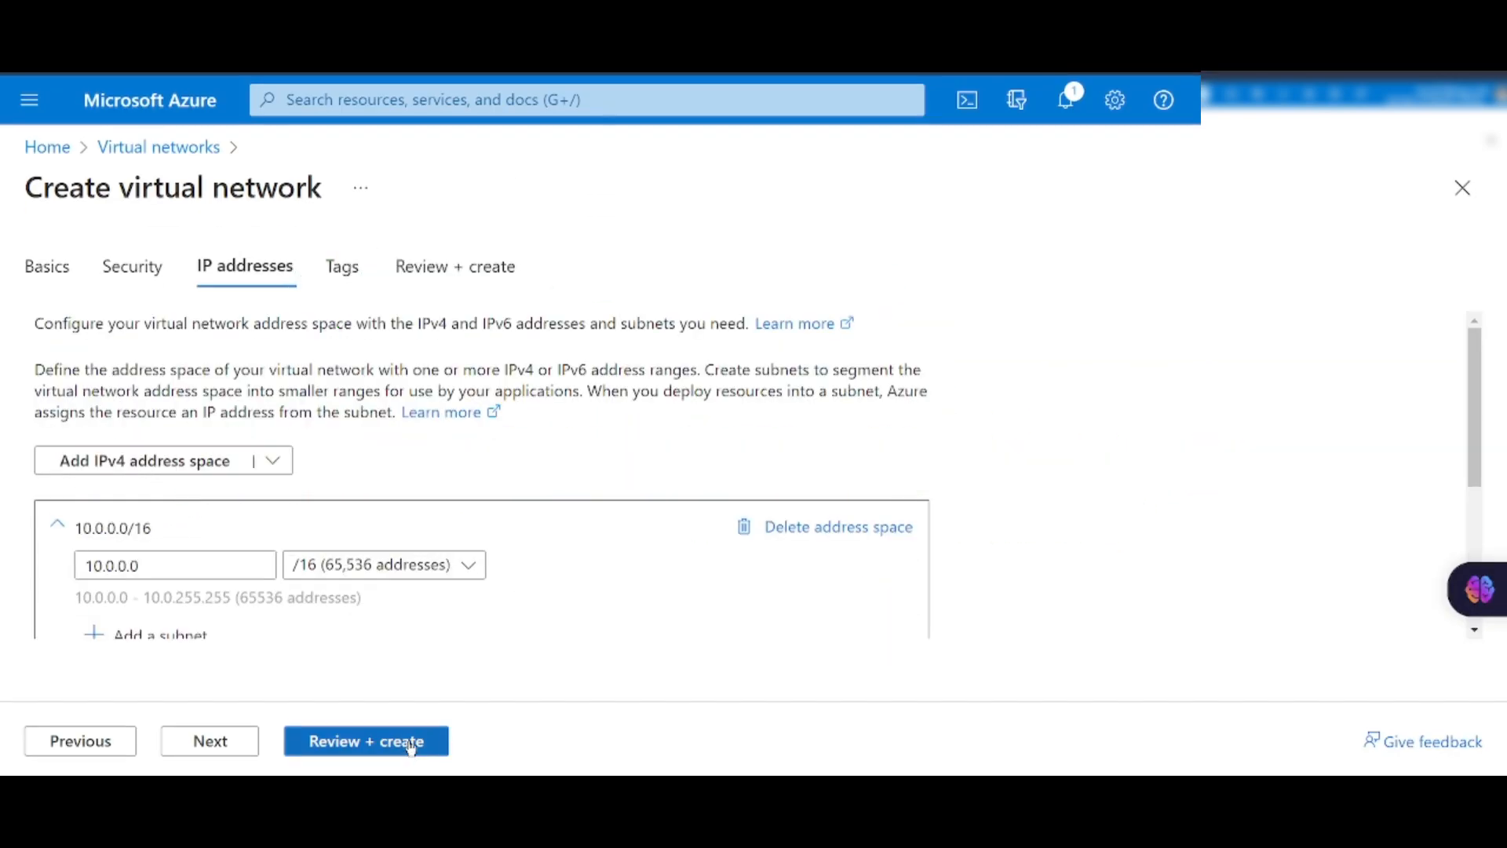
pyautogui.click(410, 748)
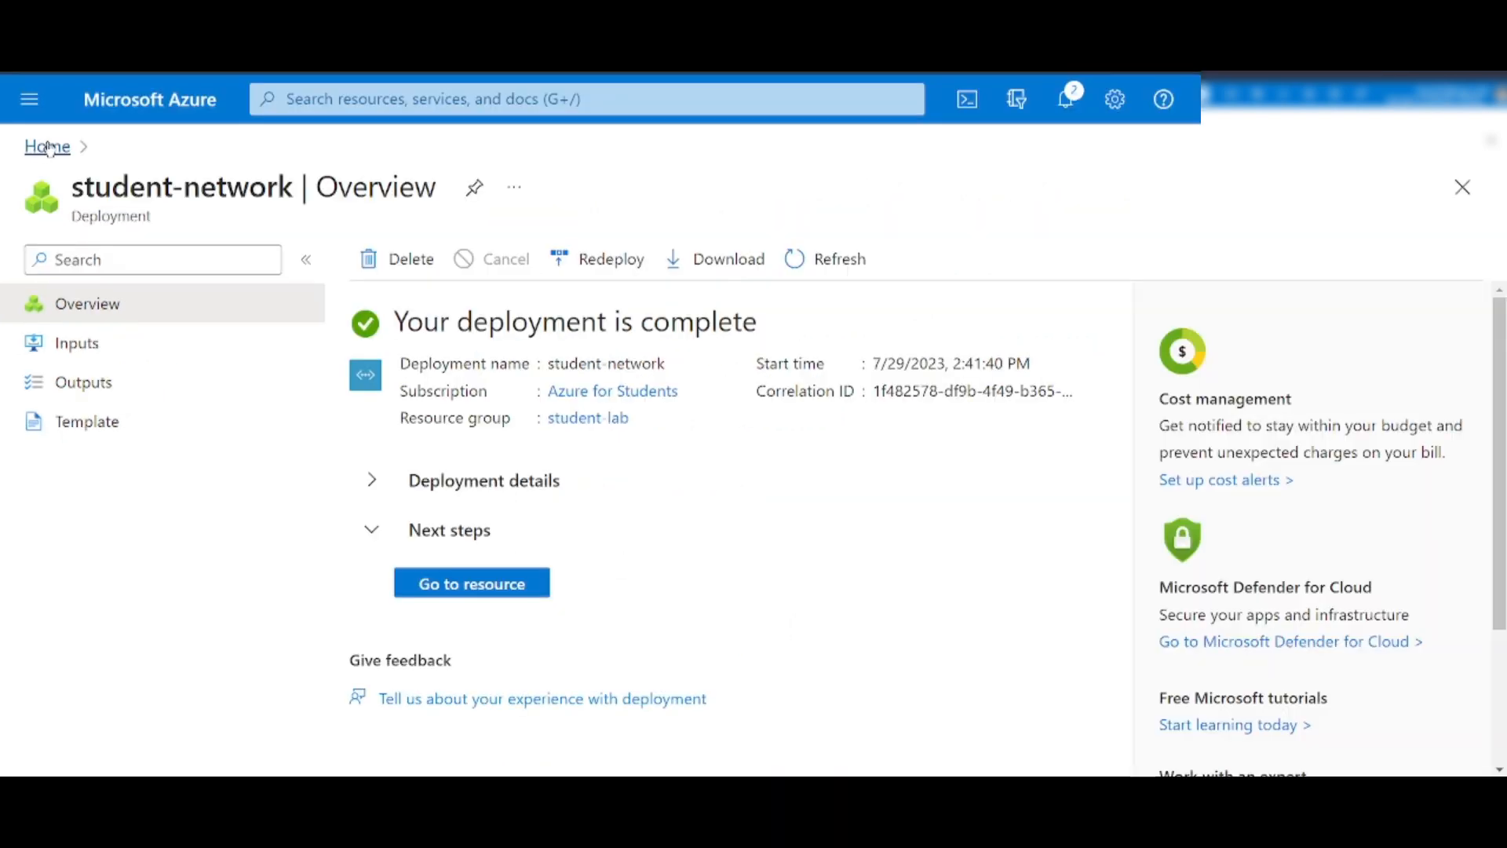
# Start creating a virtual machine and assign it to the student-lab resource group.
pyautogui.click(89, 65)
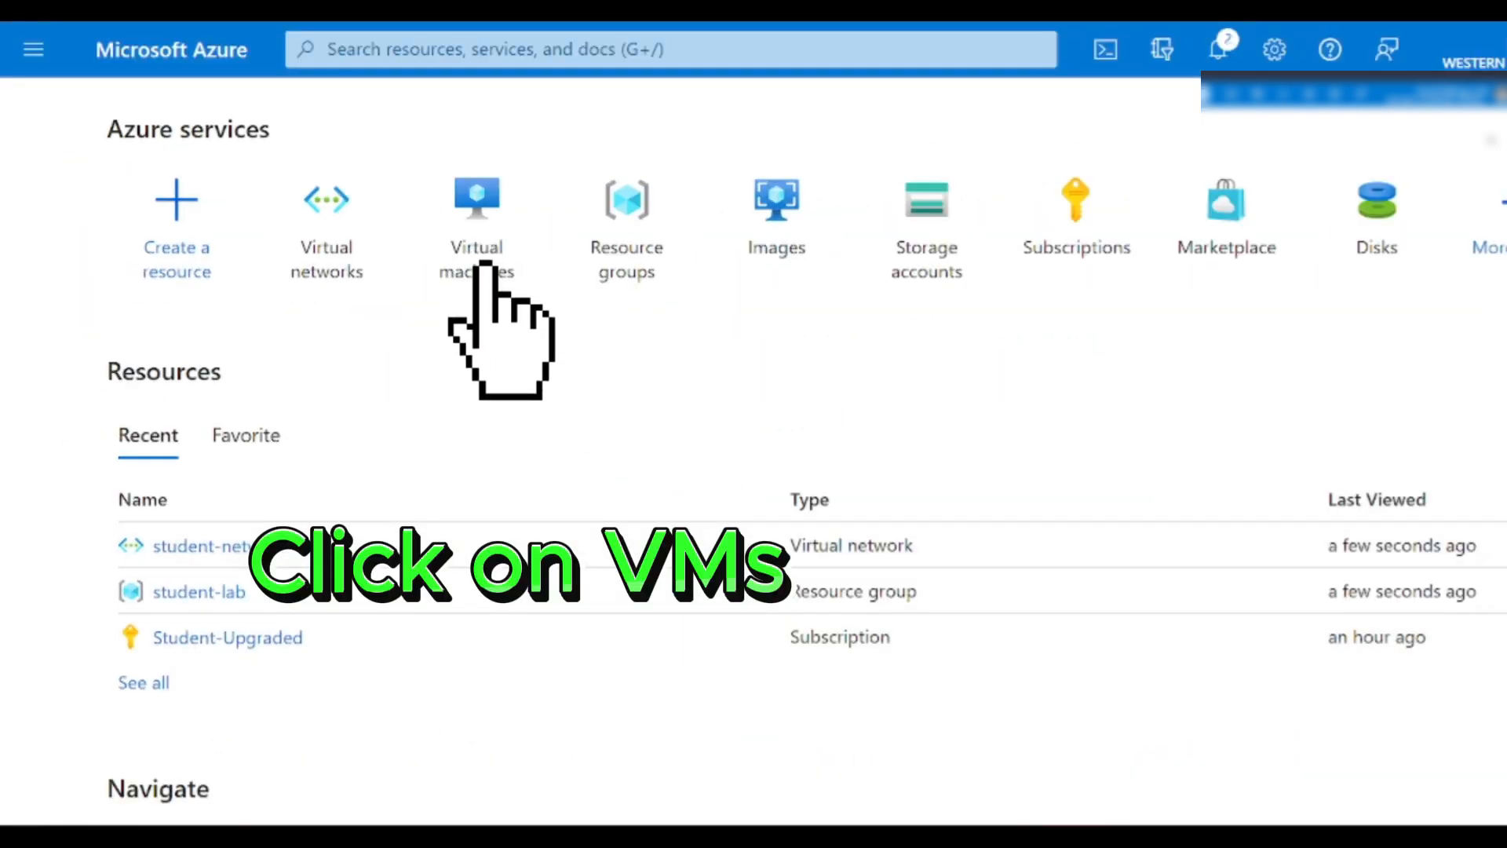
pyautogui.click(474, 217)
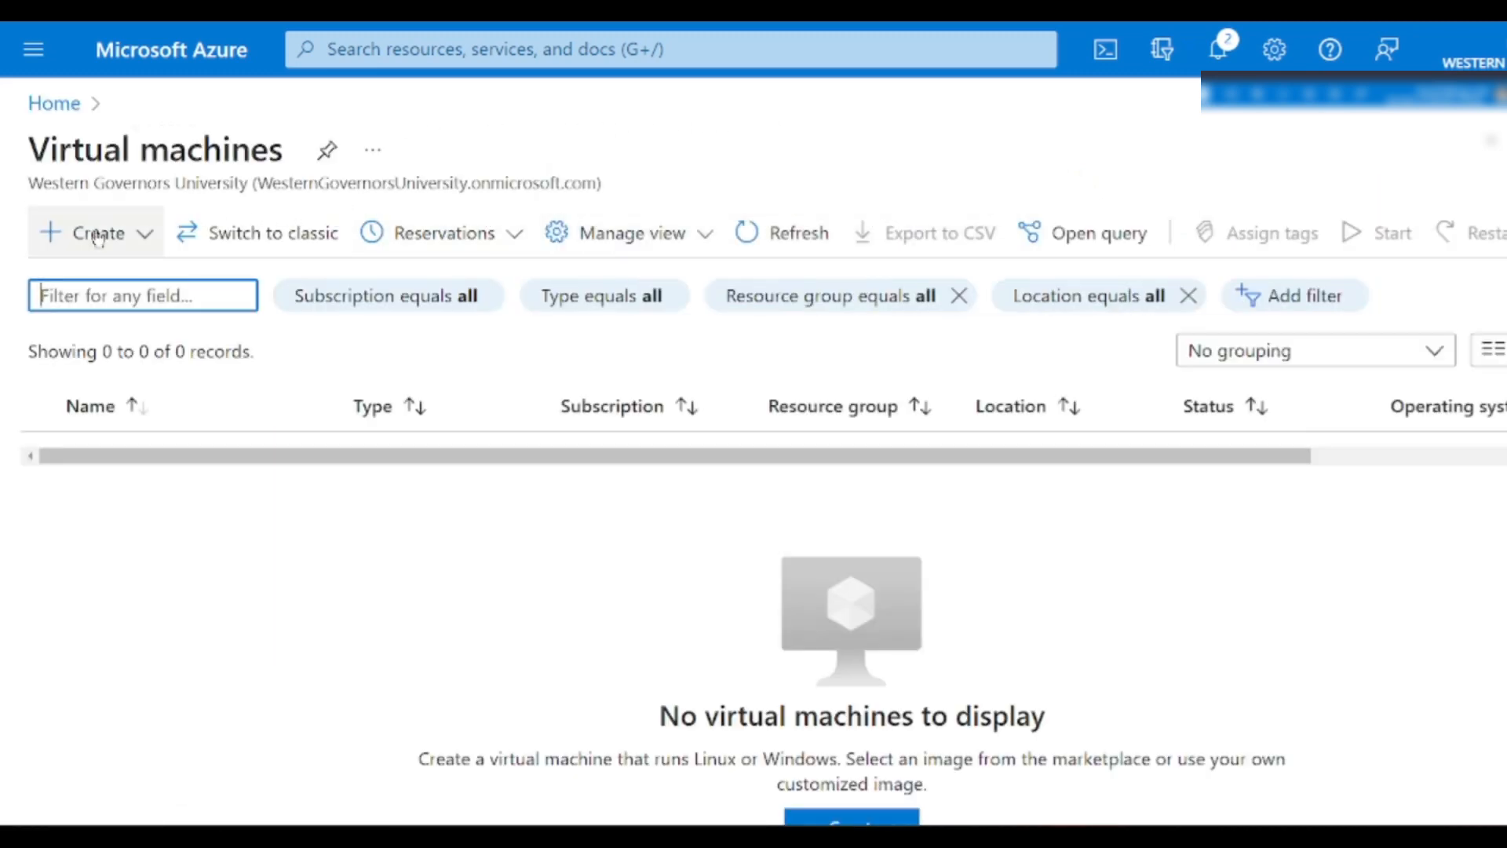
pyautogui.click(106, 224)
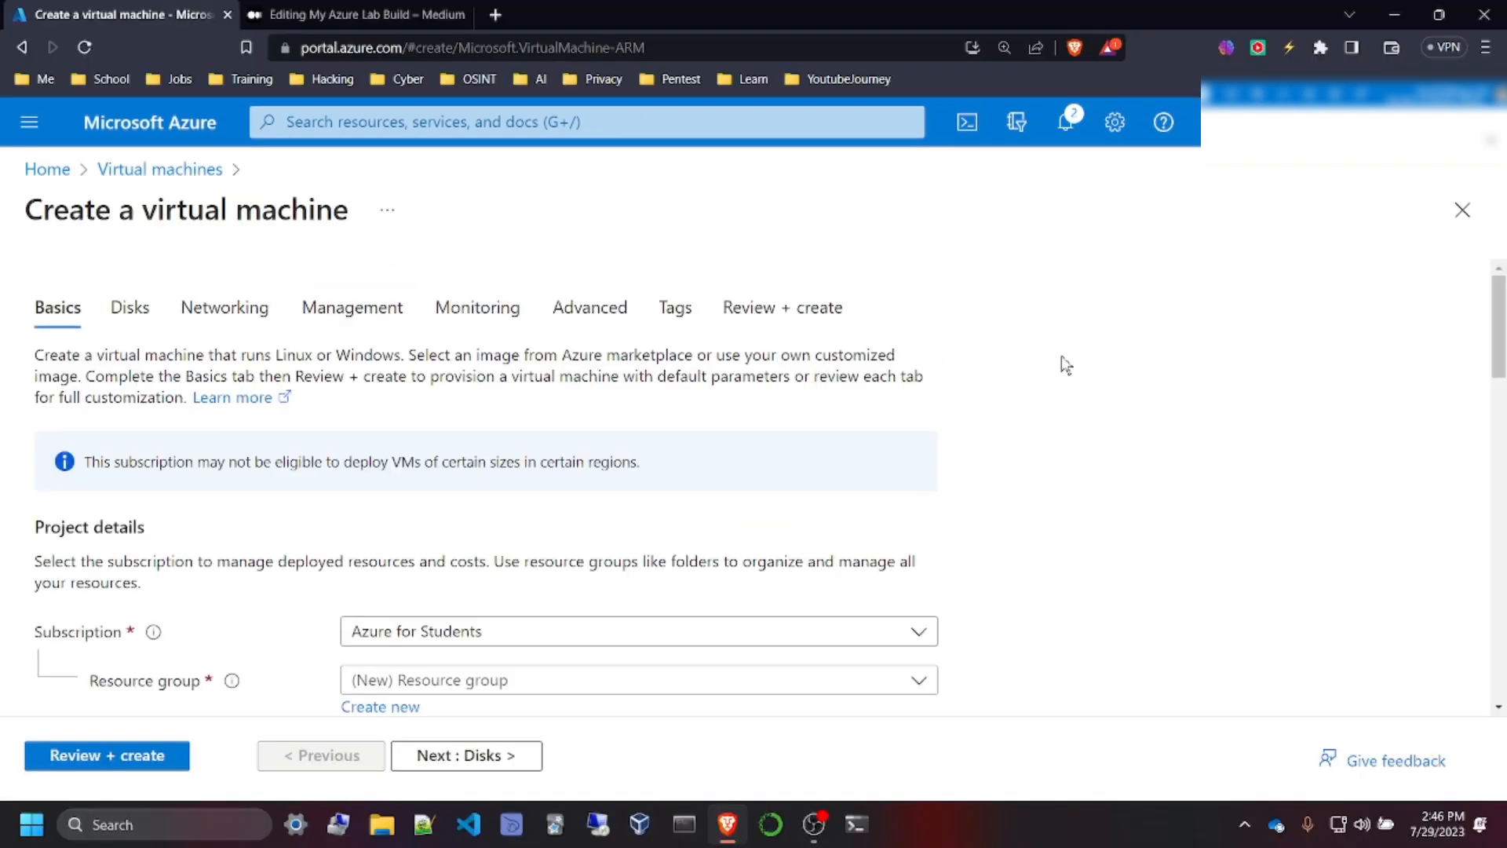
pyautogui.scroll(-3, 1065, 365)
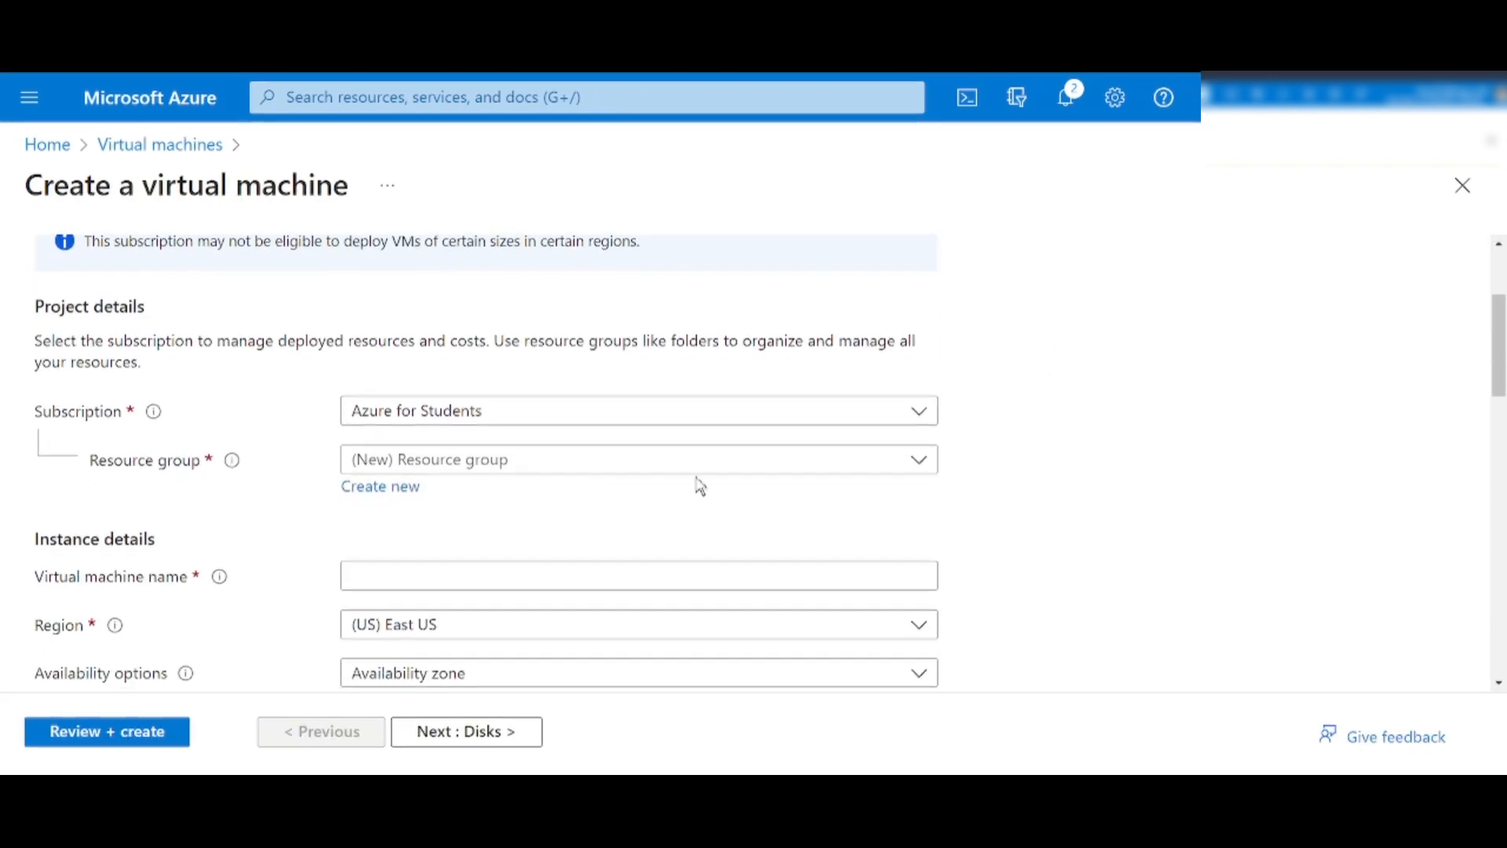
pyautogui.click(889, 467)
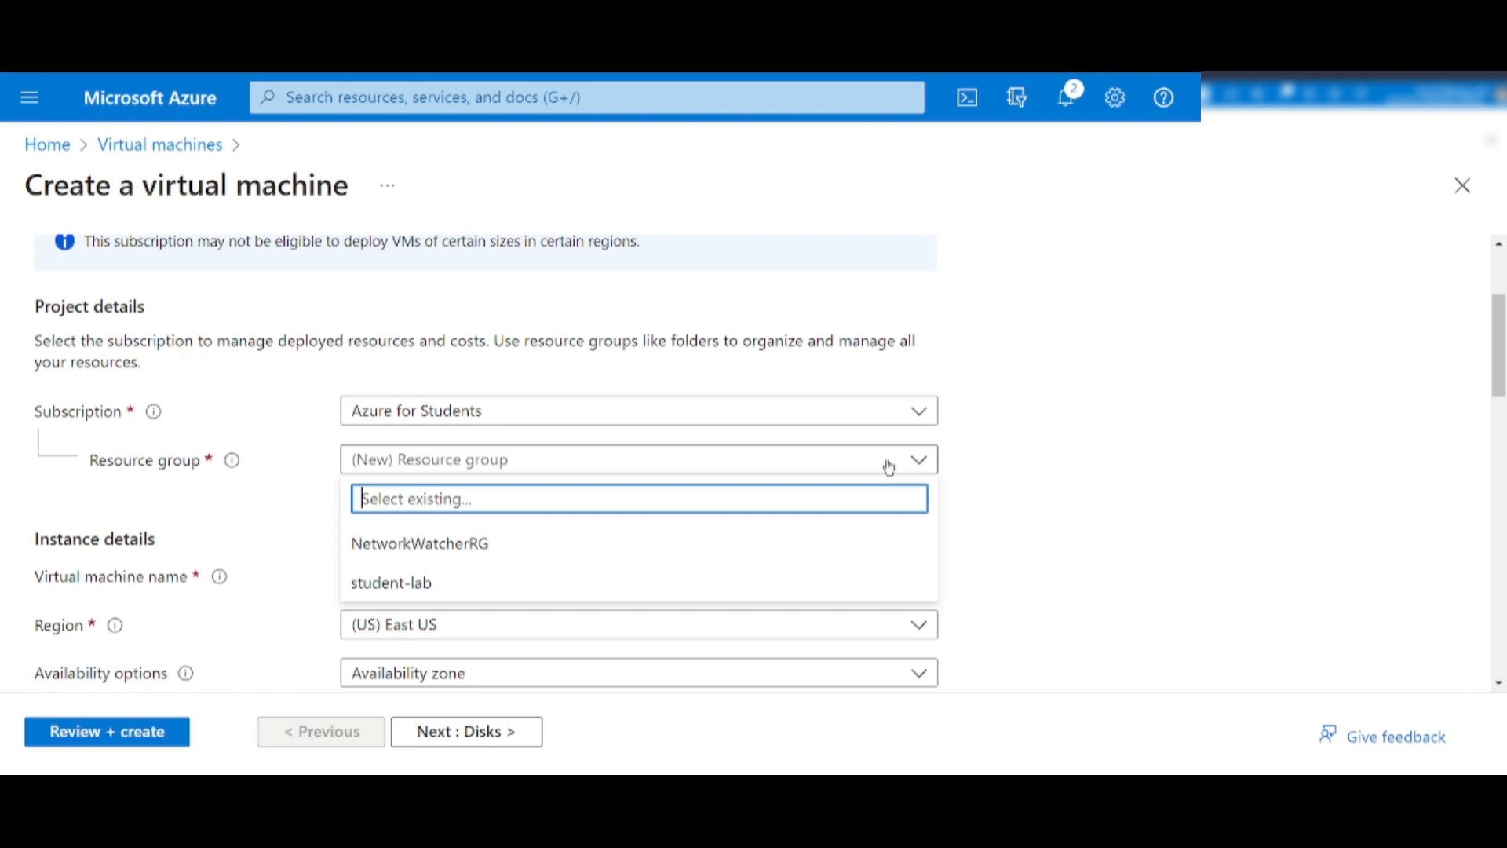
pyautogui.click(589, 579)
# Name the virtual machine Server2019 and set its availability option to no infrastructure redundancy required.
pyautogui.scroll(-1, 228, 461)
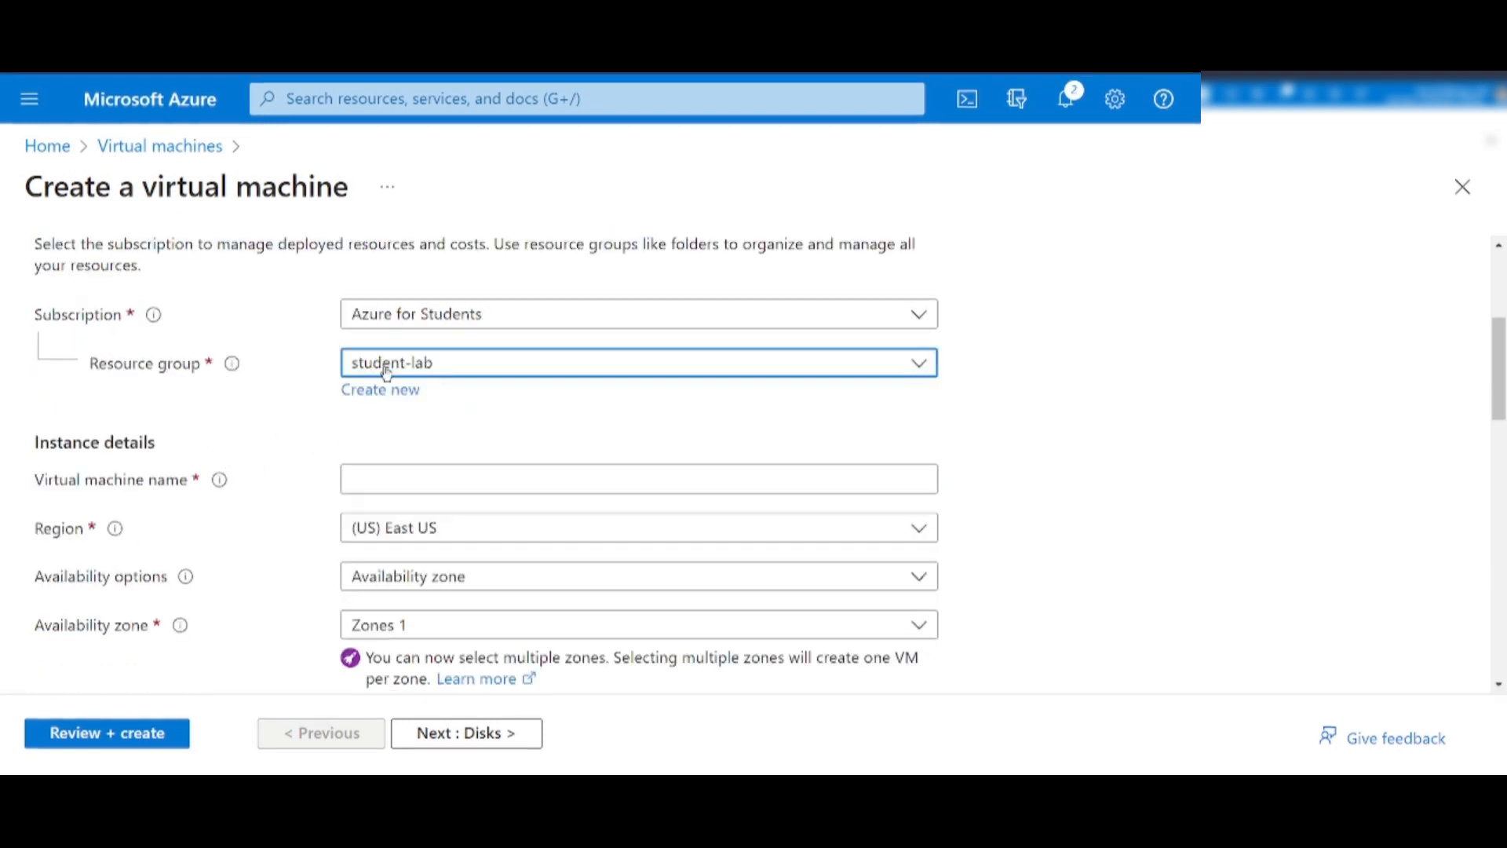
pyautogui.click(369, 478)
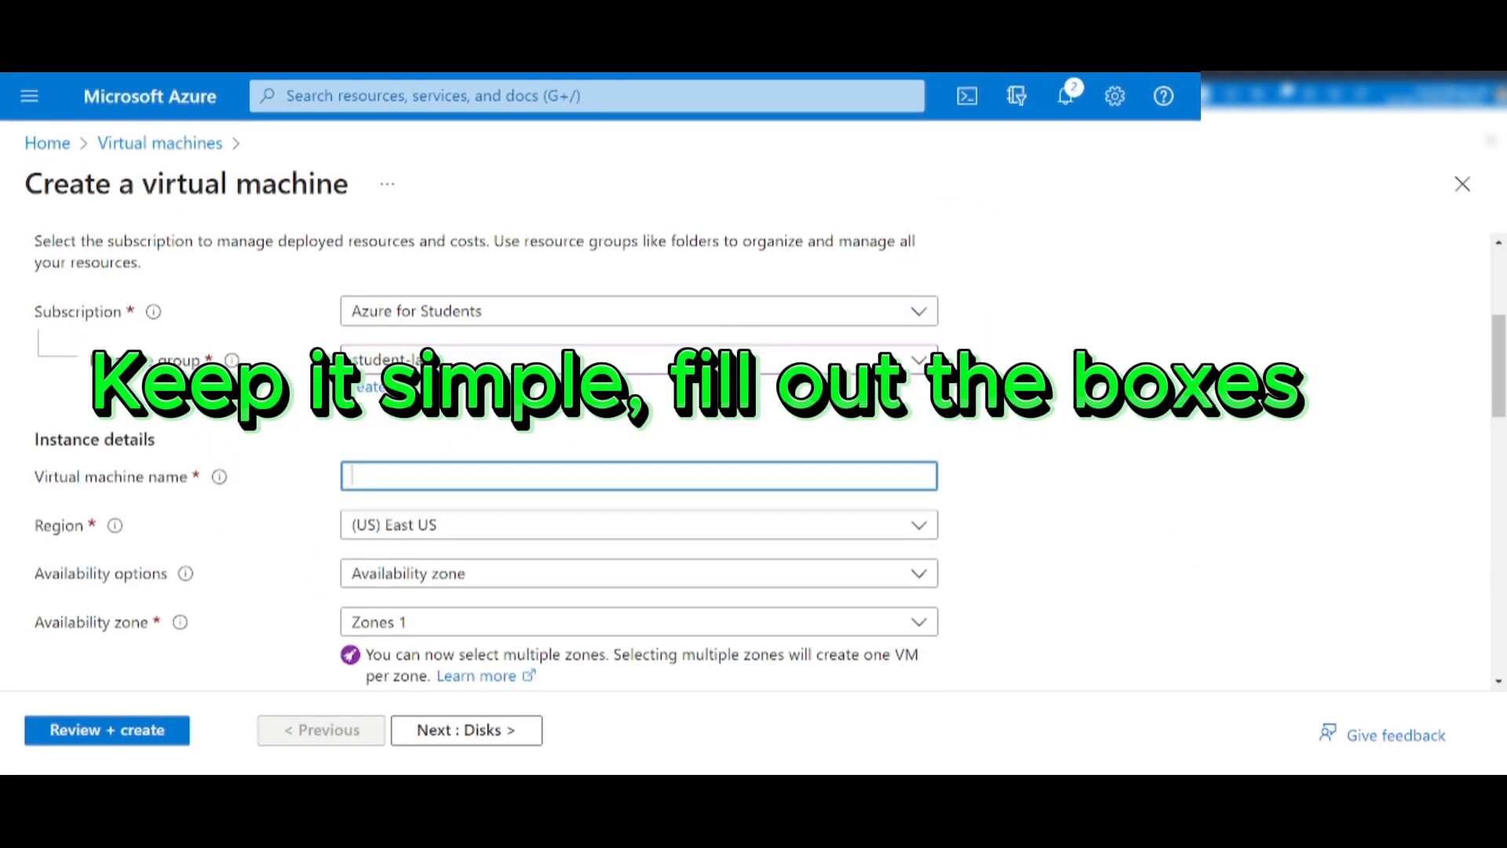
pyautogui.write('Server')
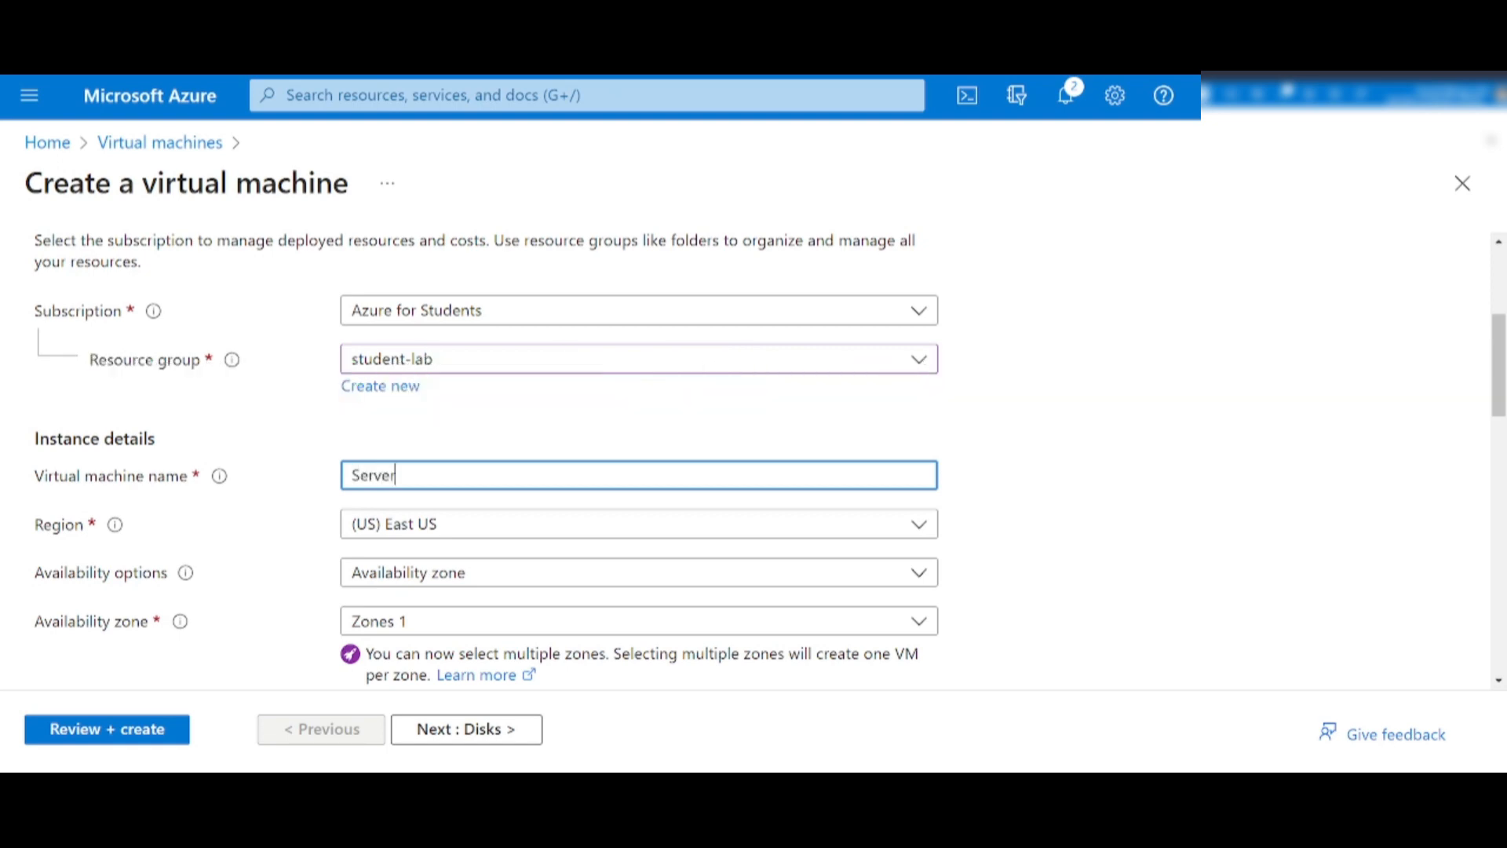
pyautogui.write('2019')
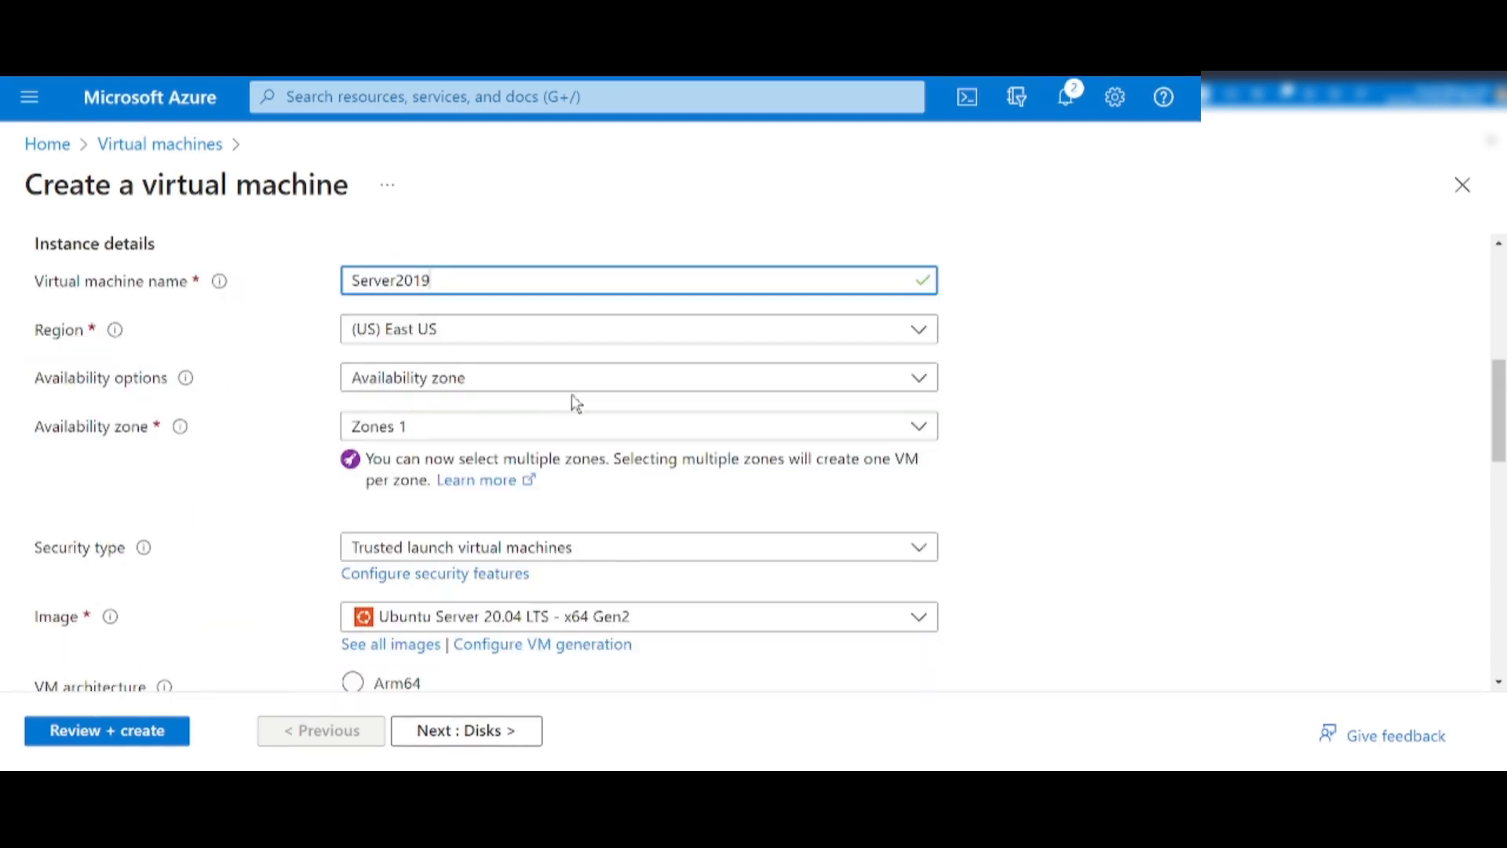
pyautogui.click(686, 393)
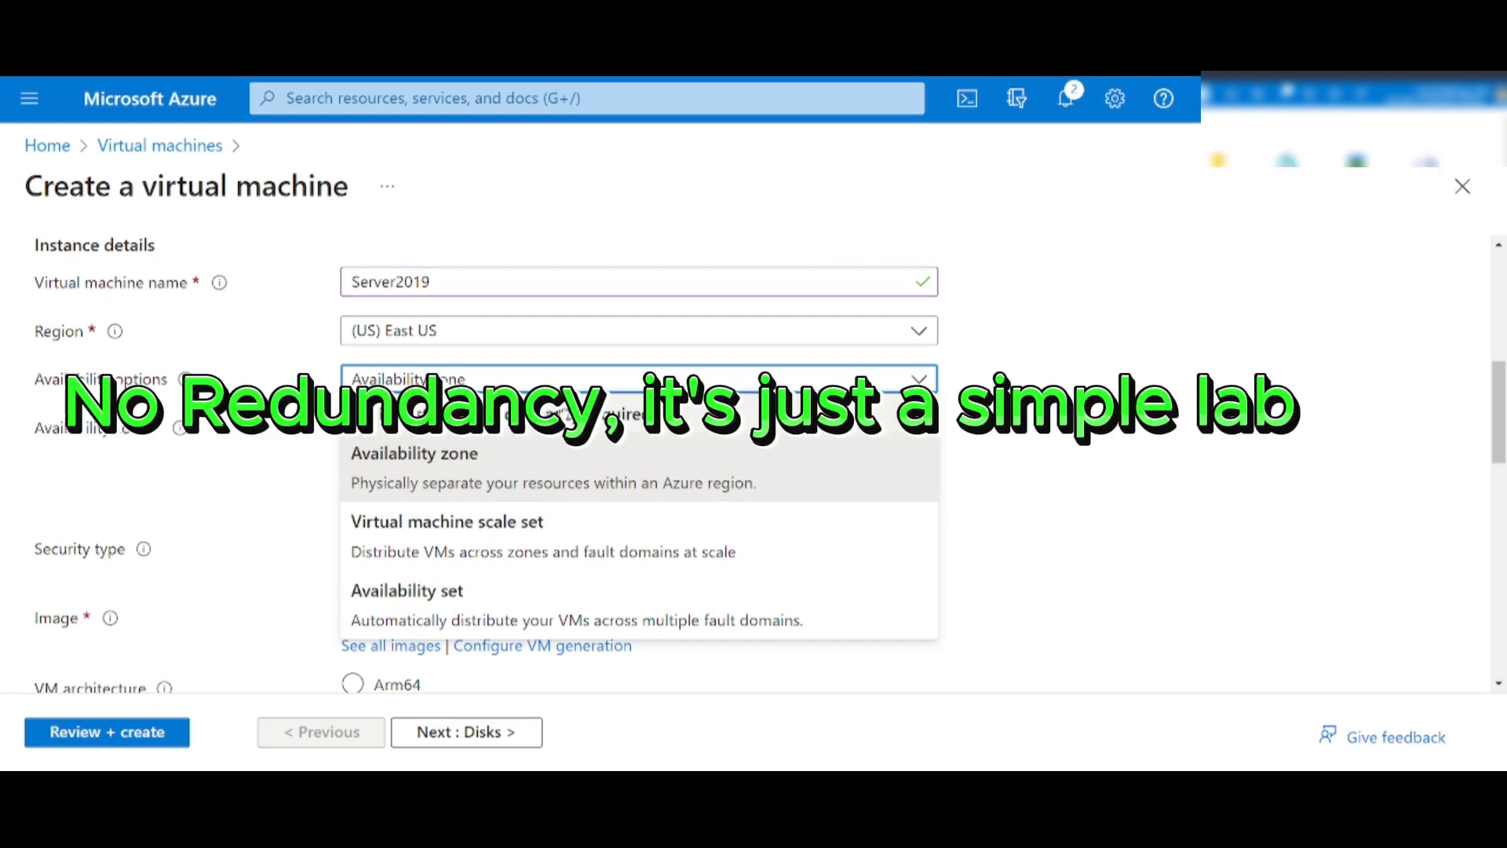
pyautogui.click(680, 416)
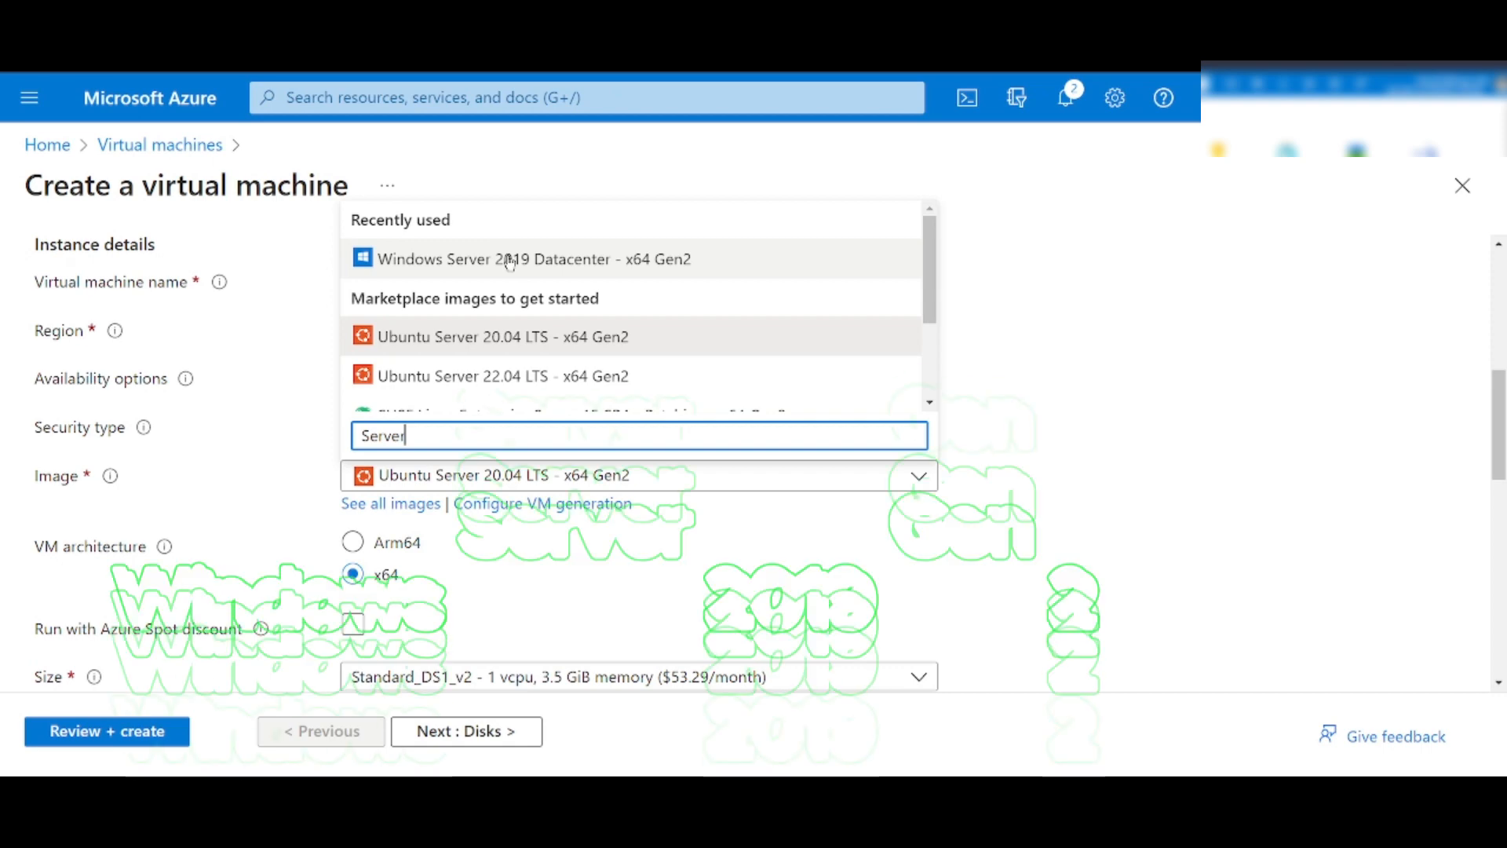
# Choose the Windows Server 2019 Datacenter - x64 Gen2 image and the Standard_B2s size with 2 vcpus and 4 GiB memory.
pyautogui.click(509, 260)
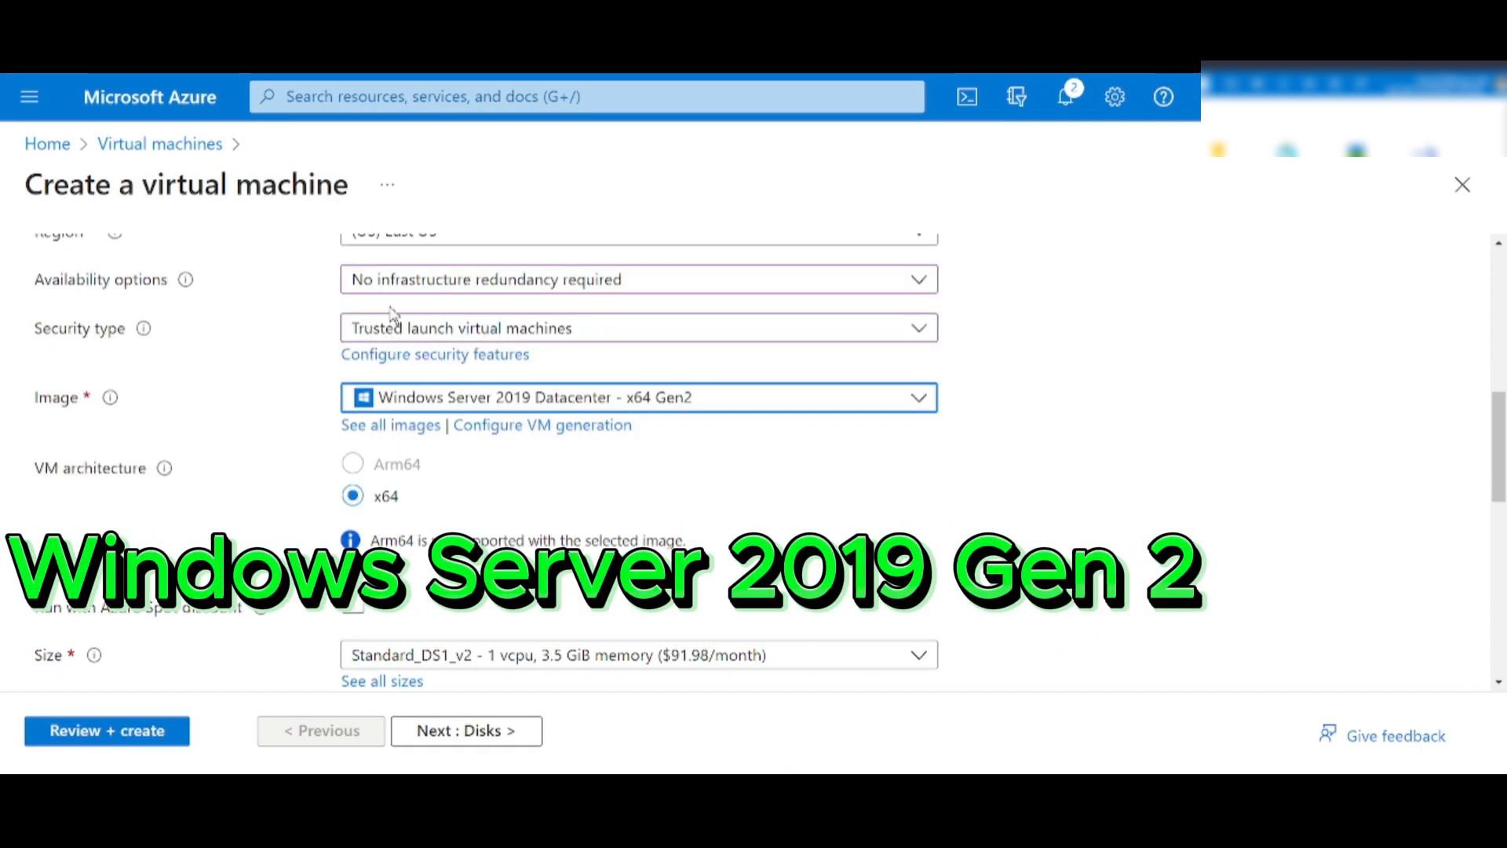
pyautogui.scroll(-4, 1029, 463)
pyautogui.click(912, 357)
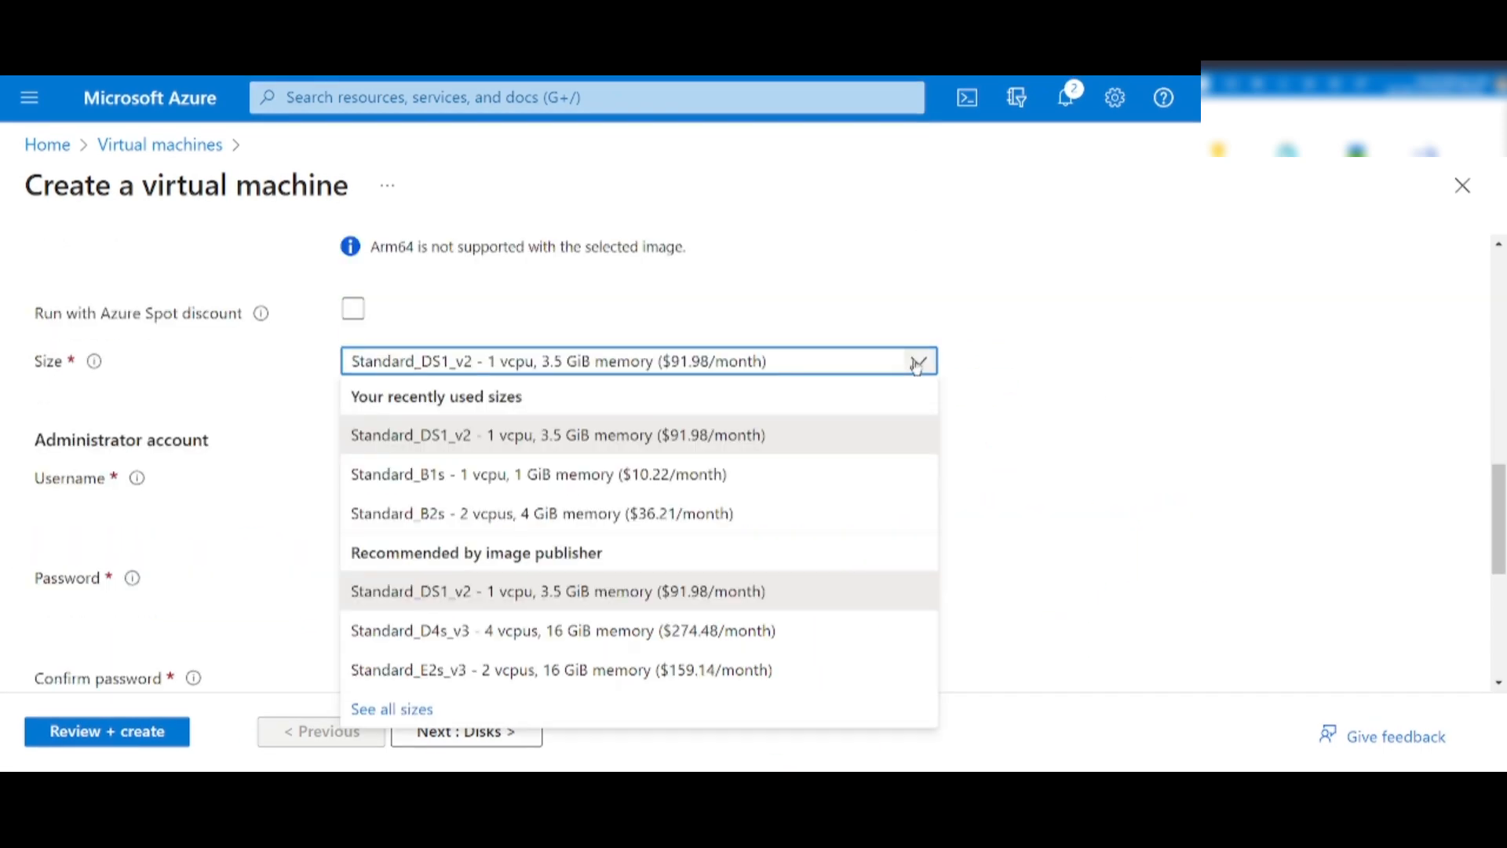
pyautogui.click(530, 514)
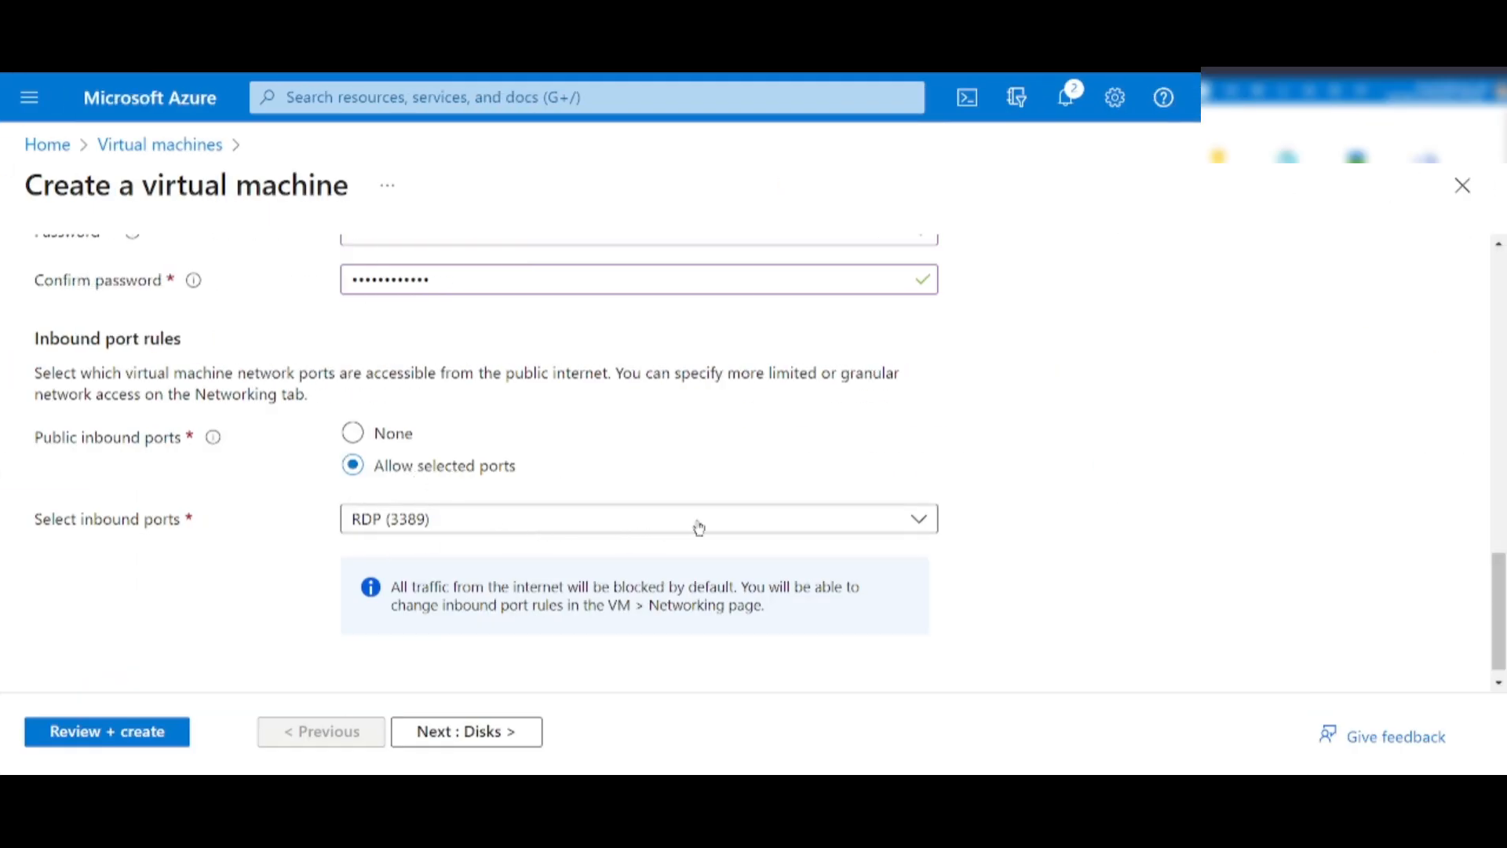
# Set the virtual machine's OS disk type to Standard SSD with locally-redundant storage.
pyautogui.scroll(-1, 995, 490)
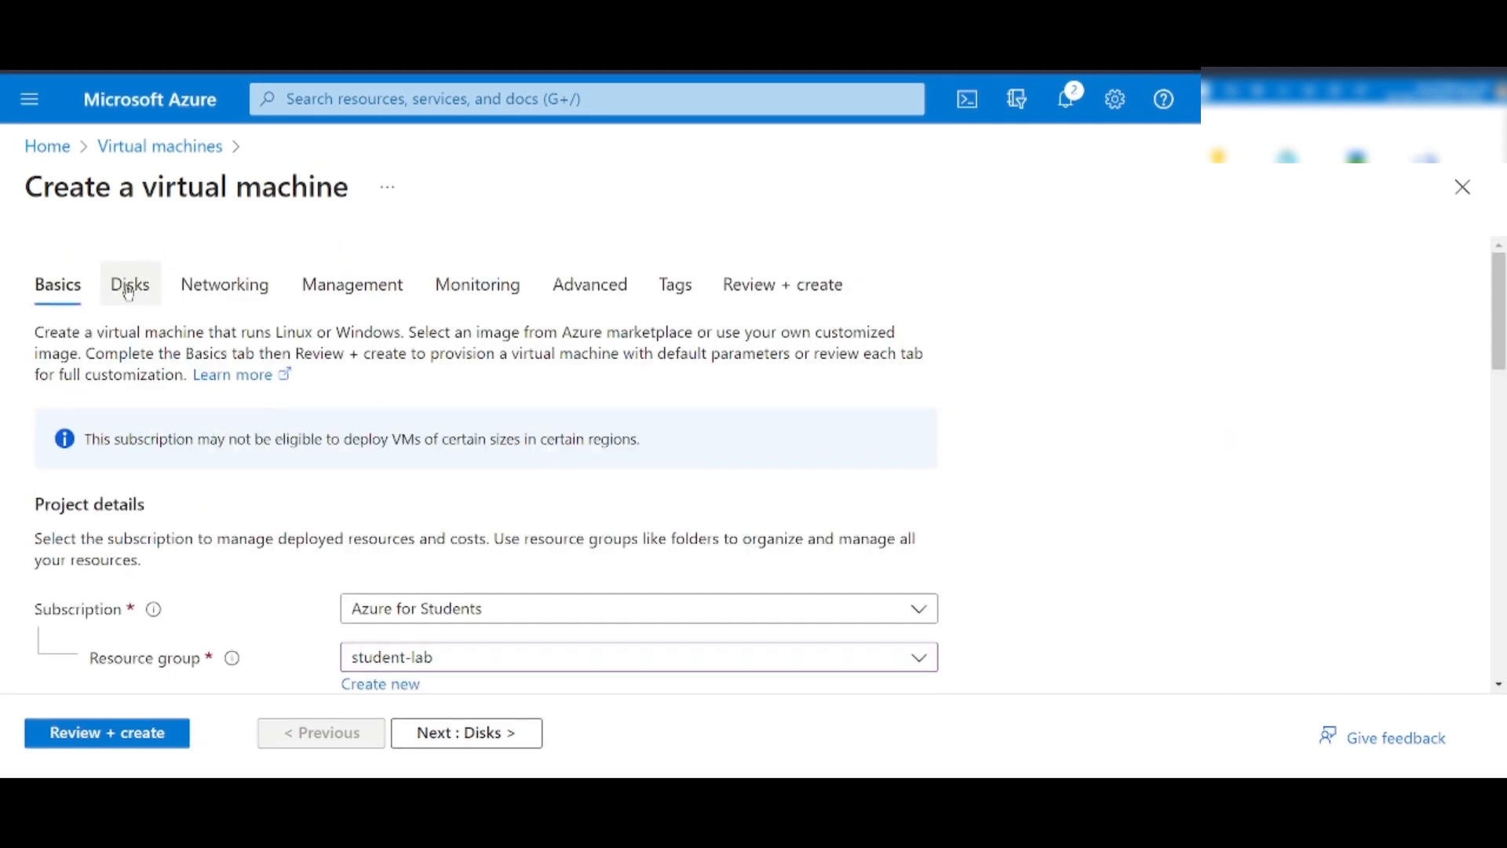
pyautogui.click(129, 287)
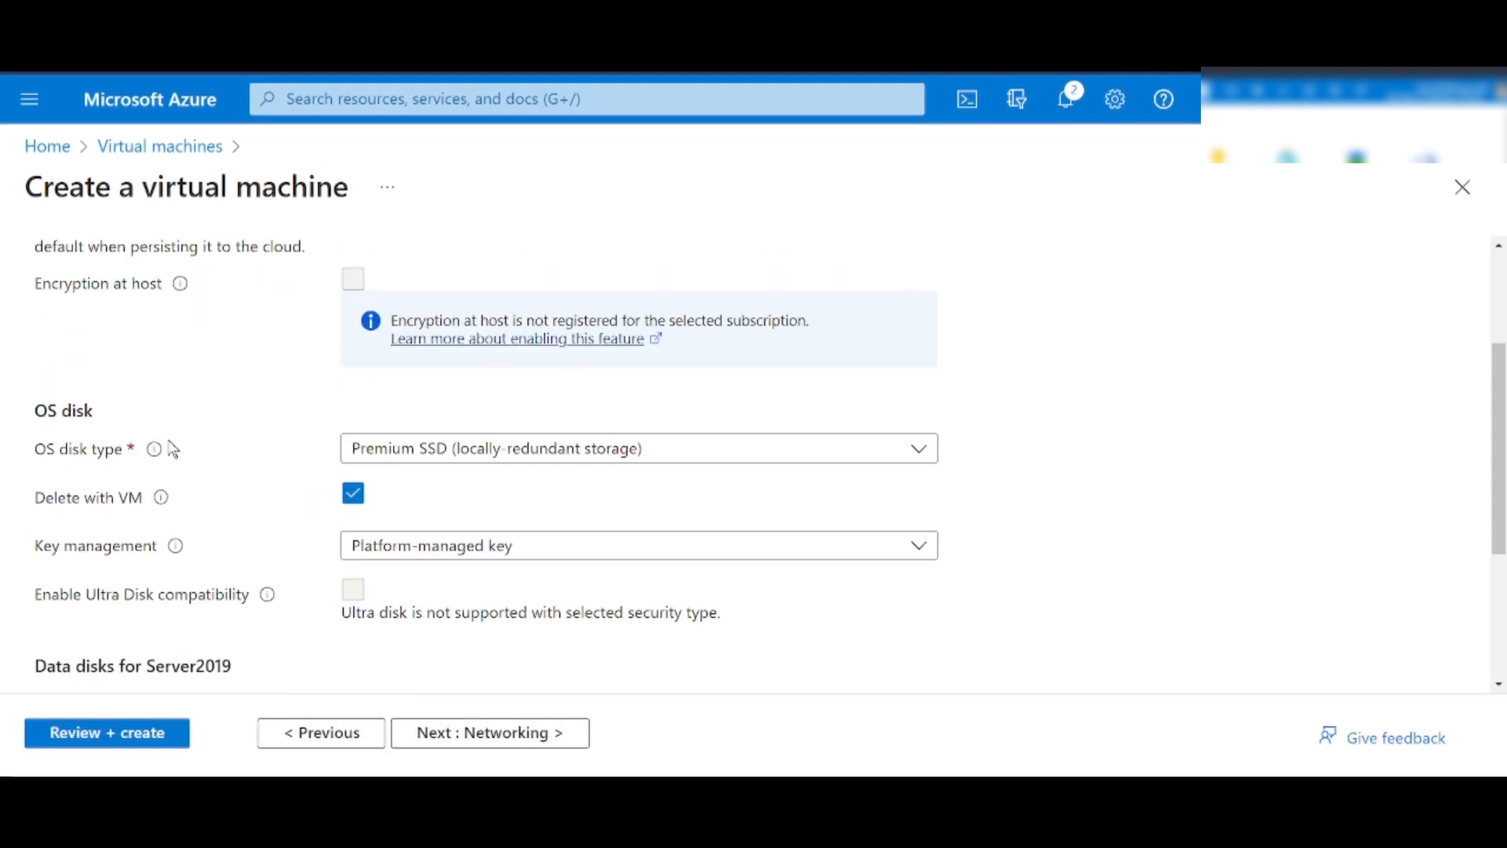
pyautogui.click(797, 457)
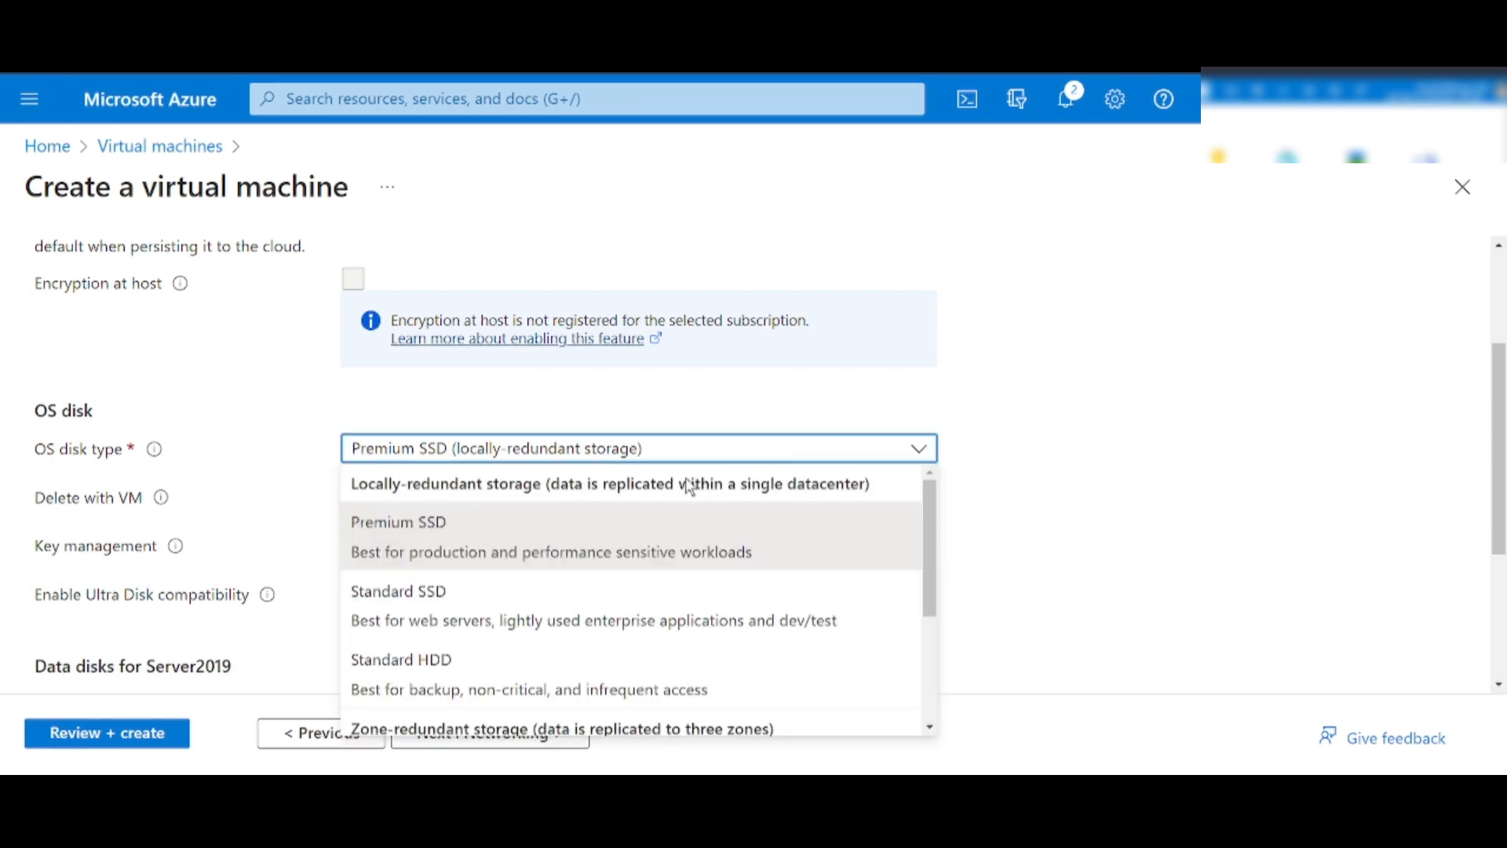
pyautogui.click(548, 606)
pyautogui.scroll(-3, 365, 361)
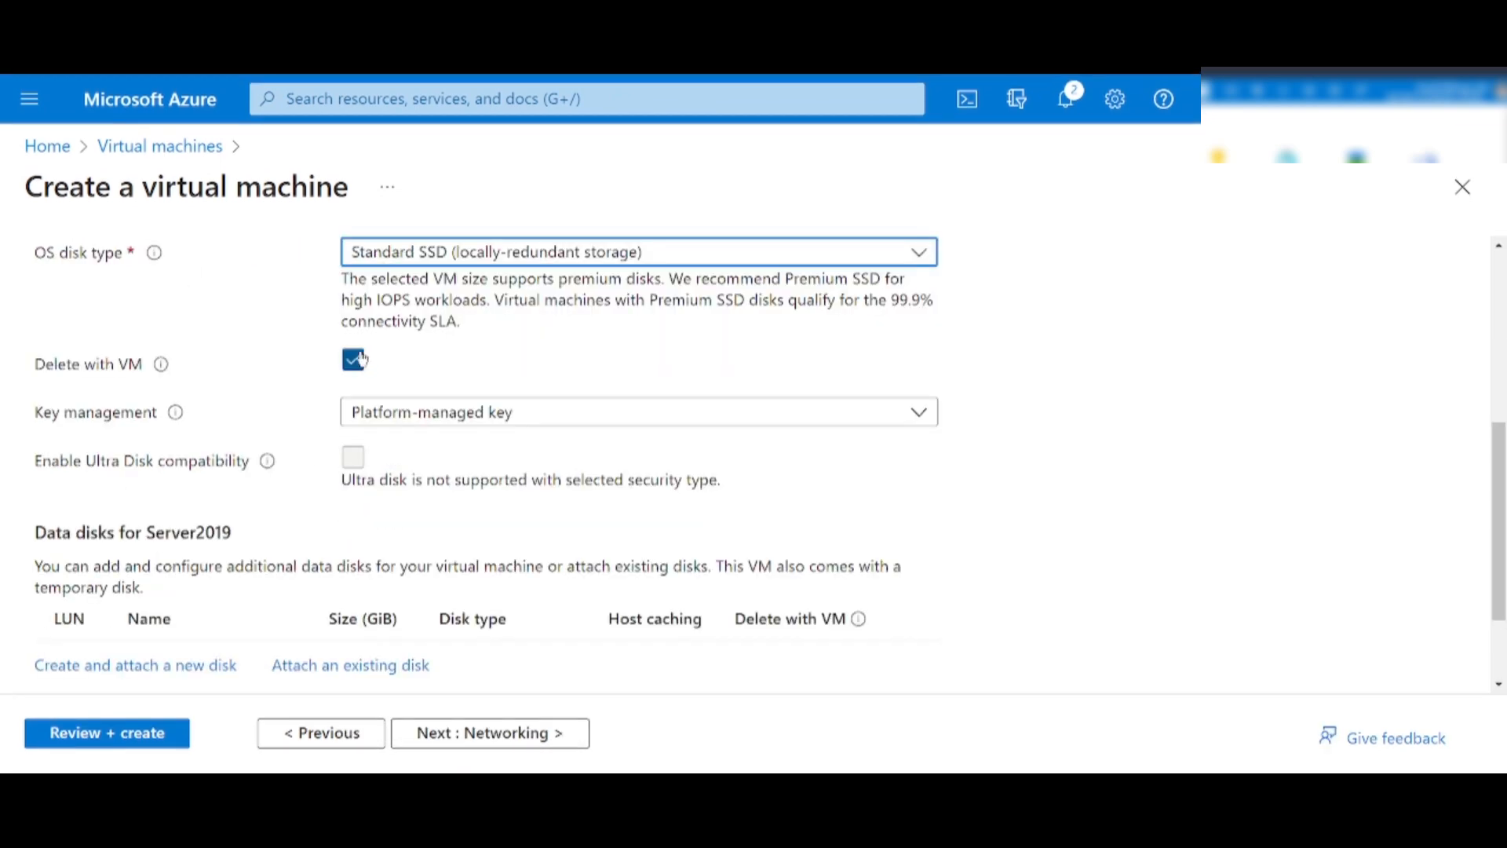
# Set the virtual machine's networking to delete the public IP and NIC when the VM is deleted.
pyautogui.scroll(5, 224, 392)
pyautogui.click(228, 284)
pyautogui.scroll(-3, 471, 541)
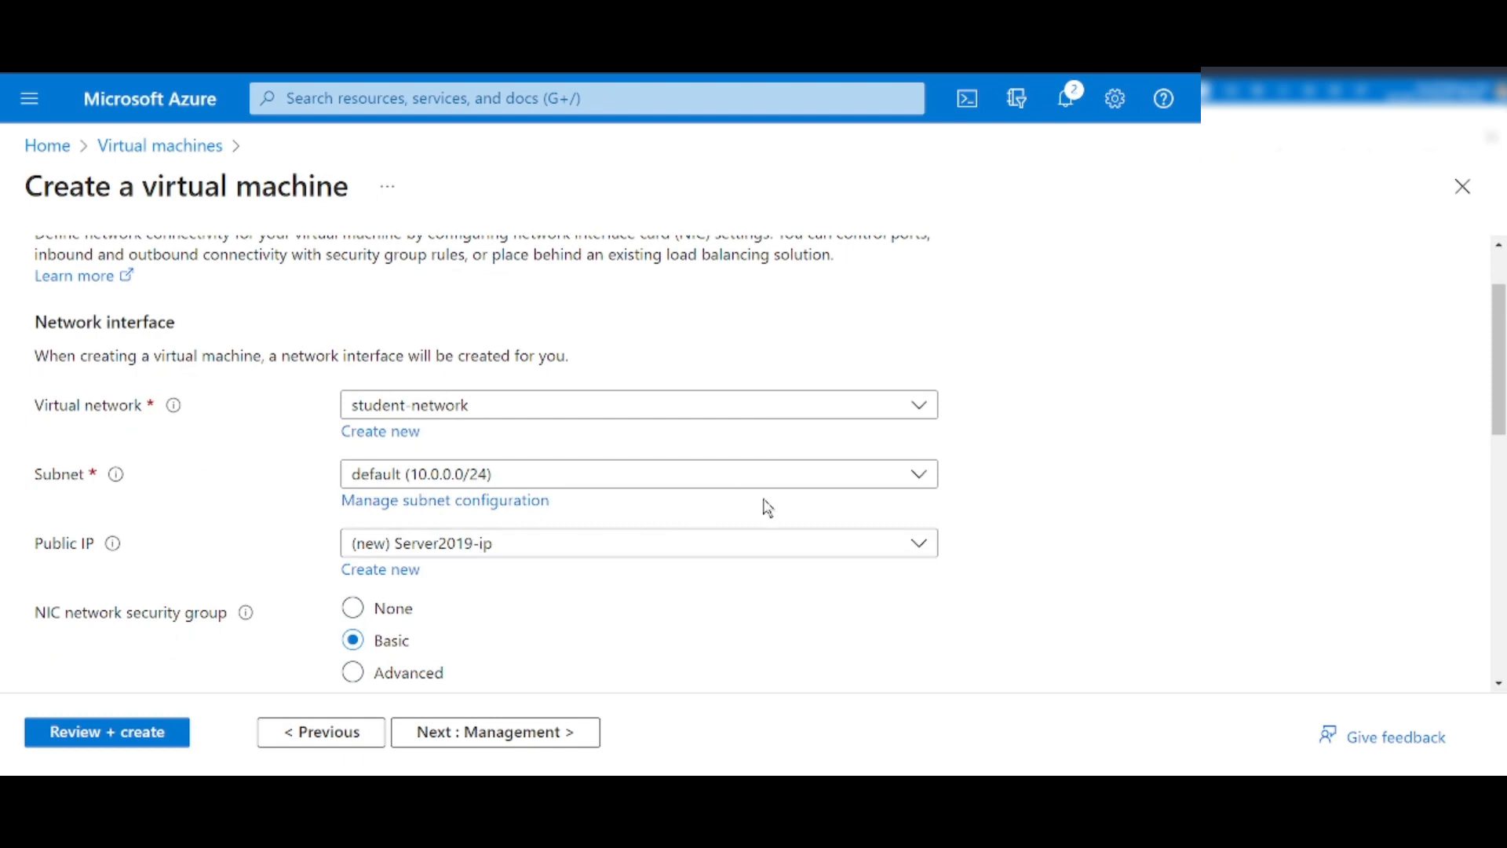
pyautogui.scroll(-5, 768, 508)
pyautogui.scroll(-1, 741, 428)
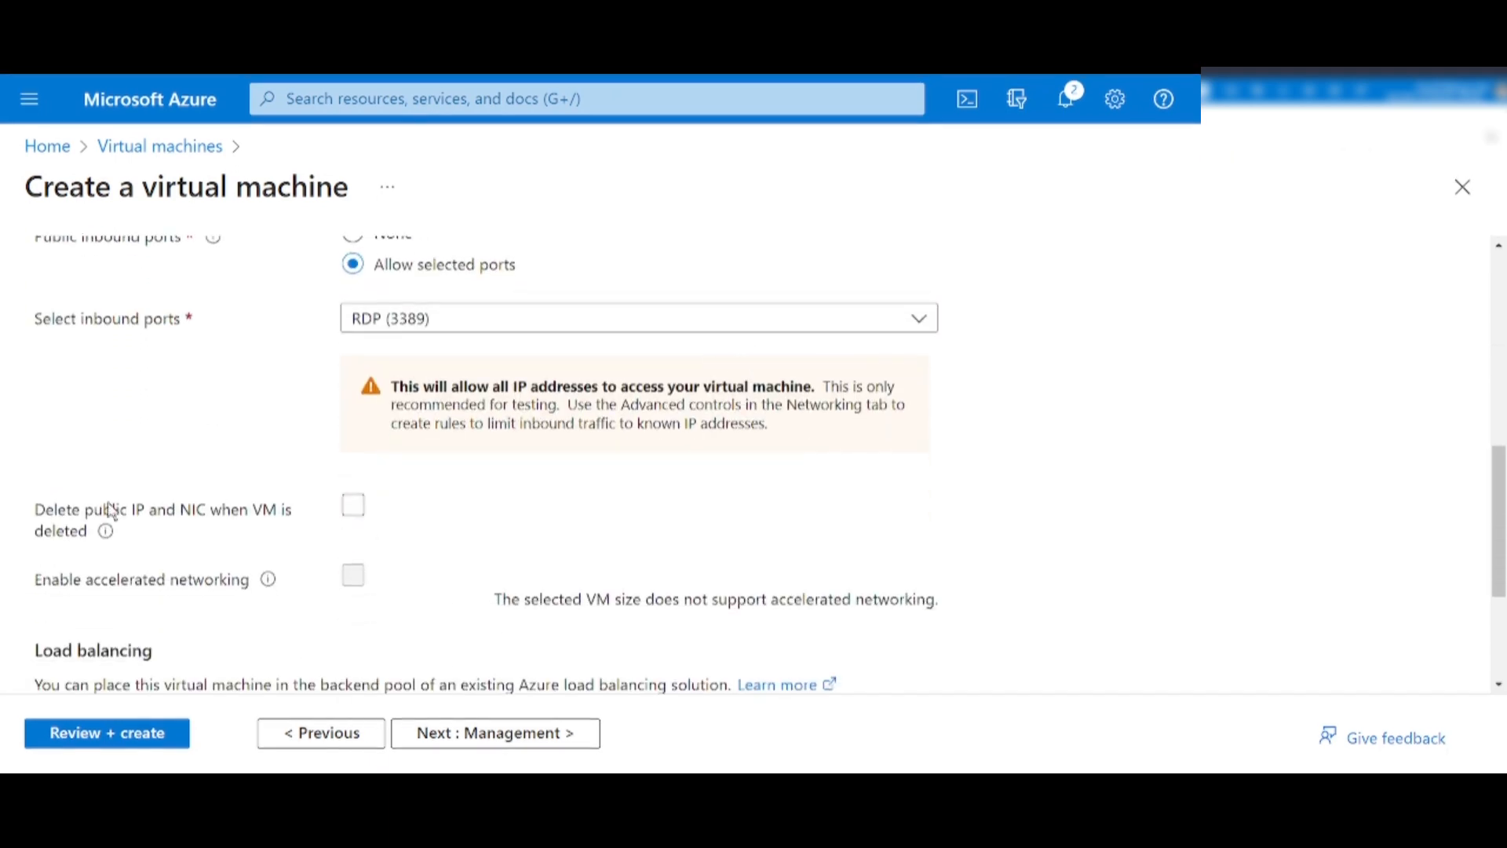
pyautogui.click(354, 505)
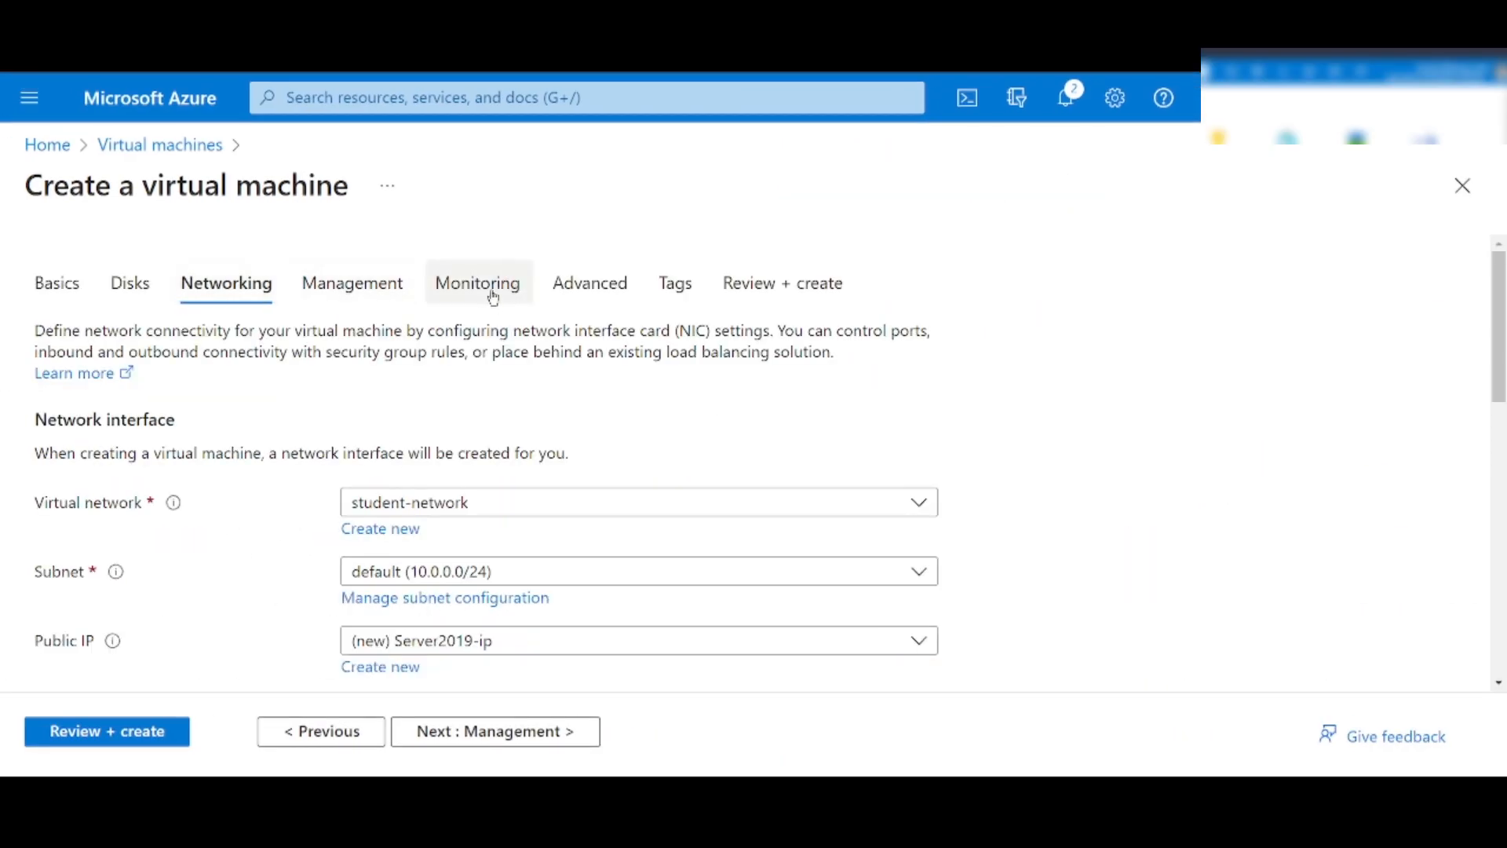
# Disable boot diagnostics for the virtual machine and create it from the final review.
pyautogui.click(492, 292)
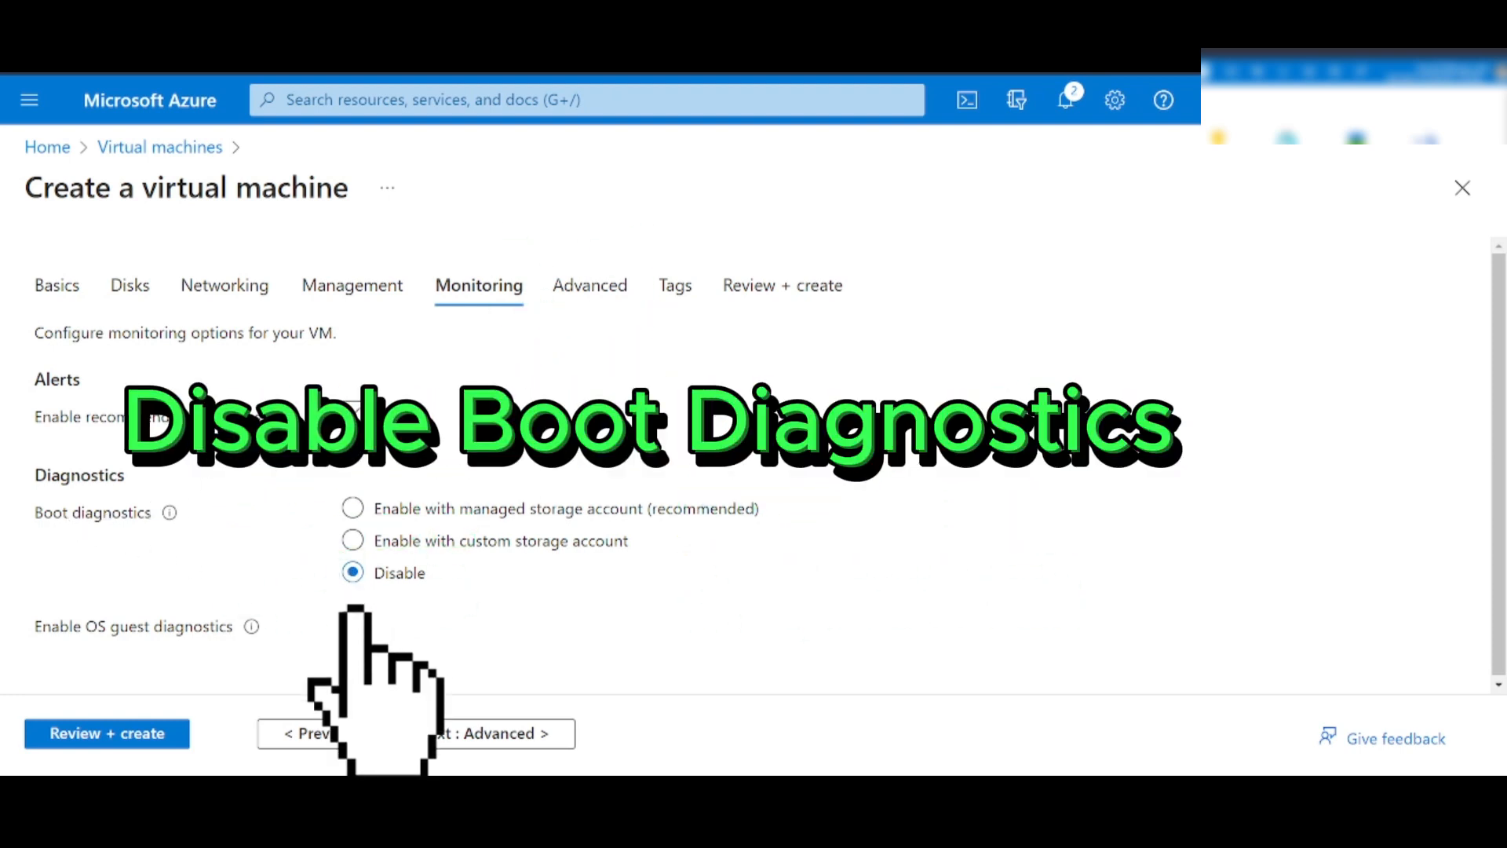
pyautogui.click(809, 297)
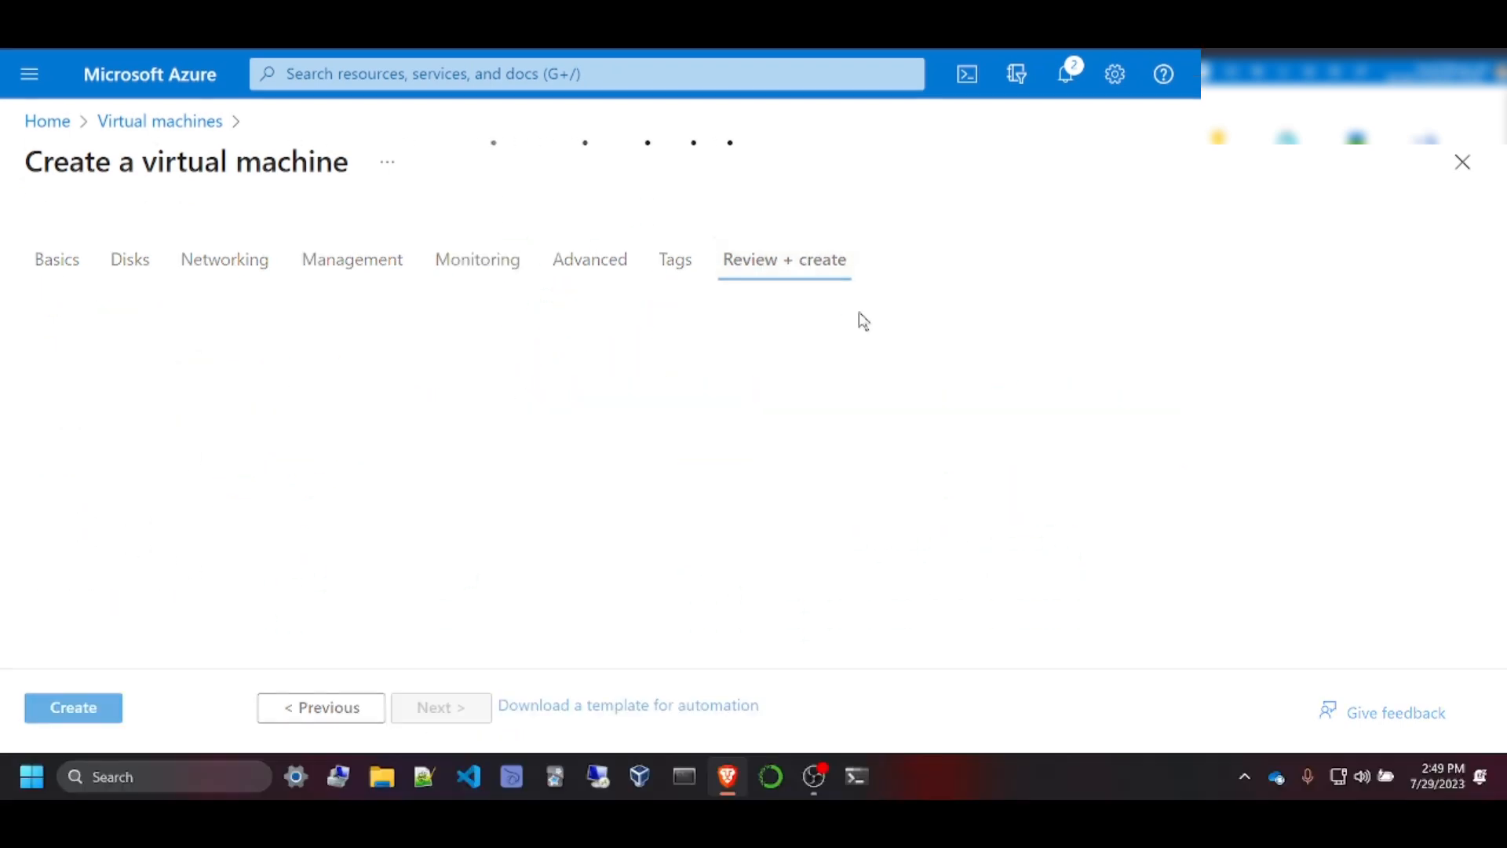
pyautogui.click(486, 637)
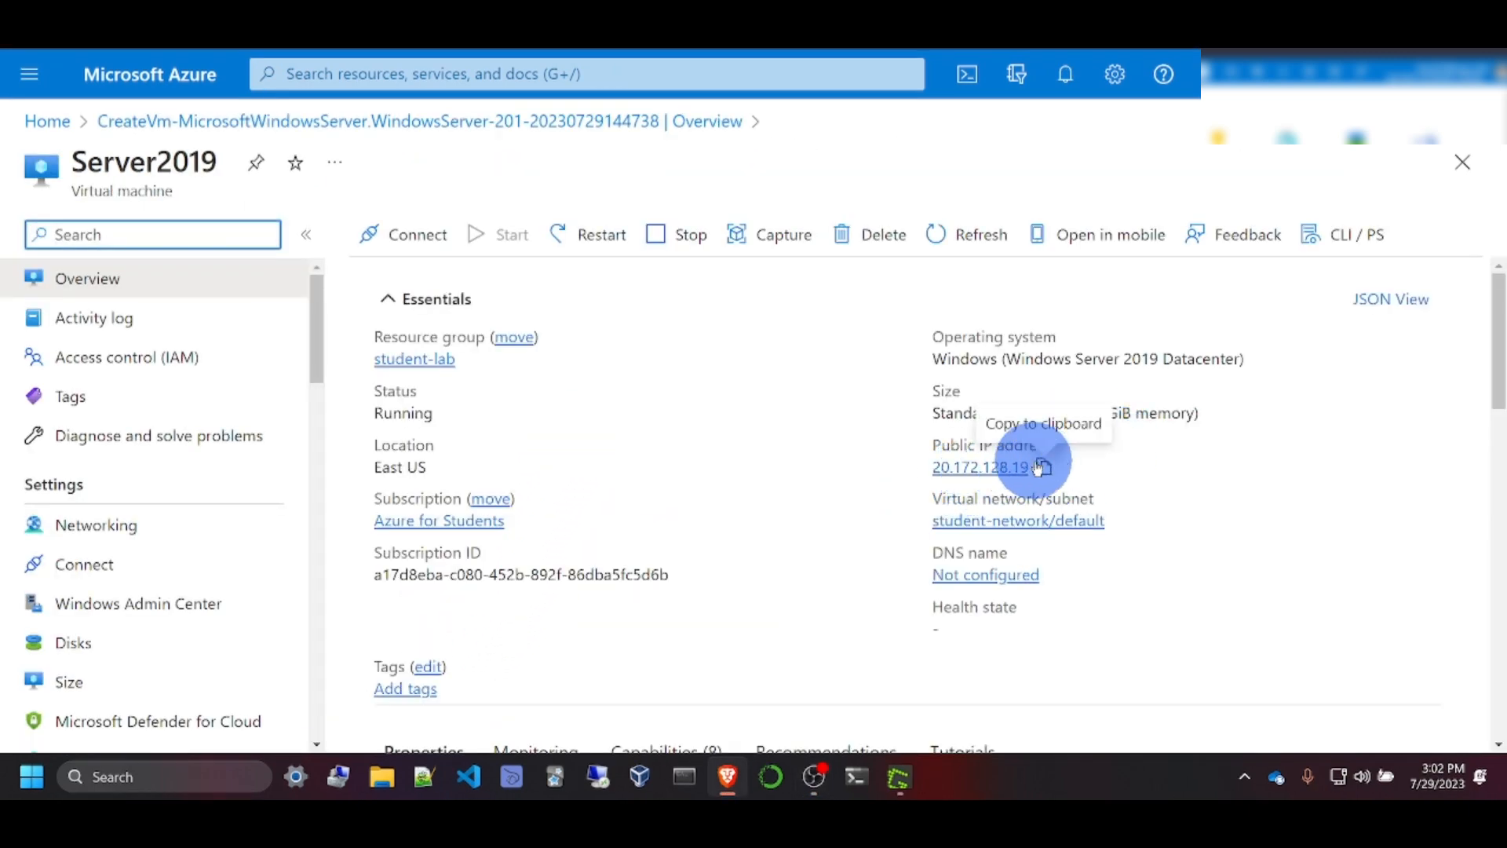
# Copy Server2019's public IP address into Remote Desktop Connection, with user name AzureAdmin and saving of credentials allowed.
pyautogui.click(1043, 466)
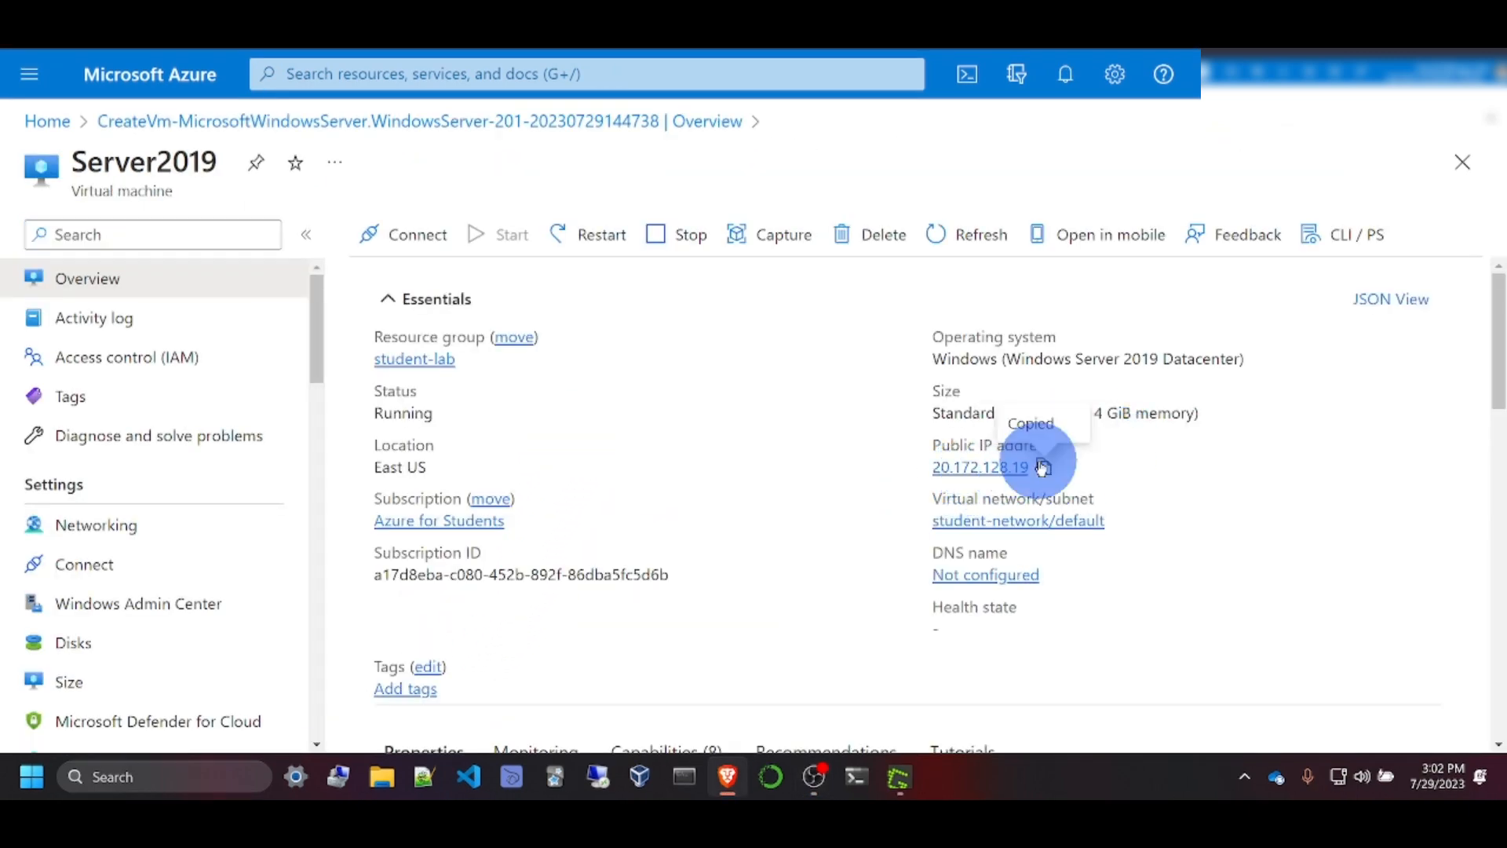
pyautogui.click(594, 780)
pyautogui.hotkey('ctrl', 'v')
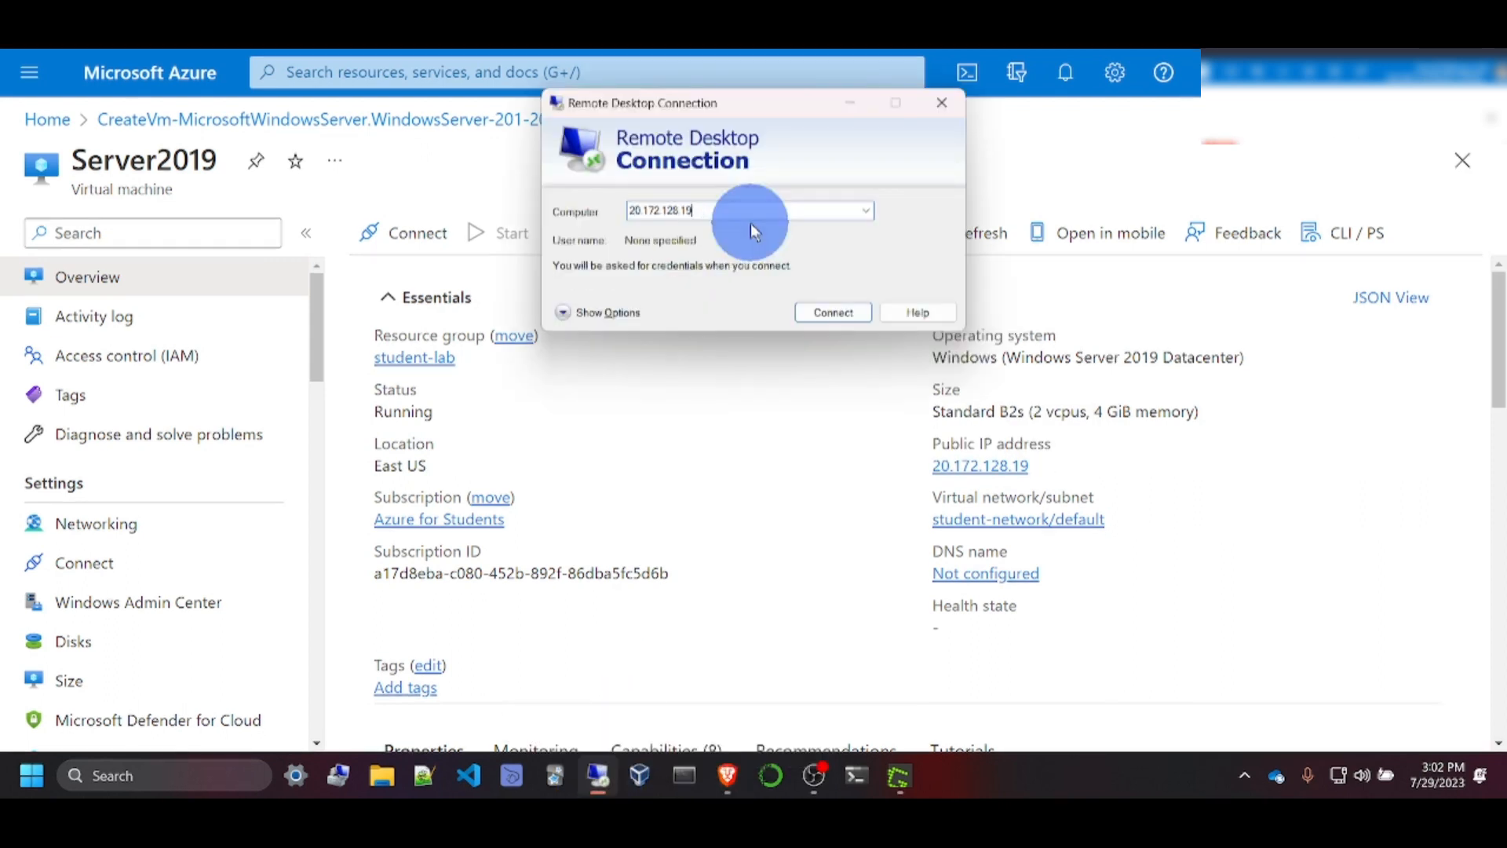
pyautogui.hotkey('alt', 'o')
pyautogui.click(723, 307)
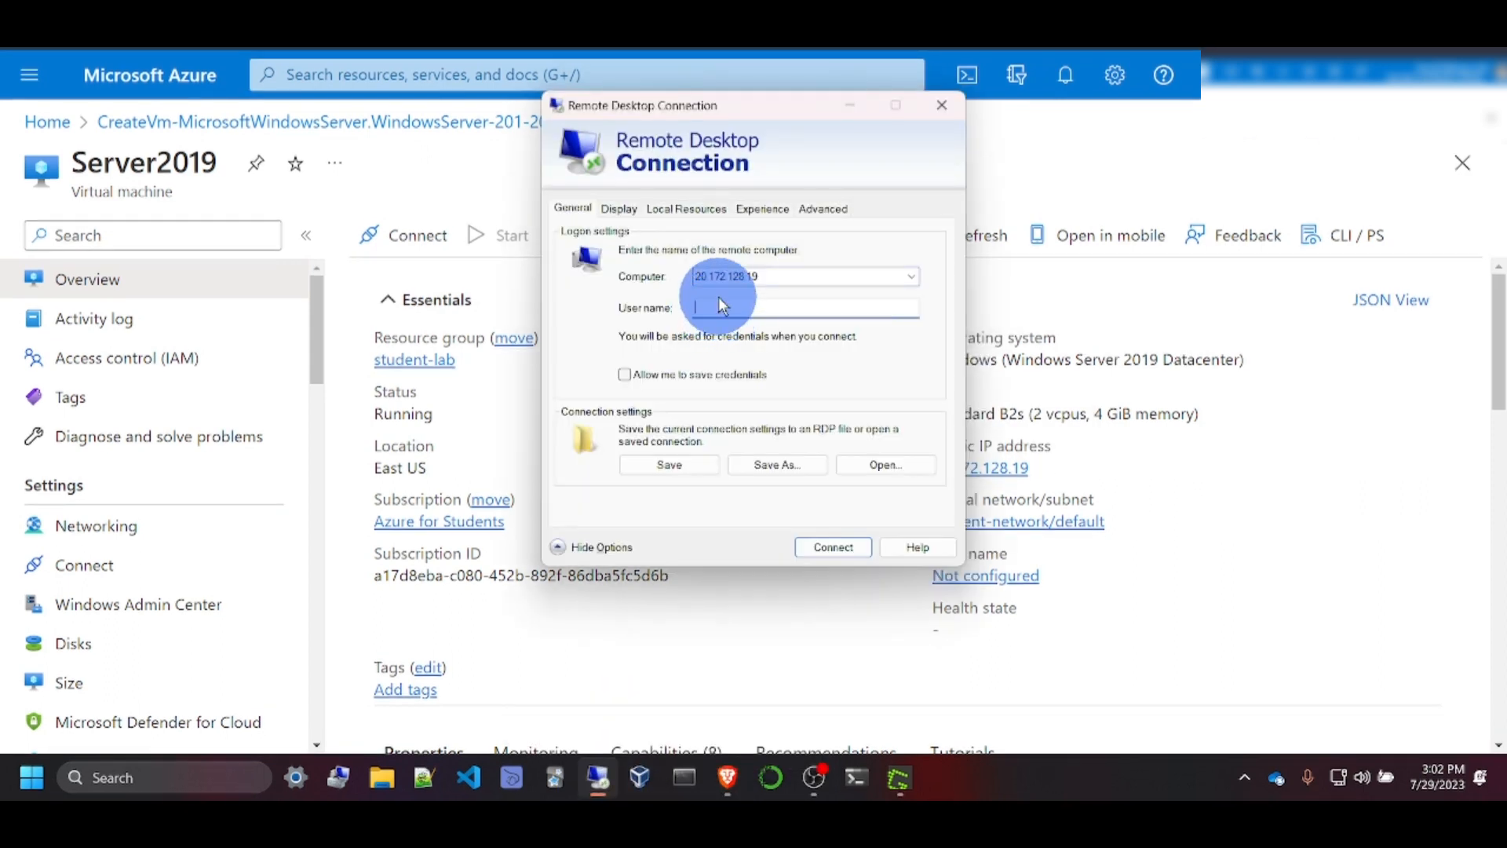
pyautogui.write('AzureAdmin')
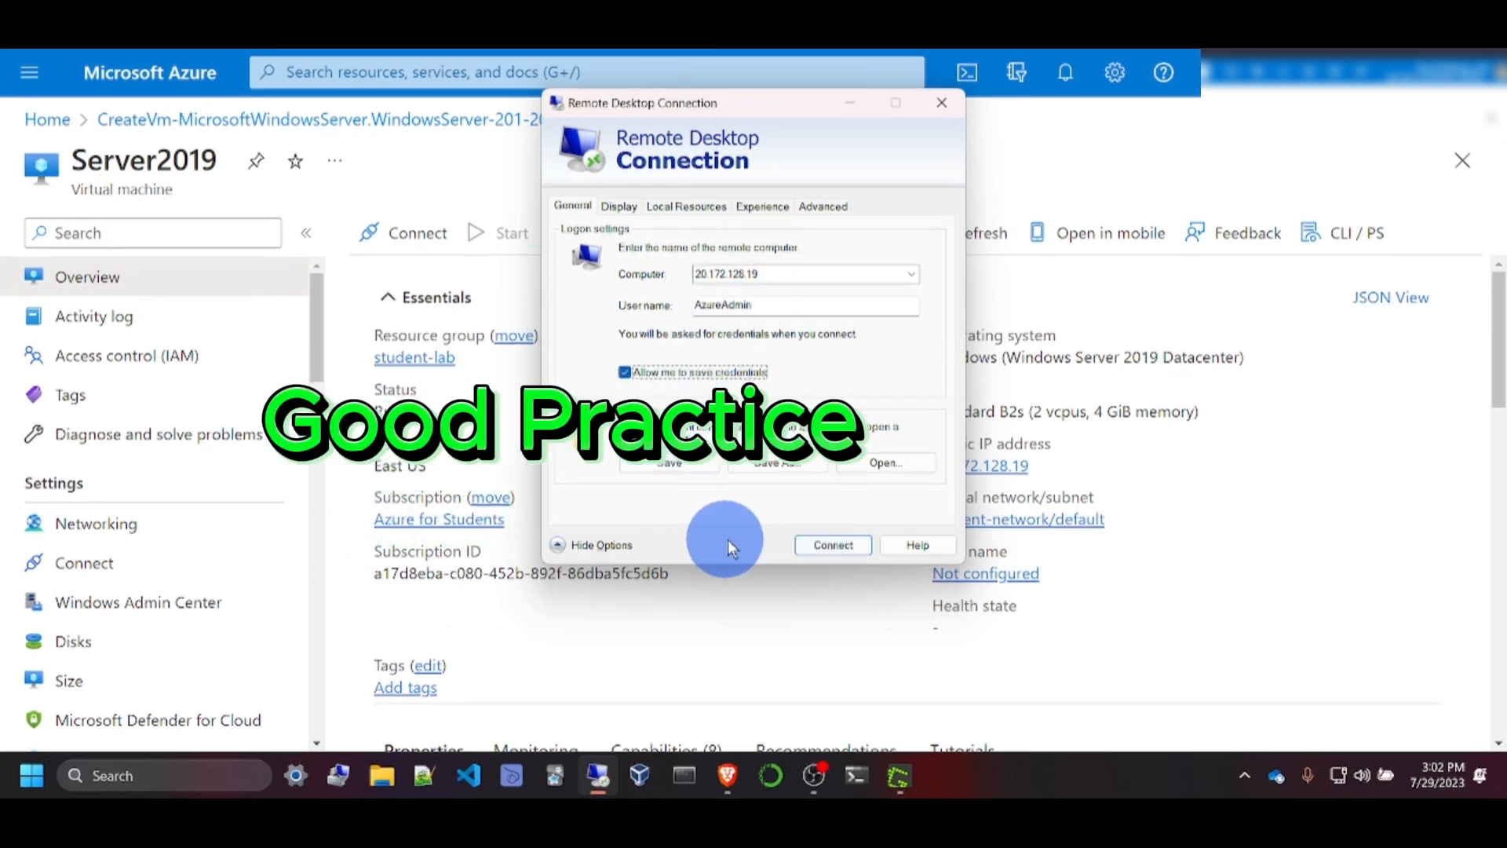
# Connect to the server by entering the account password and accepting the untrusted certificate.
pyautogui.click(841, 547)
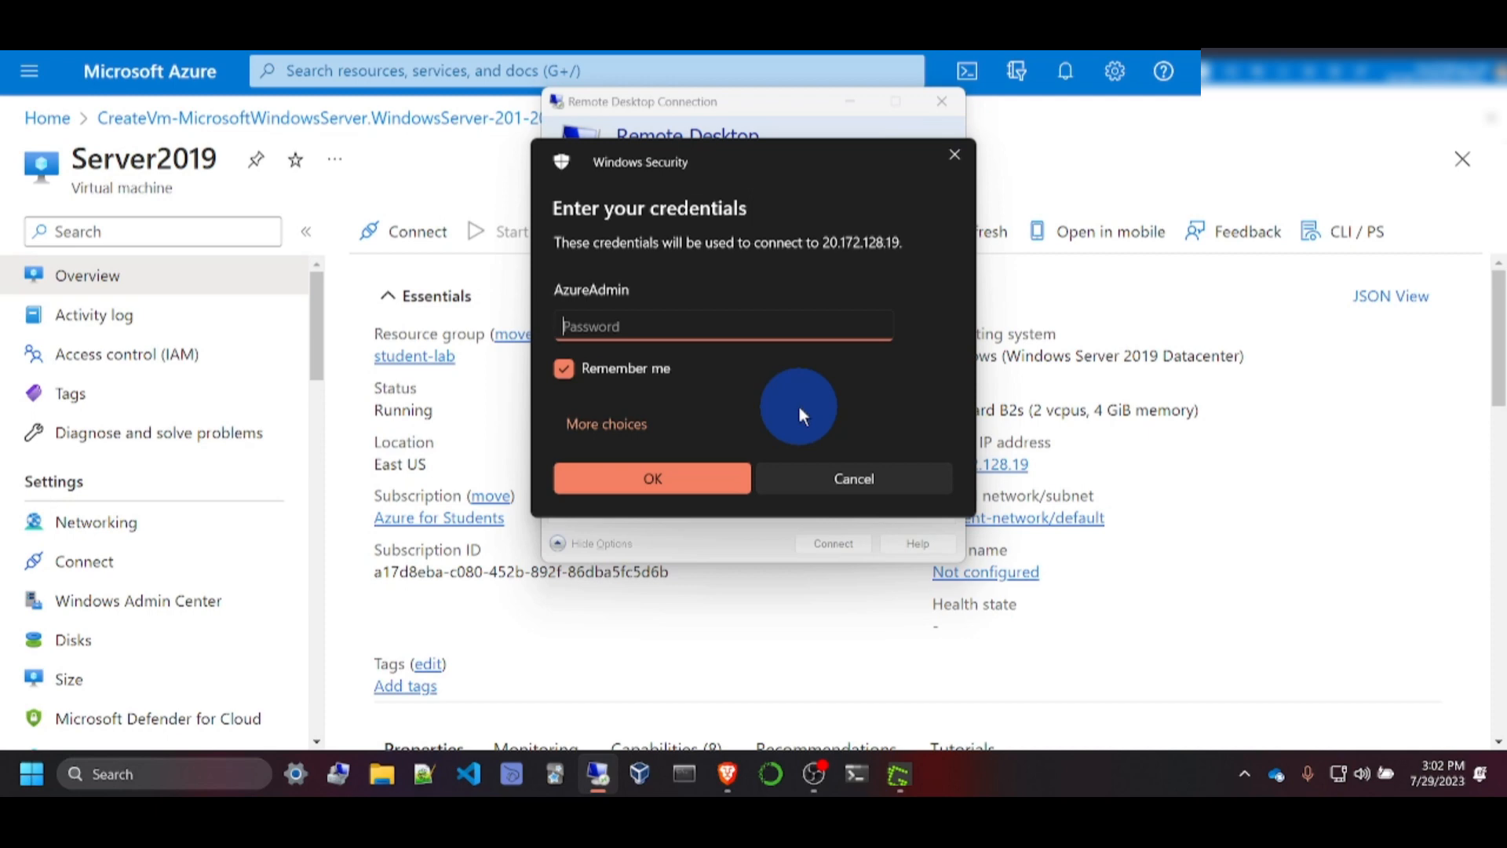
pyautogui.write('•')
pyautogui.click(652, 481)
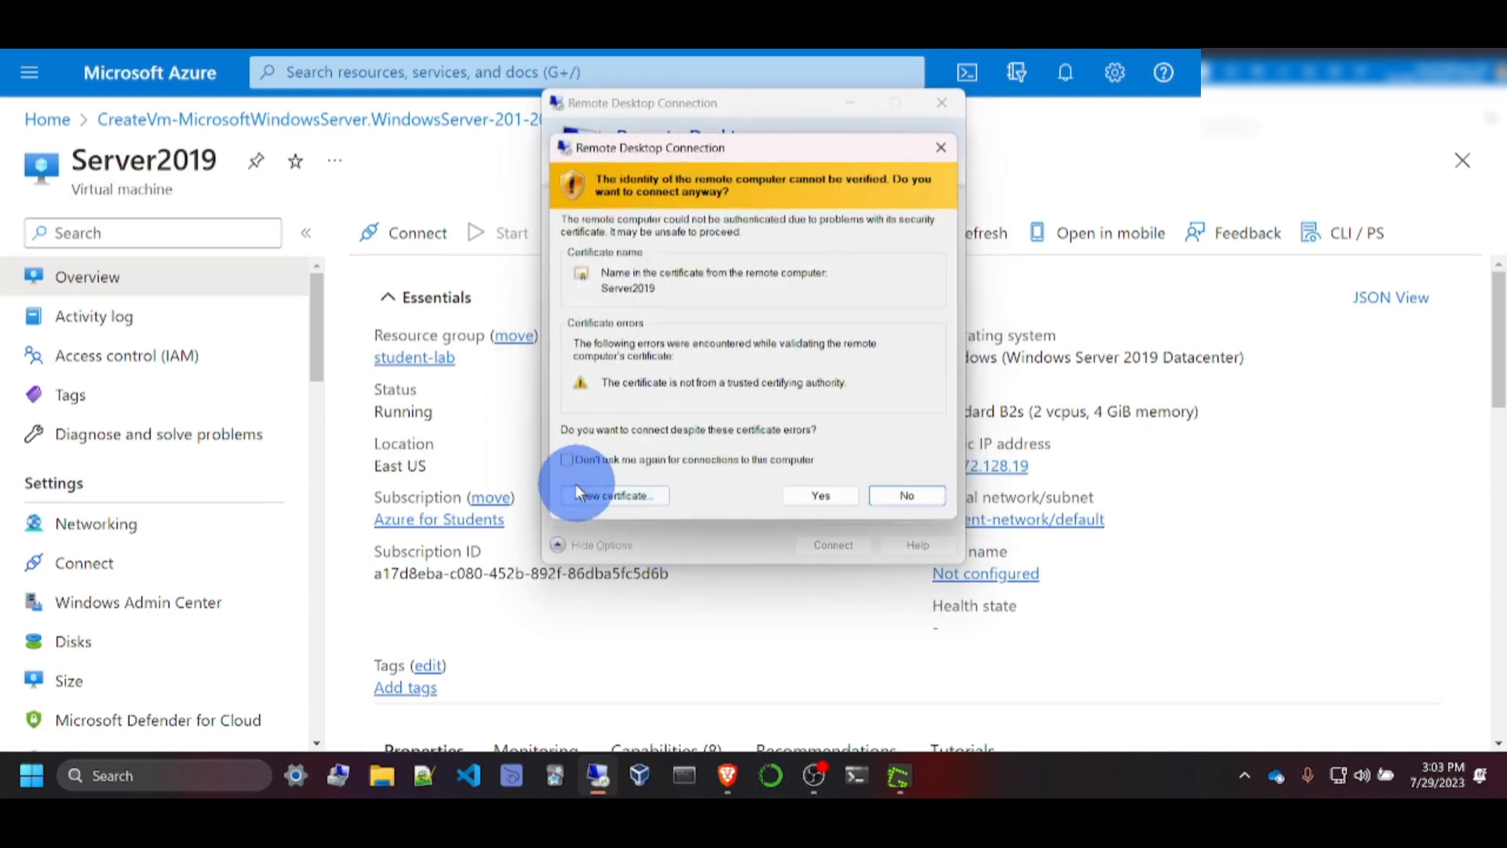
pyautogui.click(820, 495)
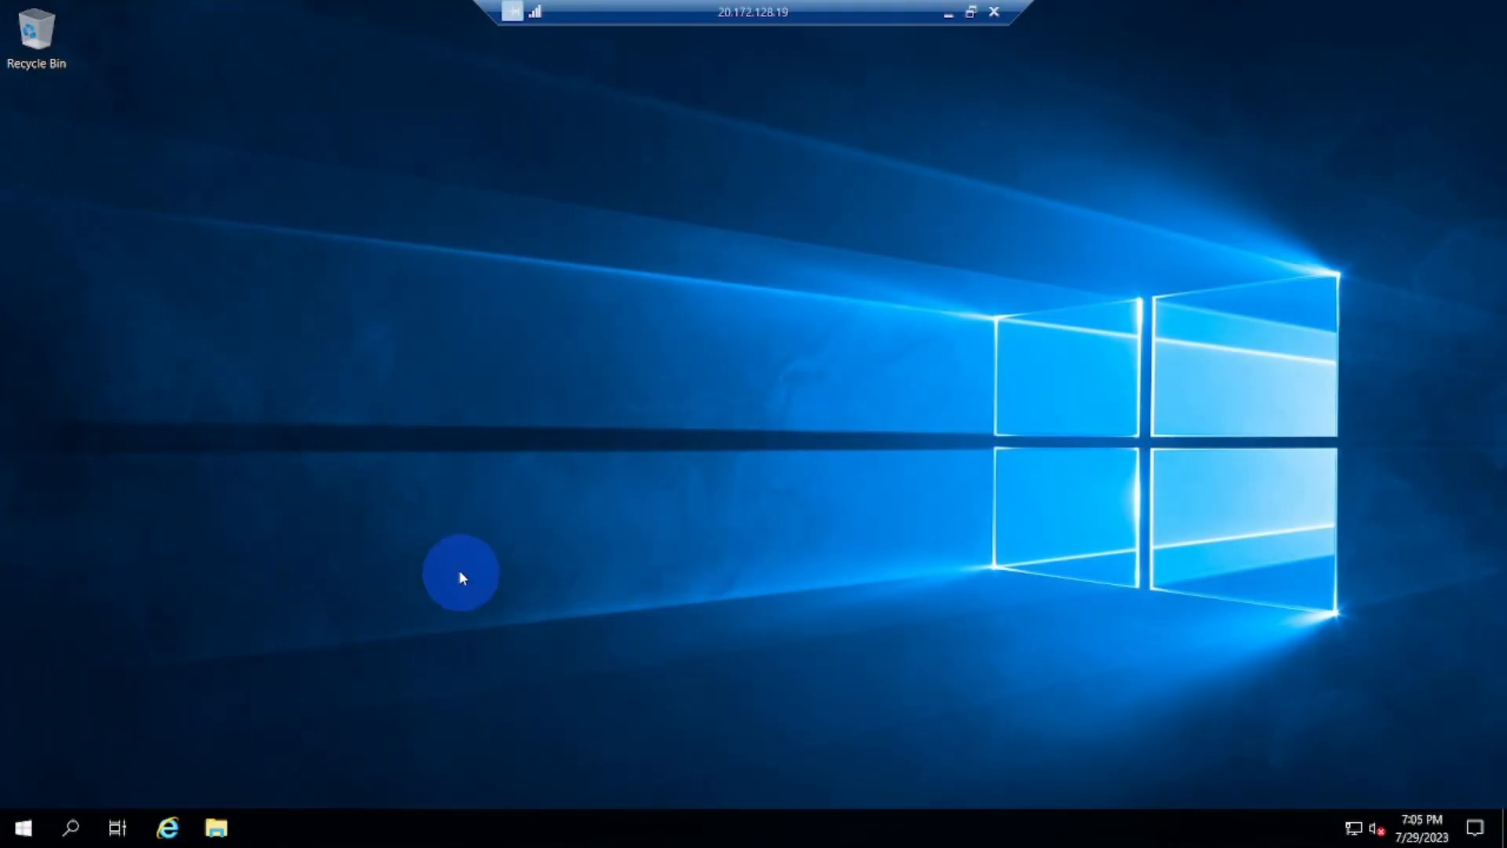
# Run Bginfo64 from the BGInfo folder with its default configuration applied to the desktop, and close the folder.
pyautogui.click(24, 832)
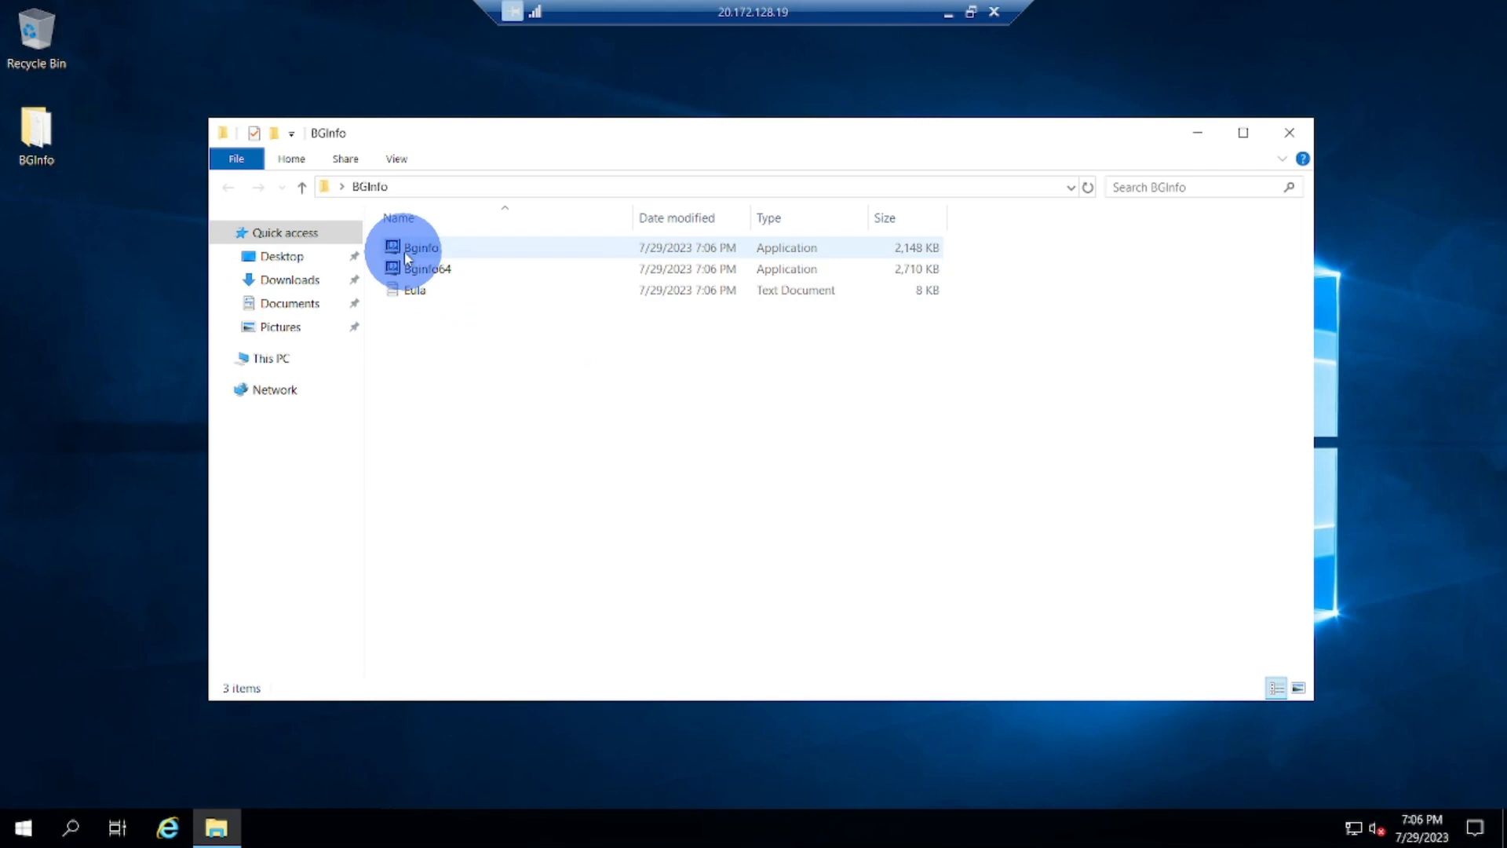
pyautogui.click(442, 271)
pyautogui.doubleClick(442, 272)
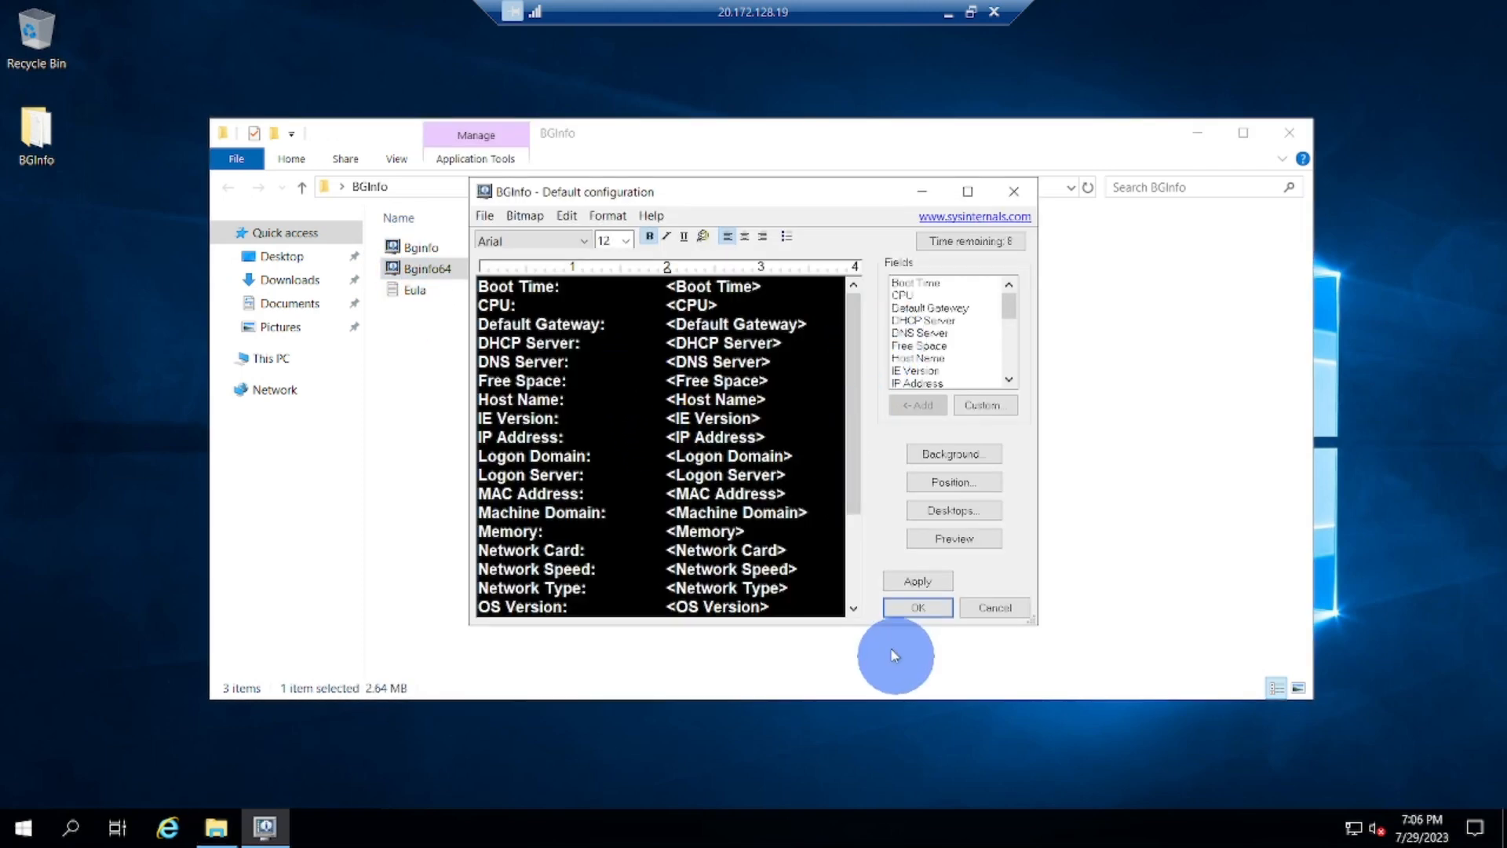
pyautogui.click(917, 607)
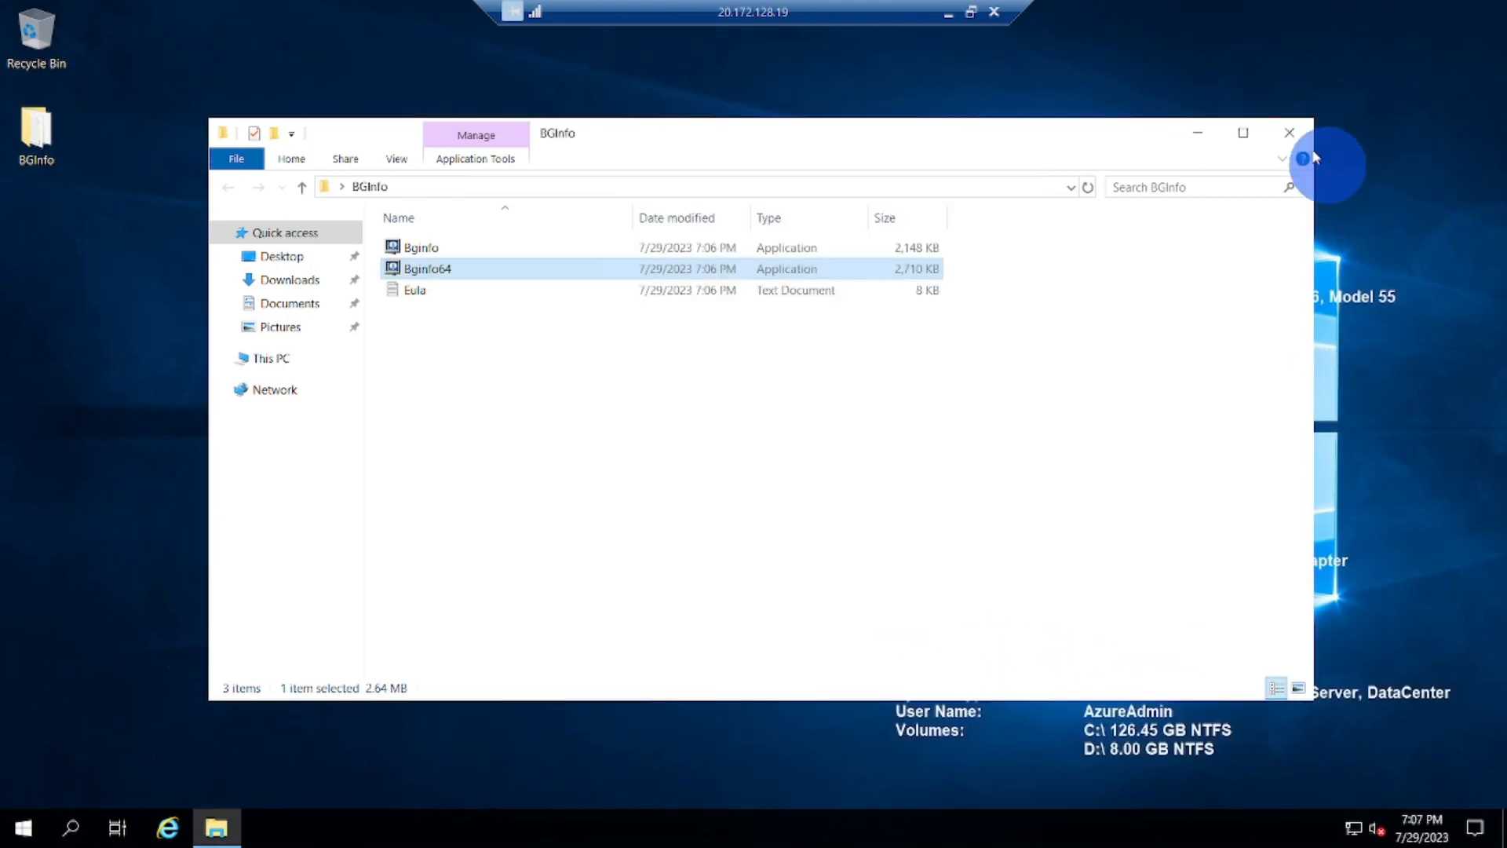
pyautogui.click(1289, 133)
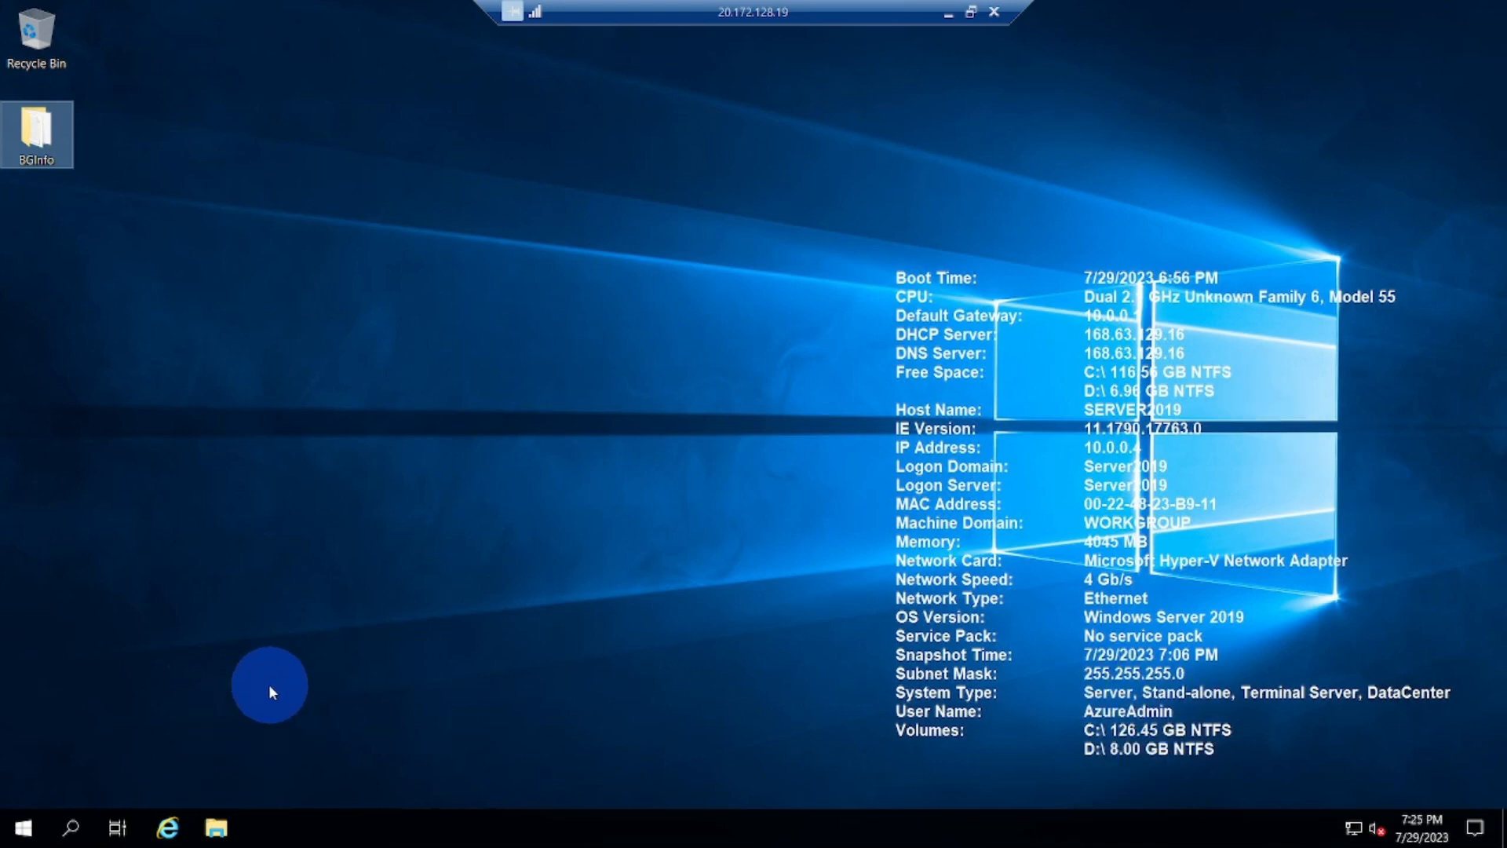
# In Server Manager, start adding roles and features to Server2019 as a role-based installation, skipping the introductory page by default.
pyautogui.click(24, 828)
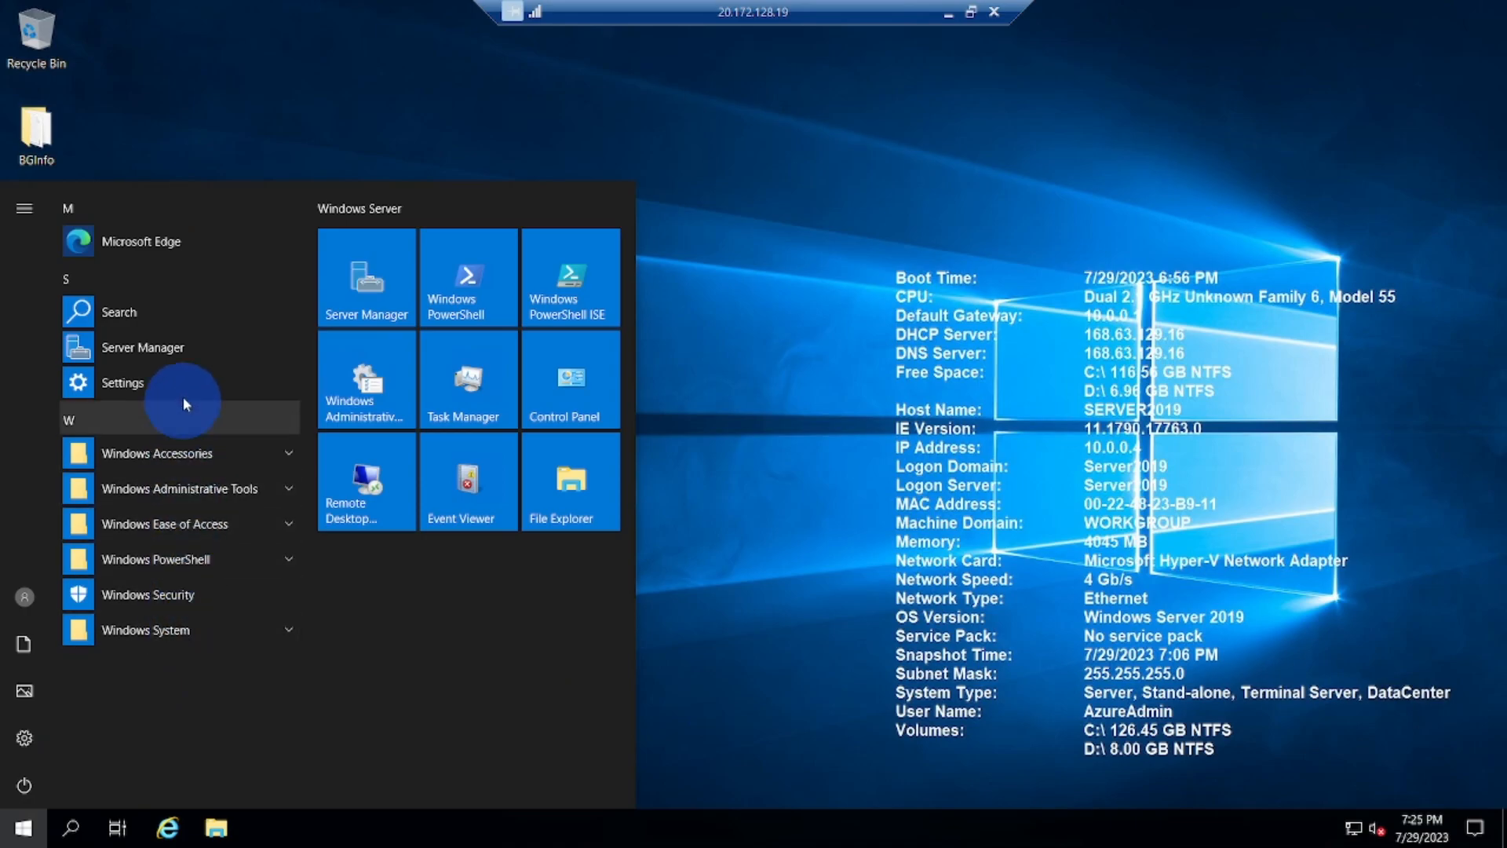
pyautogui.click(162, 346)
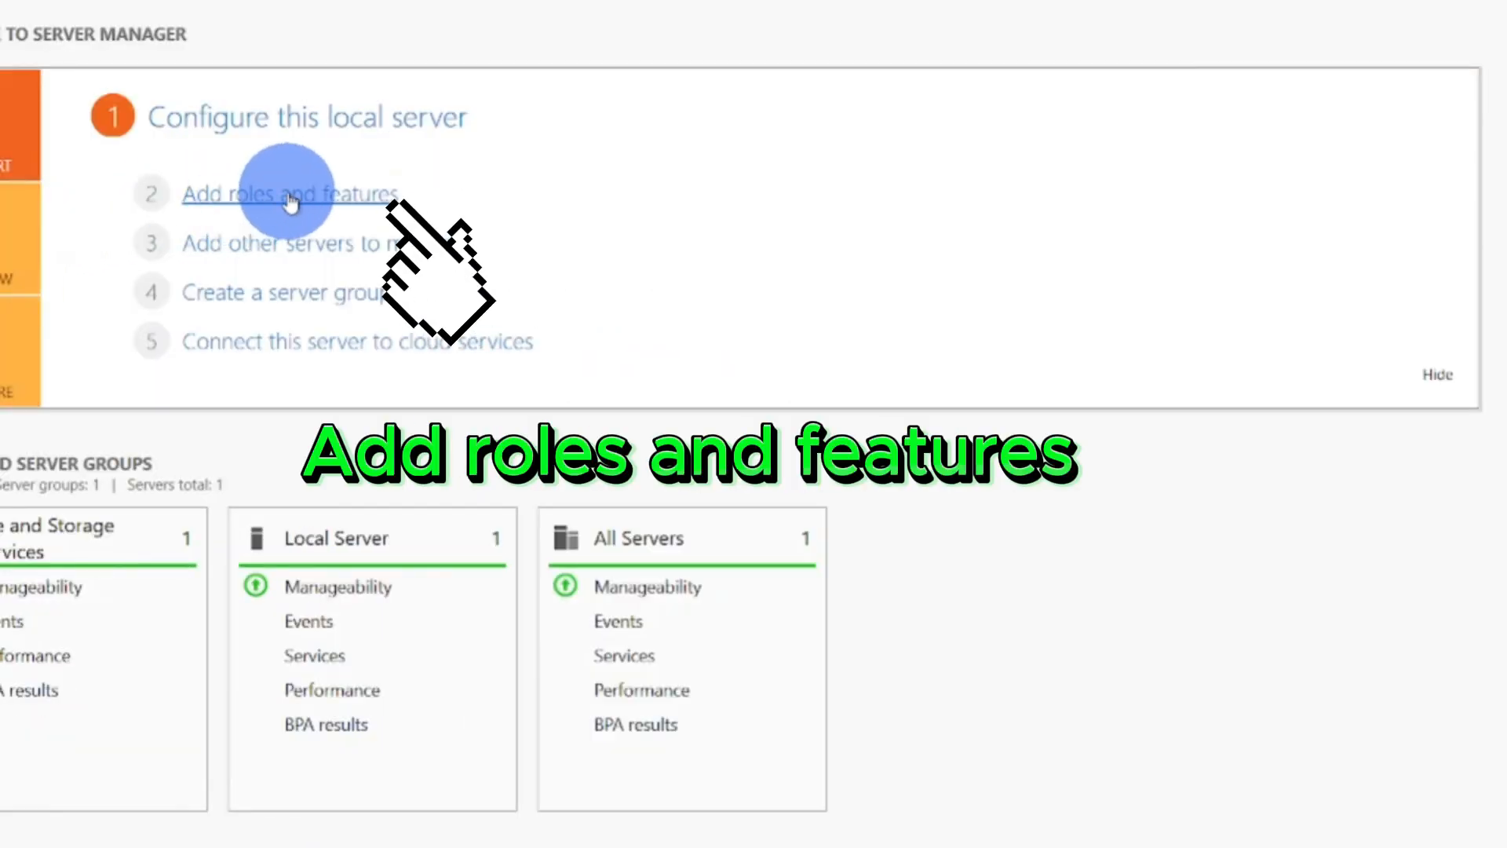
pyautogui.click(290, 201)
pyautogui.click(396, 656)
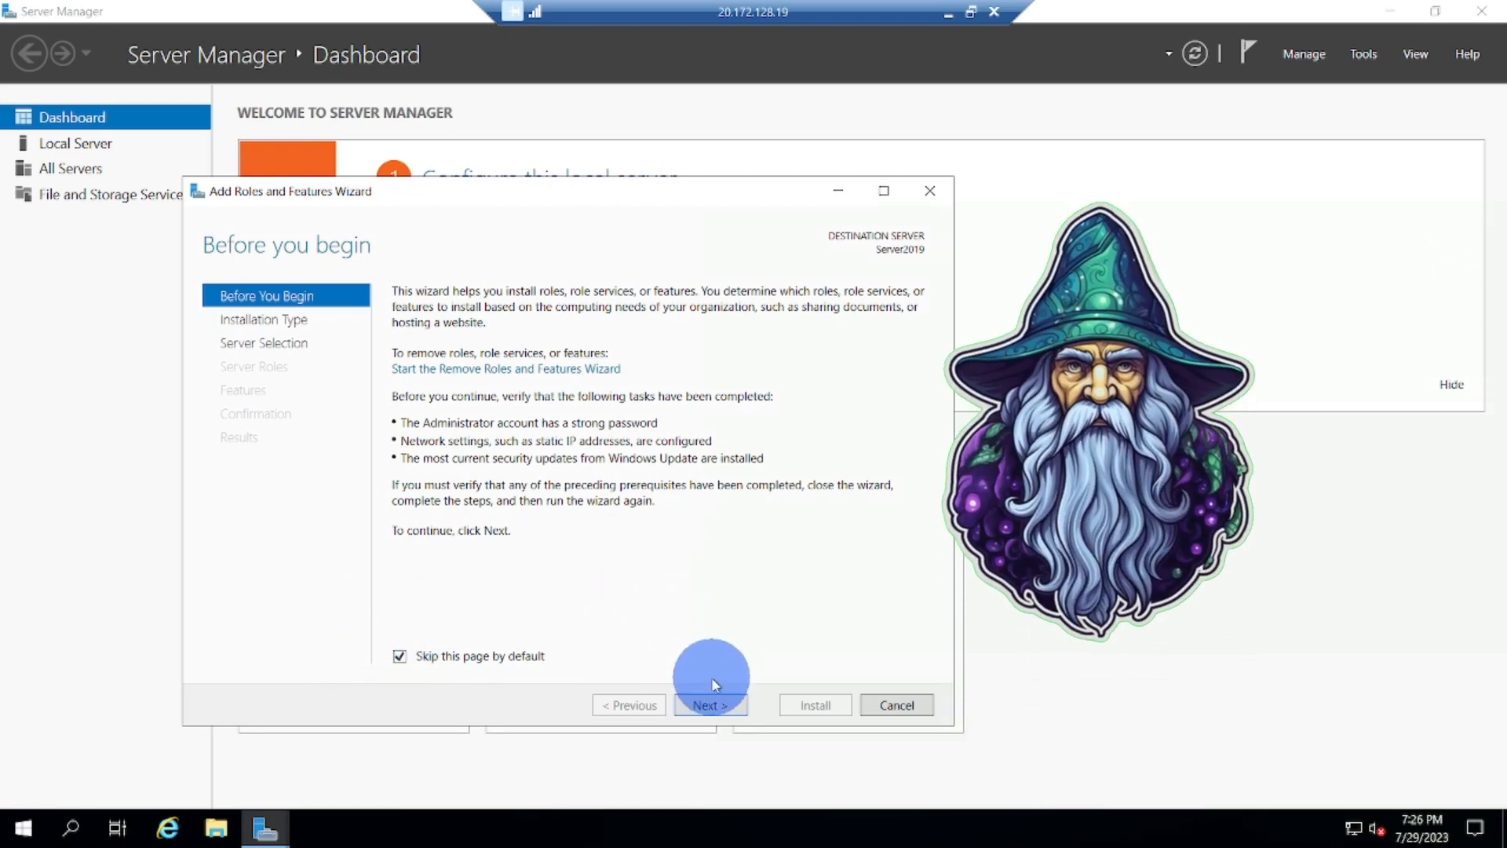
pyautogui.click(711, 705)
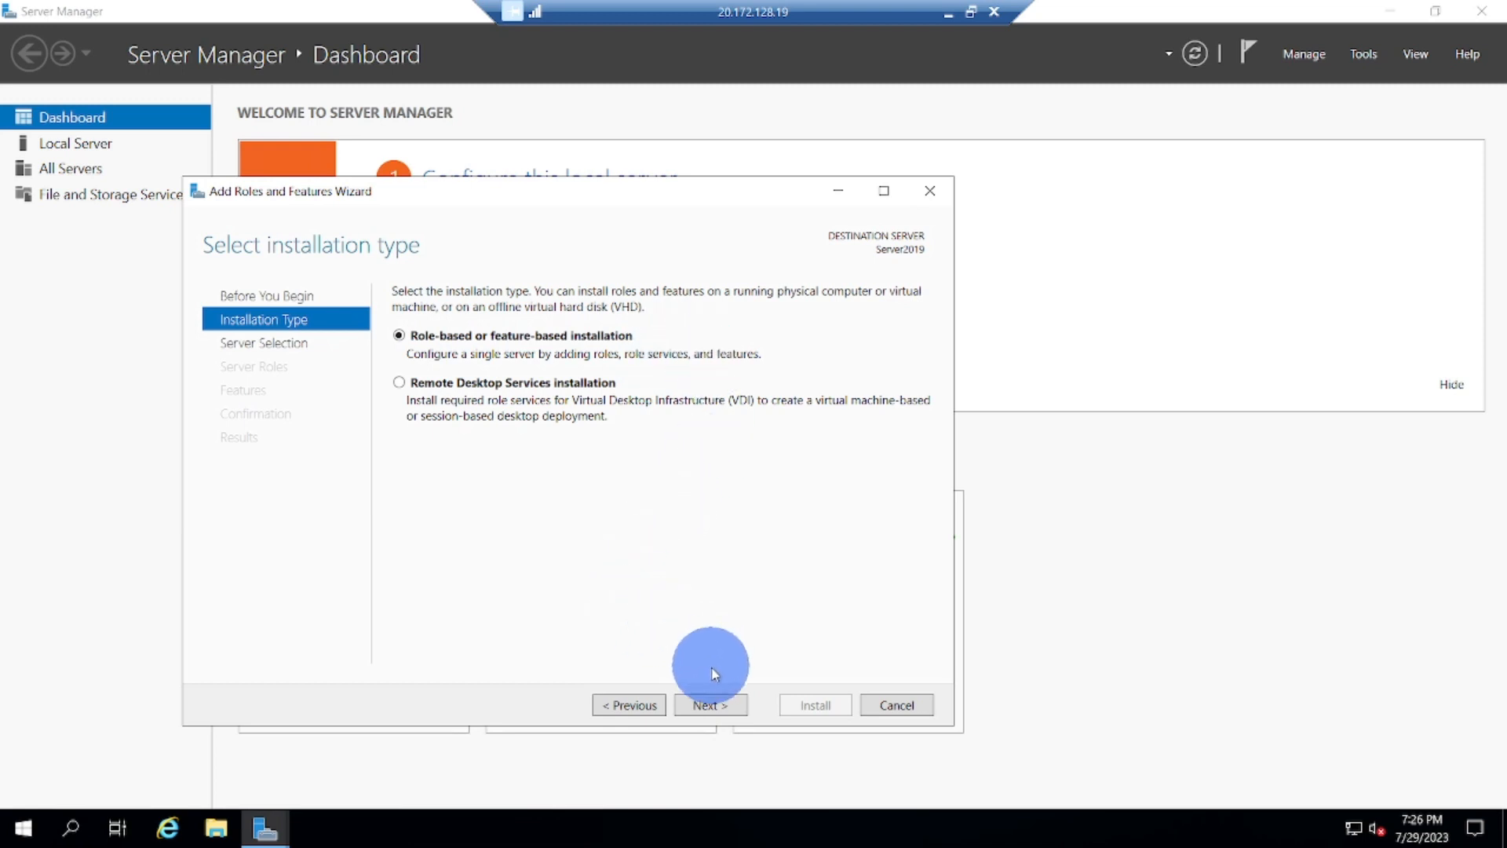
pyautogui.click(710, 704)
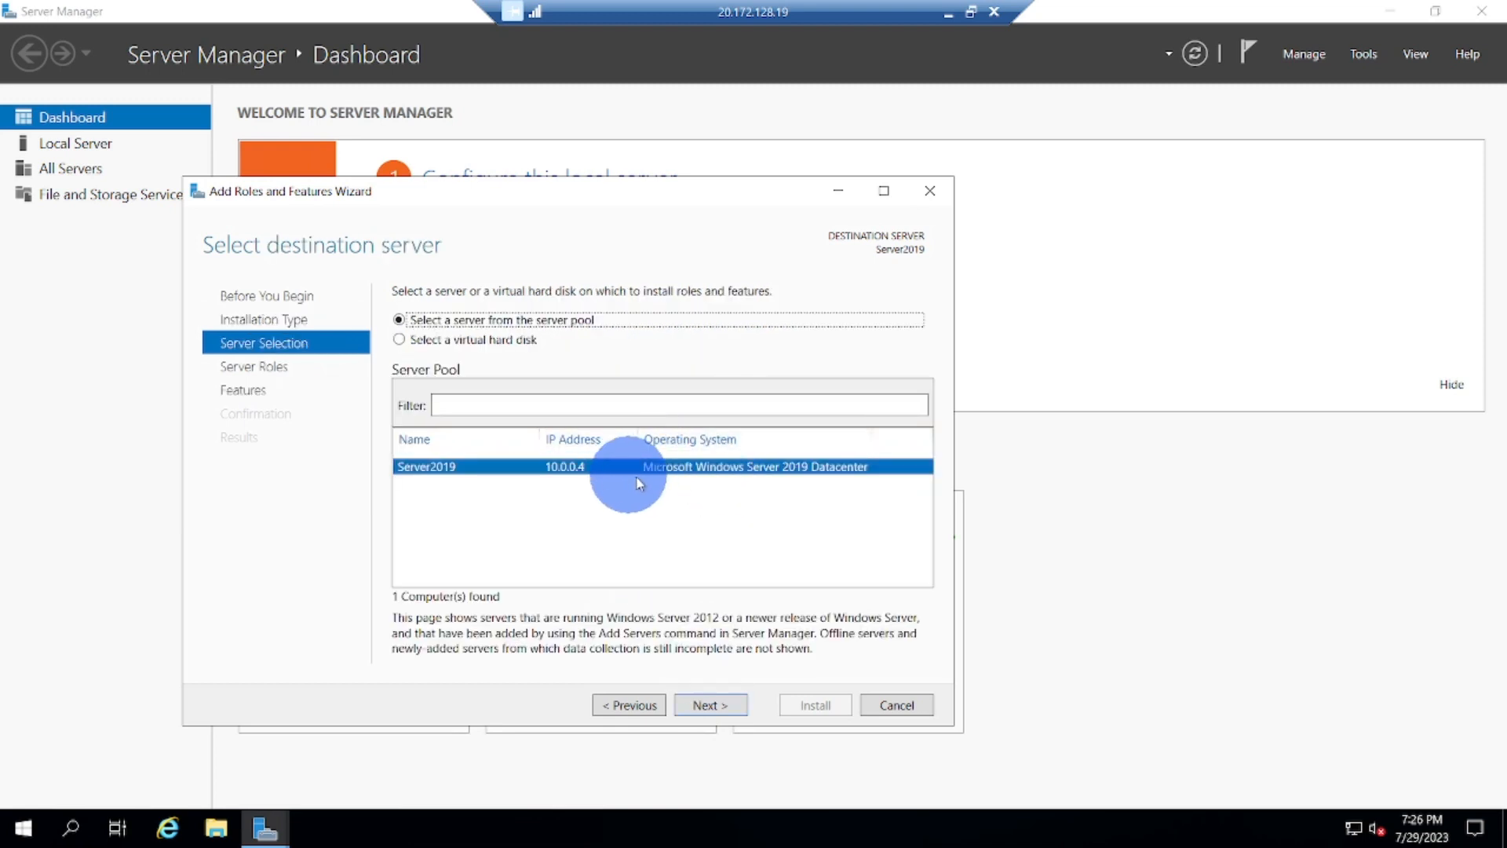
pyautogui.click(706, 704)
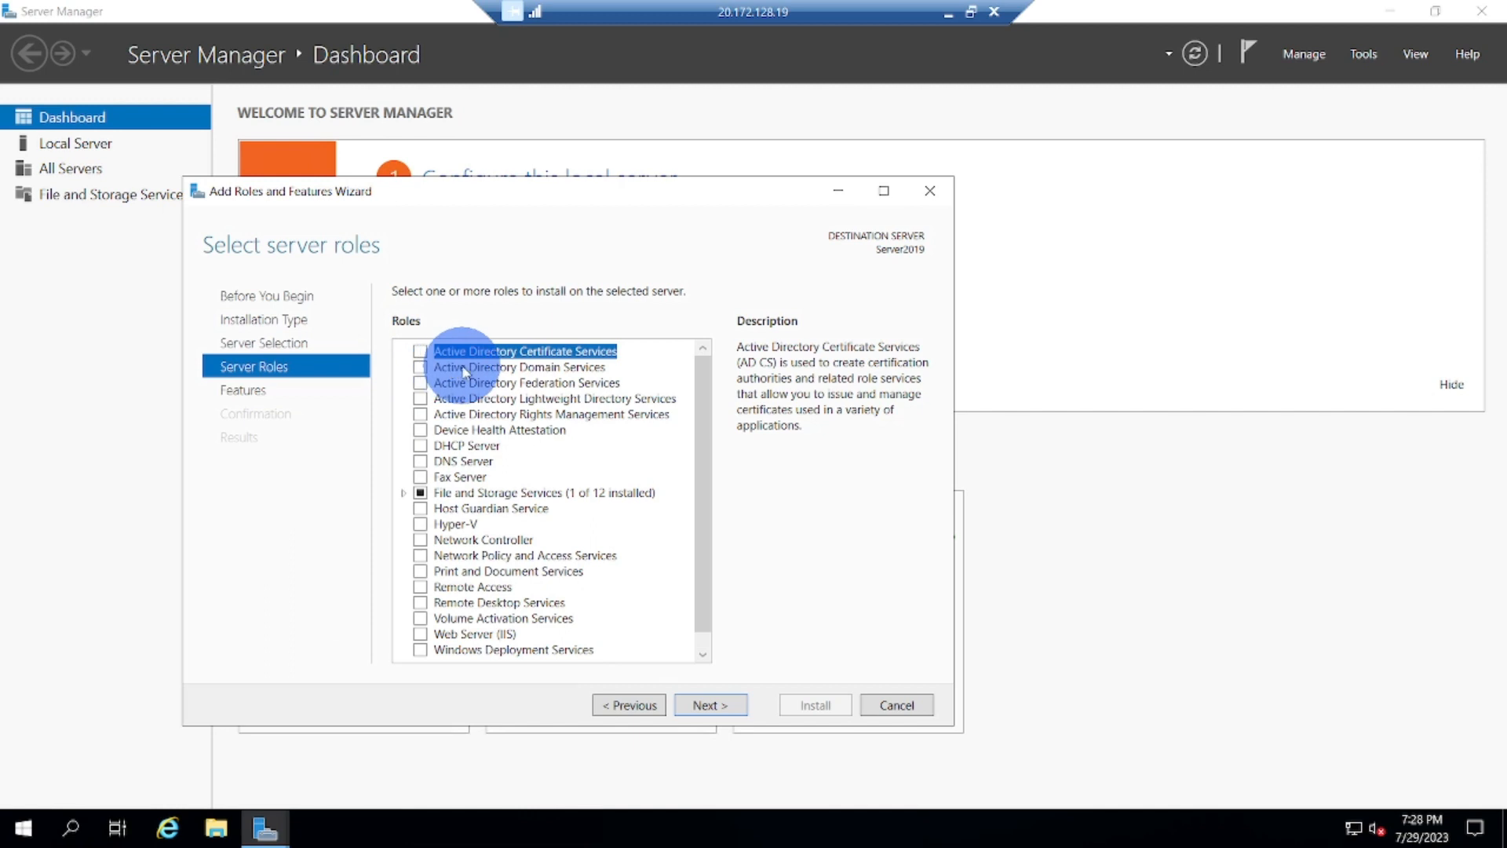
# Install the Active Directory Domain Services role with its required features and management tools.
pyautogui.click(465, 367)
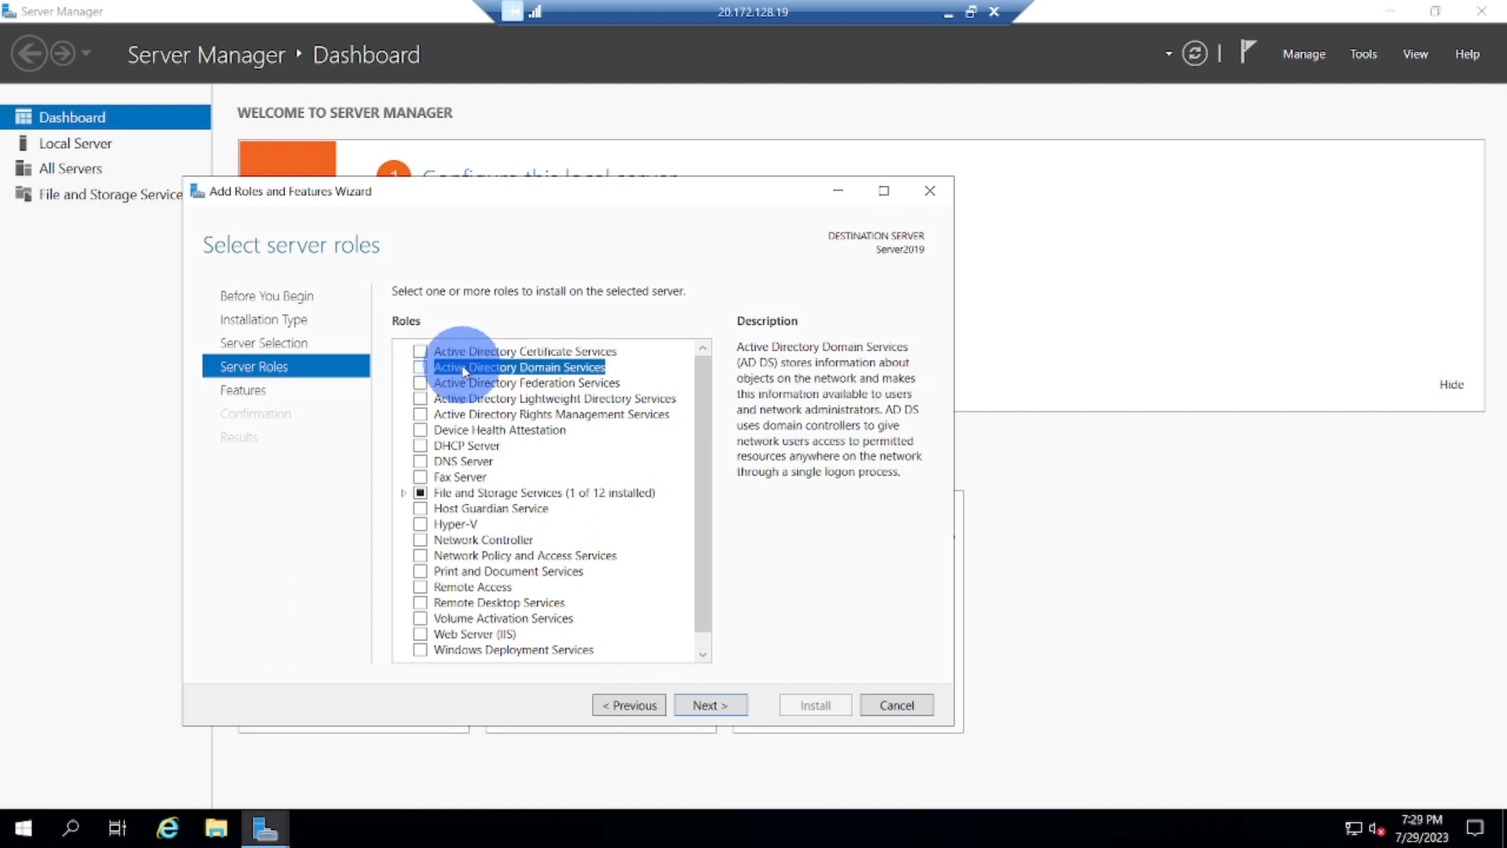
pyautogui.click(420, 367)
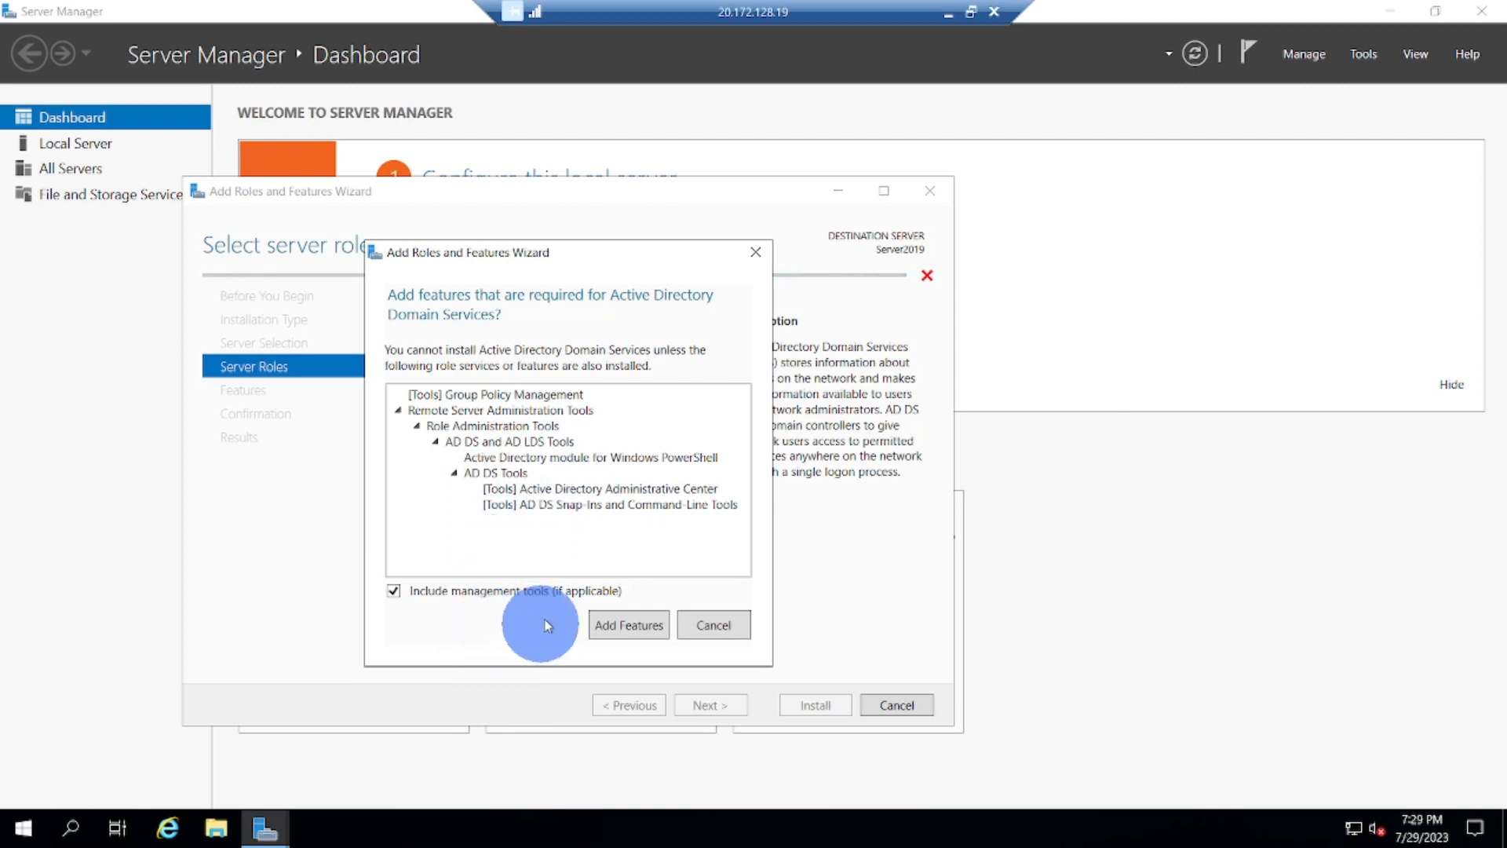
pyautogui.click(615, 625)
pyautogui.click(710, 705)
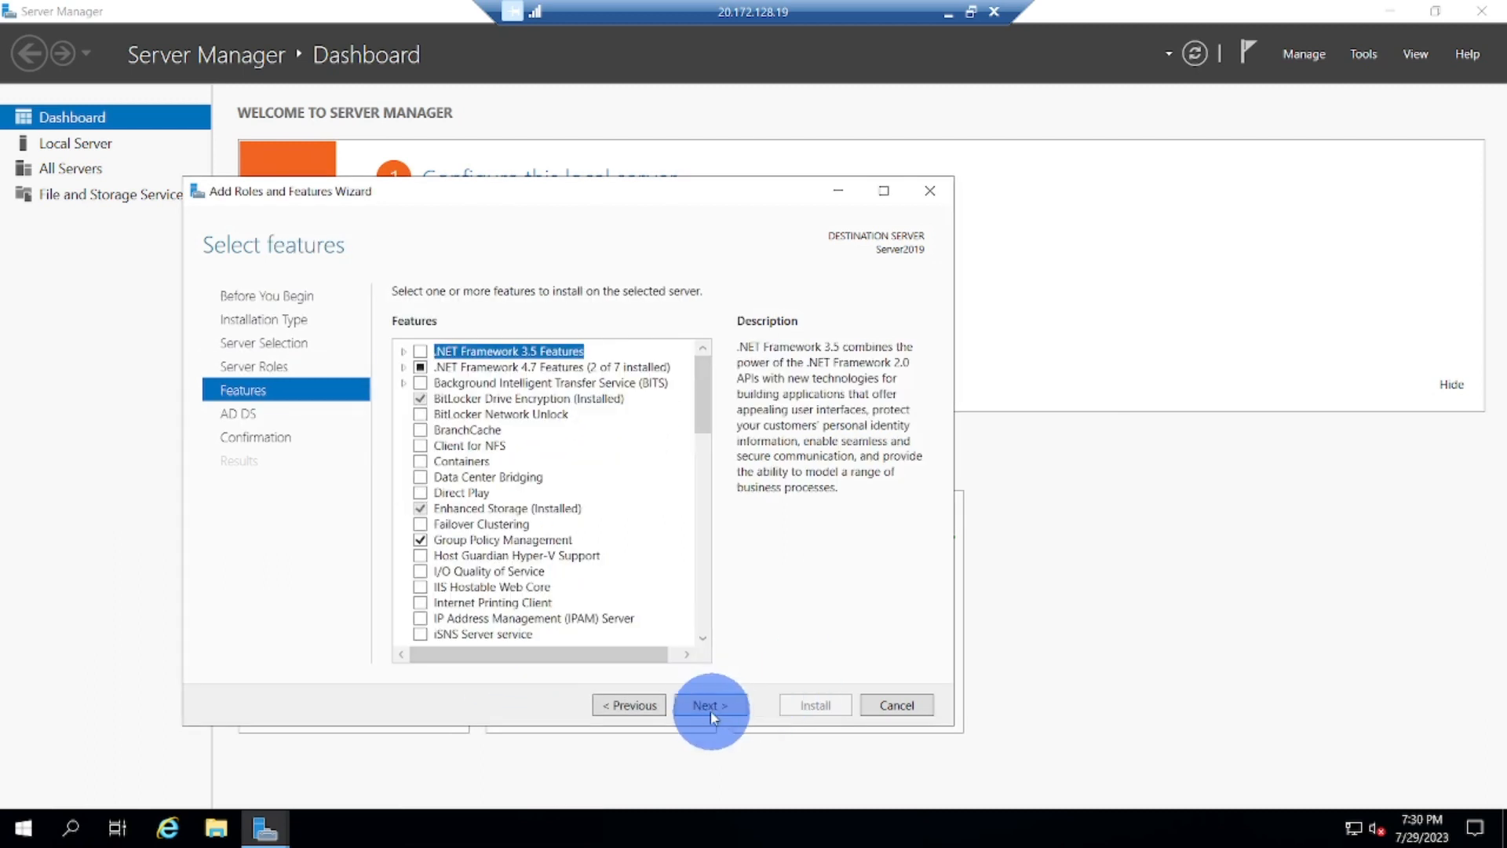
pyautogui.click(713, 708)
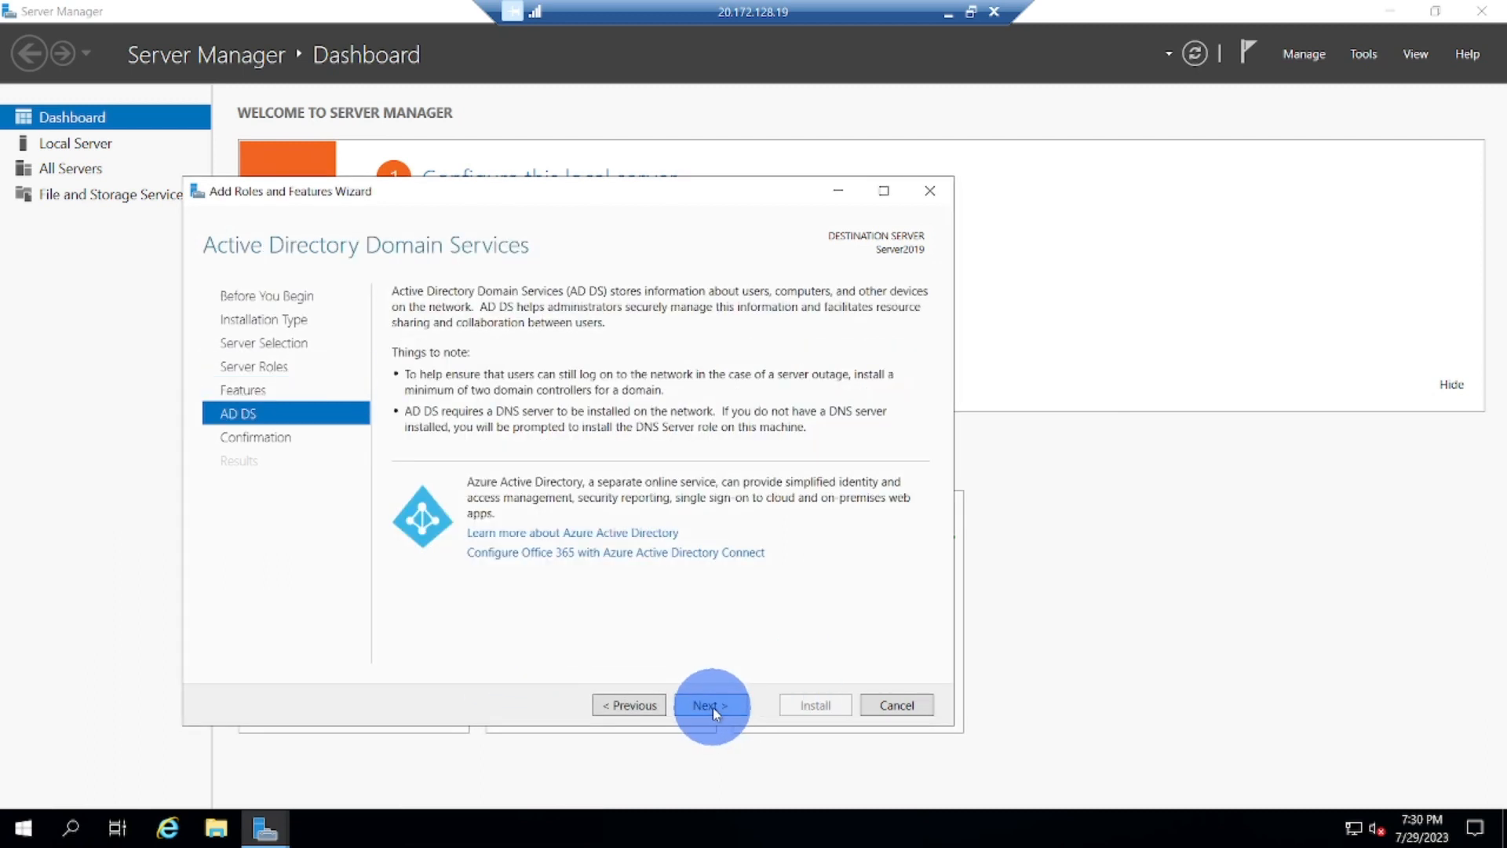
pyautogui.click(713, 708)
pyautogui.click(811, 704)
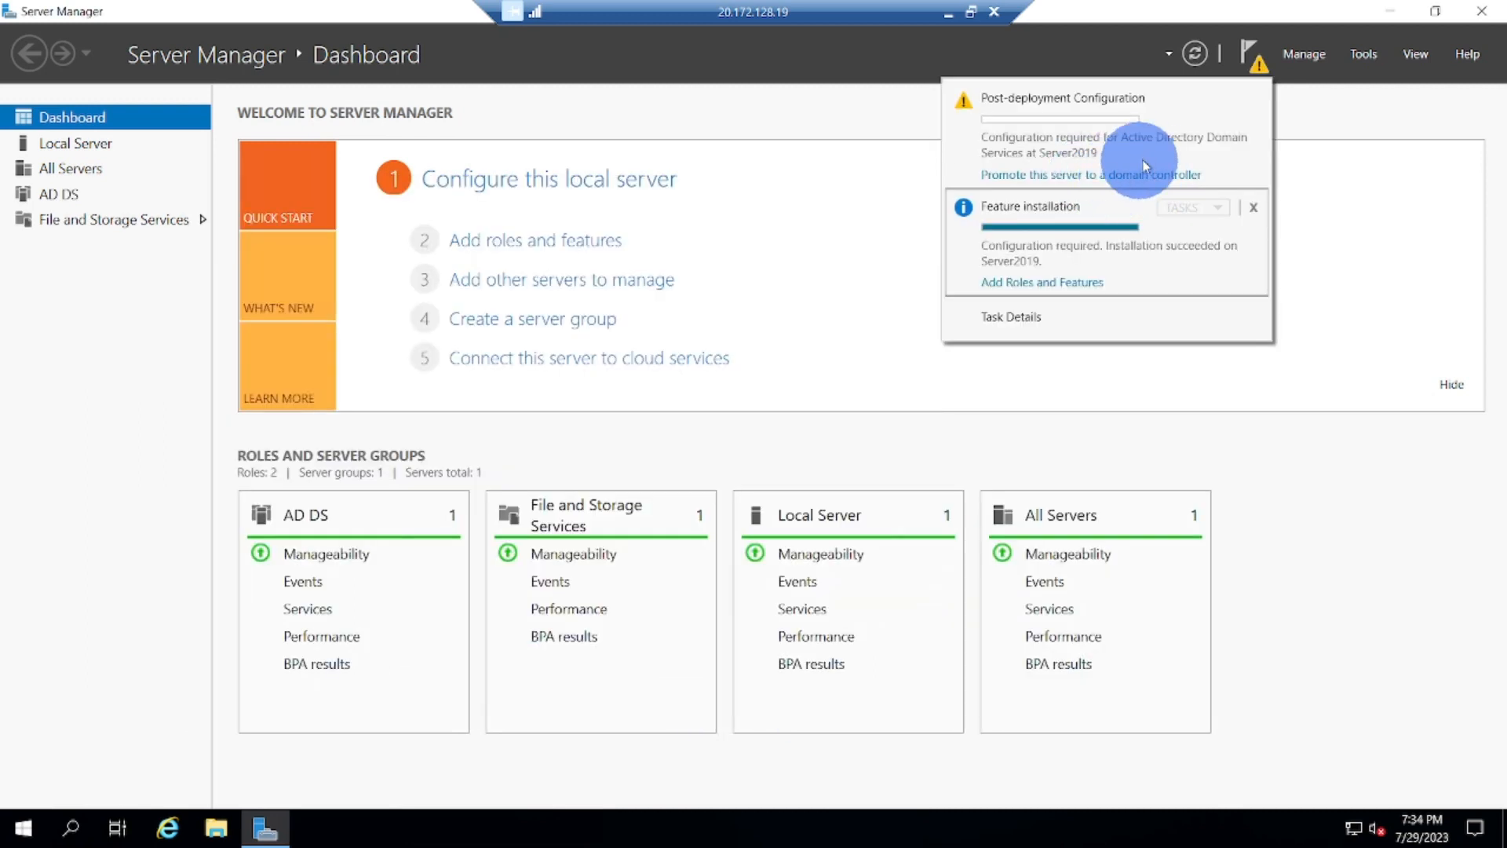
# Start promoting the server to a domain controller in a new forest with root domain name BUBBYHAXZ.local.
pyautogui.click(1087, 174)
pyautogui.click(275, 243)
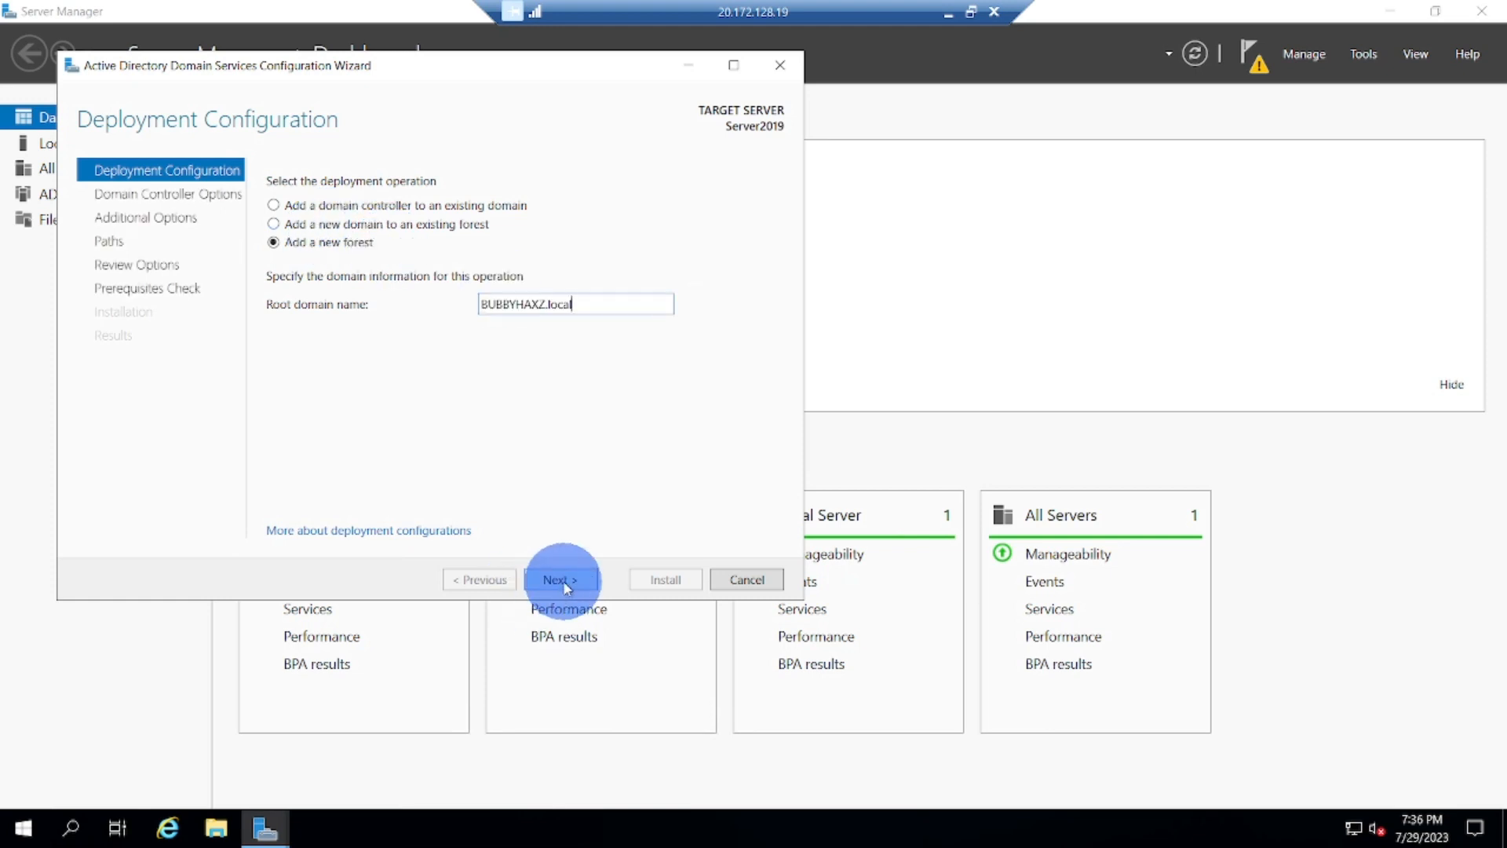
pyautogui.click(563, 581)
# Enter and confirm the Directory Services Restore Mode password, keeping the Windows Server 2016 functional levels, and continue past the DNS options.
pyautogui.click(495, 393)
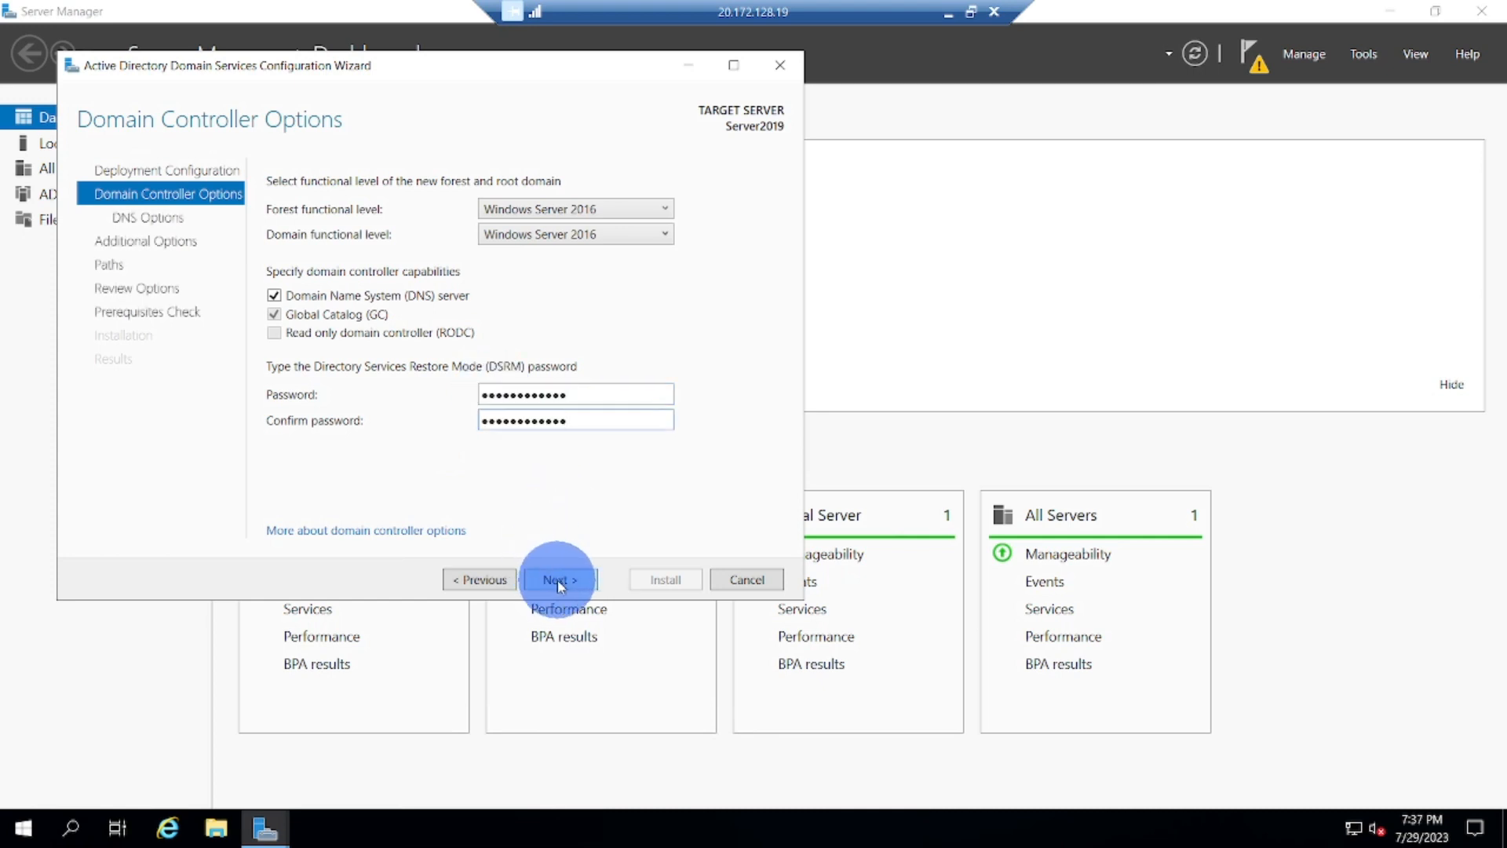
pyautogui.click(552, 580)
pyautogui.click(554, 580)
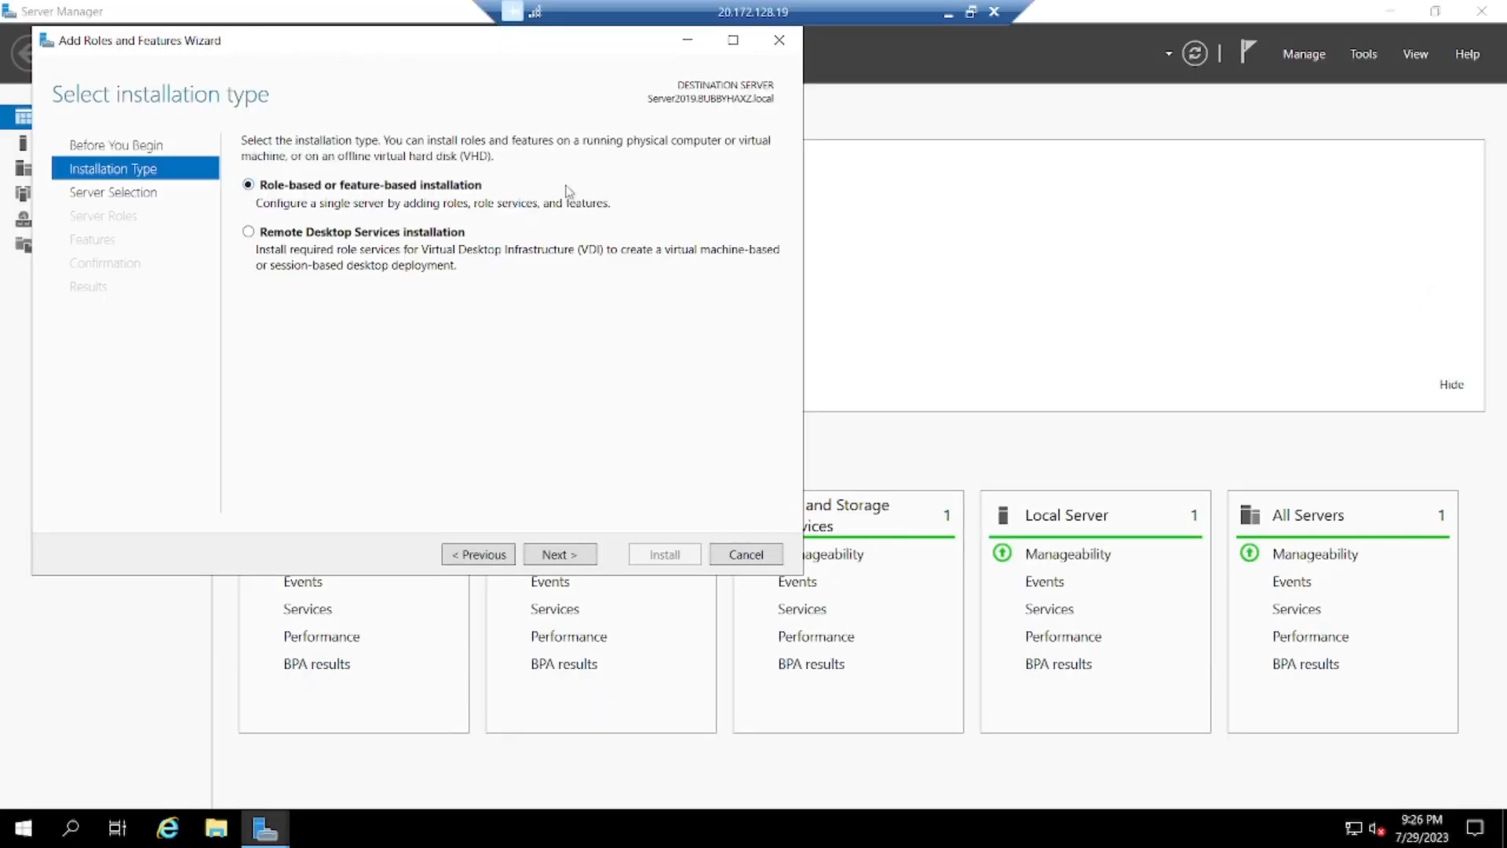
# Select the Active Directory Certificate Services role with its management tools for a role-based installation on the domain controller.
pyautogui.click(567, 553)
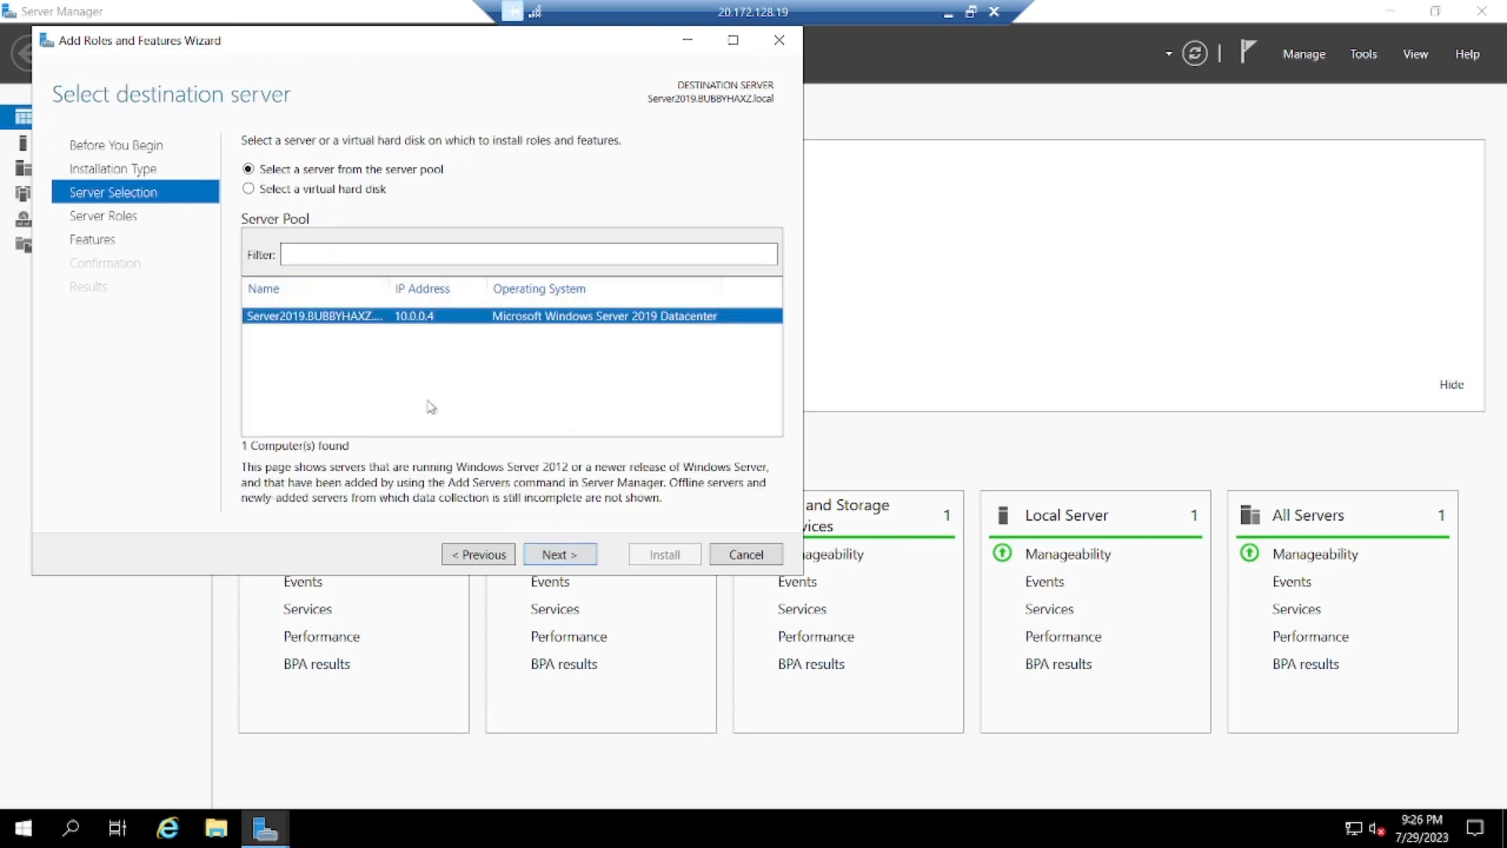
pyautogui.click(556, 555)
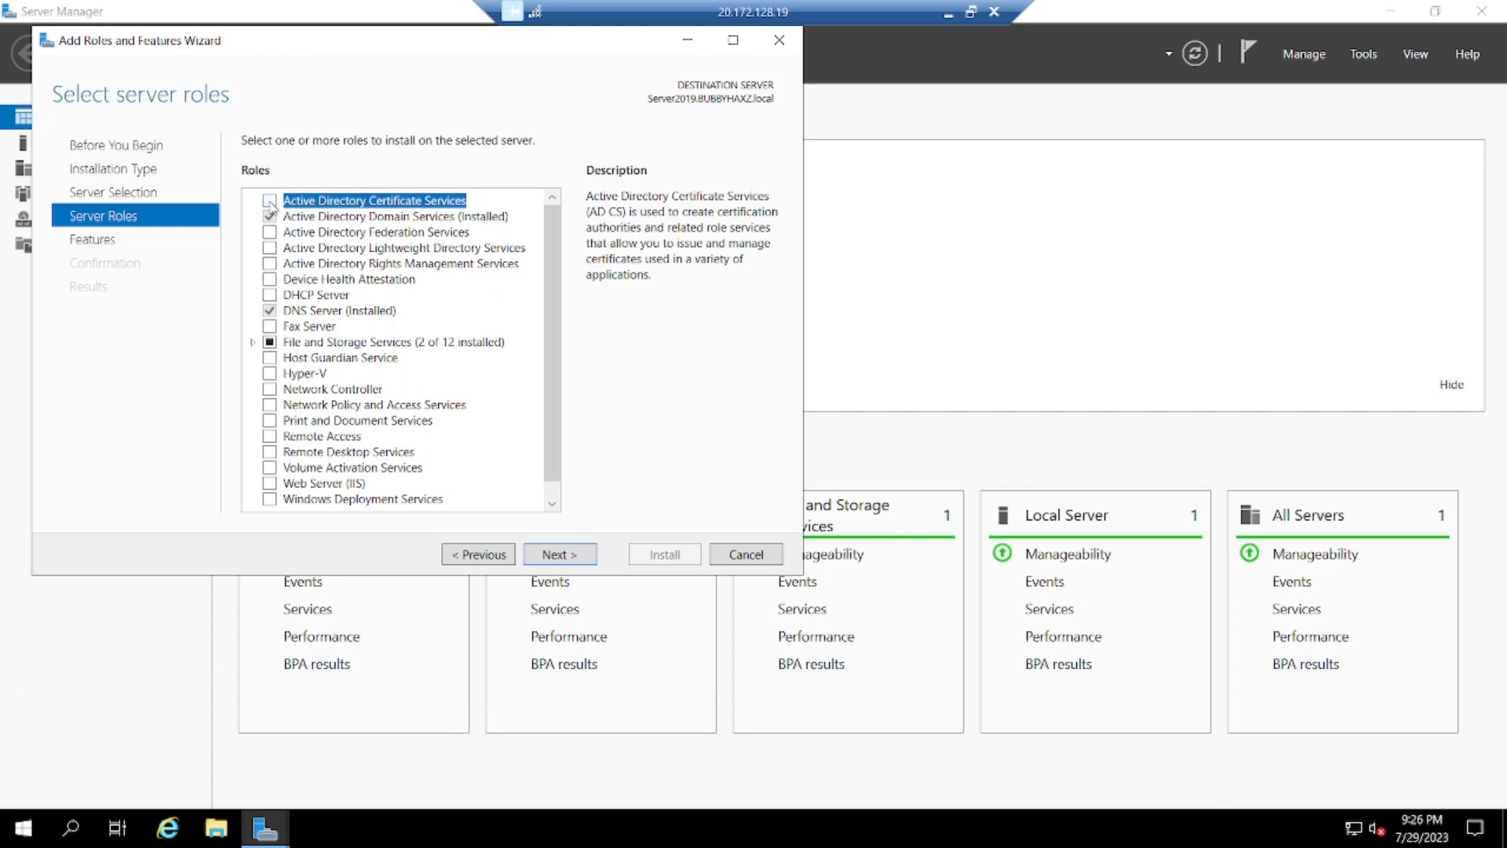
pyautogui.click(269, 201)
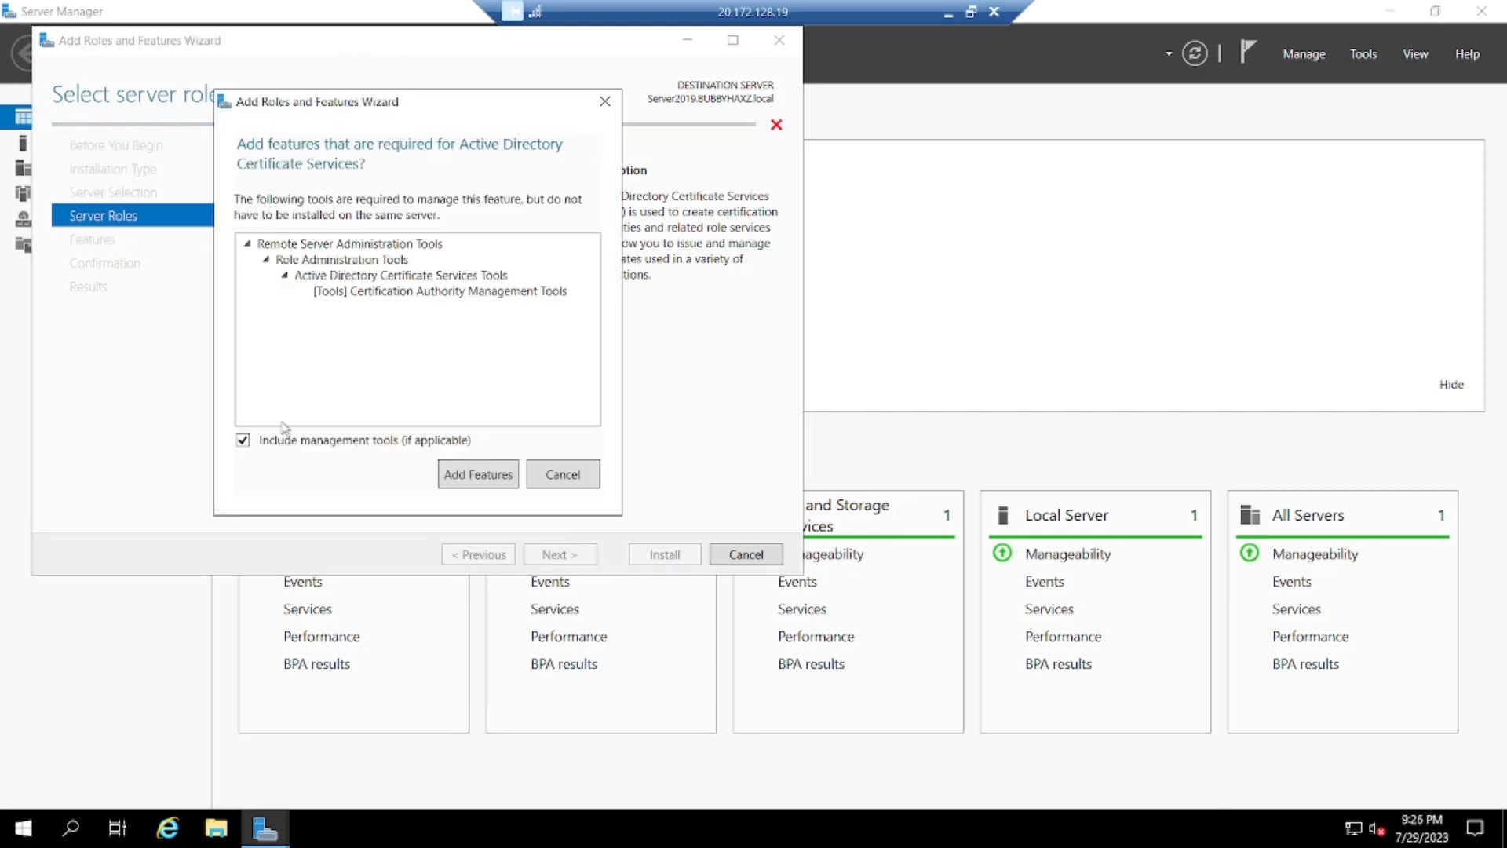
pyautogui.click(471, 481)
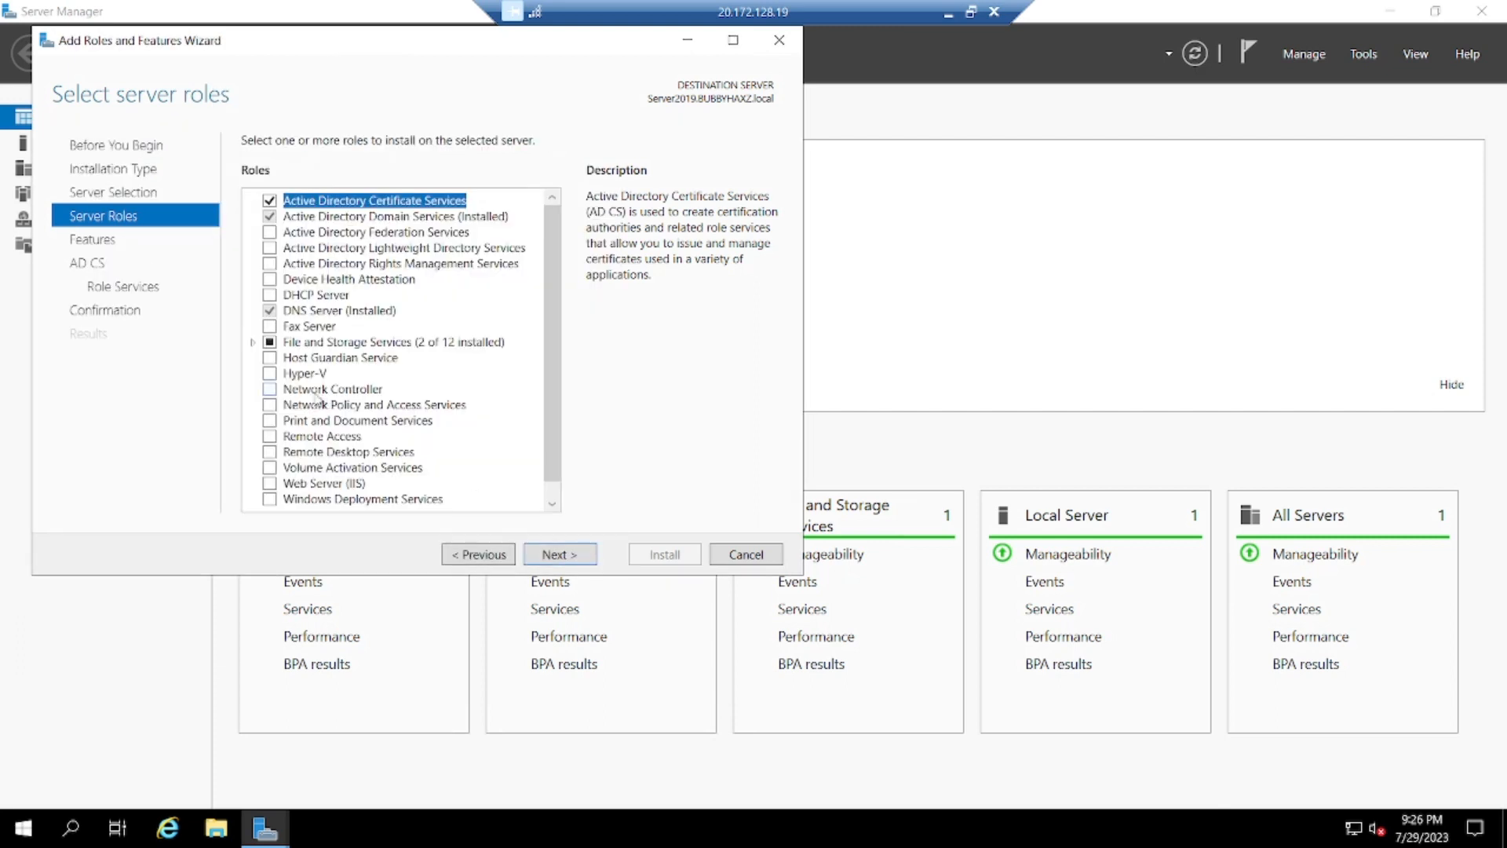
# Install Active Directory Certificate Services with only the Certification Authority role service, allowing the server to restart automatically if required.
pyautogui.click(576, 557)
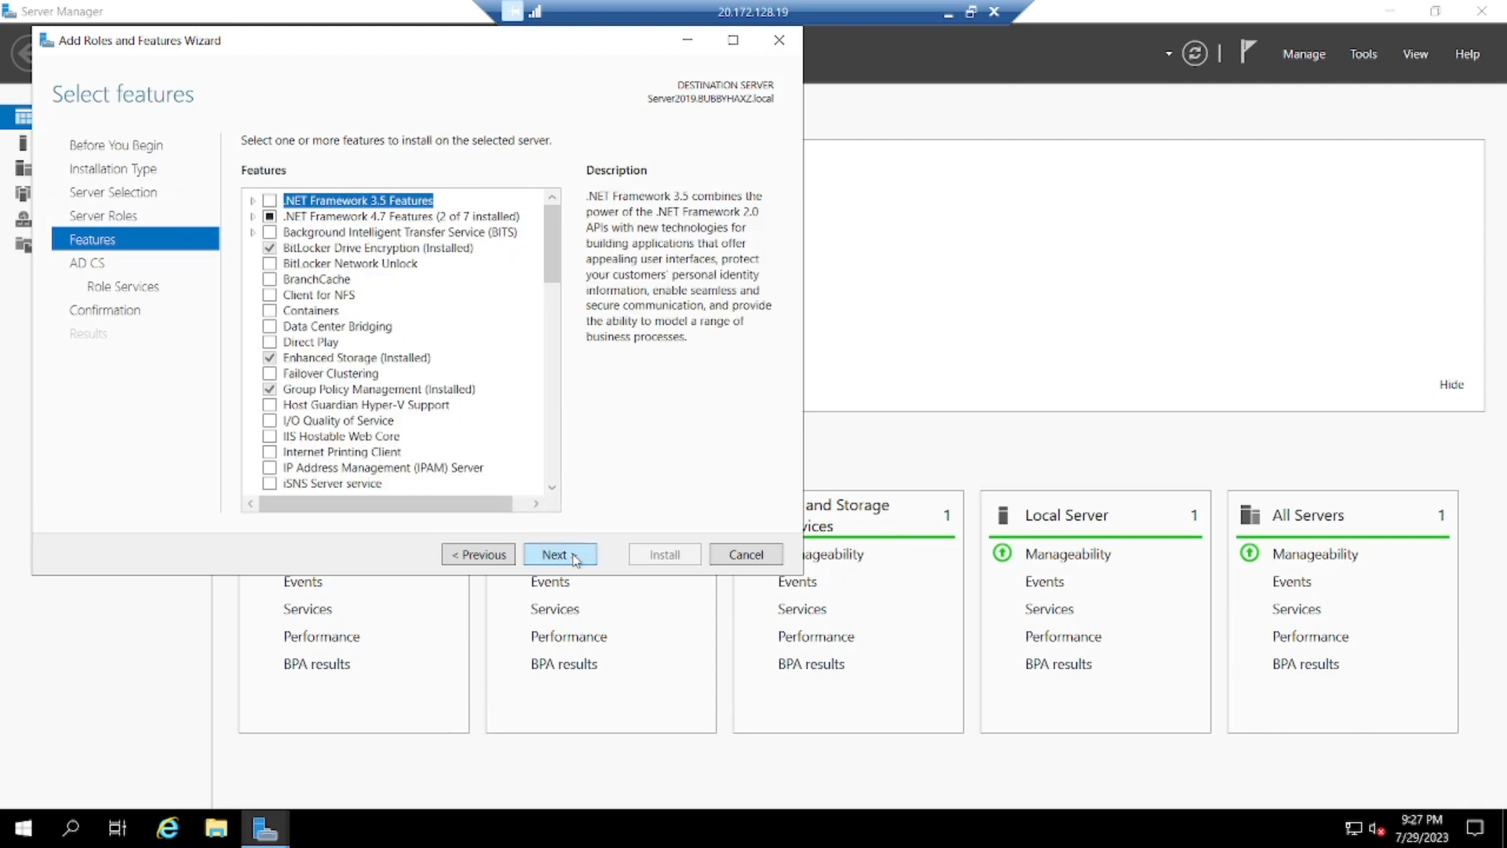
pyautogui.click(570, 557)
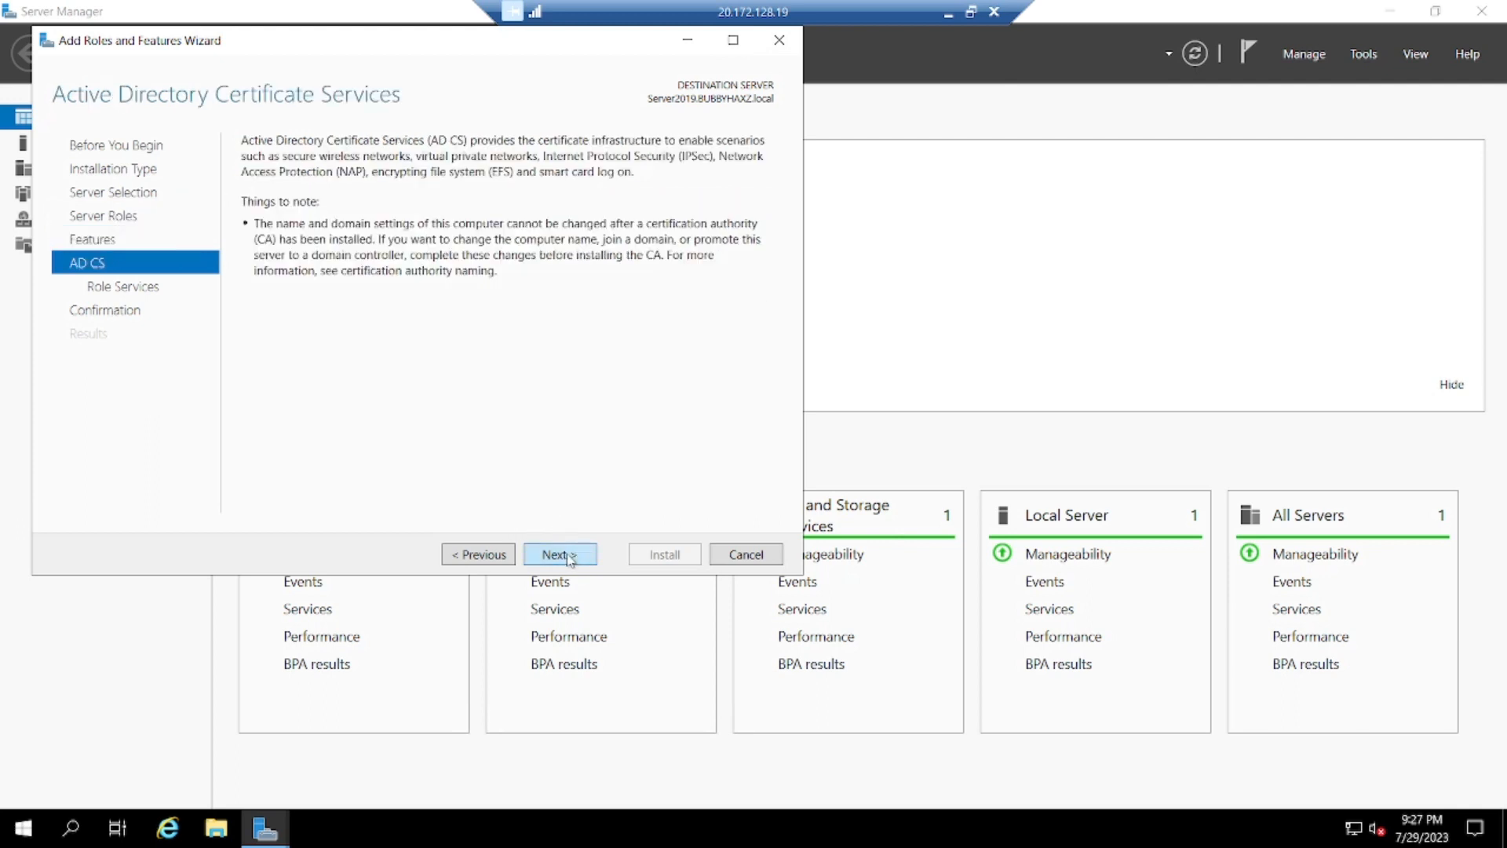
pyautogui.click(568, 556)
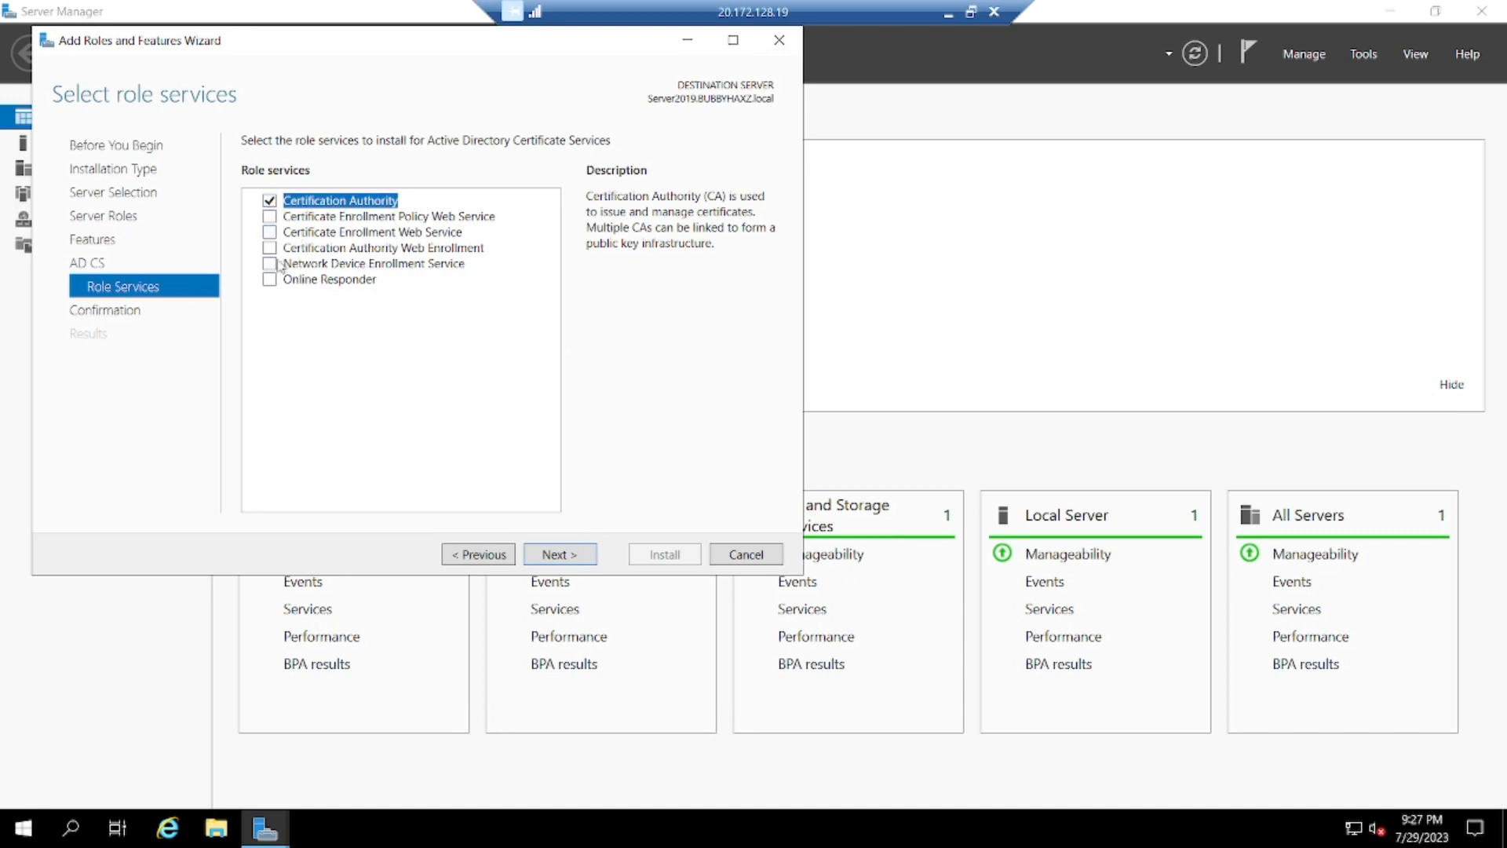
pyautogui.click(561, 555)
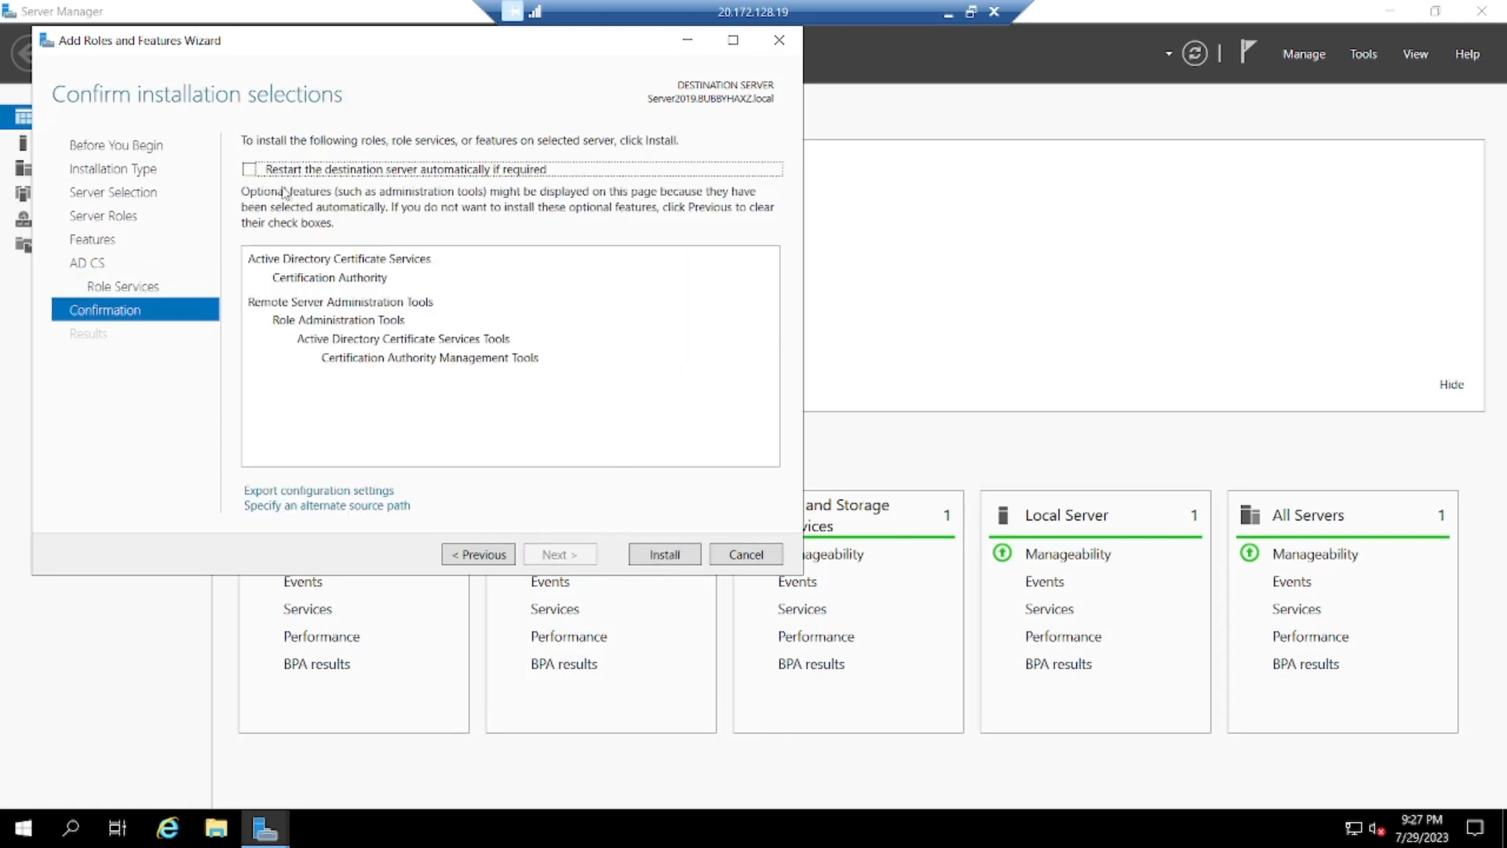
pyautogui.click(249, 169)
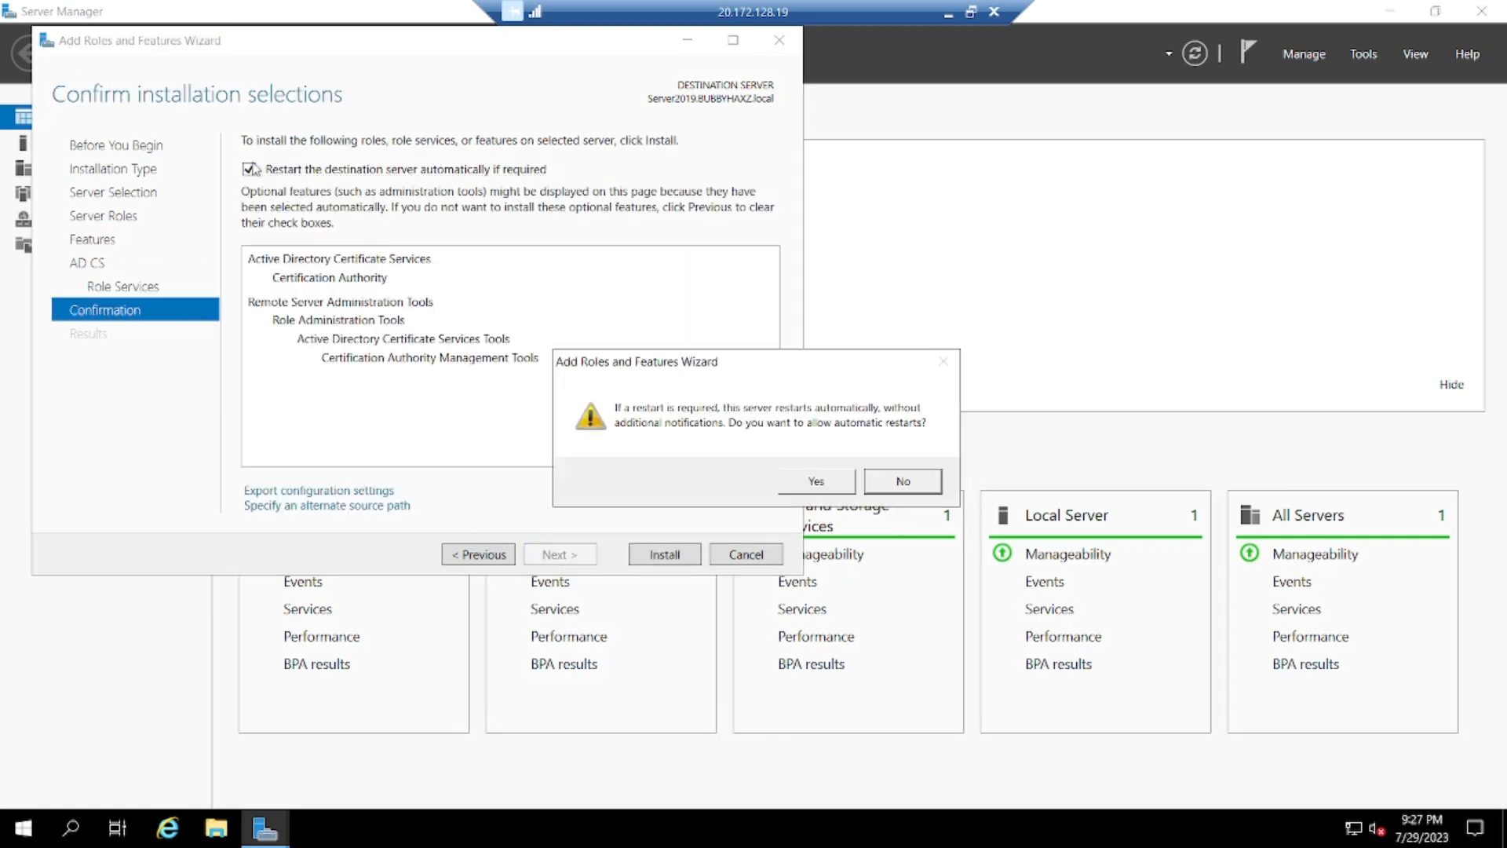
pyautogui.press('Return')
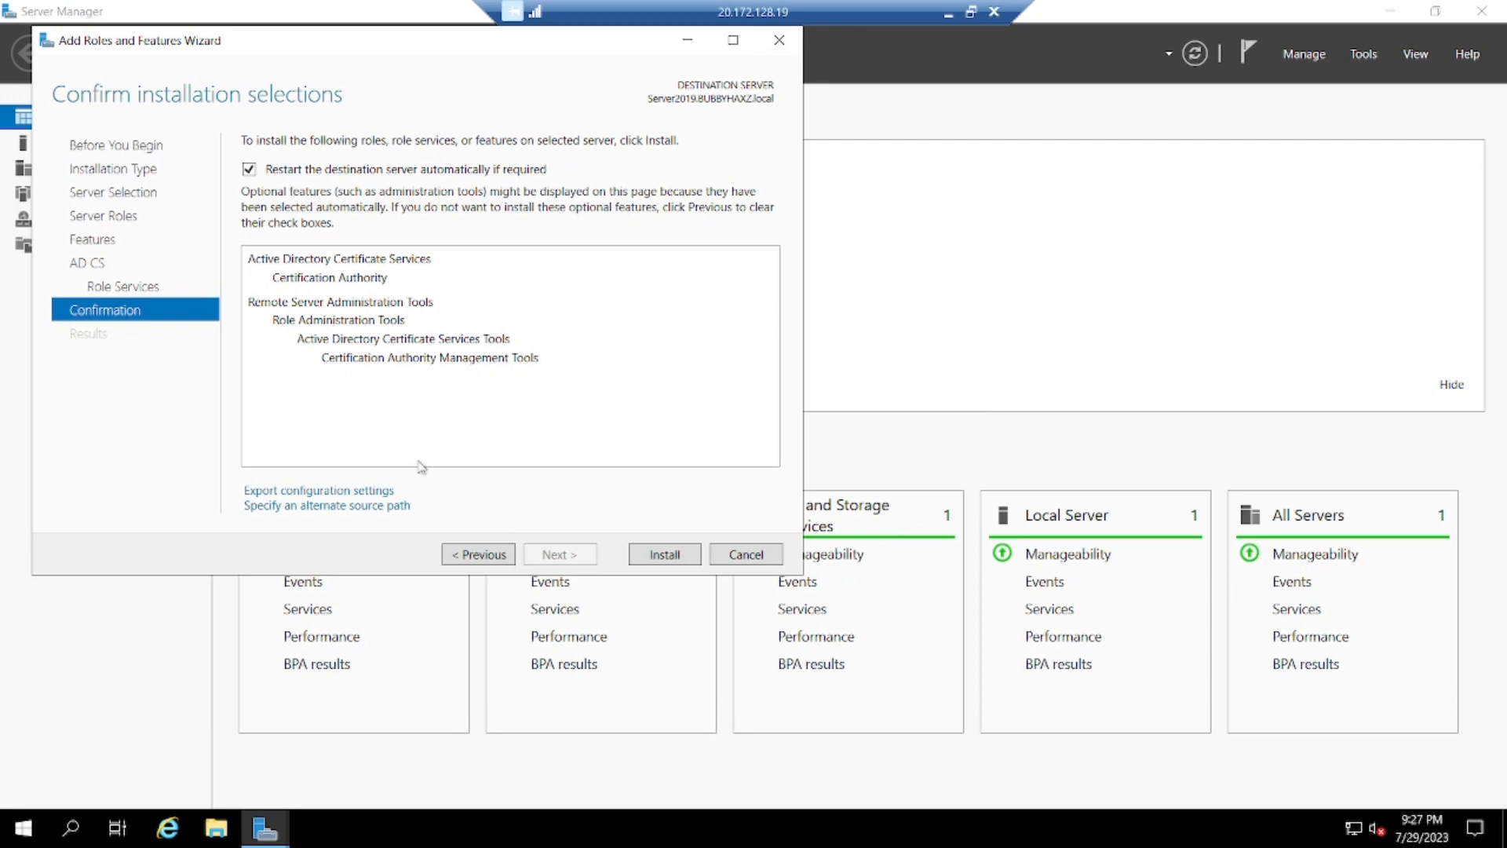
pyautogui.click(664, 555)
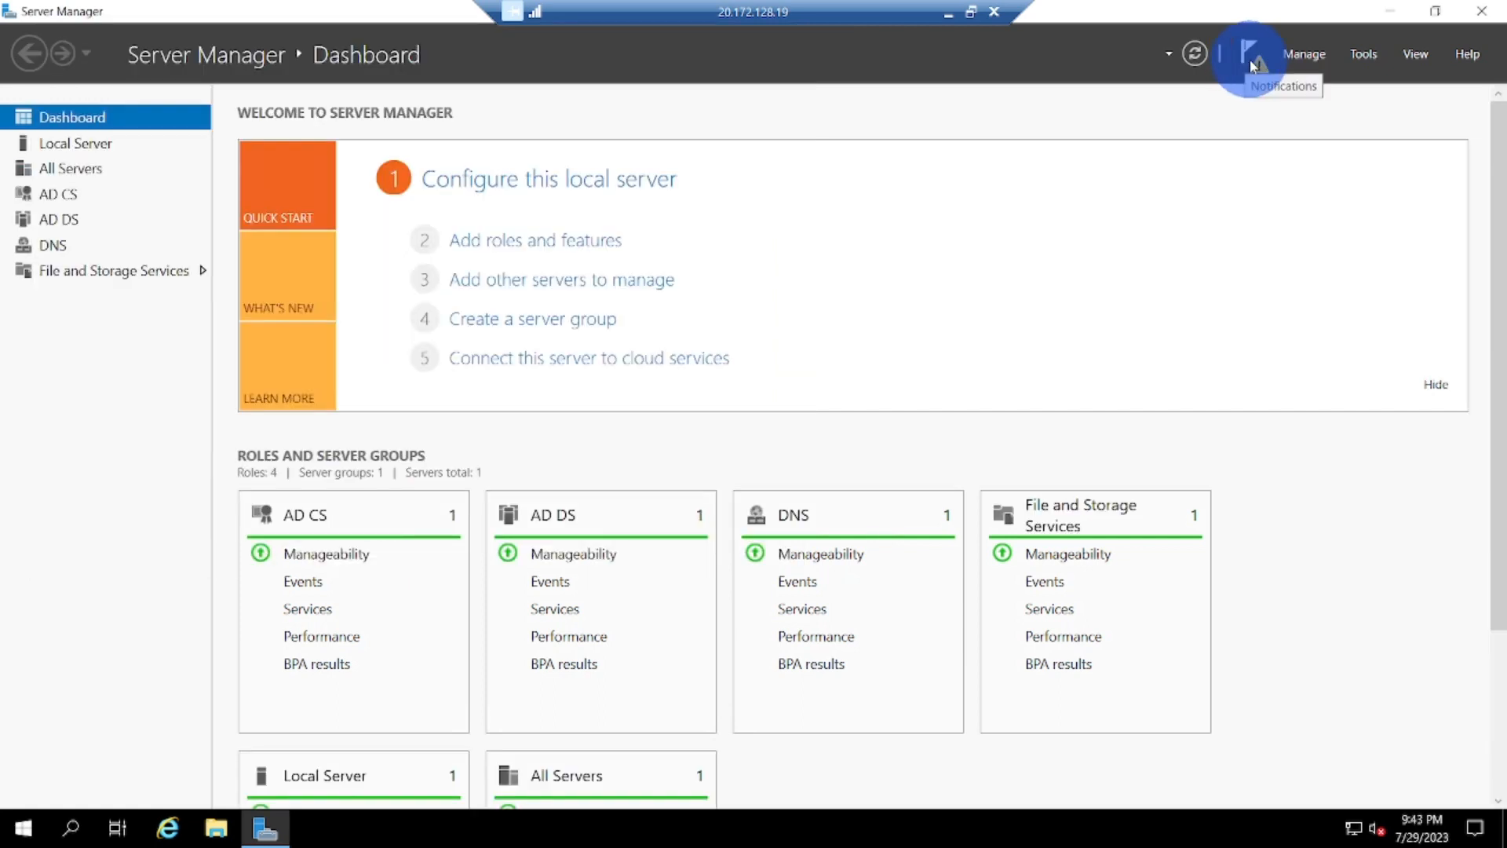
# Start the post-deployment AD CS configuration as an Enterprise CA of type Root CA and continue to the cryptographic options.
pyautogui.click(1250, 58)
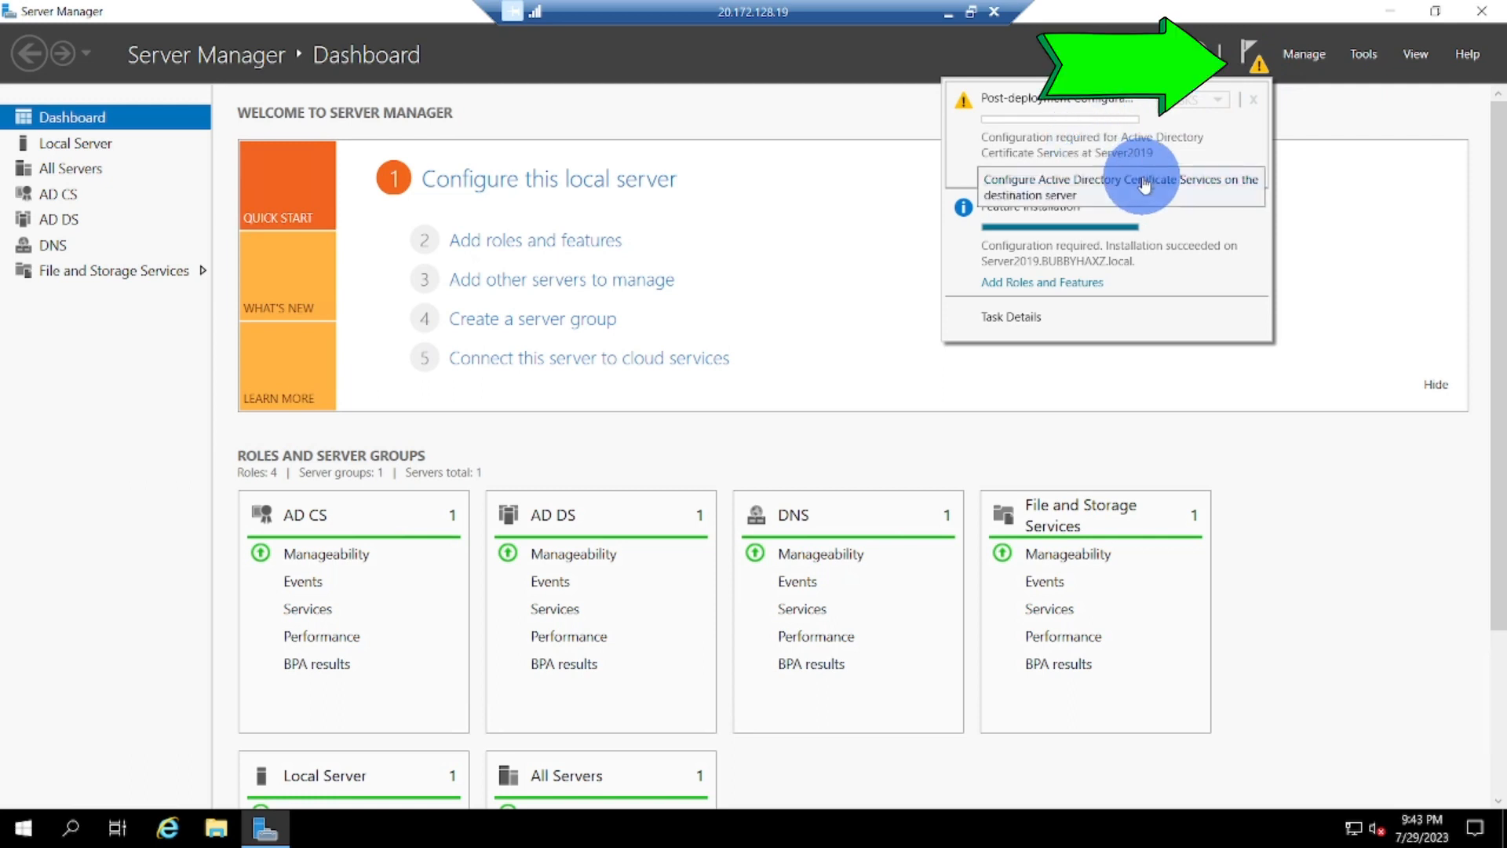
pyautogui.click(1201, 175)
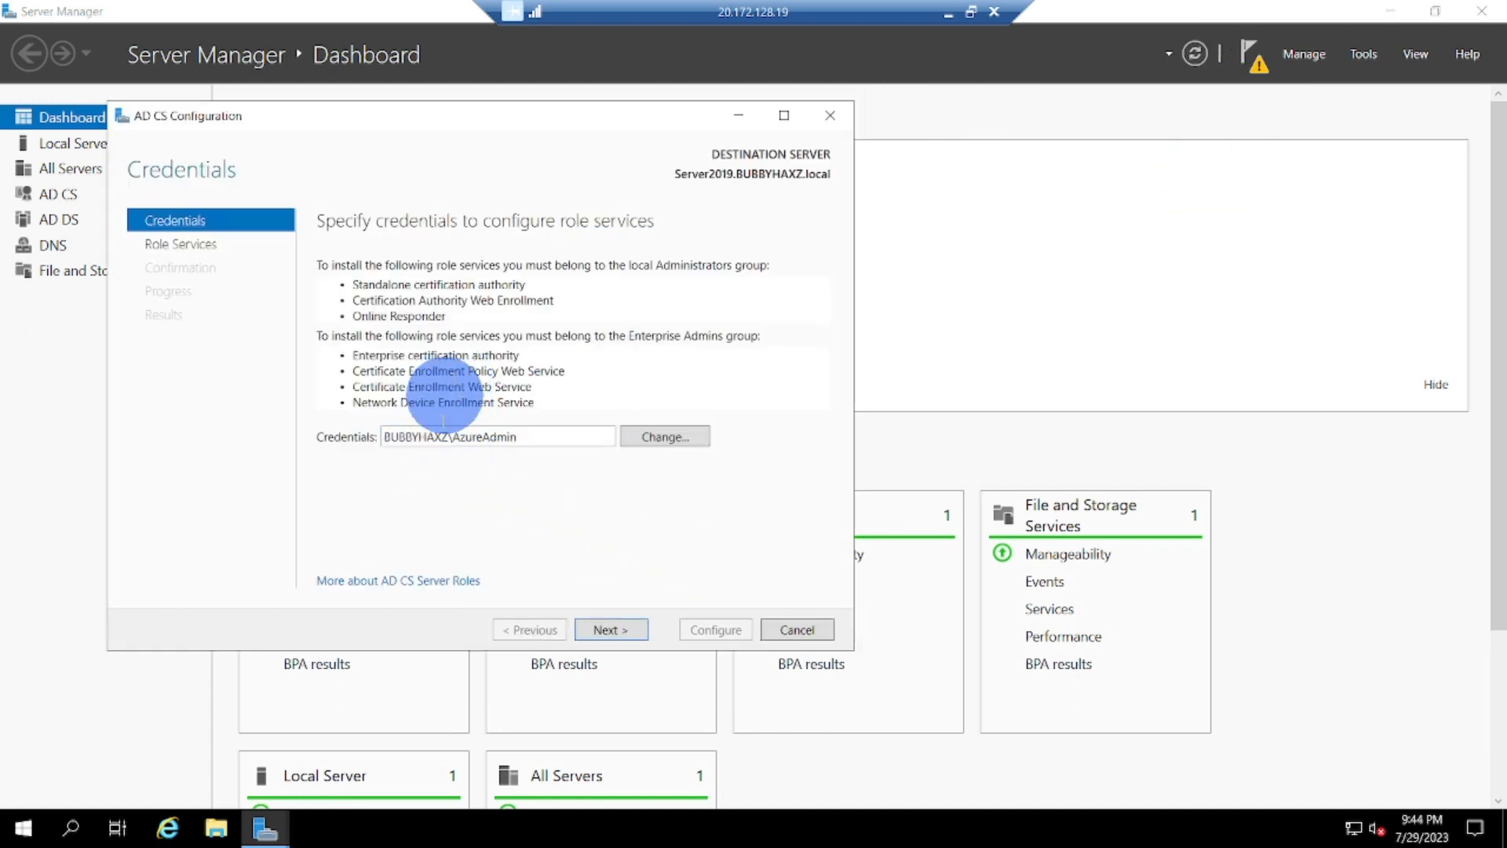
pyautogui.click(620, 631)
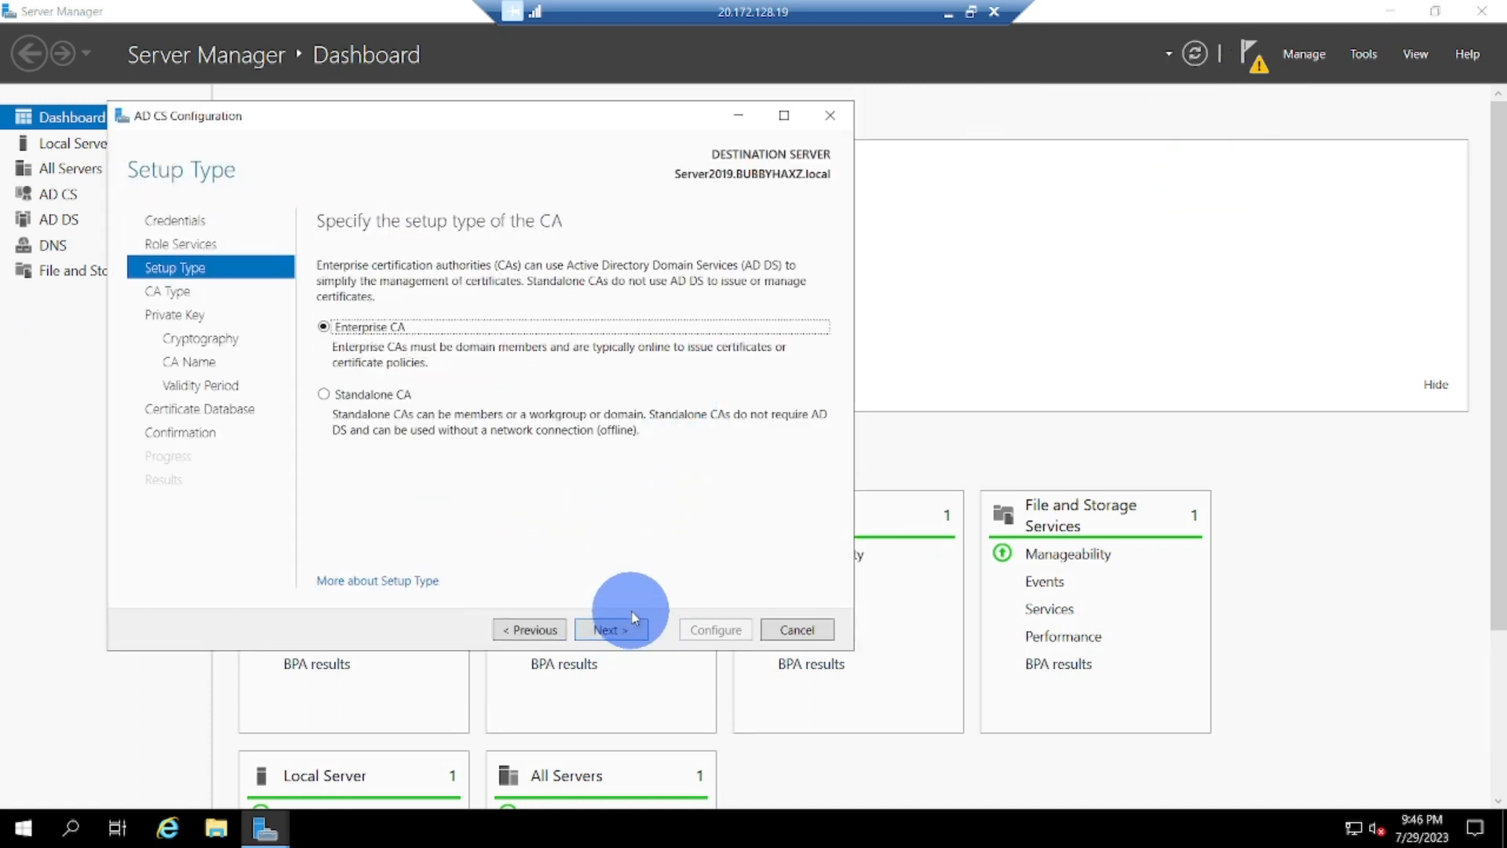
pyautogui.click(611, 629)
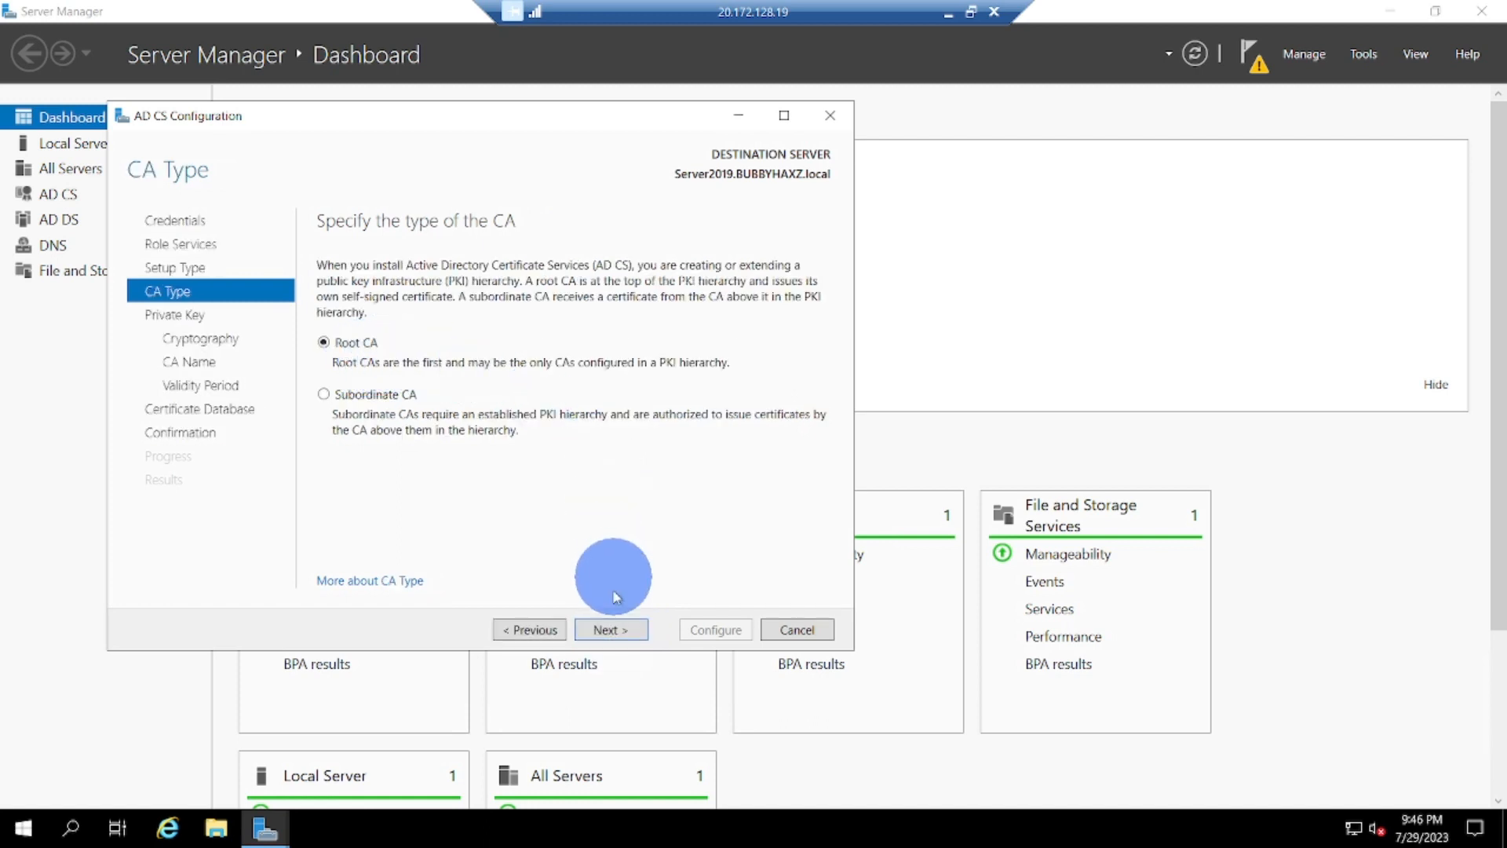
pyautogui.click(615, 628)
pyautogui.click(585, 629)
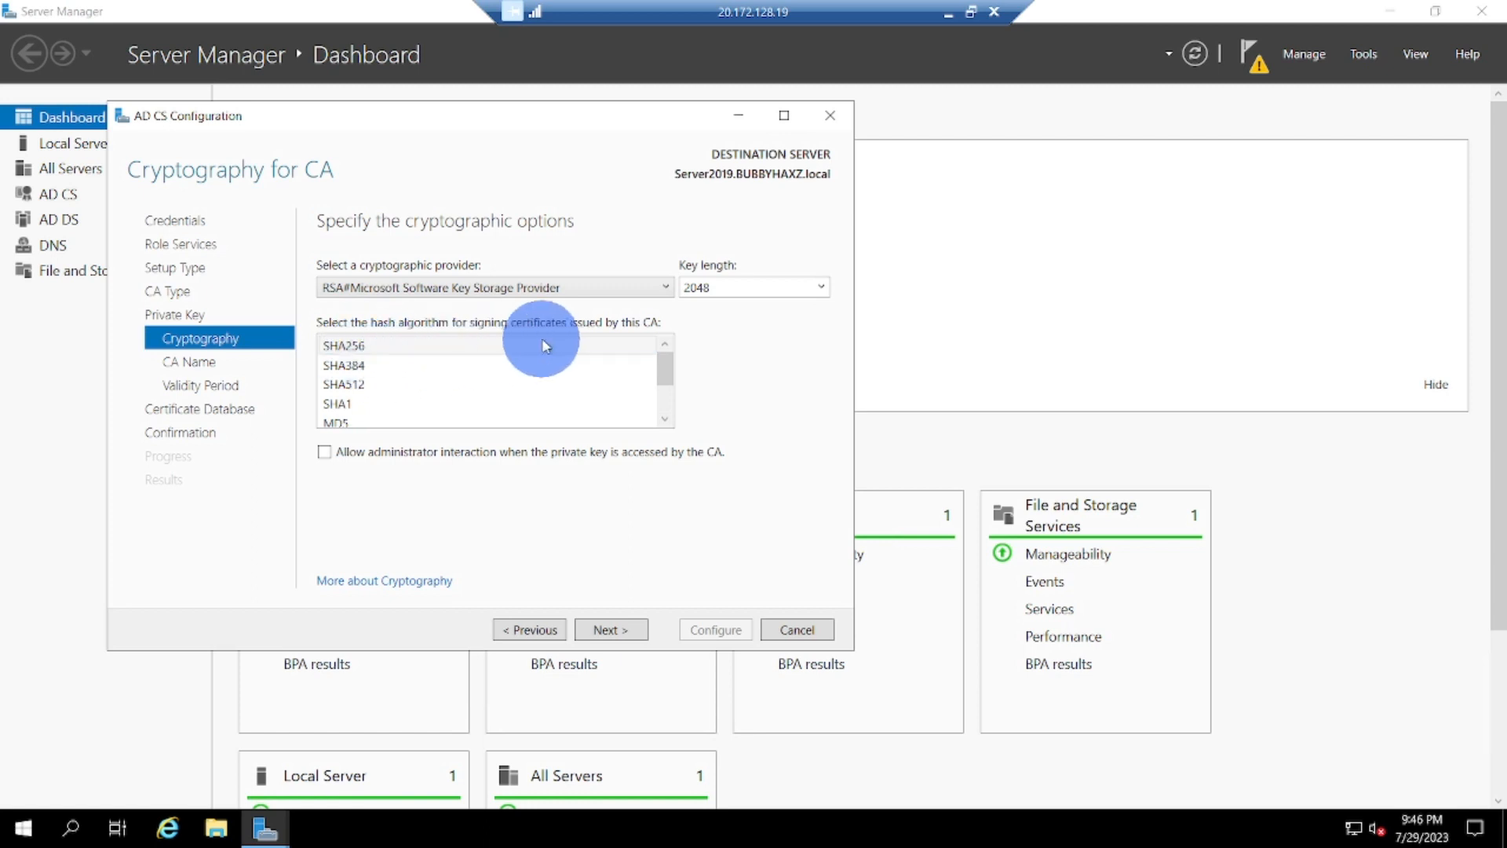
# Keep SHA256 with a 2048 key length and the default CA name, set the validity period to 99 years, and apply the configuration.
pyautogui.click(611, 636)
pyautogui.click(611, 636)
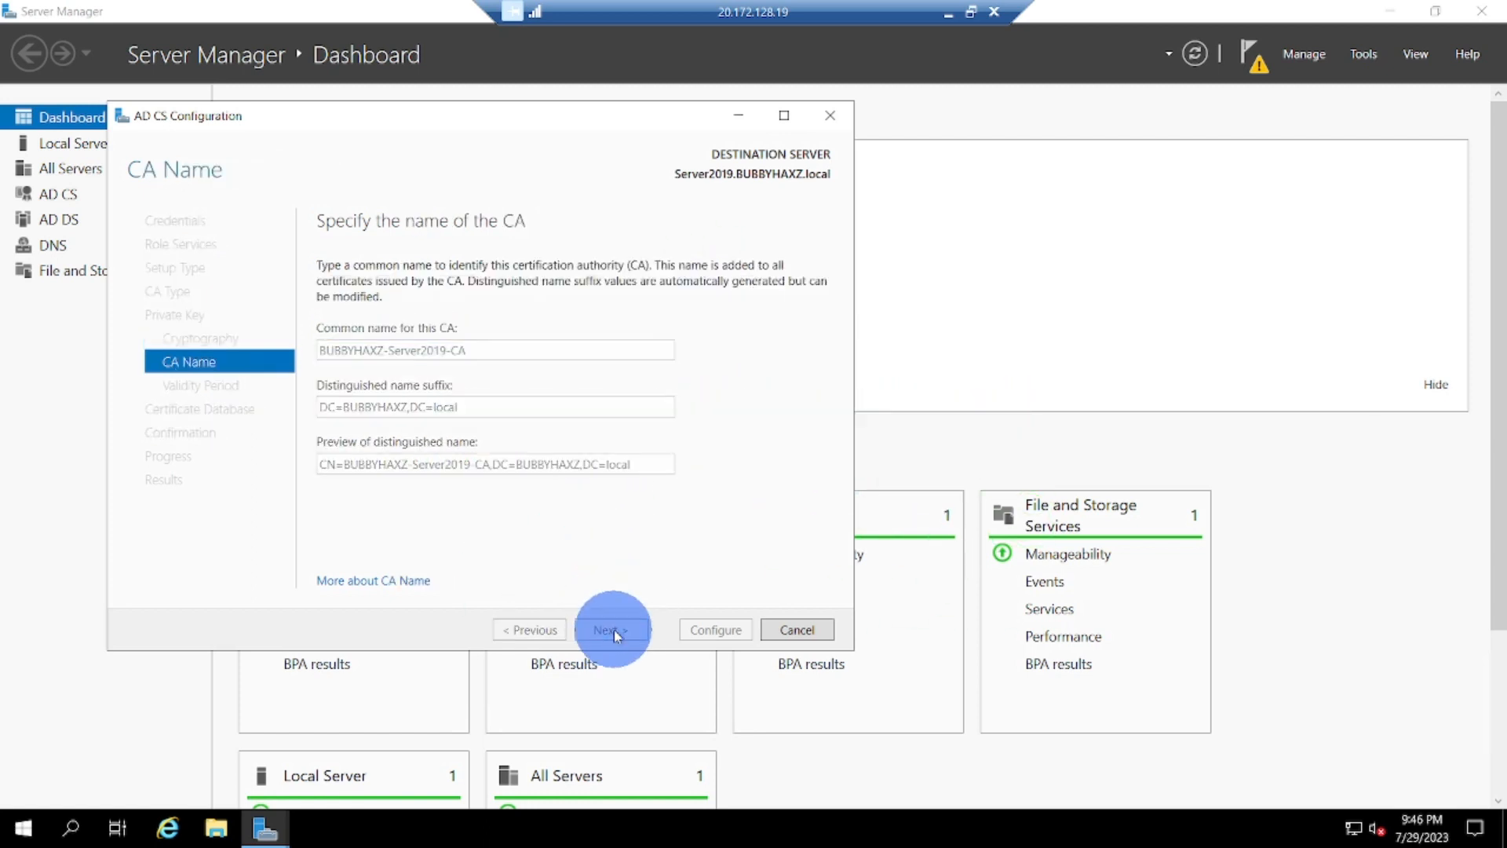
pyautogui.moveTo(321, 287); pyautogui.dragTo(384, 296)
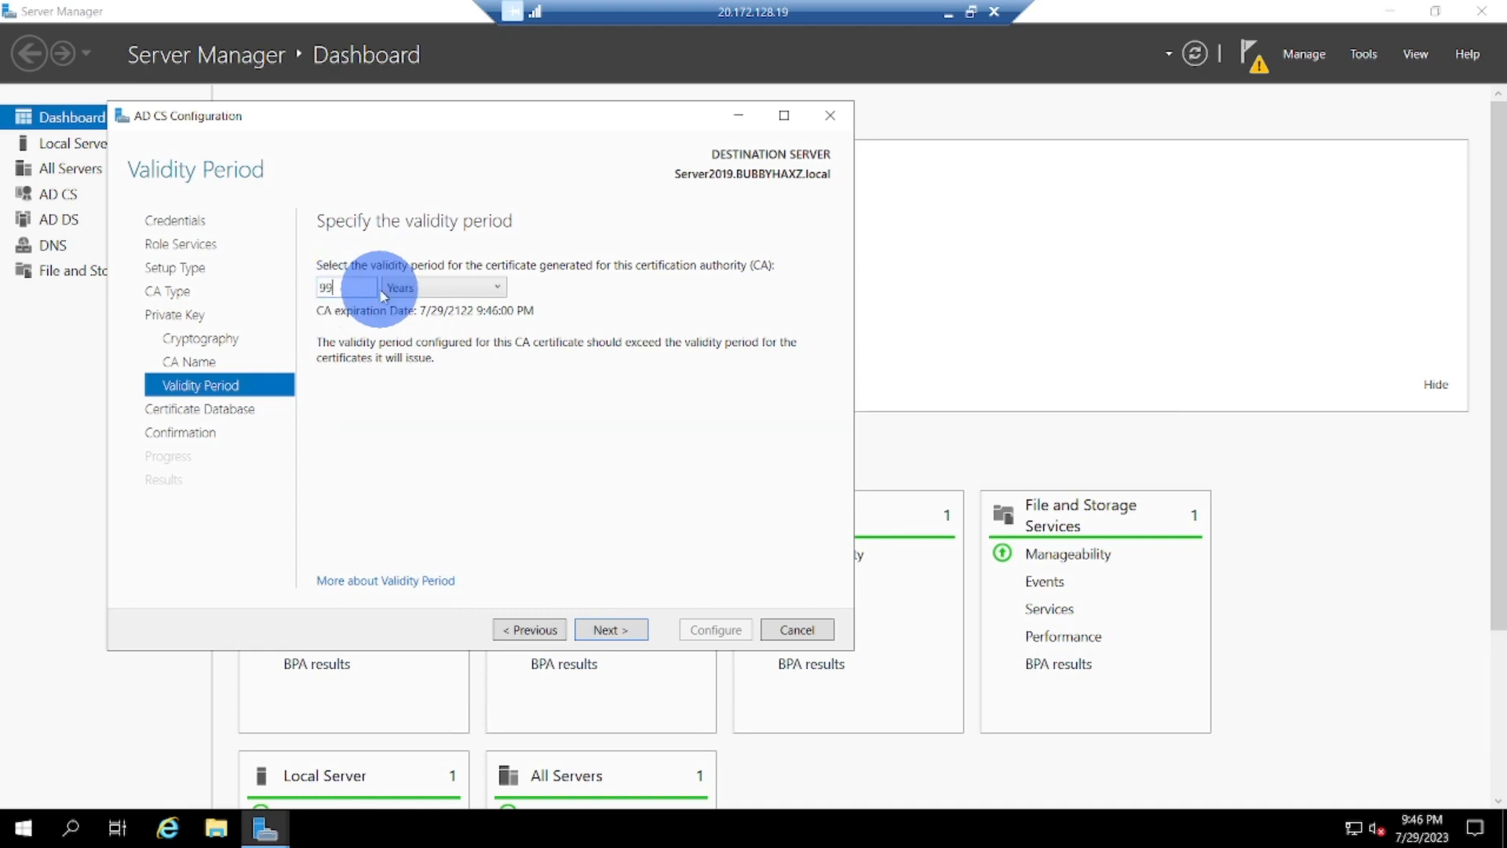
pyautogui.click(715, 629)
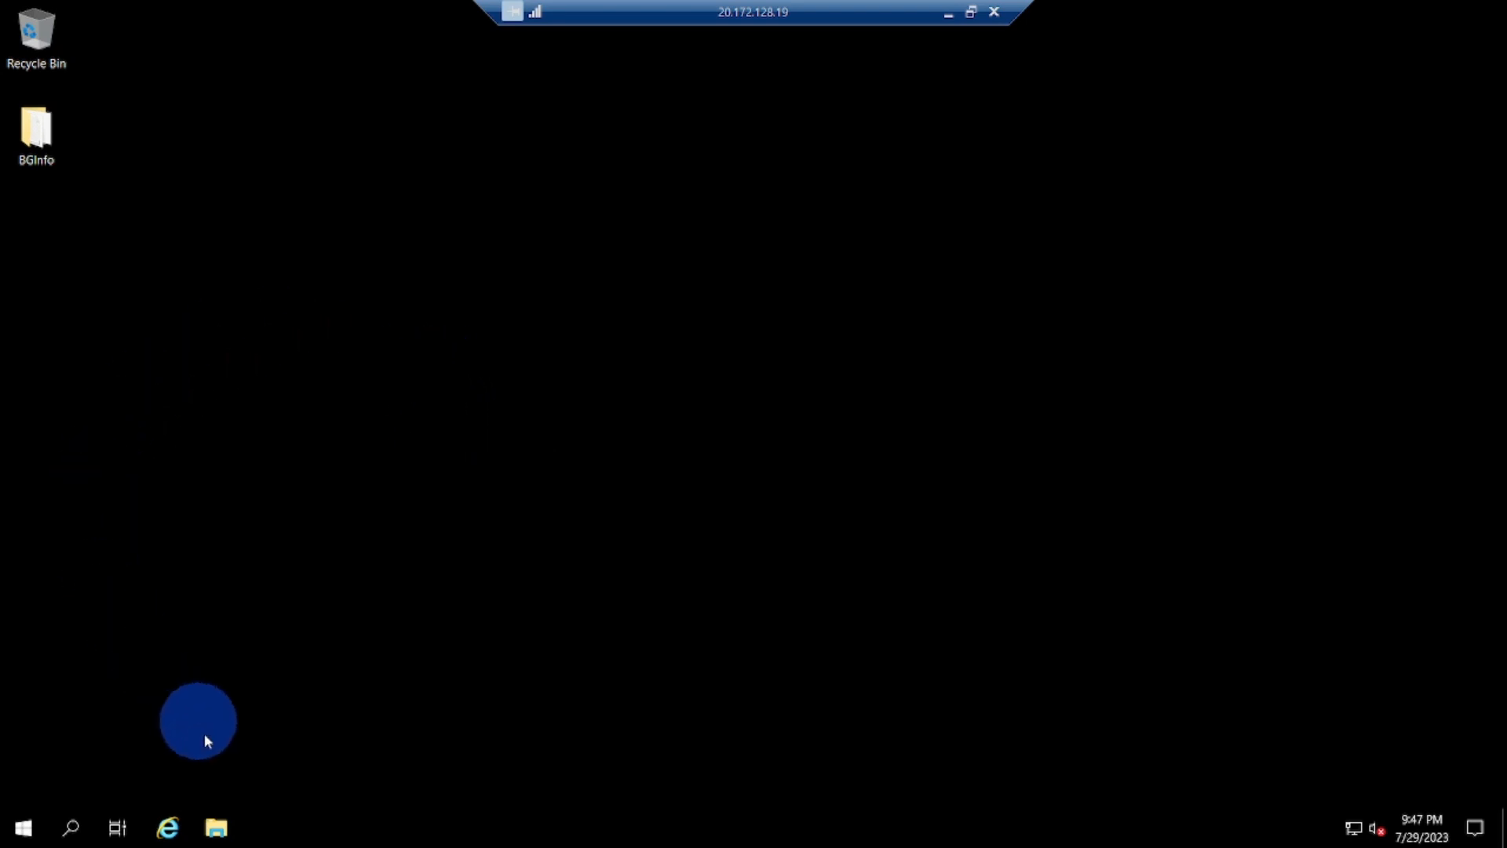
# Create a folder named hackit in the root of the Windows (C:) drive.
pyautogui.click(216, 830)
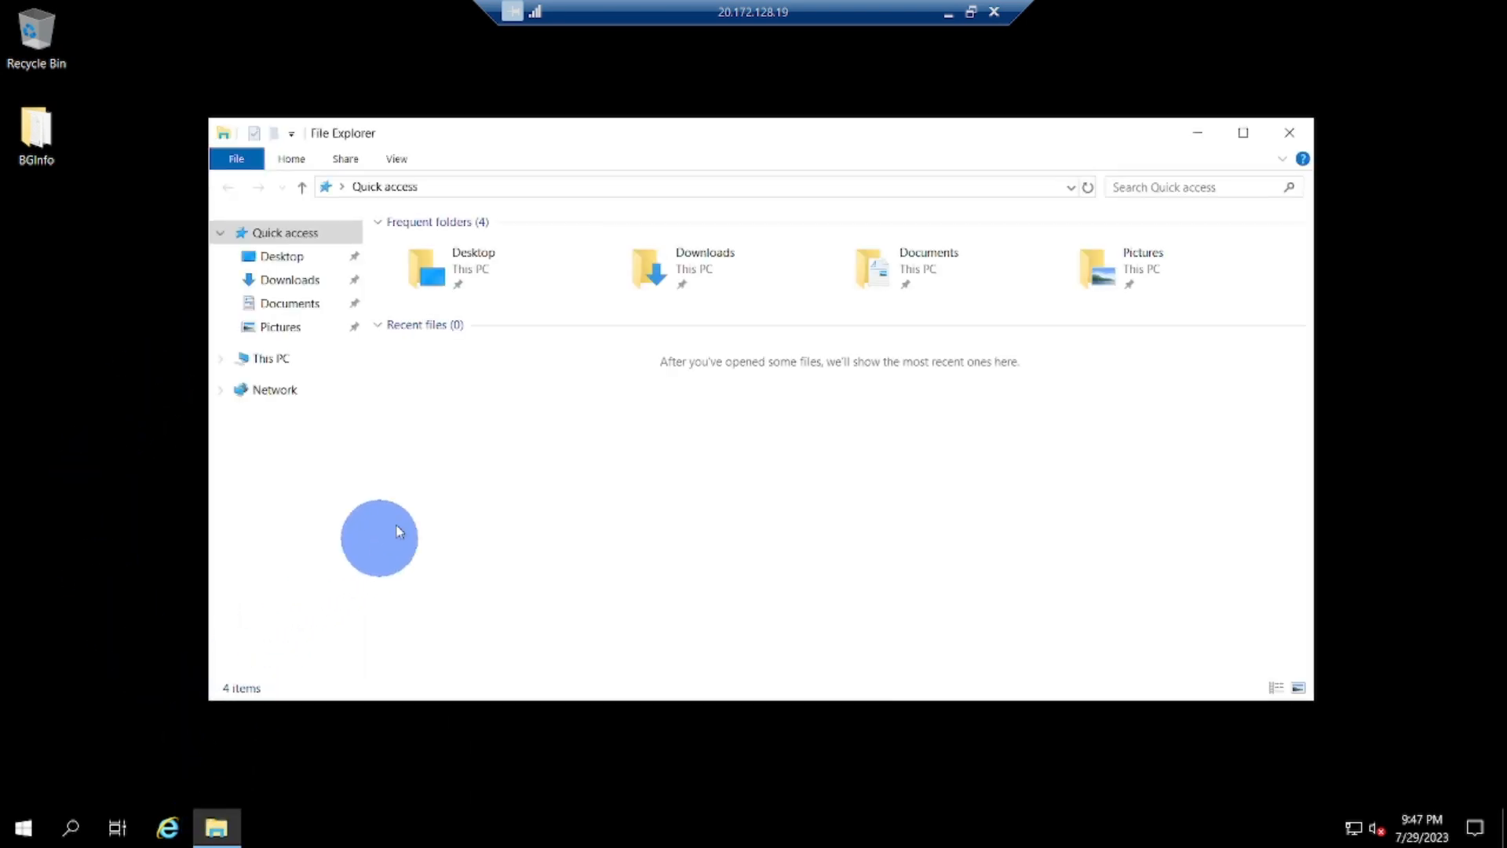
pyautogui.click(273, 361)
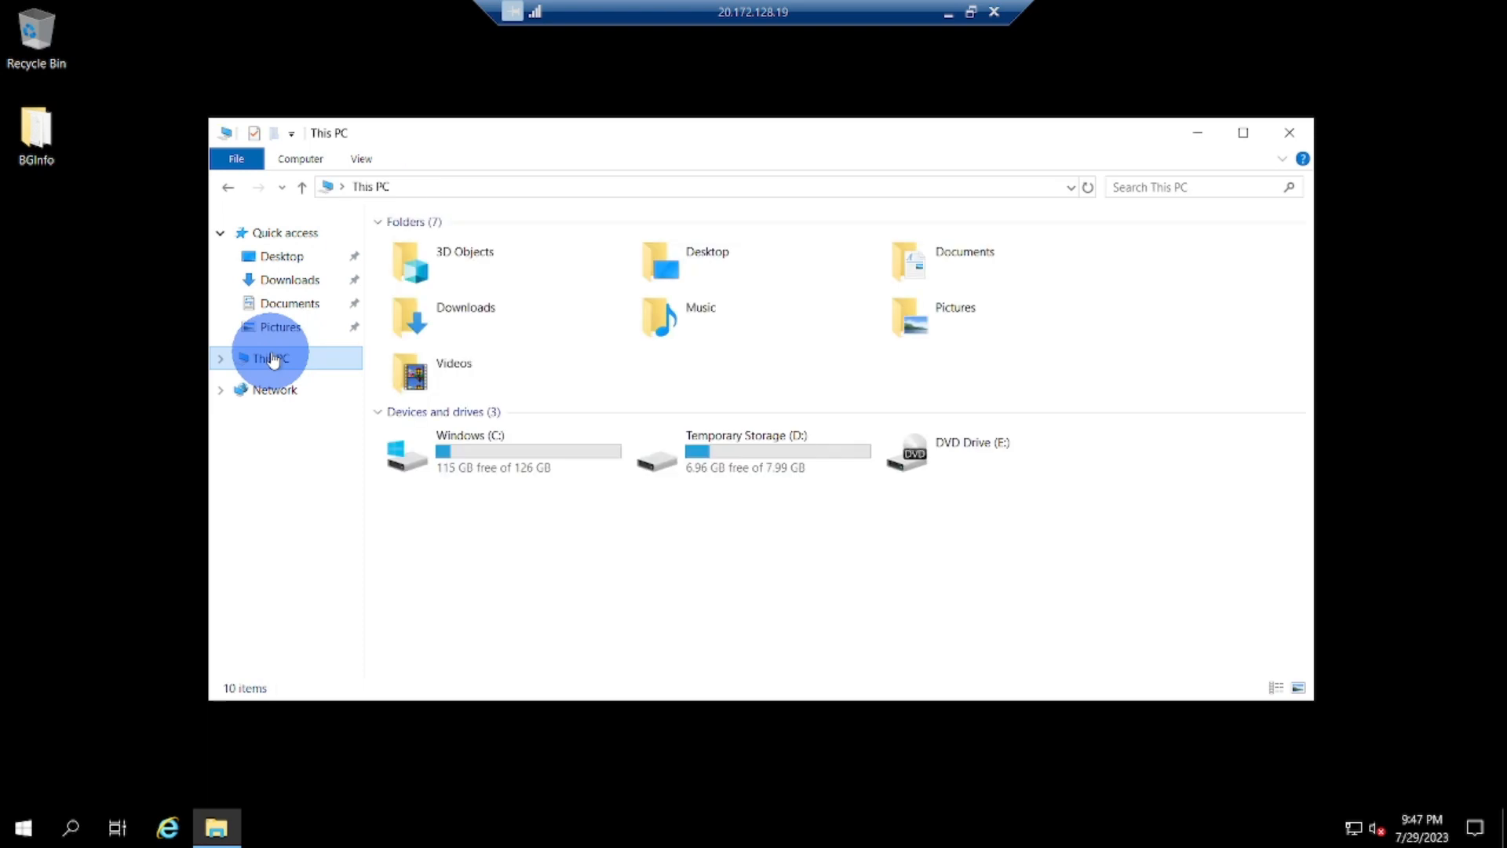
pyautogui.doubleClick(546, 469)
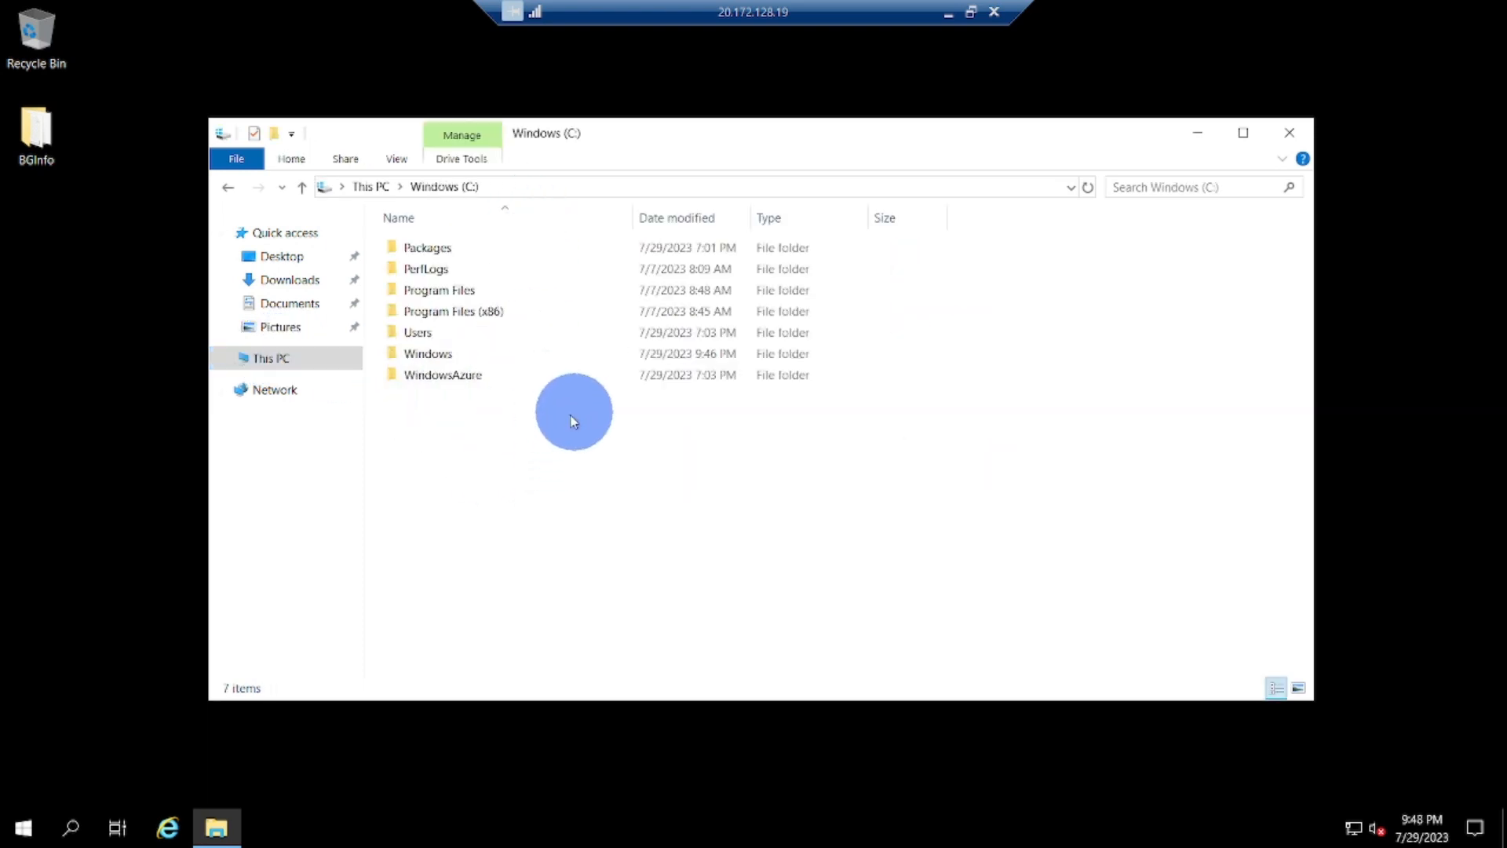
pyautogui.rightClick(493, 455)
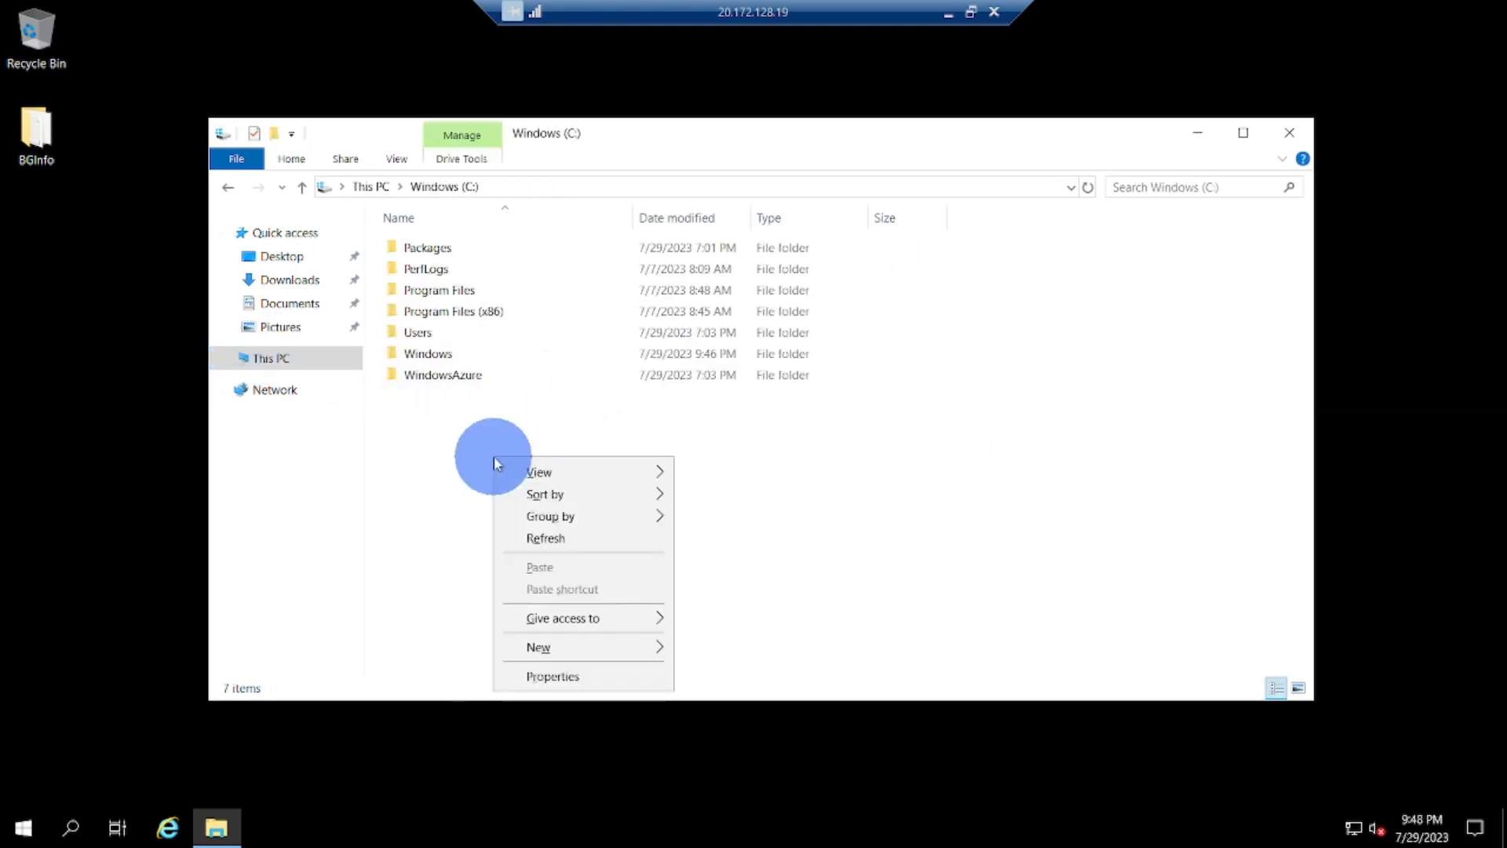
pyautogui.moveTo(599, 646)
pyautogui.click(727, 635)
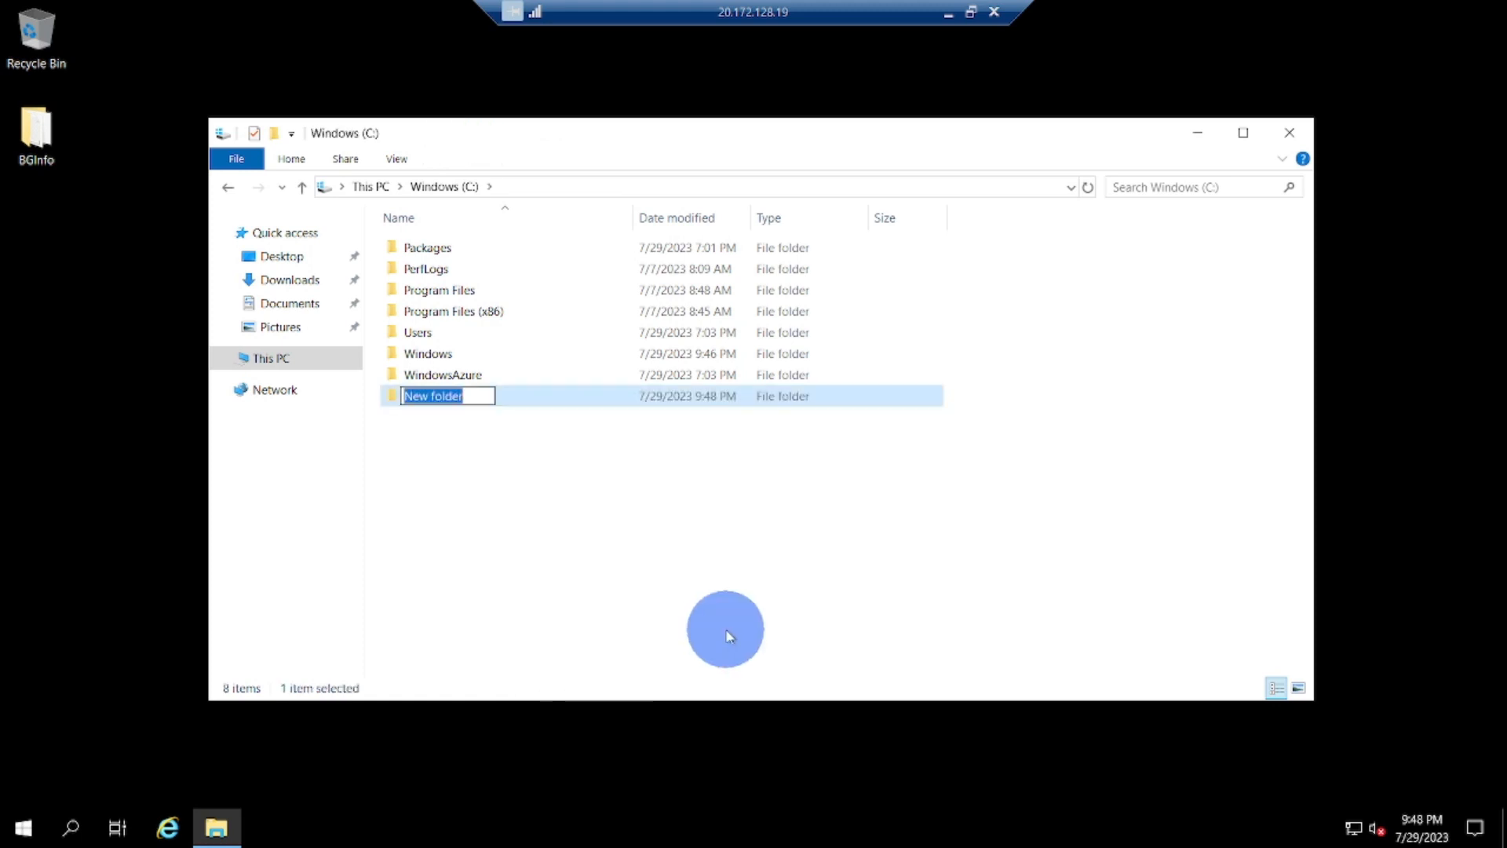
pyautogui.write('Hack')
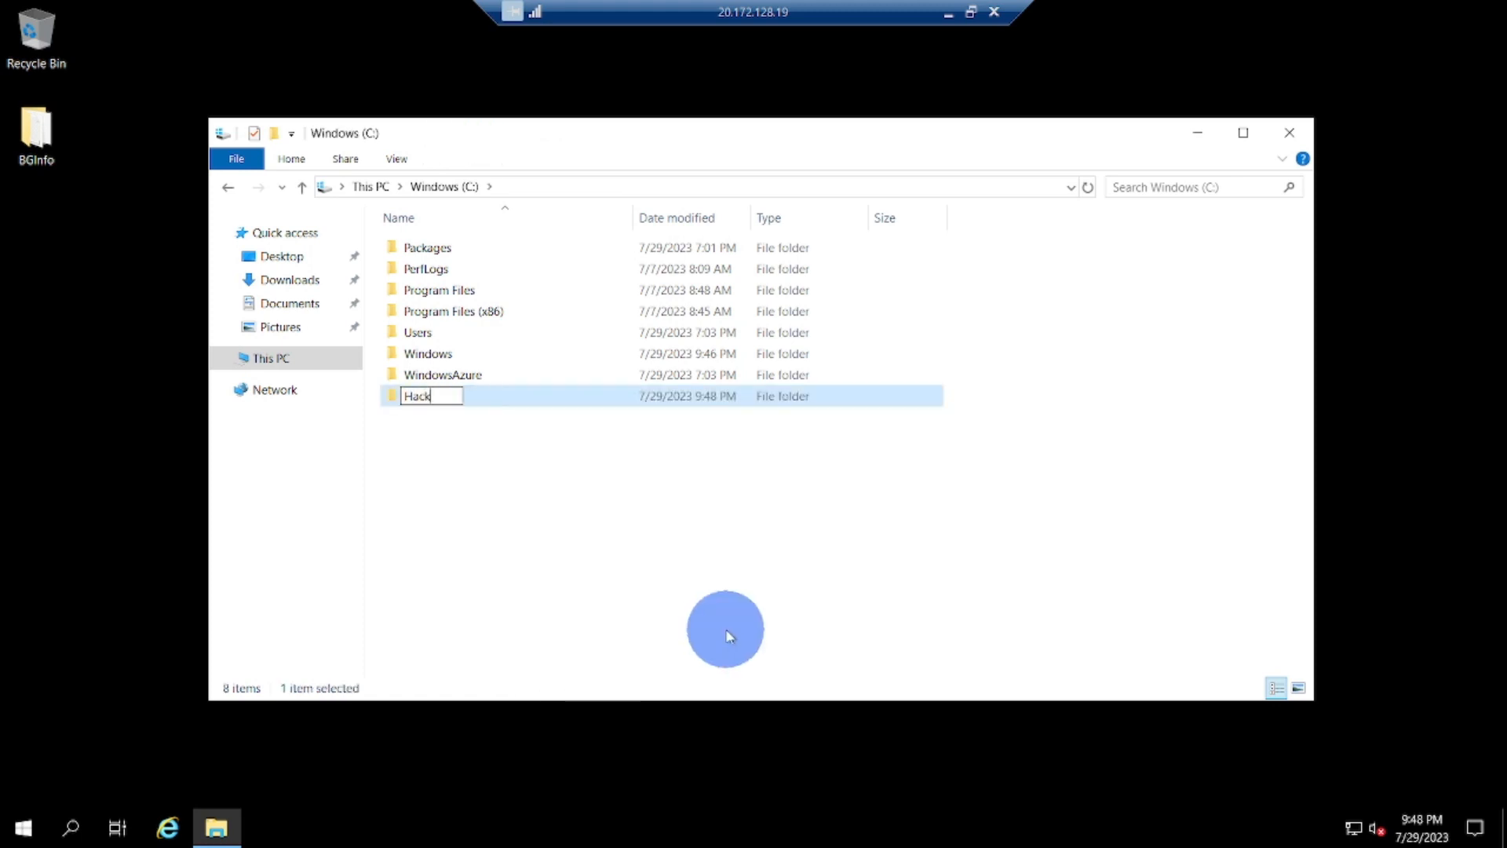
pyautogui.write('I')
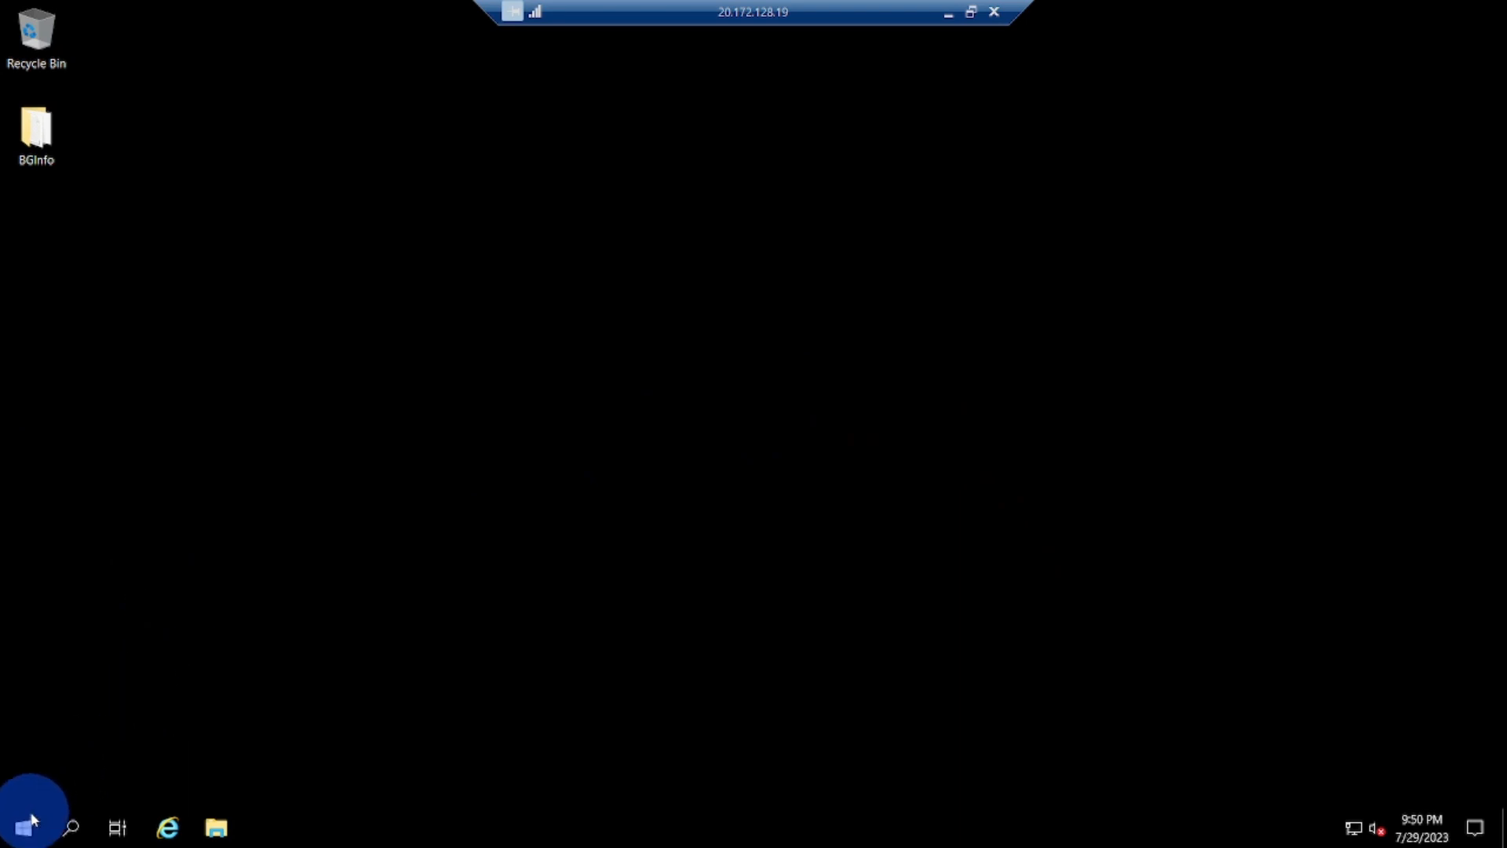
# Switch to Server Manager and start a new file share under File and Storage Services with the SMB Share - Quick profile.
pyautogui.click(23, 828)
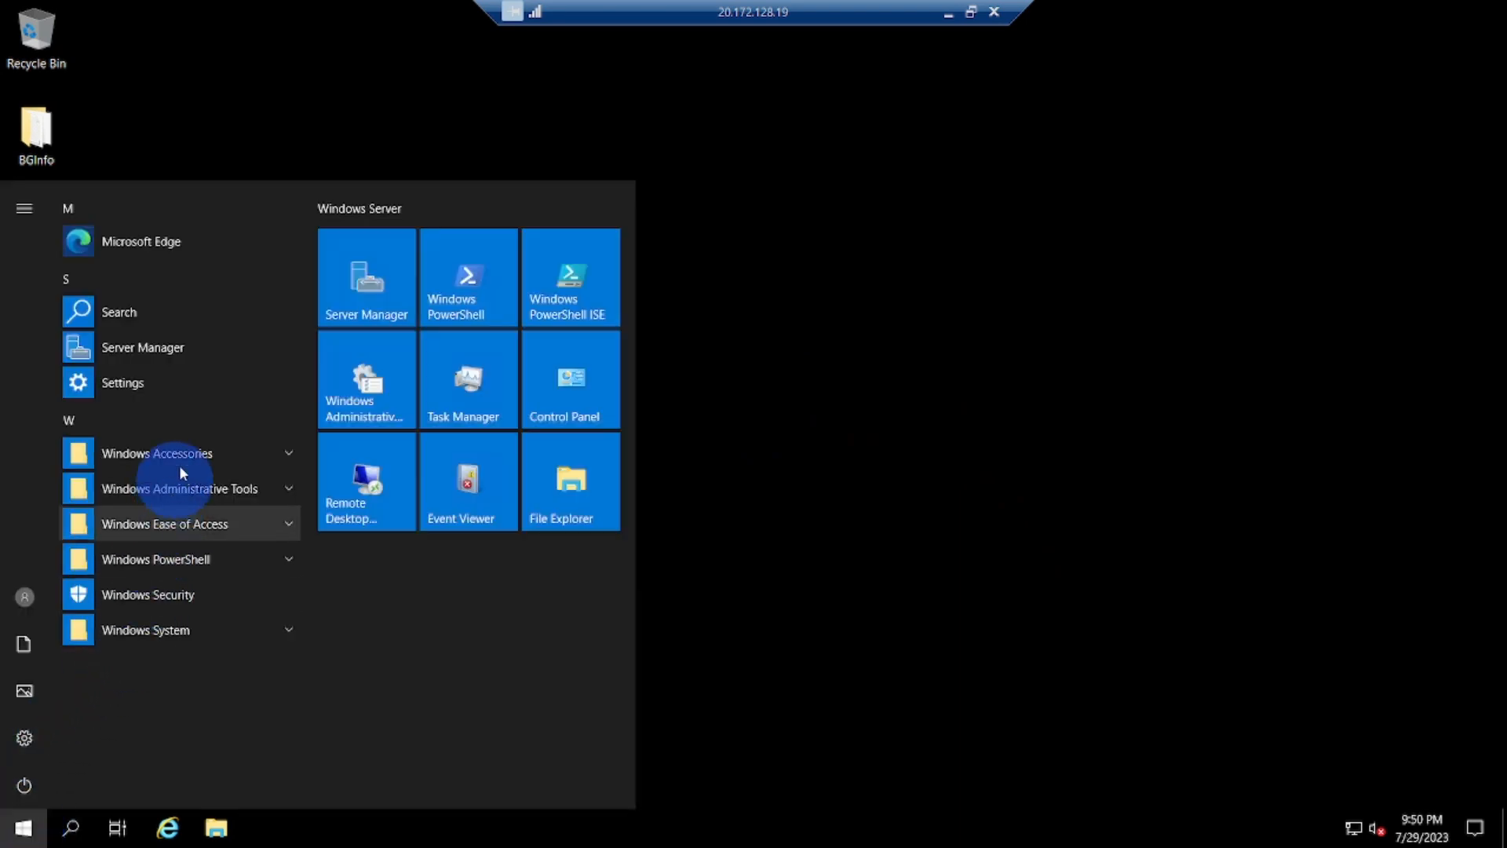
pyautogui.click(182, 346)
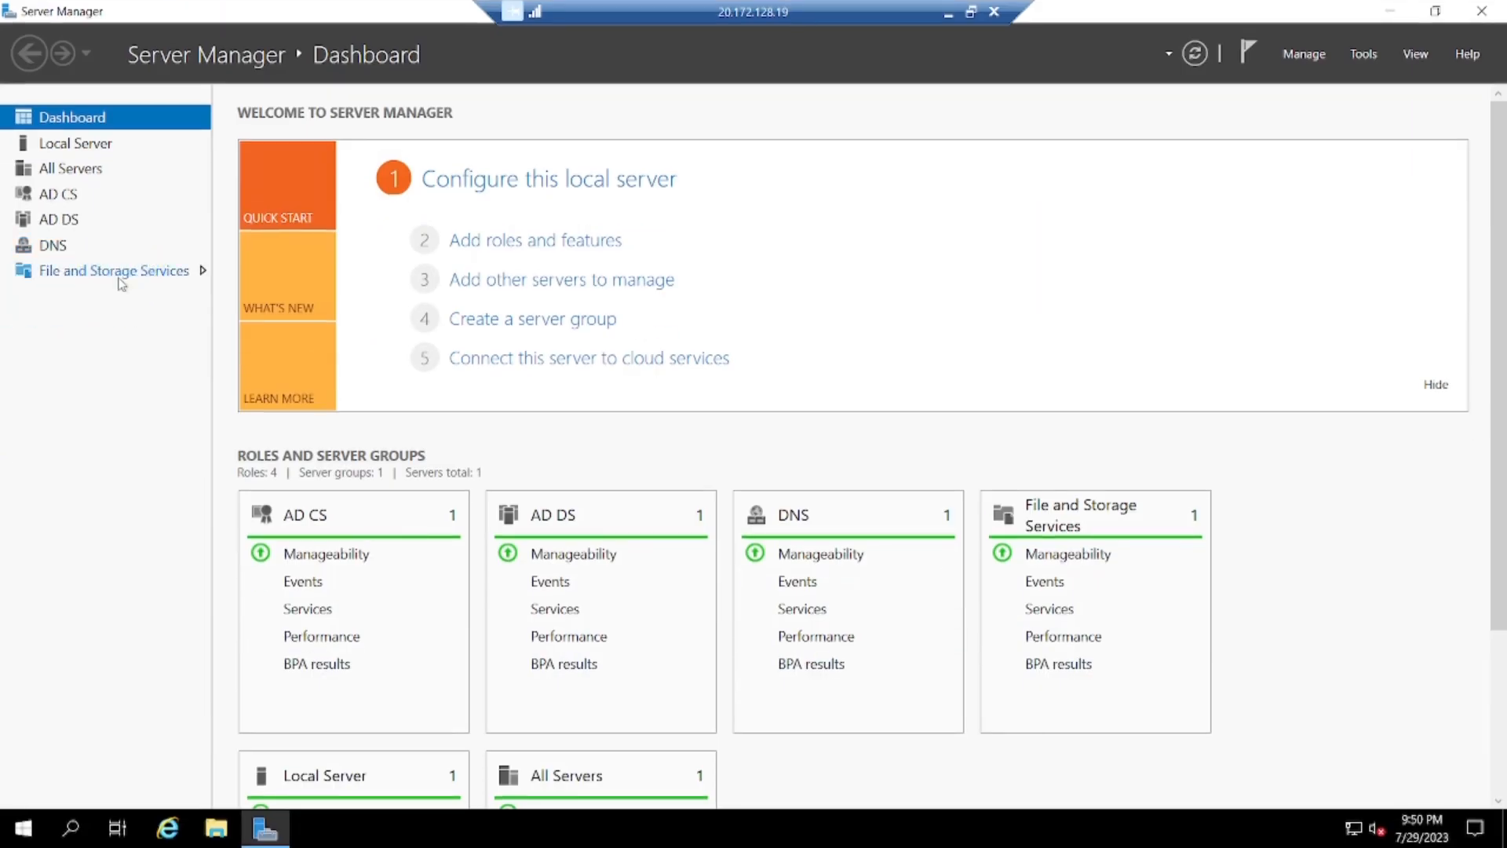
pyautogui.click(119, 275)
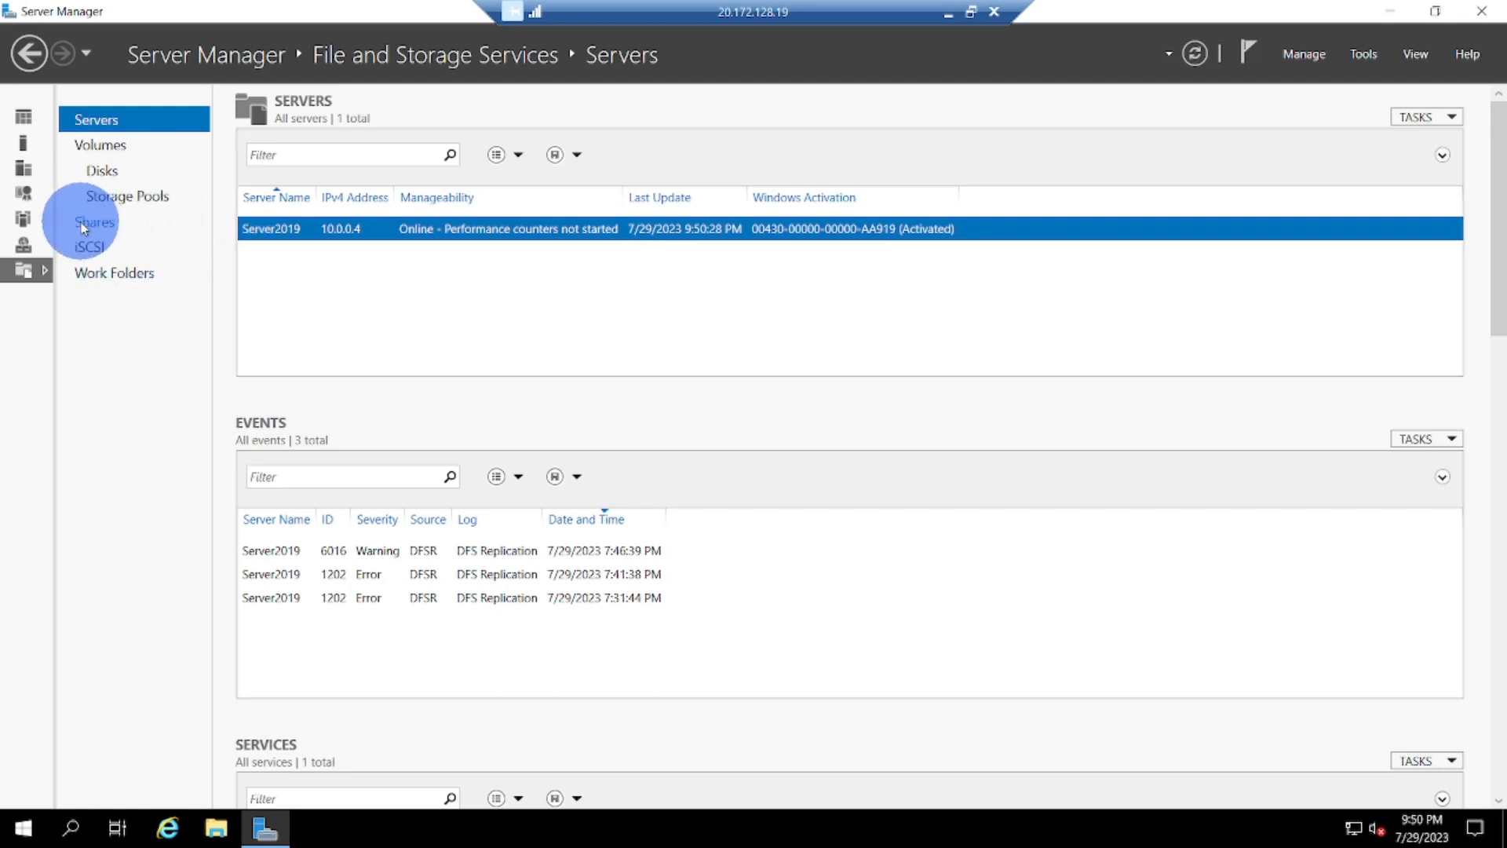
pyautogui.click(82, 223)
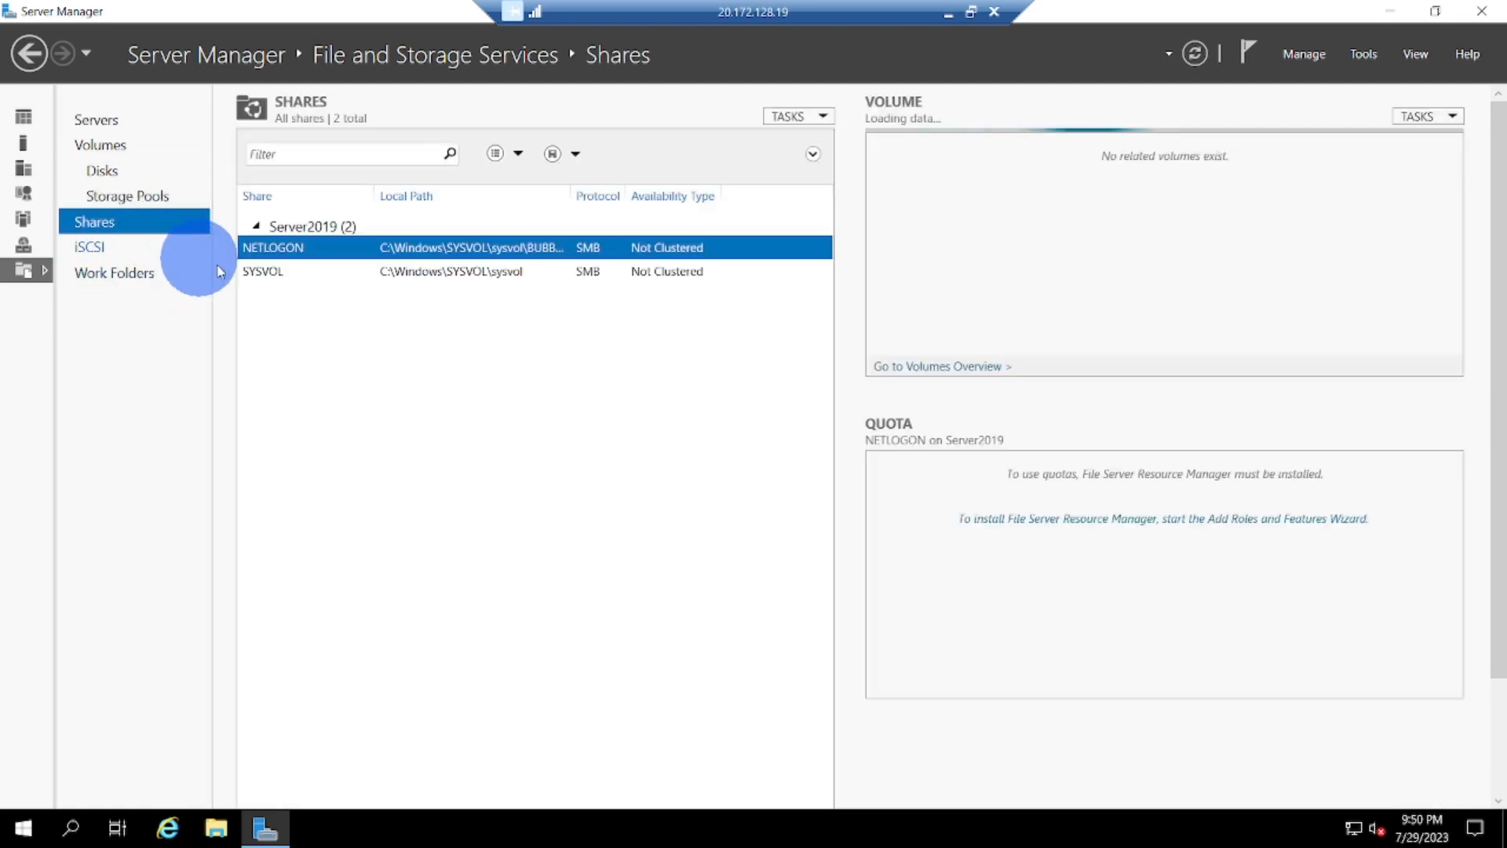
pyautogui.click(808, 117)
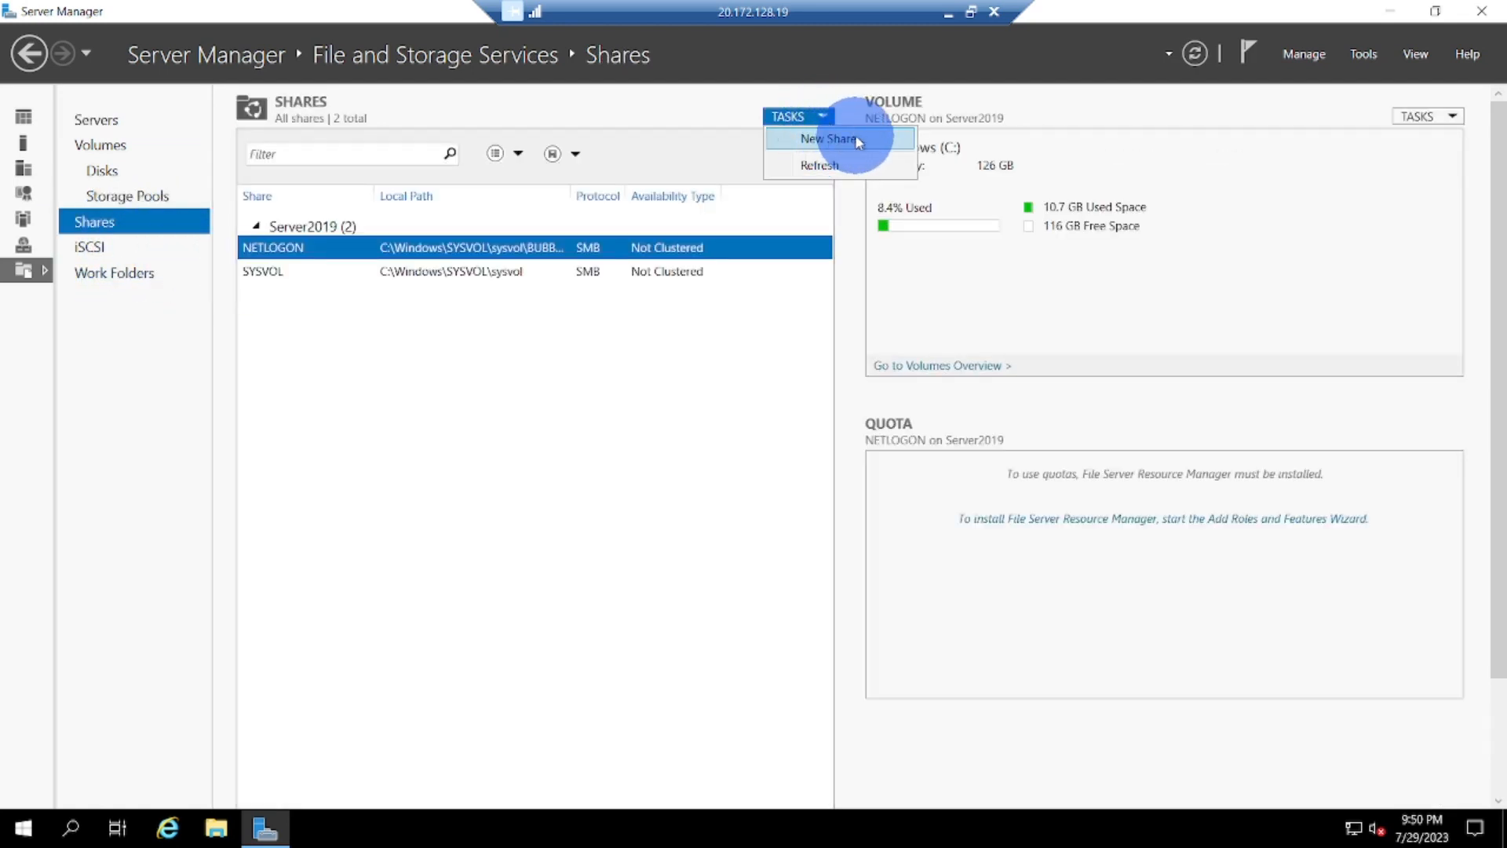
pyautogui.click(829, 138)
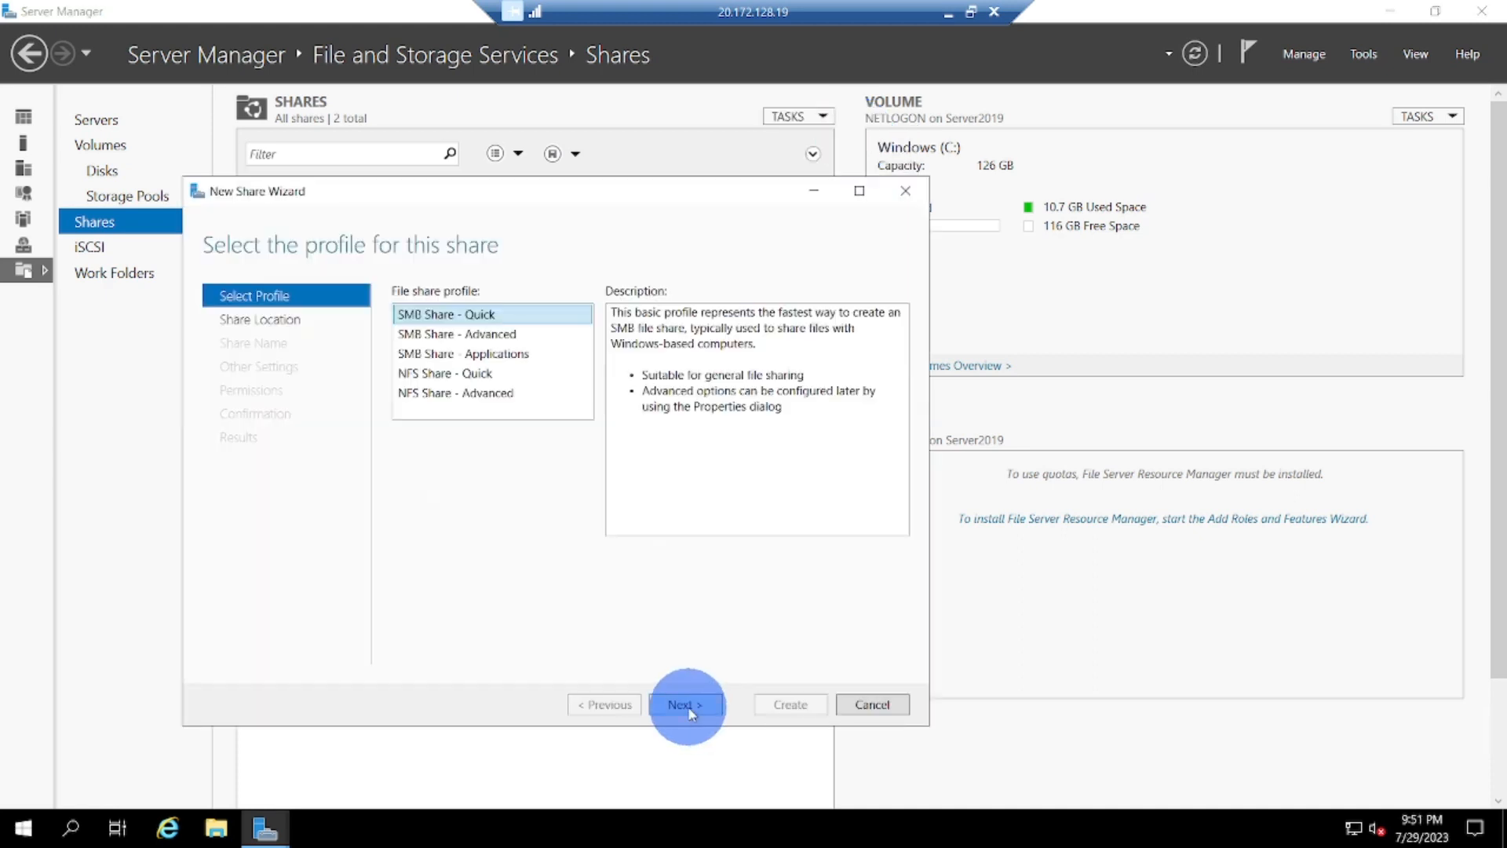
pyautogui.click(684, 704)
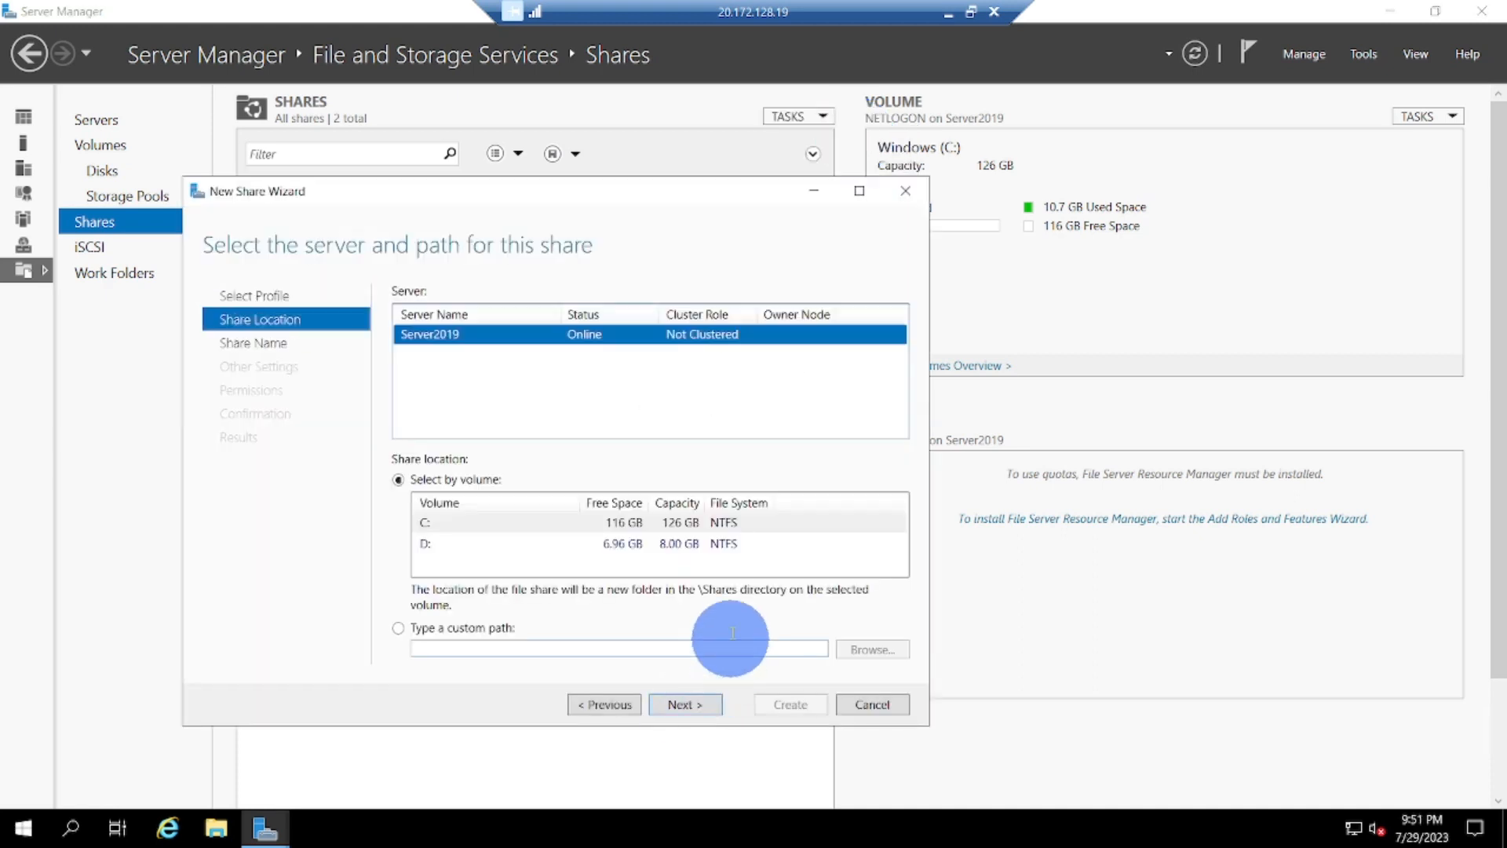
# Set the share location to the custom path C:\hackit.
pyautogui.click(399, 629)
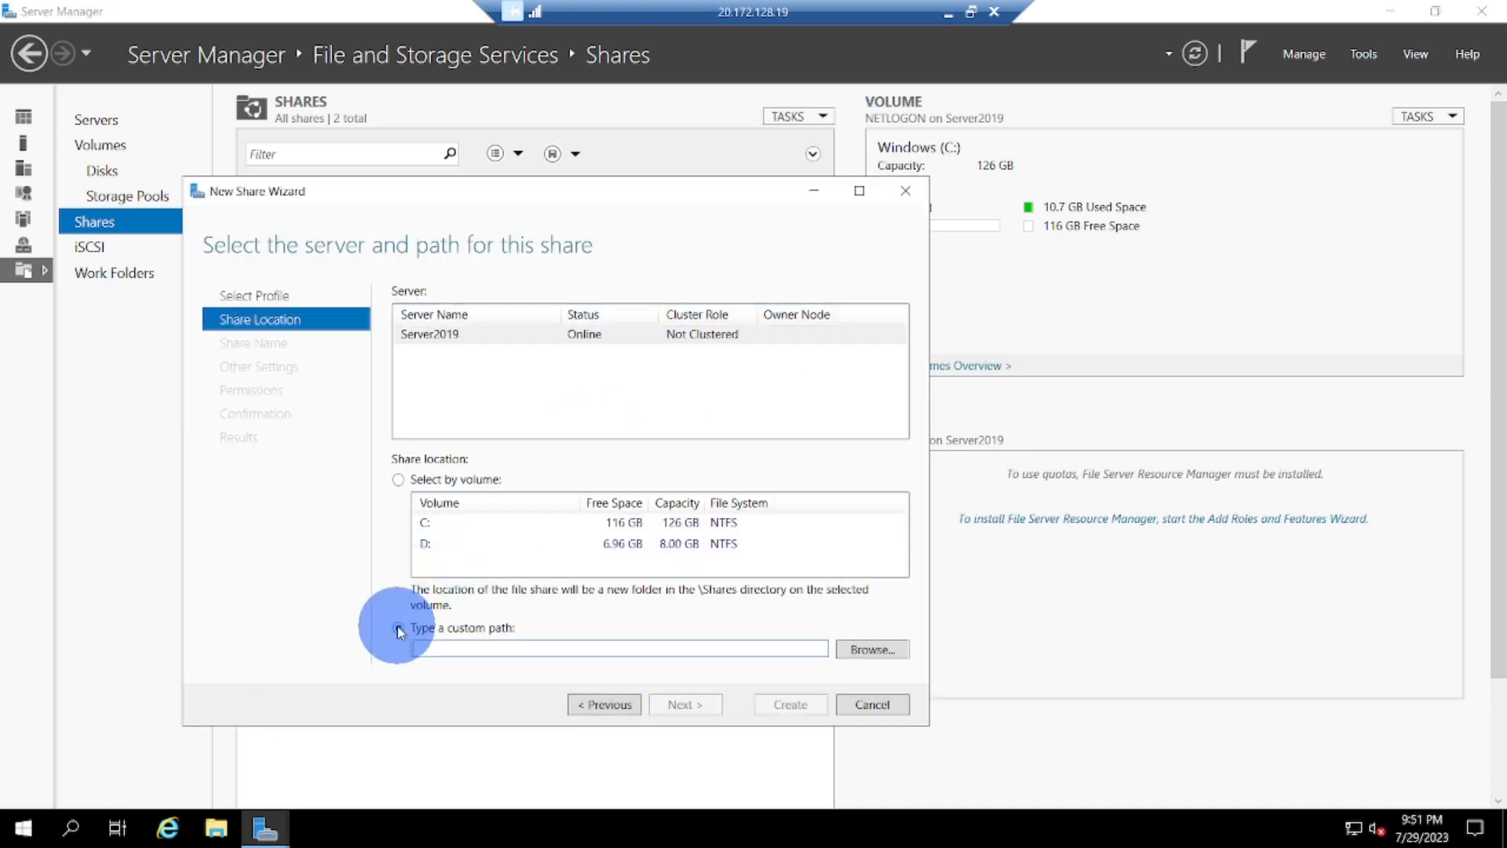
pyautogui.click(872, 649)
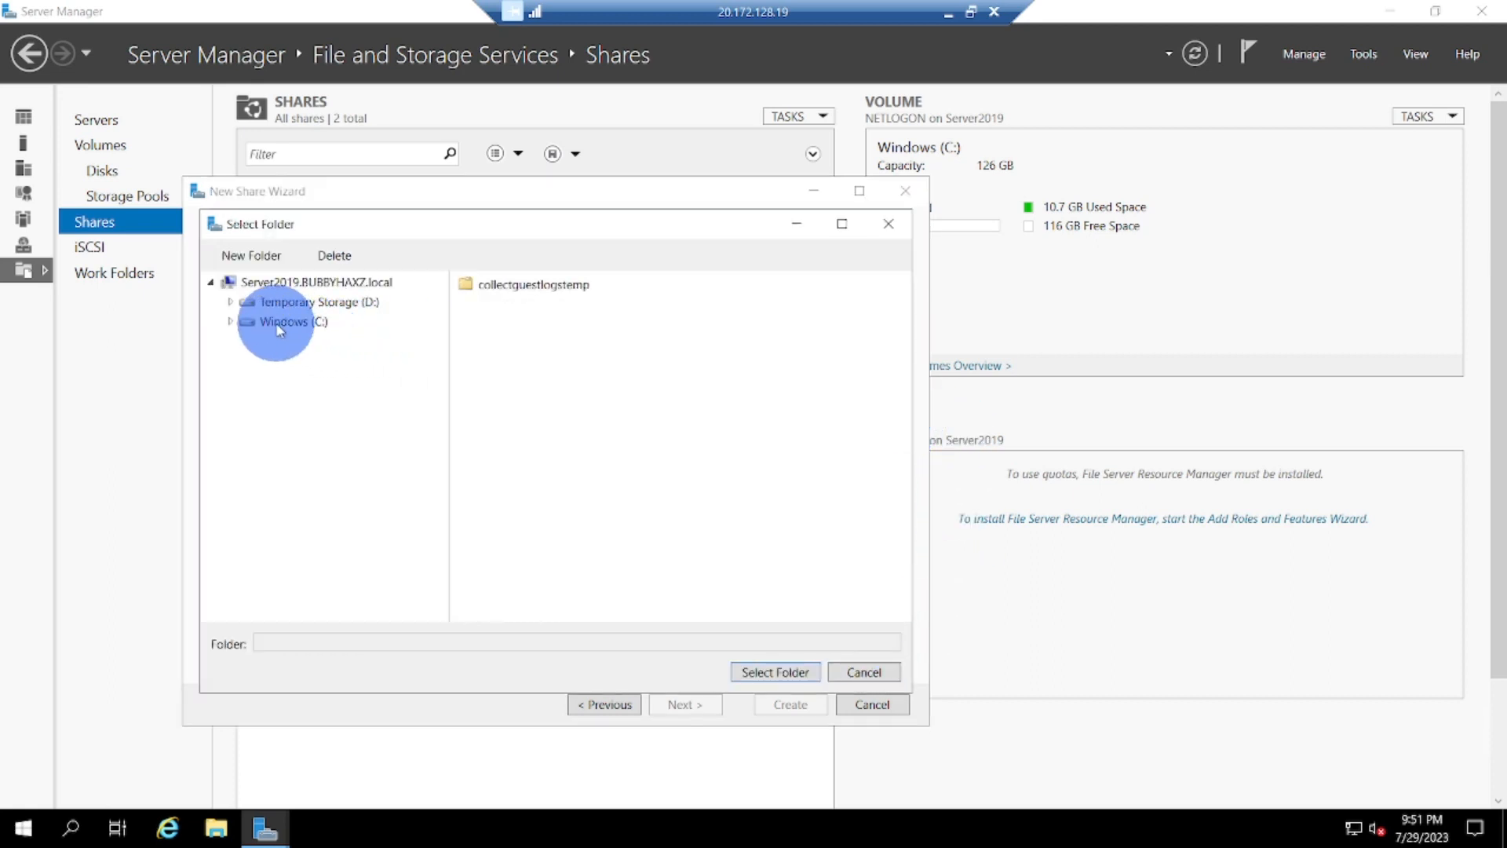
pyautogui.click(279, 324)
pyautogui.click(491, 289)
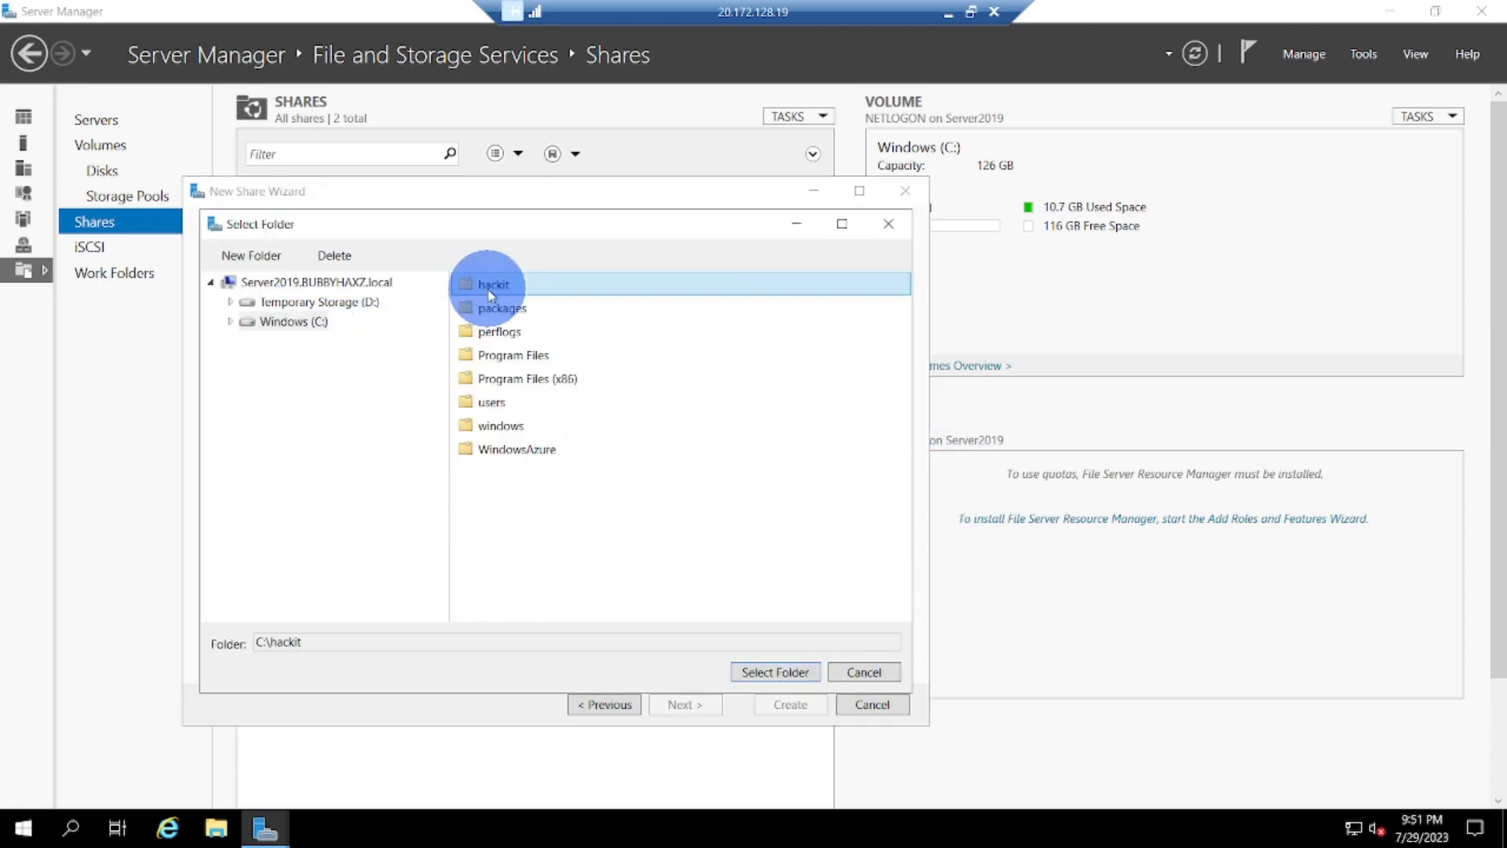
pyautogui.click(777, 674)
# Create the share named hackit, keeping caching allowed and the default remaining settings and permissions.
pyautogui.click(683, 704)
pyautogui.click(683, 704)
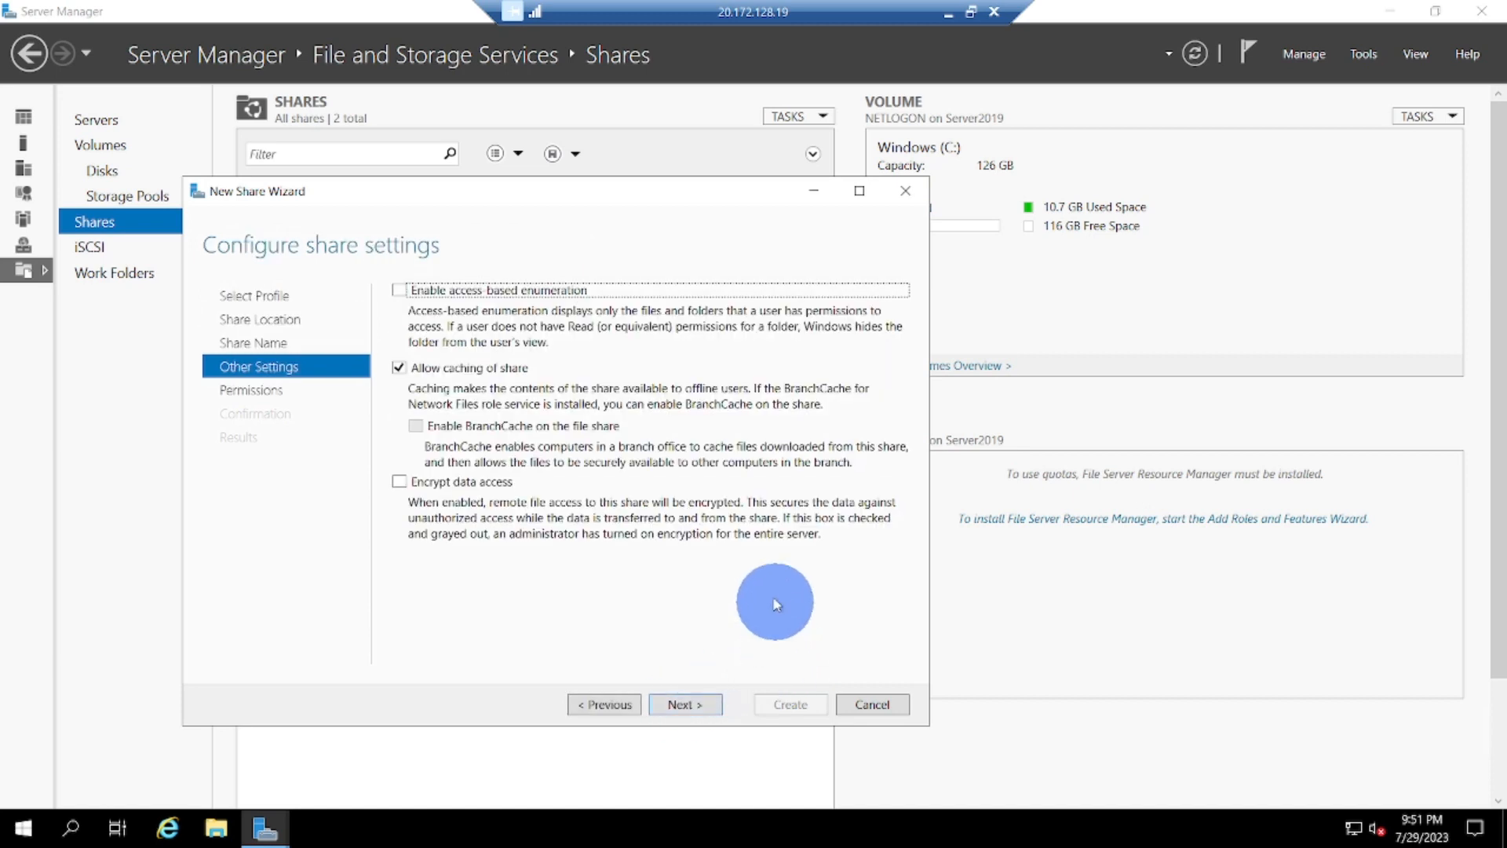
pyautogui.click(691, 704)
pyautogui.click(685, 706)
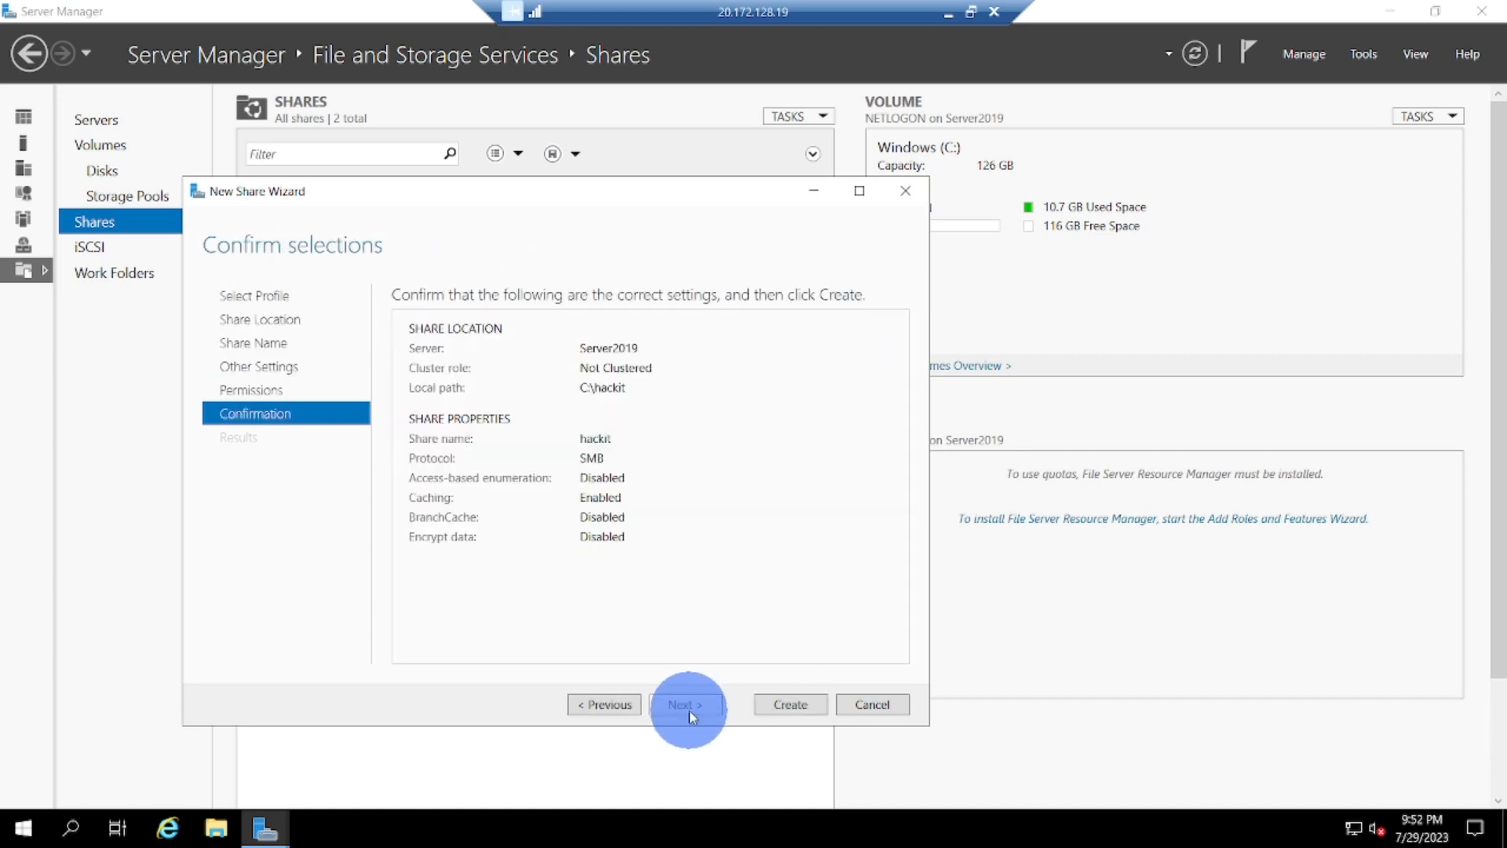
pyautogui.click(790, 707)
pyautogui.click(801, 719)
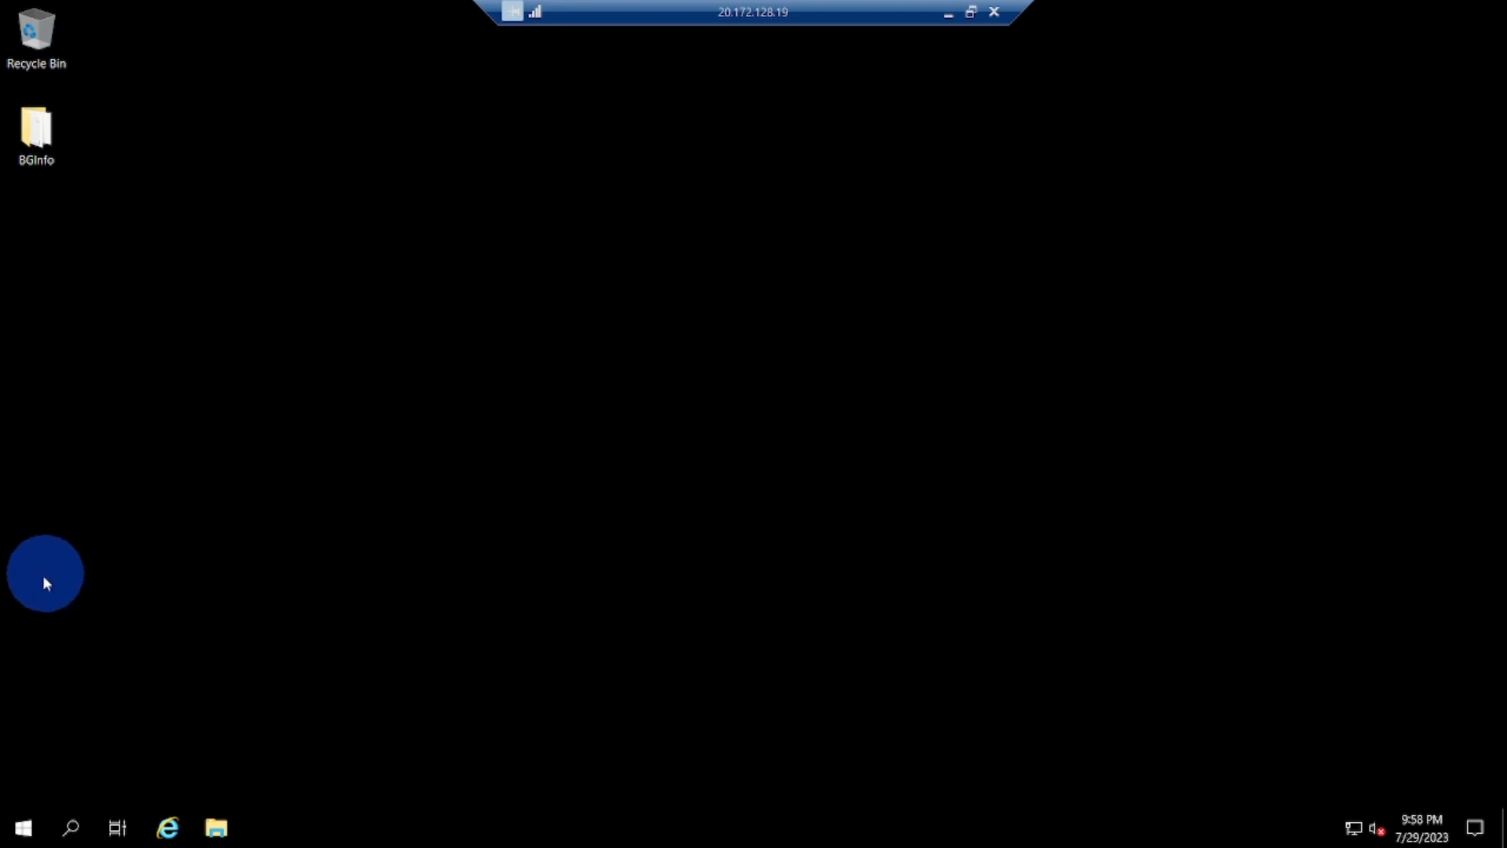
# Start Server Manager and launch Active Directory Users and Computers.
pyautogui.click(24, 826)
pyautogui.click(381, 284)
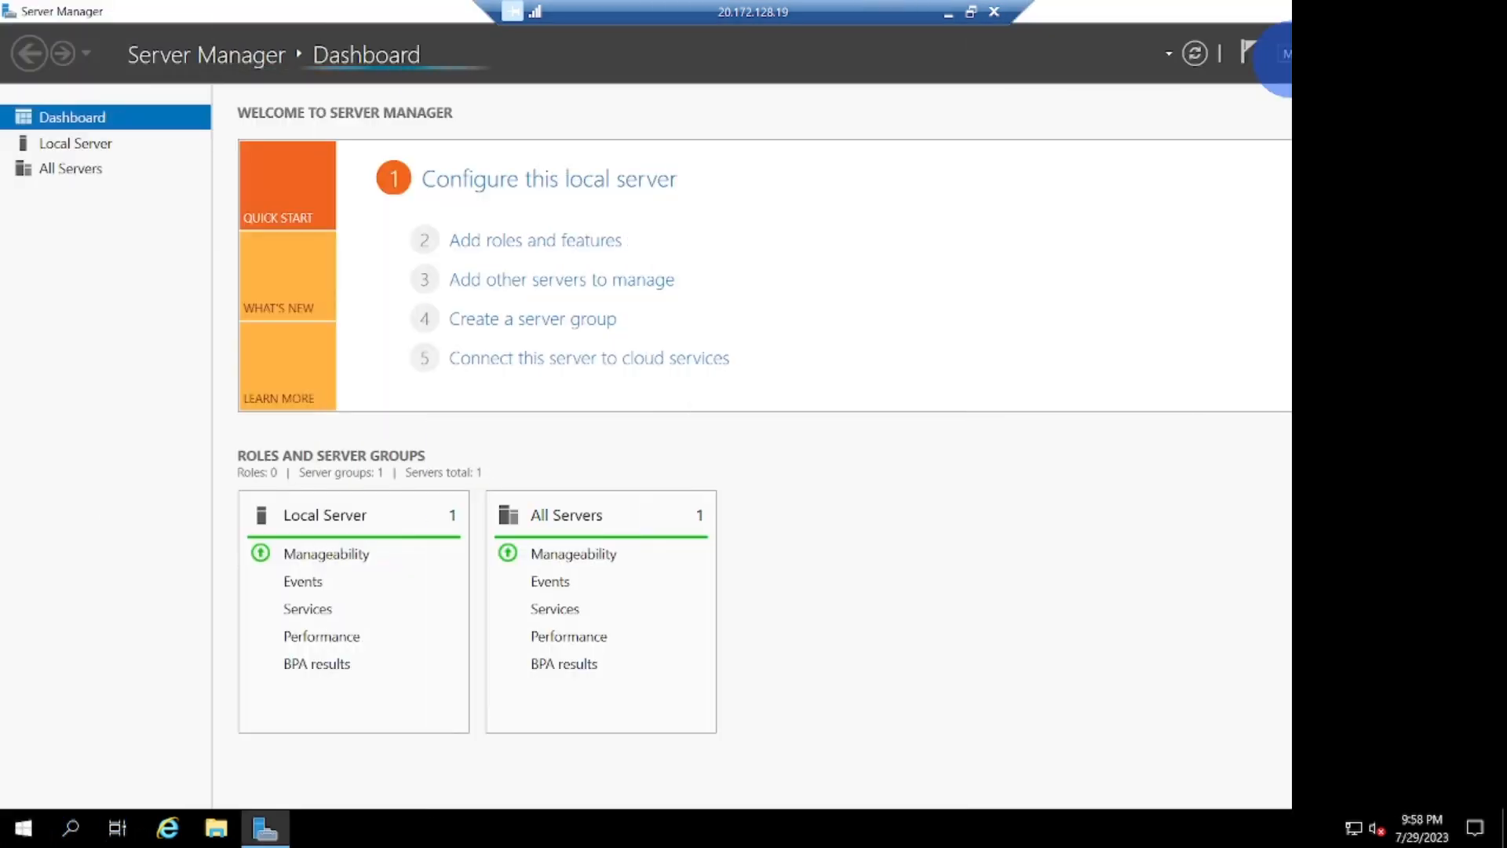
pyautogui.click(1319, 52)
pyautogui.click(1364, 53)
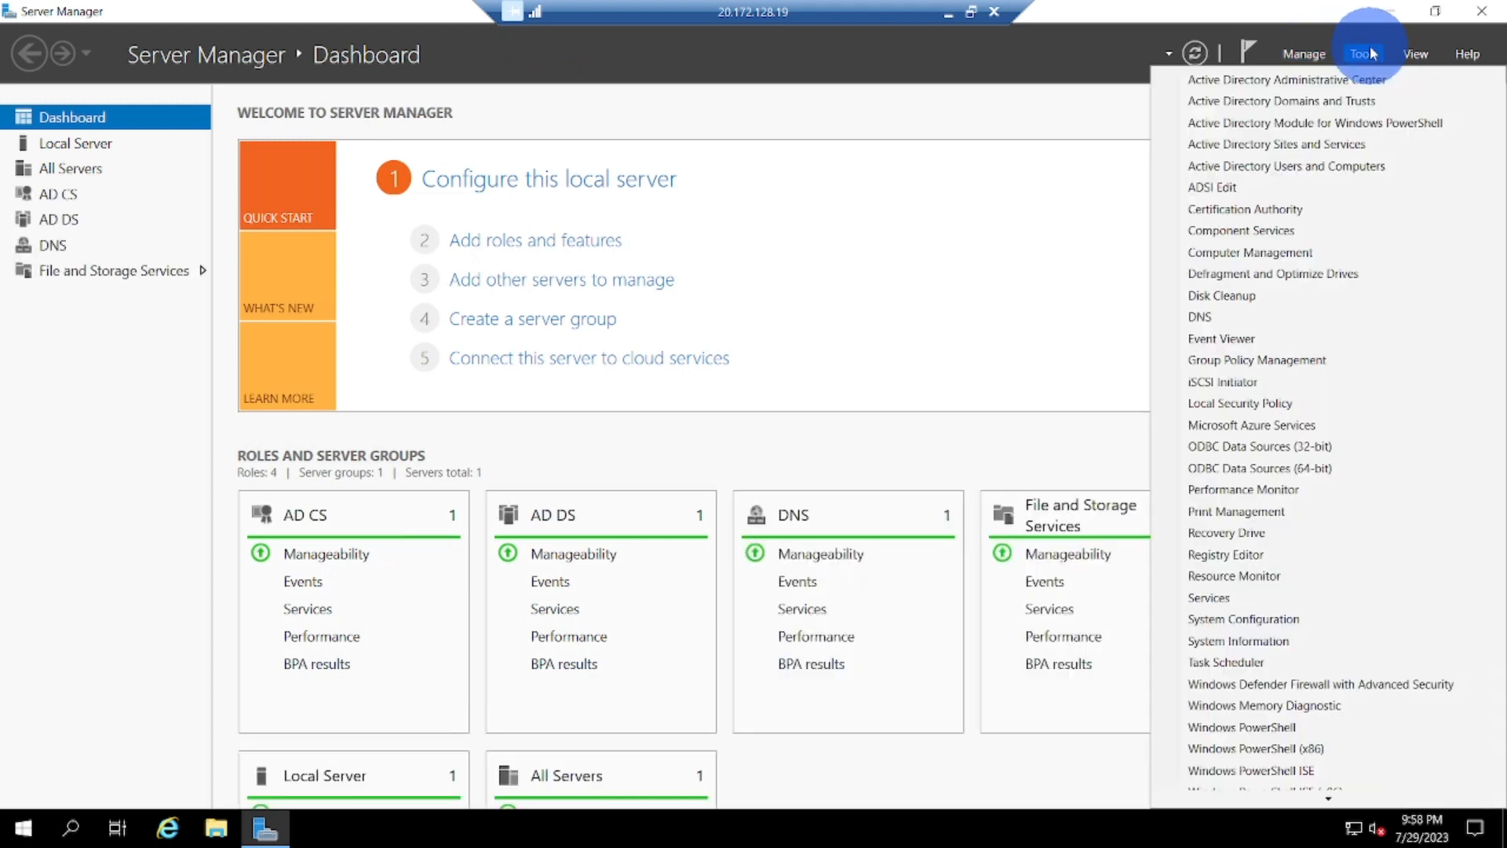
pyautogui.click(1297, 167)
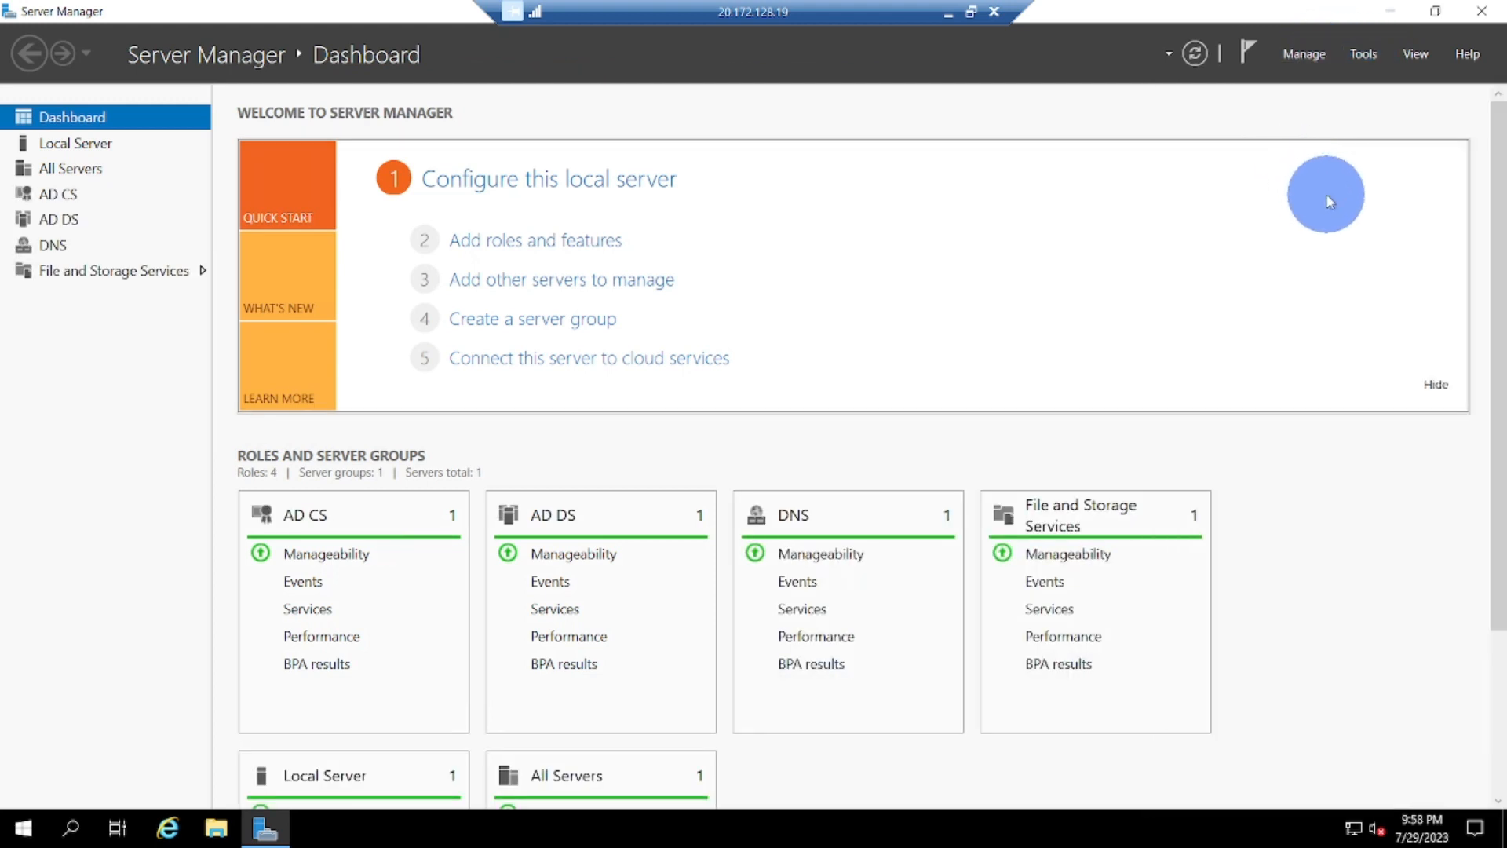
# Create an organizational unit named Groups in the BUBBYHAXZ.local domain.
pyautogui.click(157, 214)
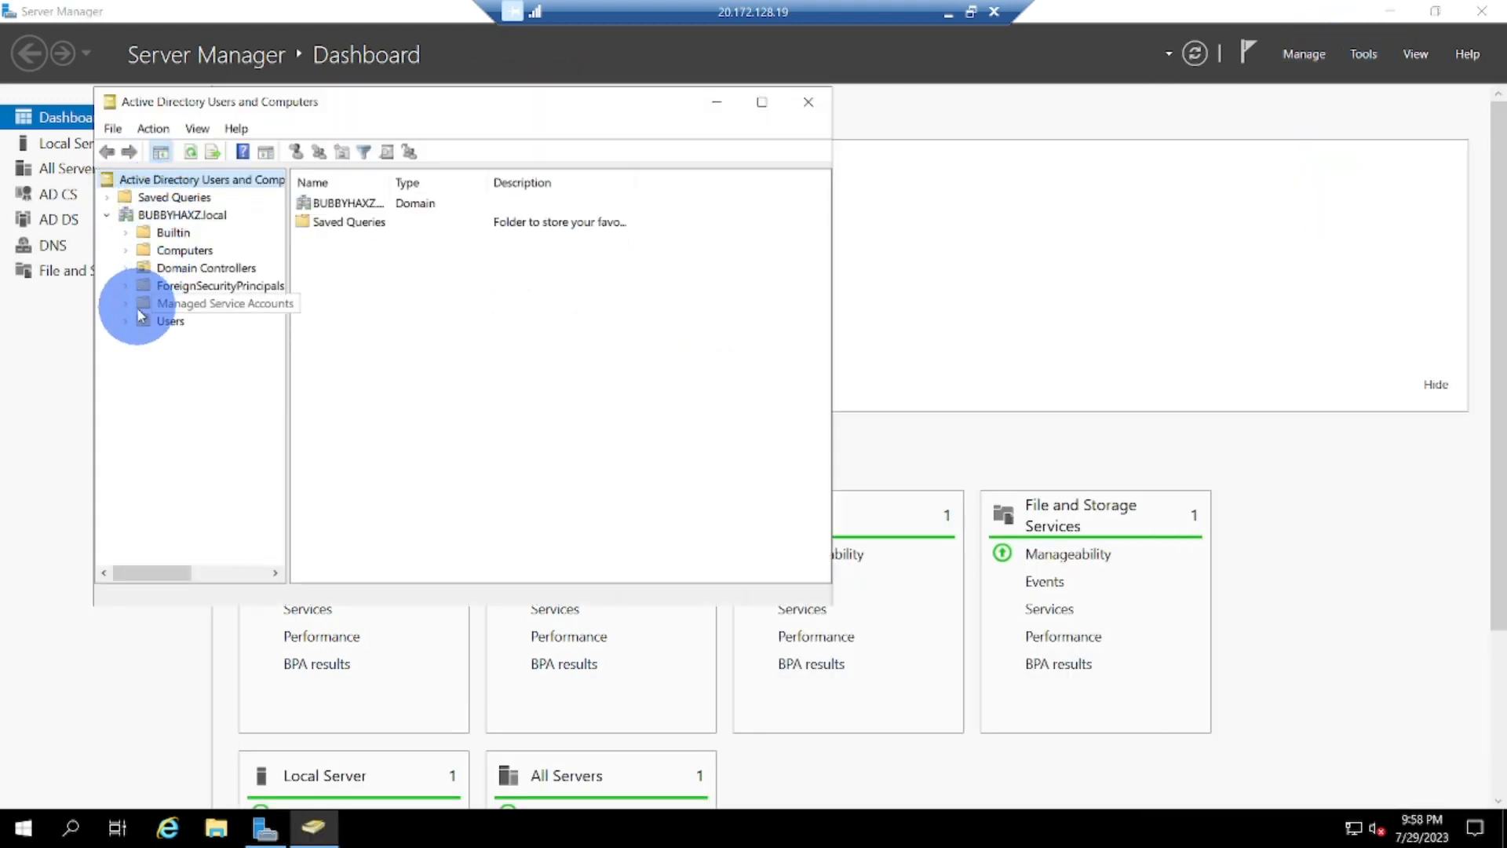
pyautogui.rightClick(157, 215)
pyautogui.moveTo(171, 370)
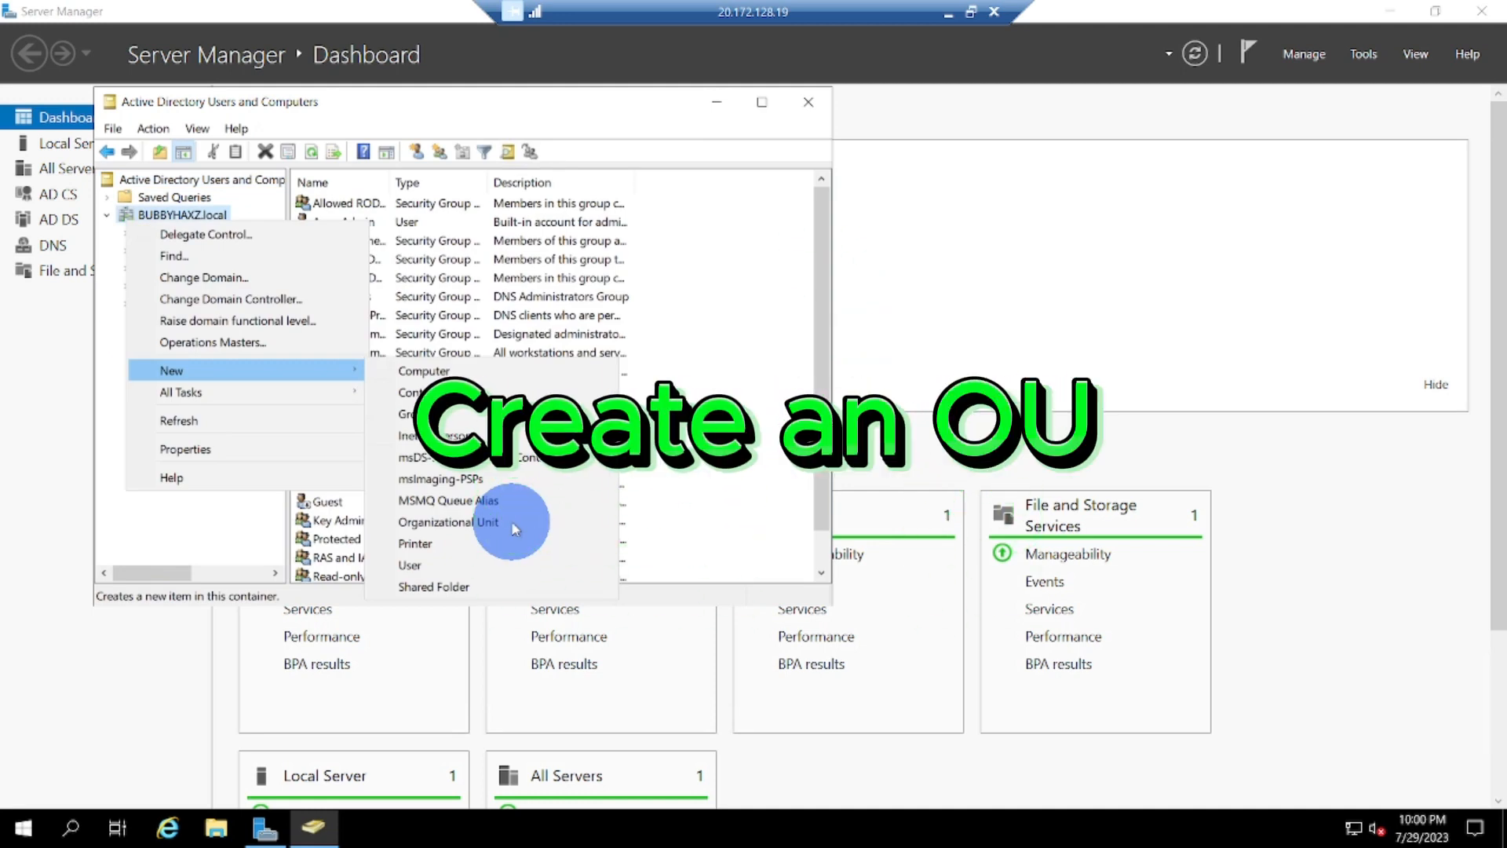
pyautogui.click(511, 522)
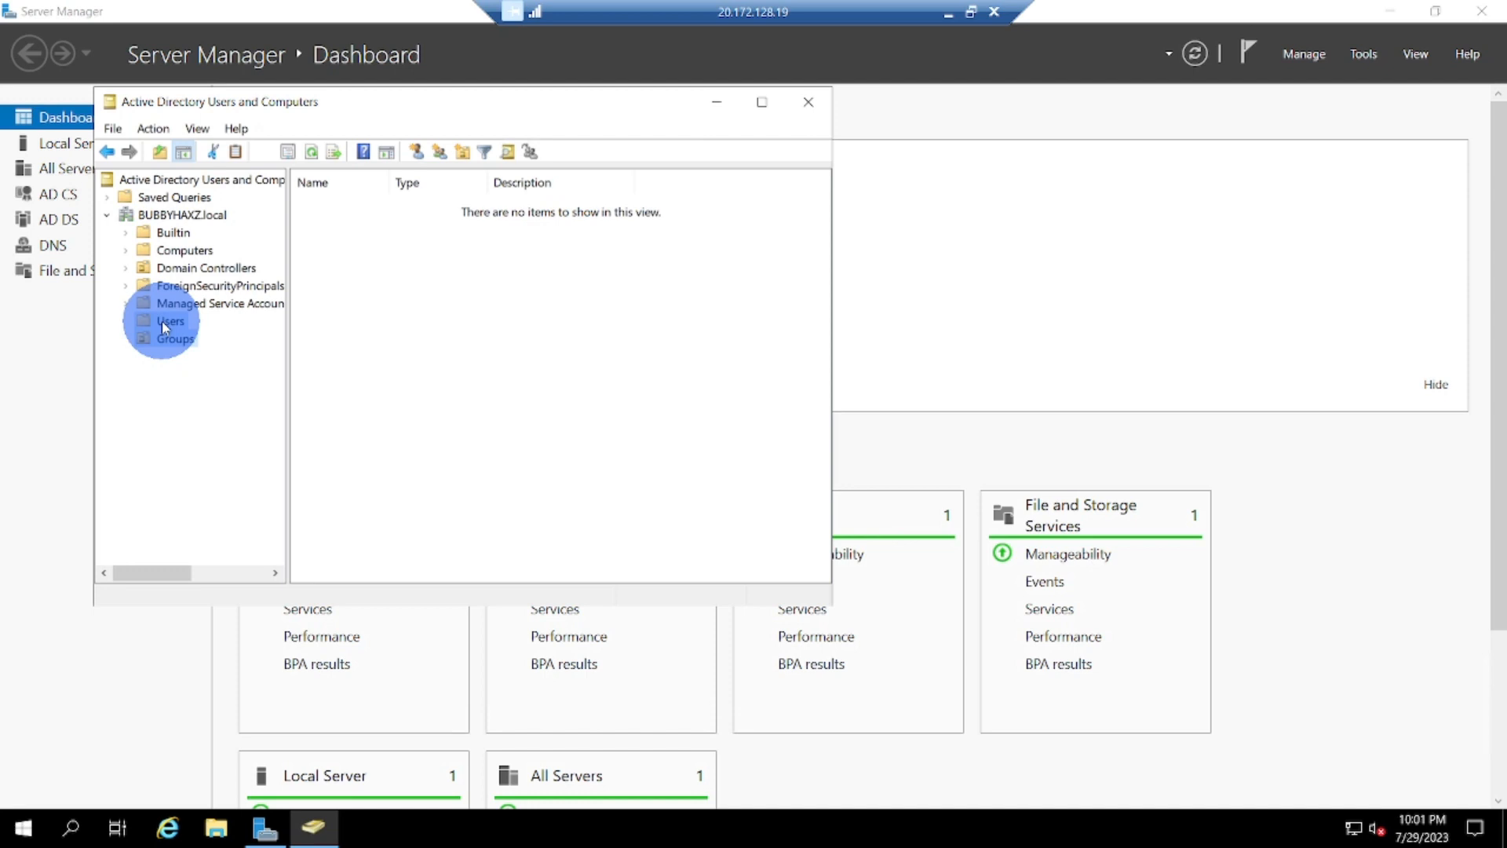
# Move every object except AzureAdmin and Guest from the Users container into the Groups organizational unit.
pyautogui.click(162, 320)
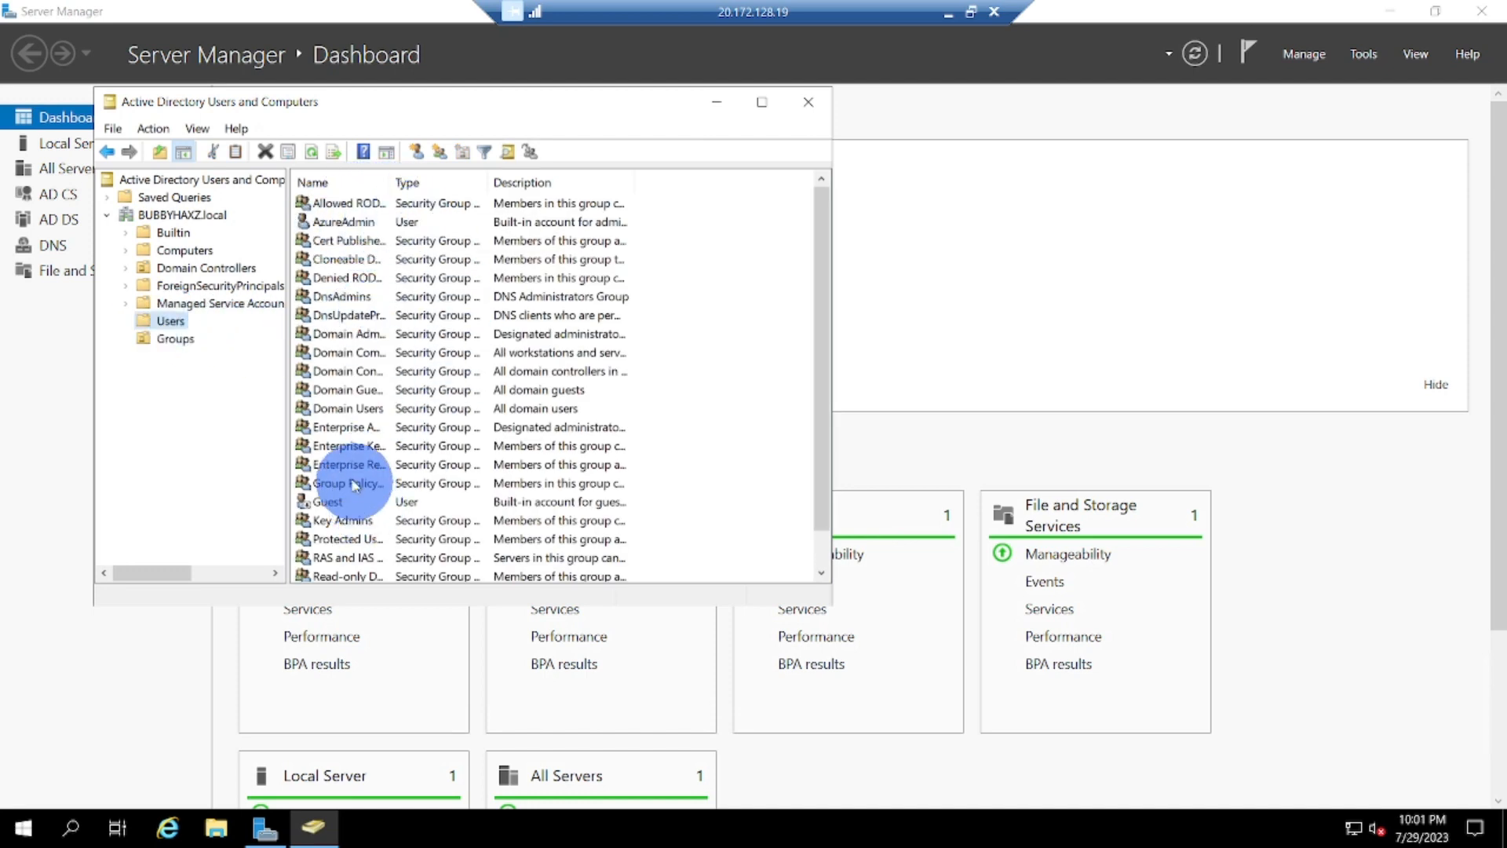
pyautogui.hotkey('ctrl', 'a')
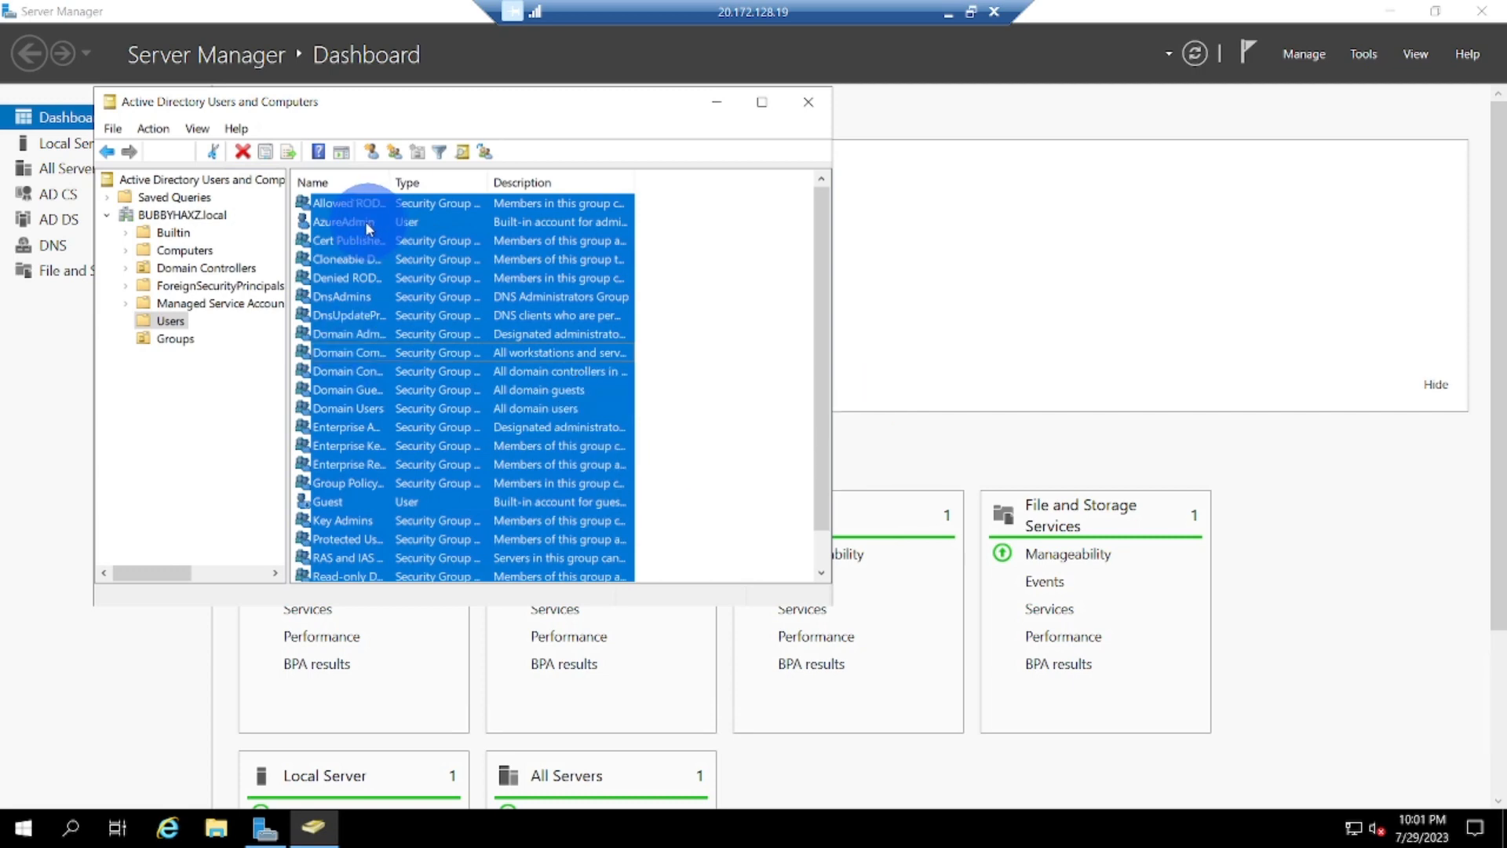
pyautogui.keyDown('ctrl'); pyautogui.click(365, 221); pyautogui.keyUp('ctrl')
pyautogui.keyDown('ctrl'); pyautogui.click(393, 501); pyautogui.keyUp('ctrl')
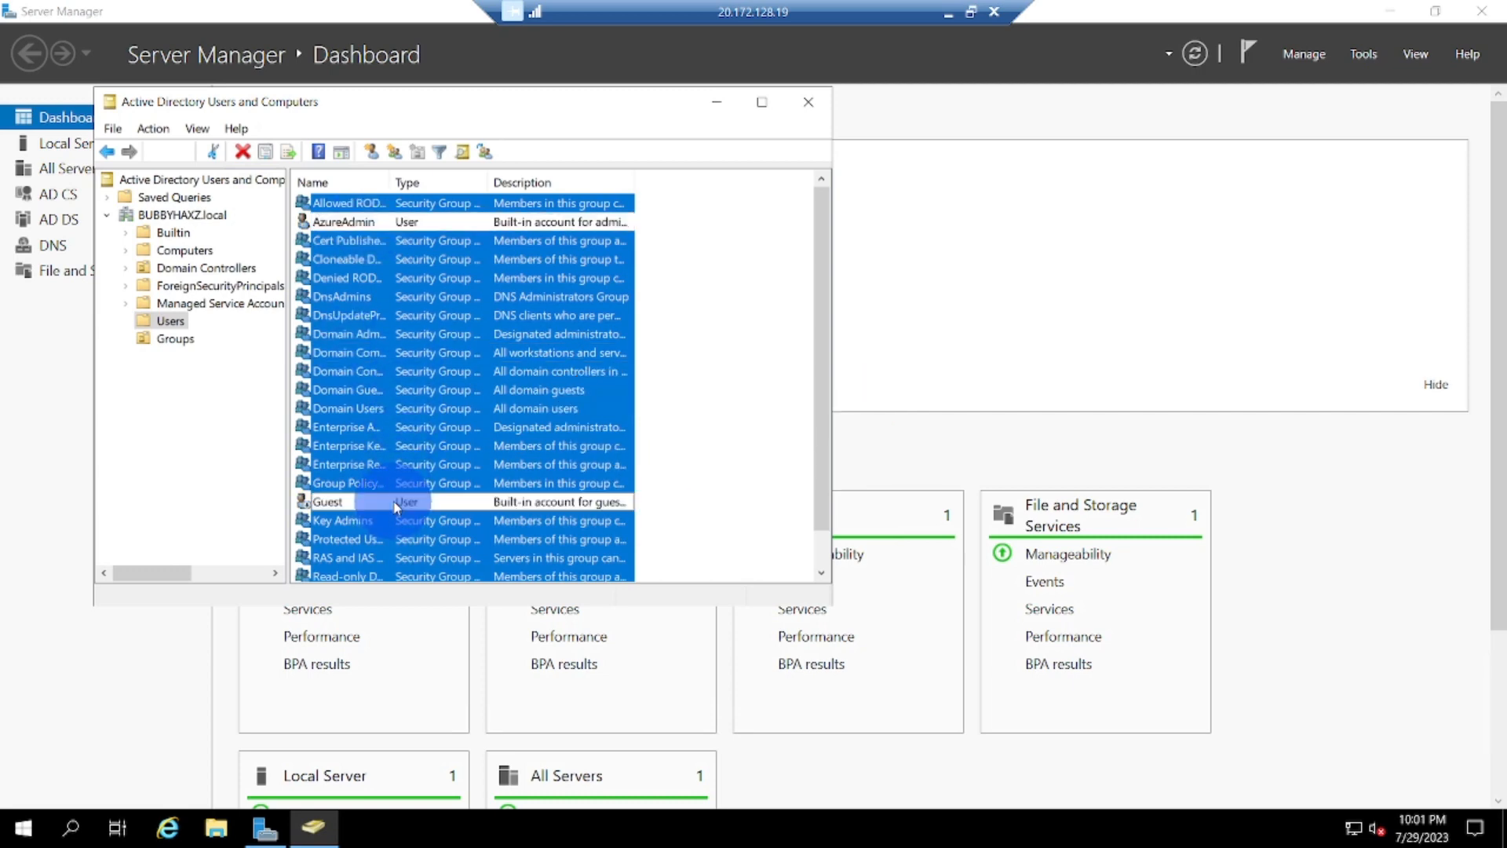
pyautogui.click(177, 339)
pyautogui.rightClick(431, 280)
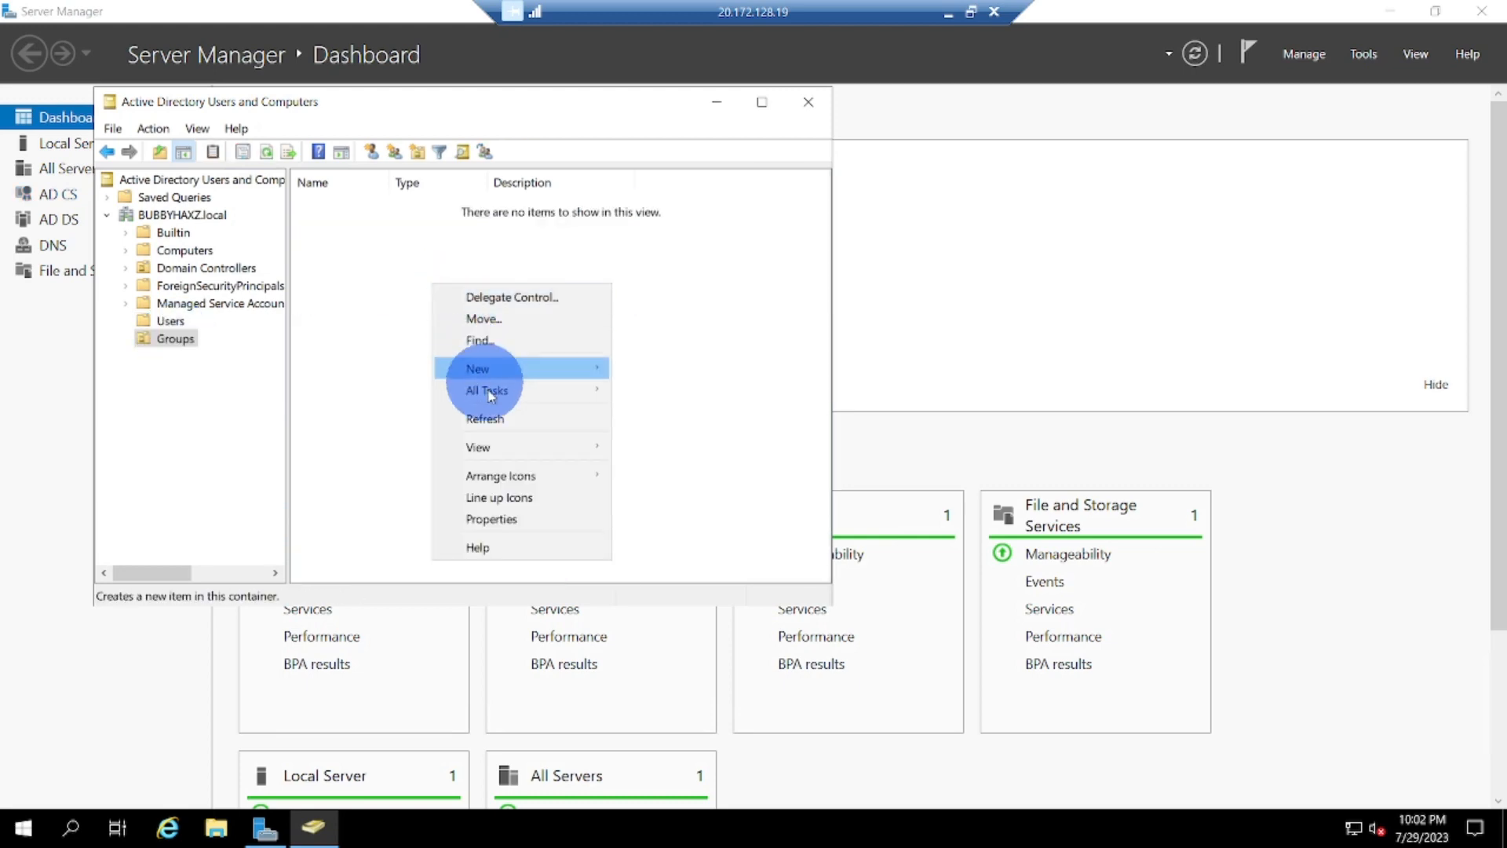
# Start a new user in the Users container with first name Alien, last name Werx and logon name Alien.
pyautogui.click(171, 321)
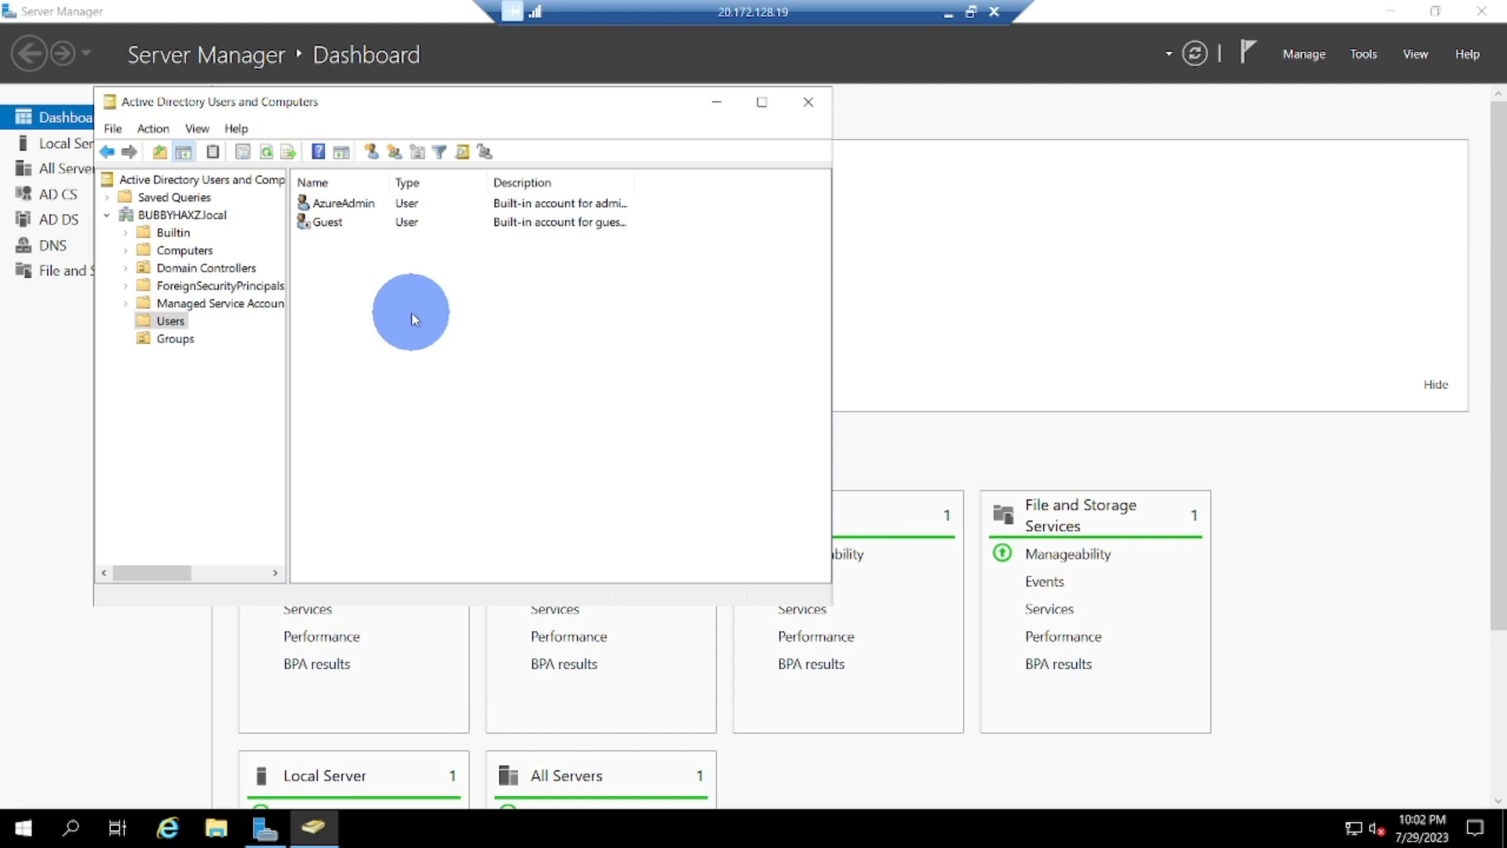
pyautogui.rightClick(406, 326)
pyautogui.moveTo(440, 393)
pyautogui.click(658, 609)
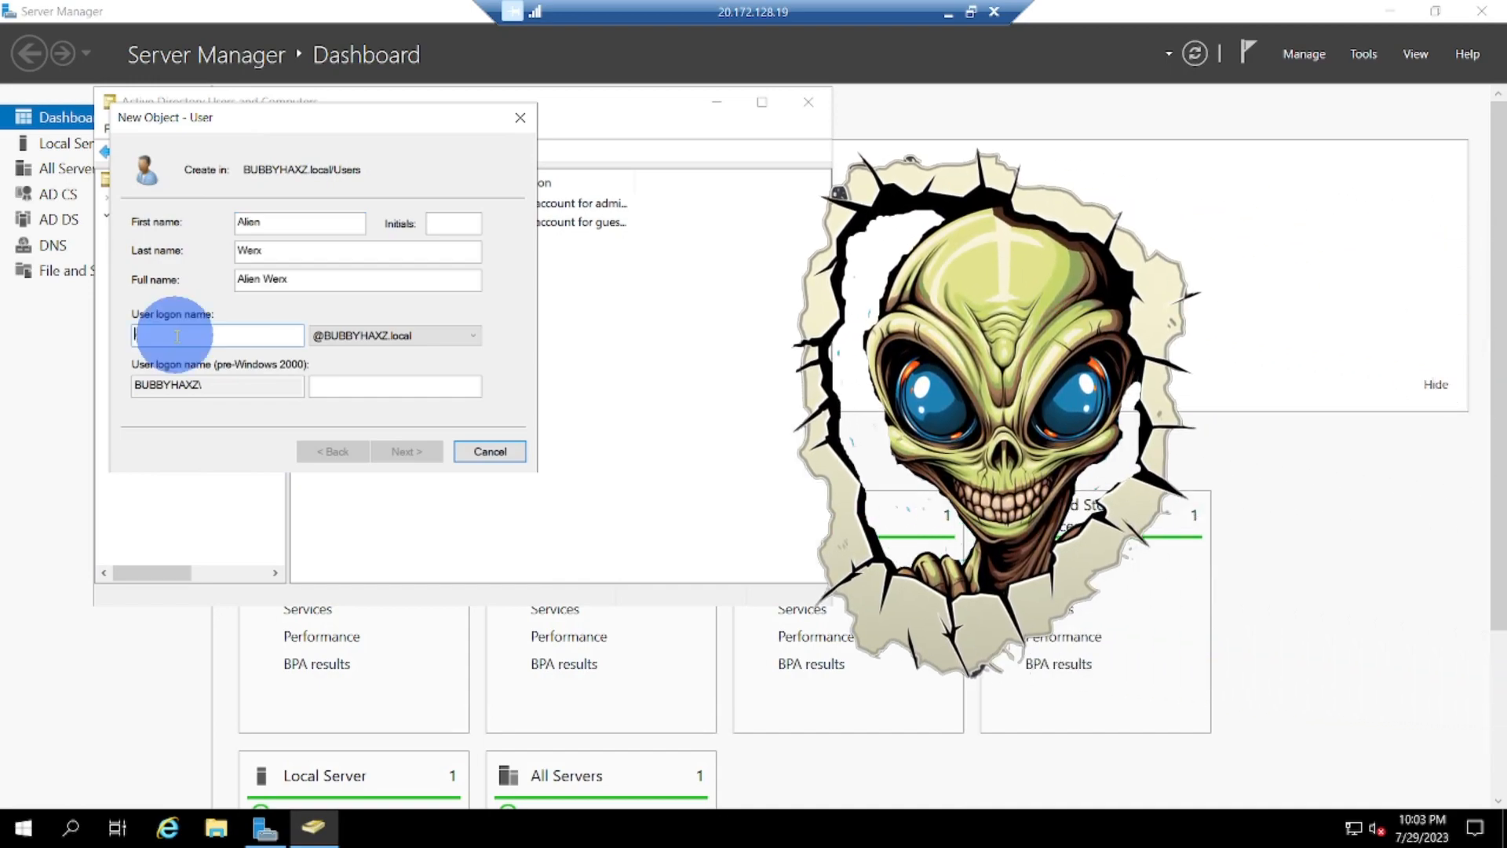
pyautogui.click(177, 336)
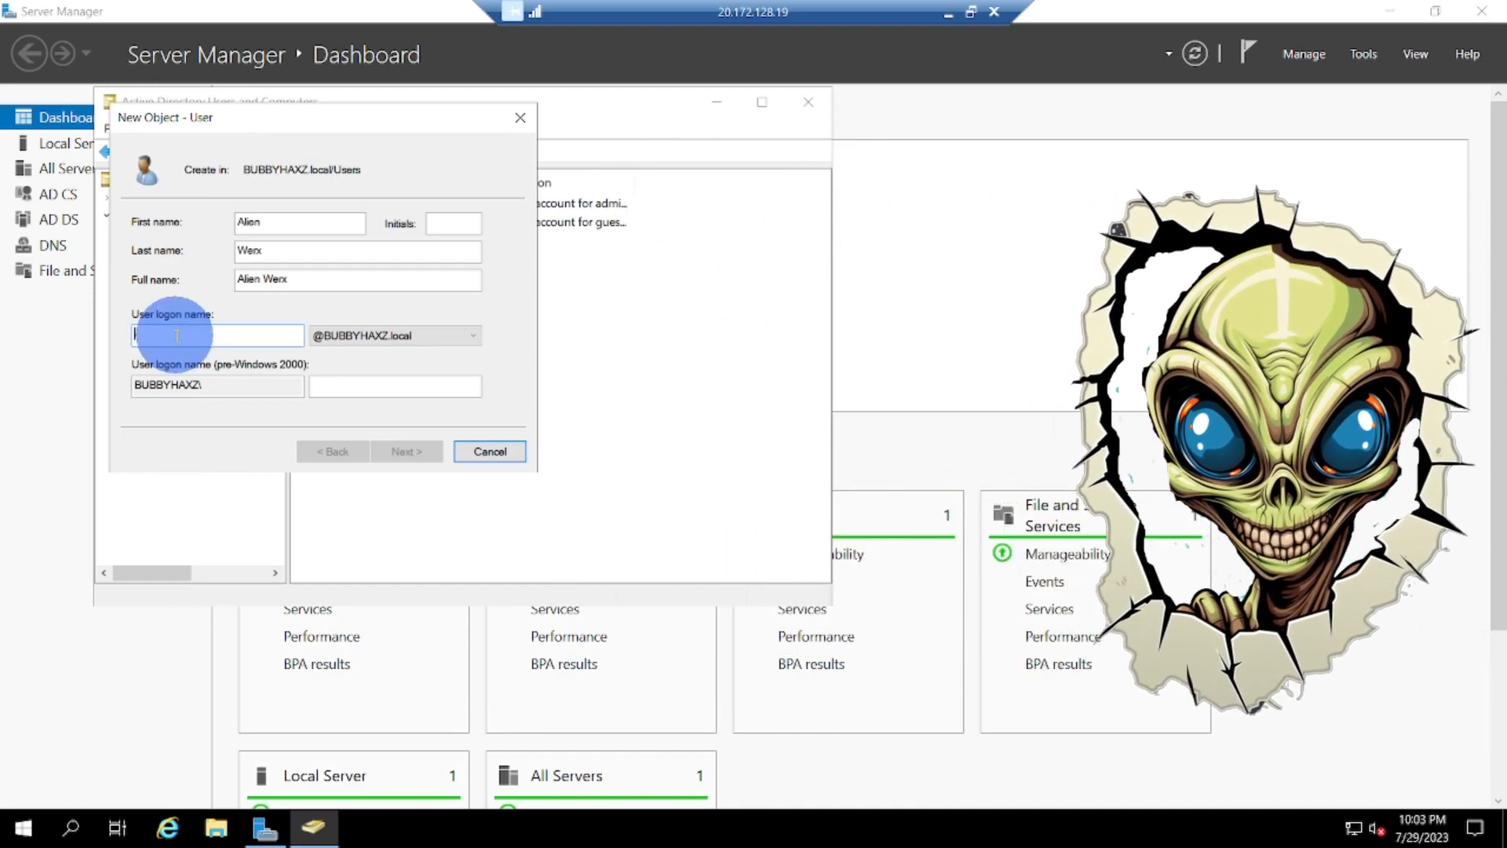
pyautogui.write('Alien')
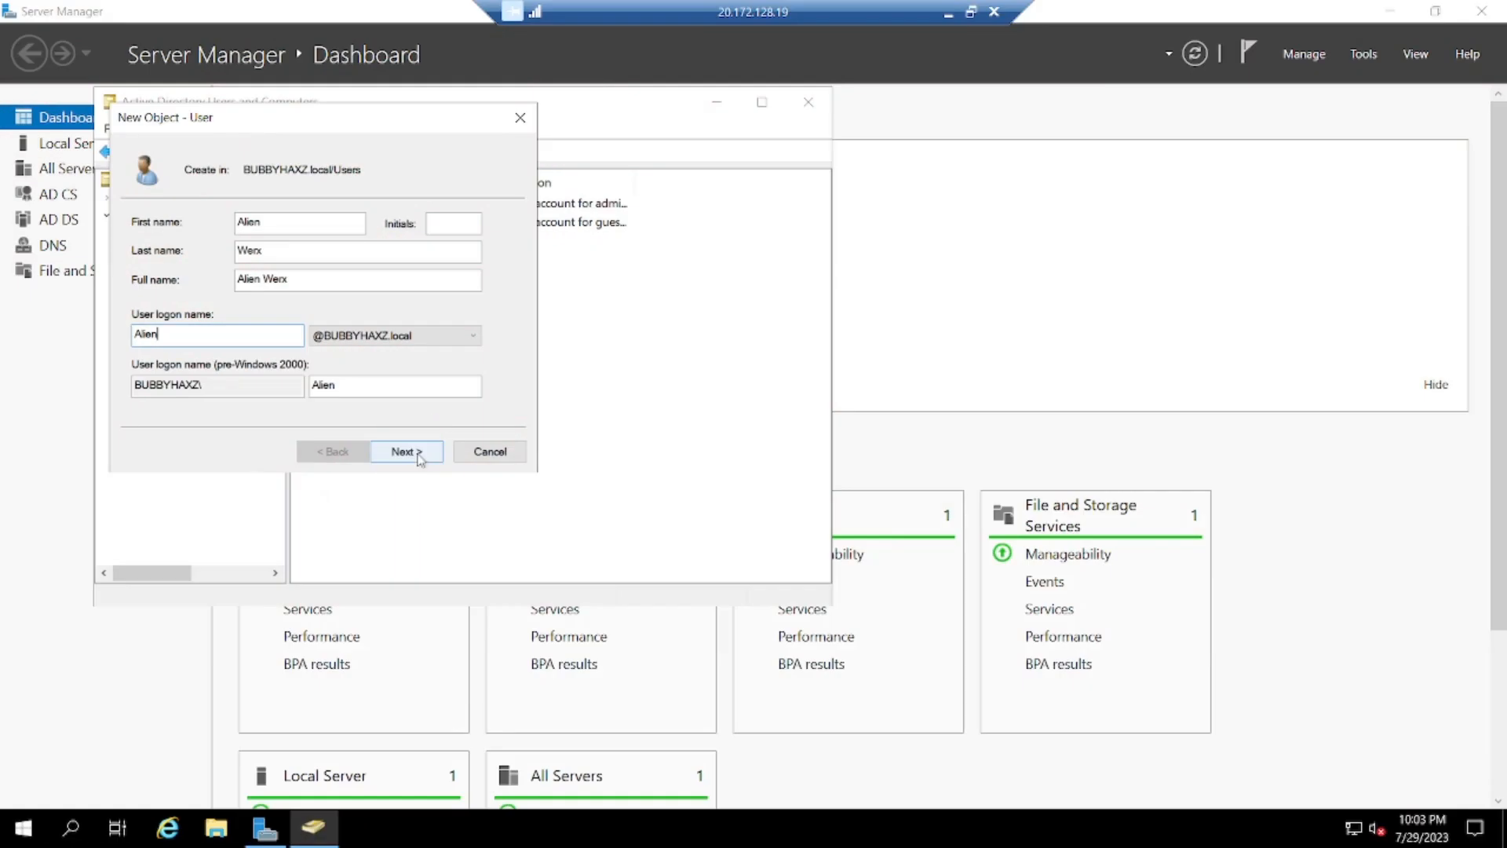
# Enter and confirm the account password, disable the forced change at next logon, set it to never expire and create the user.
pyautogui.click(407, 452)
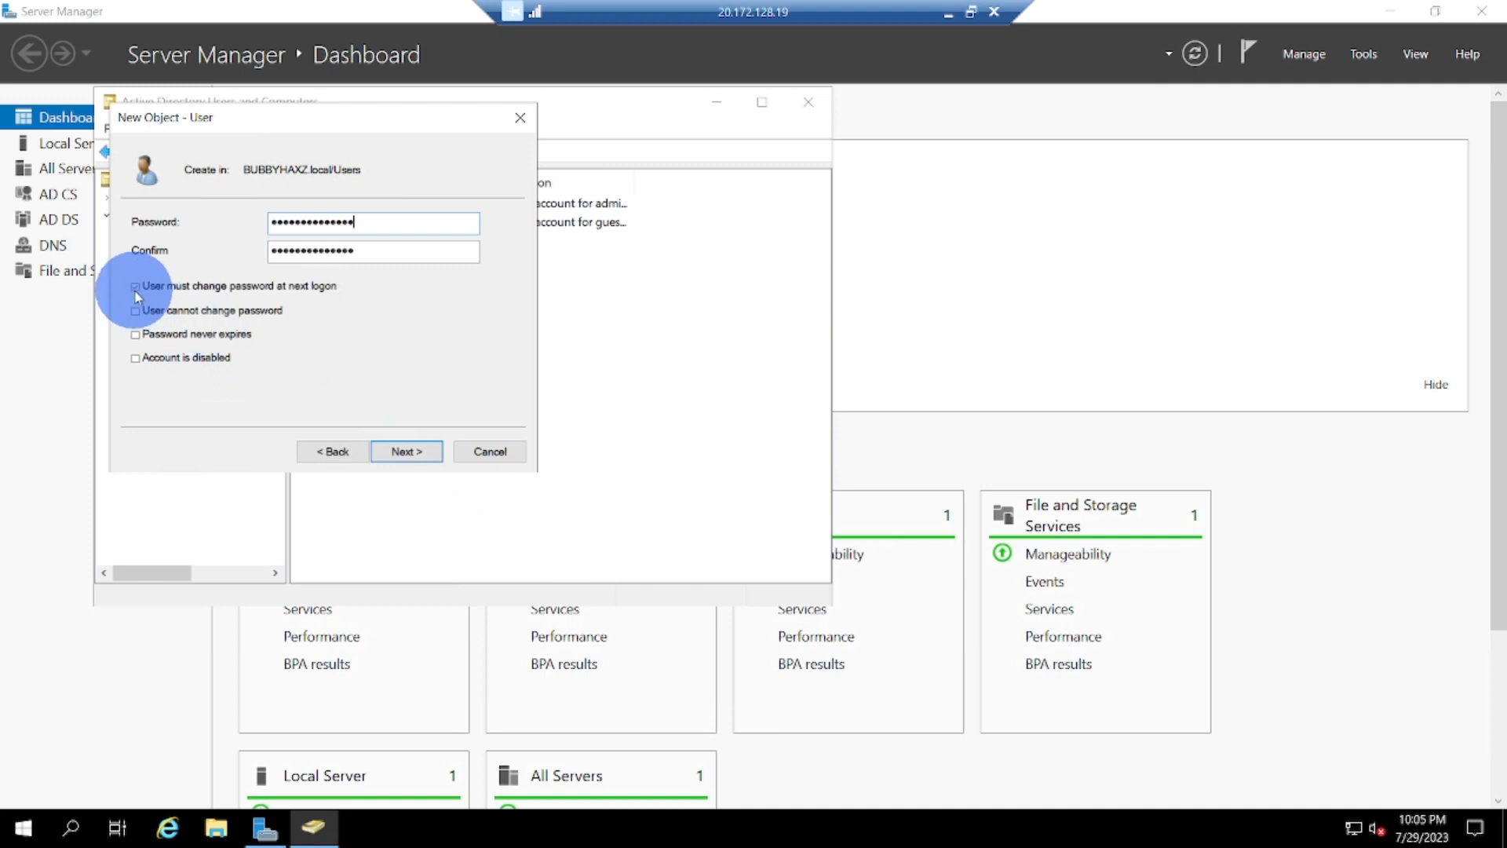
pyautogui.click(135, 285)
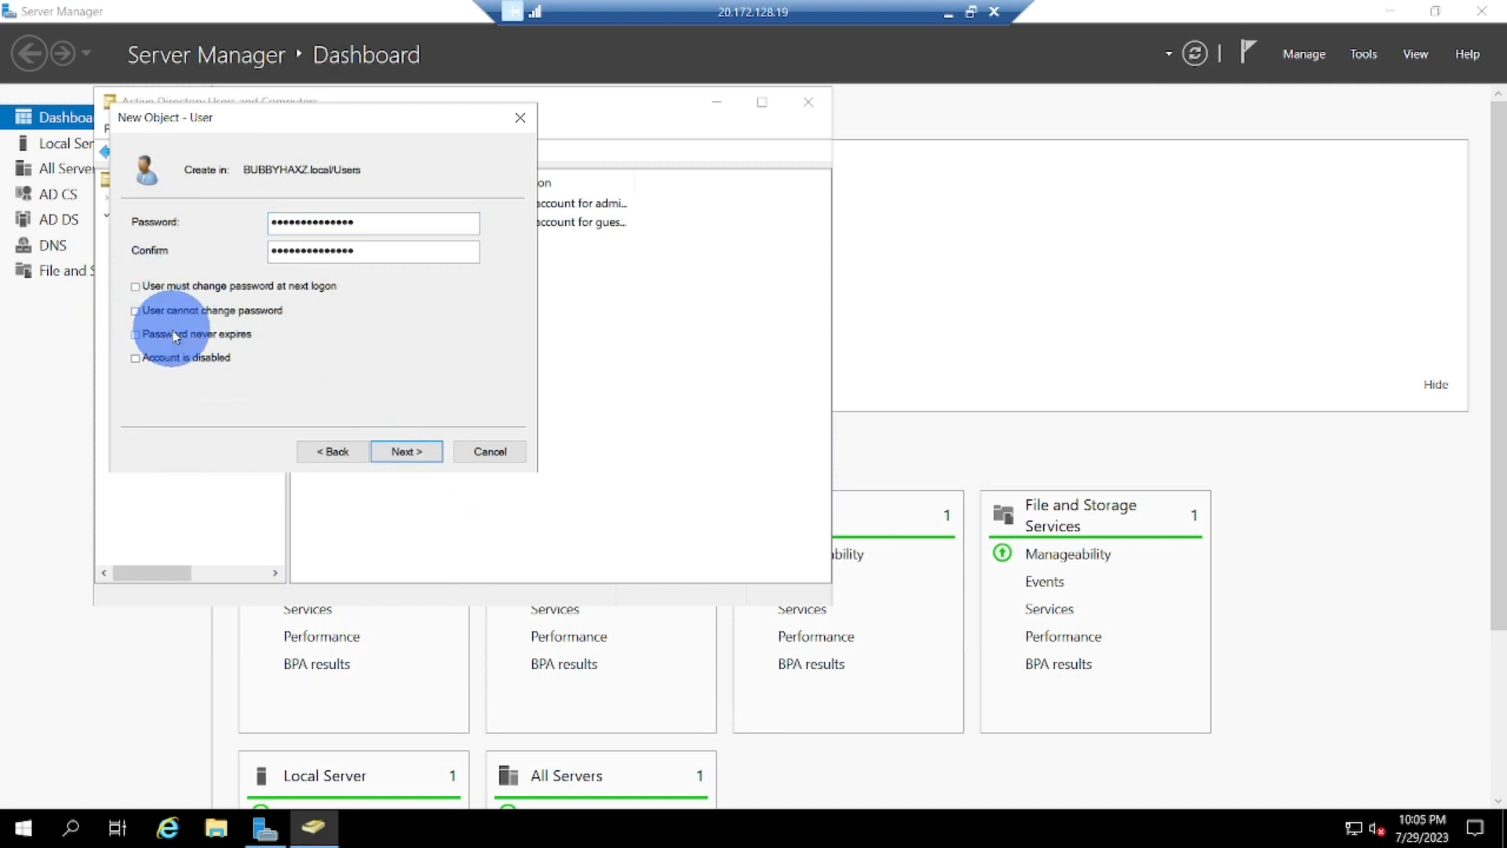
pyautogui.click(136, 337)
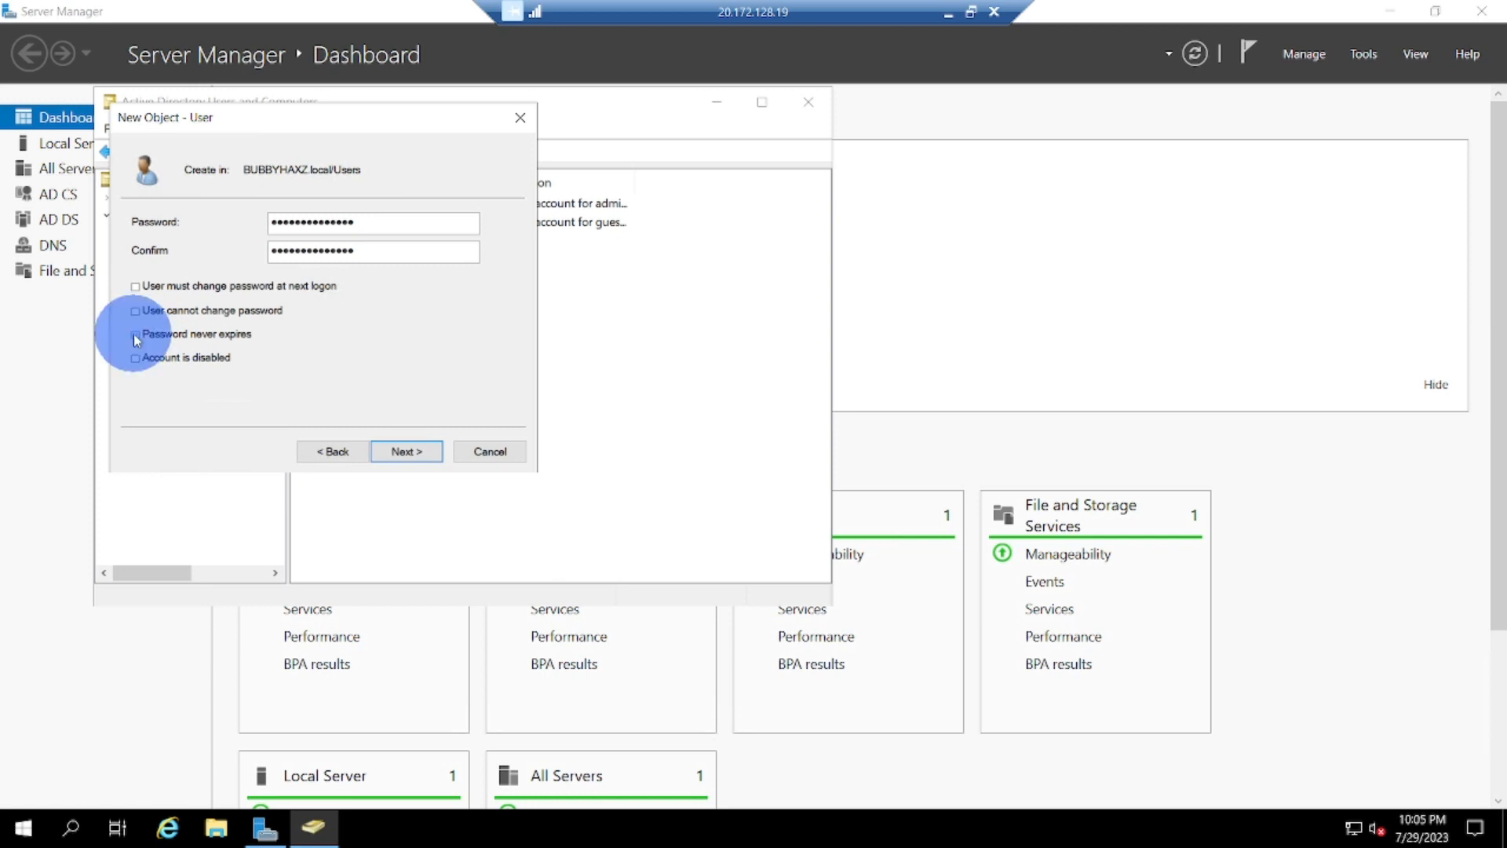
pyautogui.click(135, 334)
pyautogui.click(420, 453)
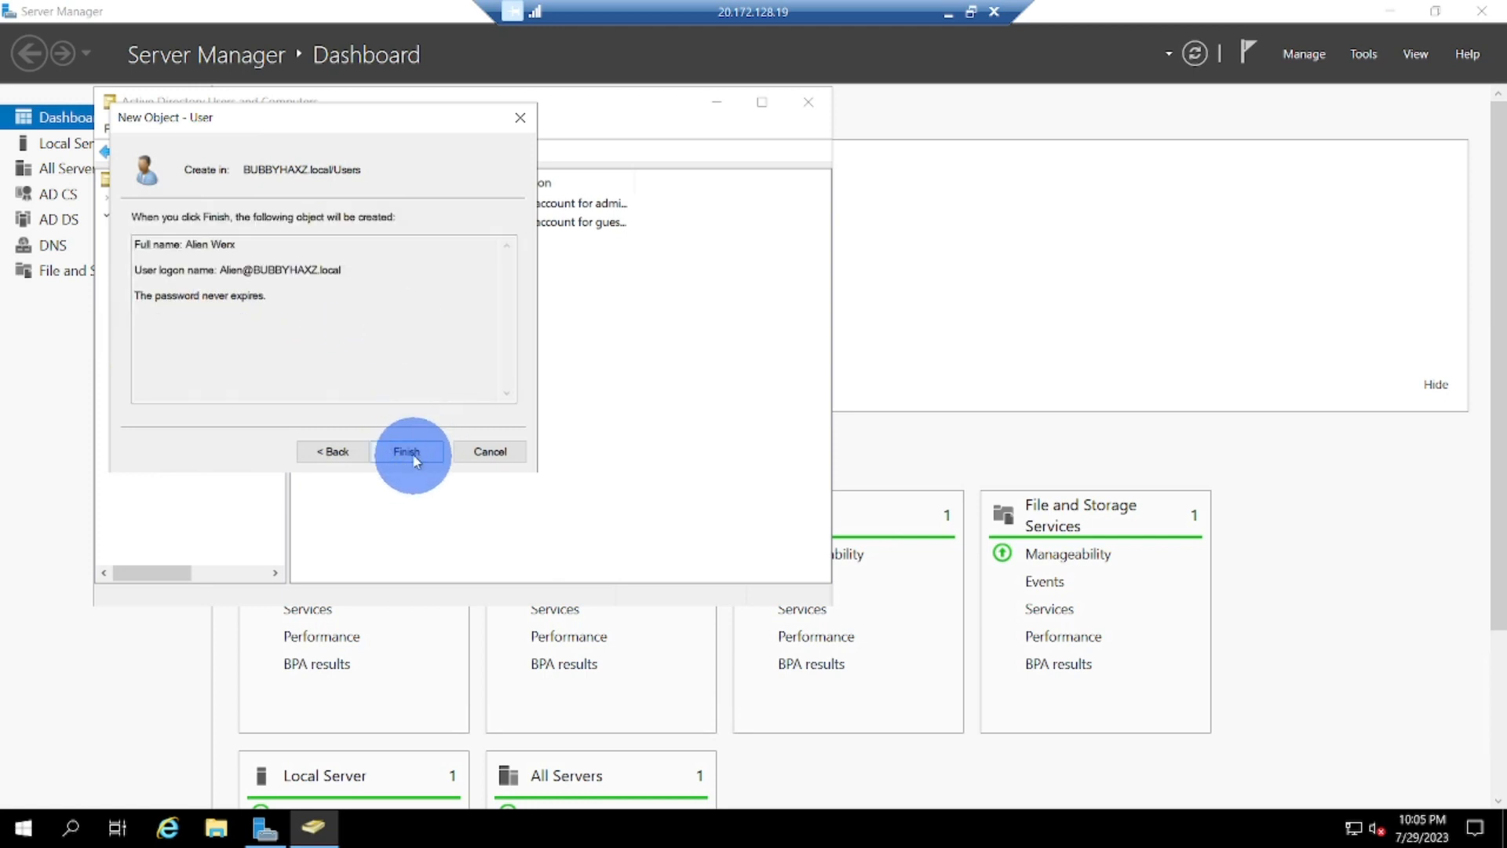
pyautogui.click(415, 455)
# Start a second user in the Users container with the full name Martian Defense and logon name Martian.
pyautogui.rightClick(365, 300)
pyautogui.moveTo(483, 365)
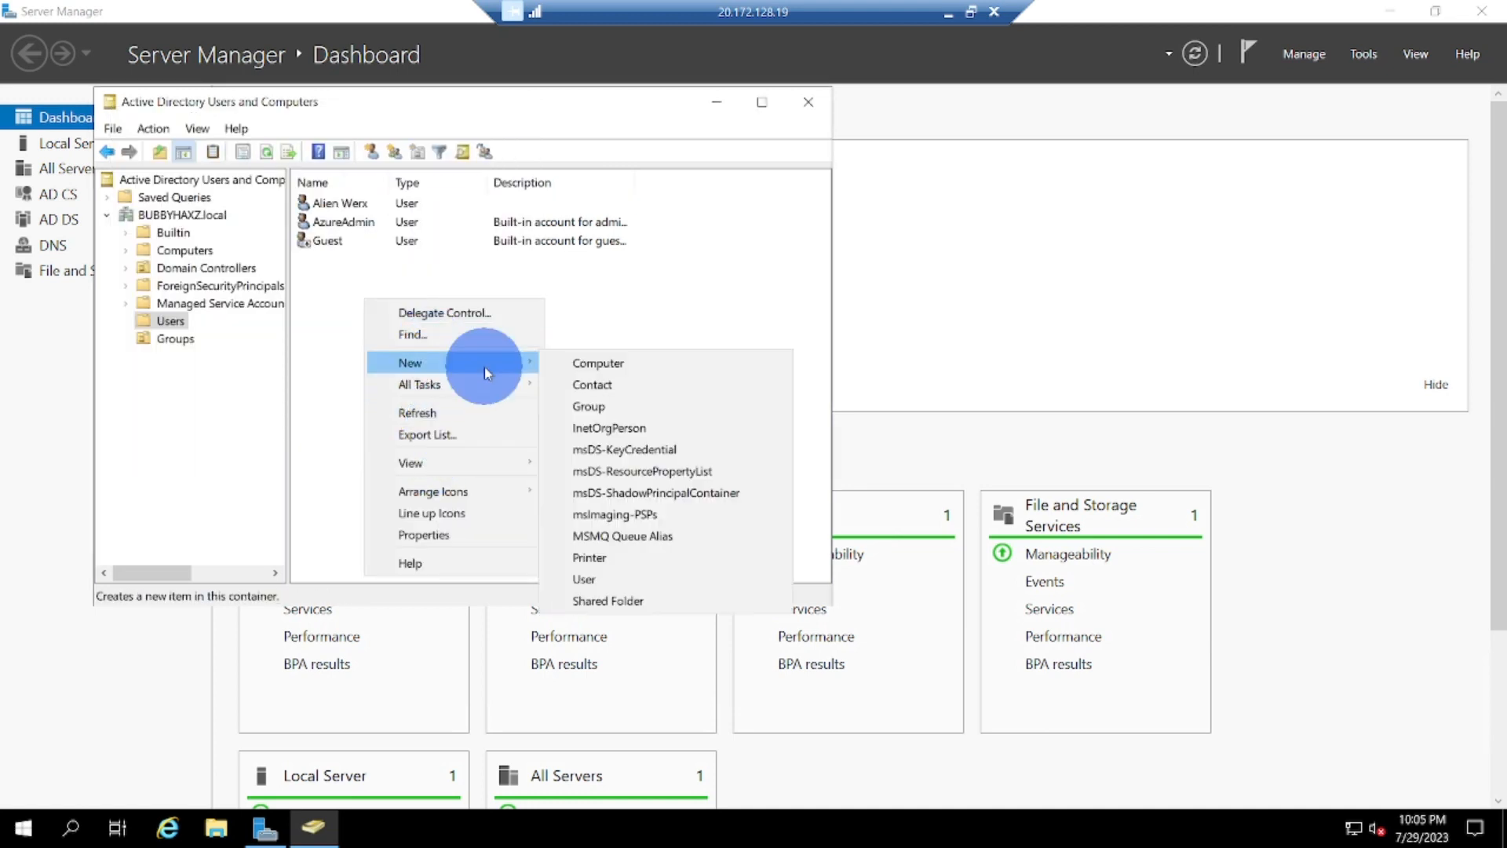
pyautogui.click(604, 579)
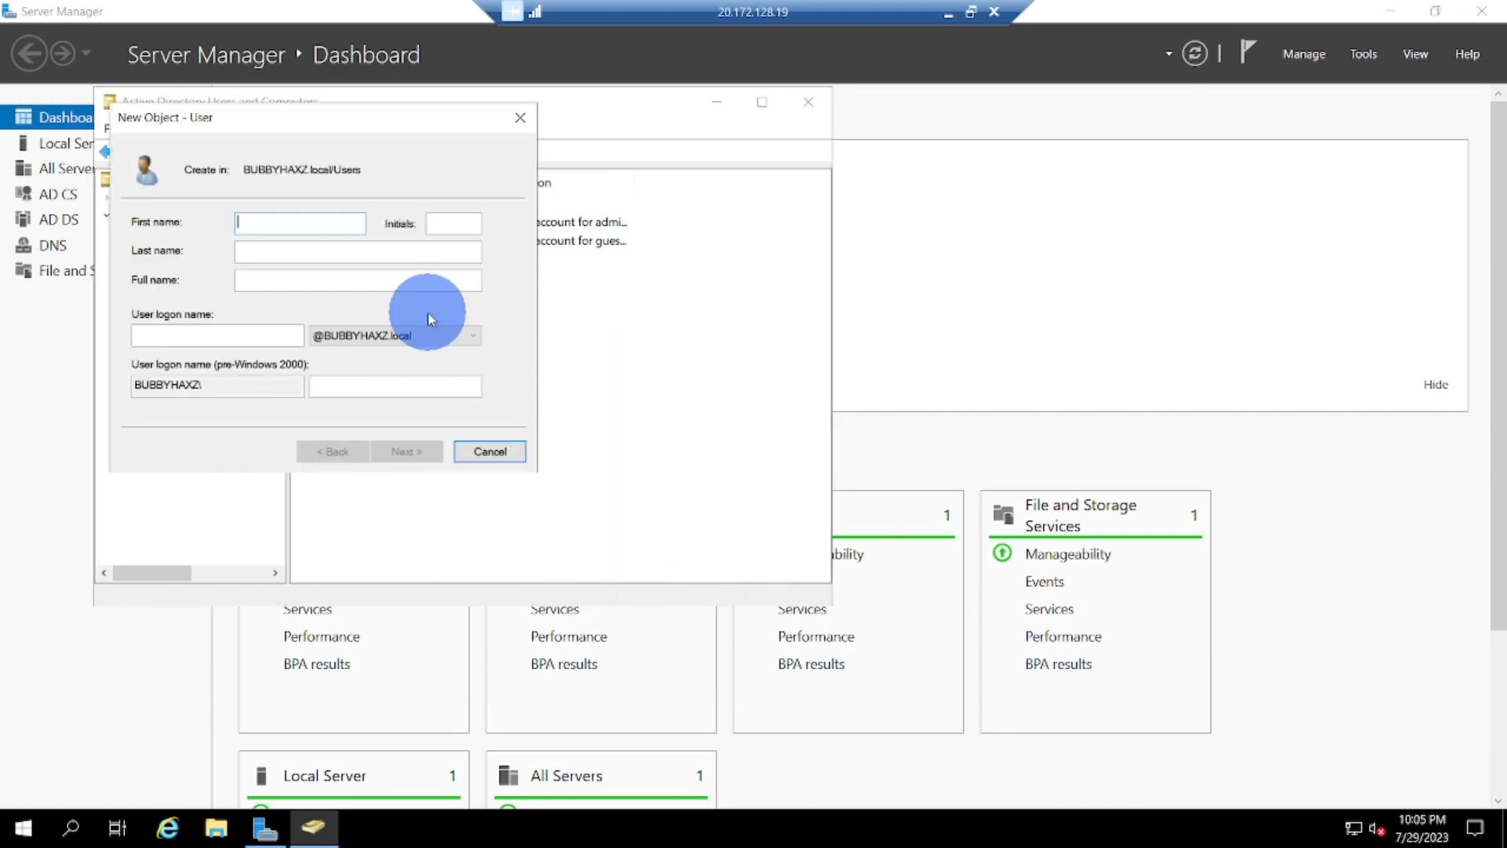
pyautogui.write('Al')
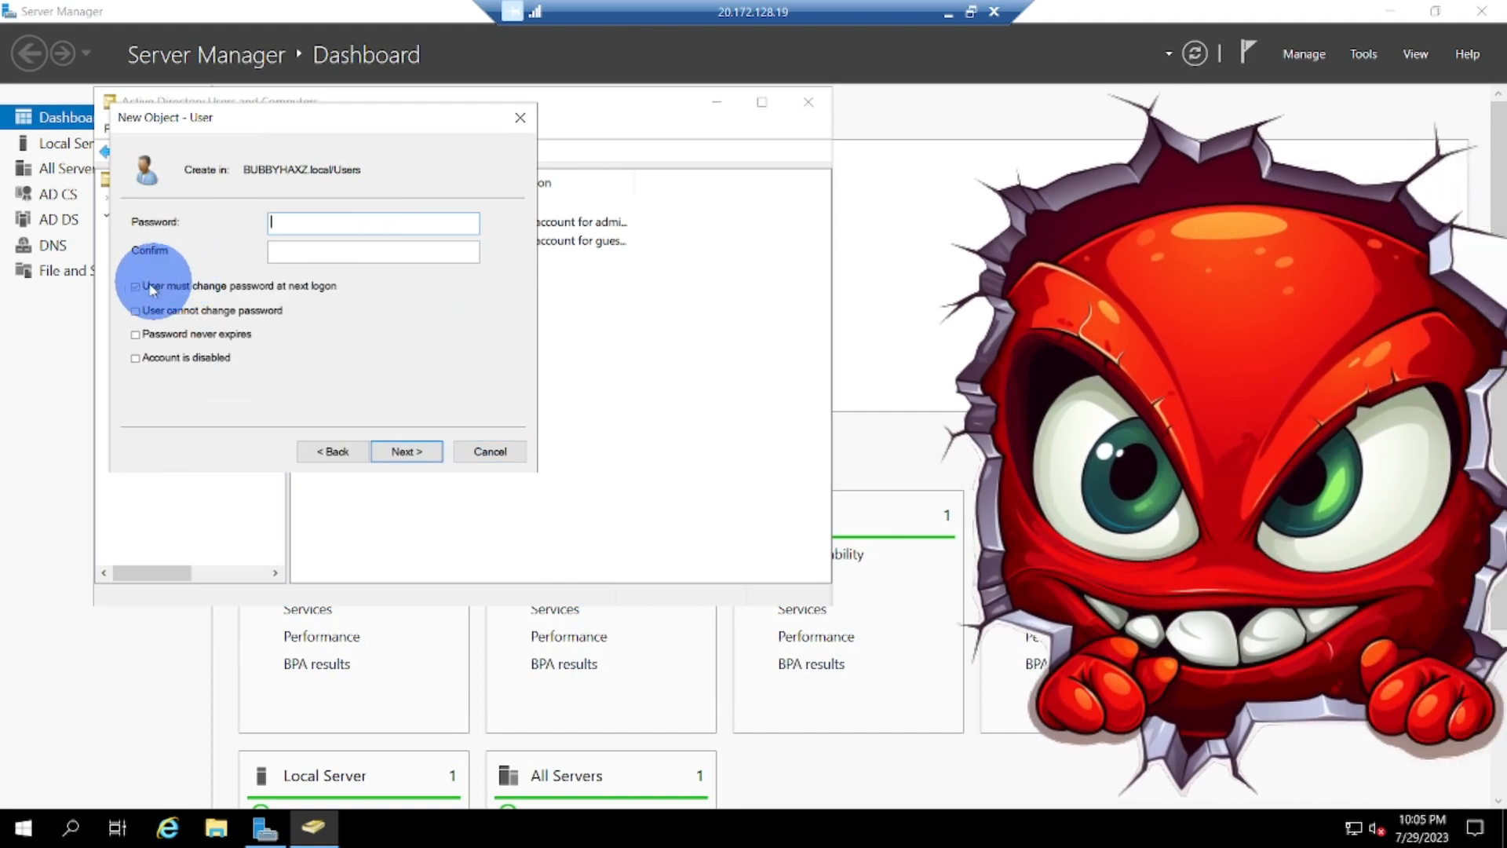
# Create the Martian account with its password entered, no forced change at next logon and the password never expiring.
pyautogui.click(149, 288)
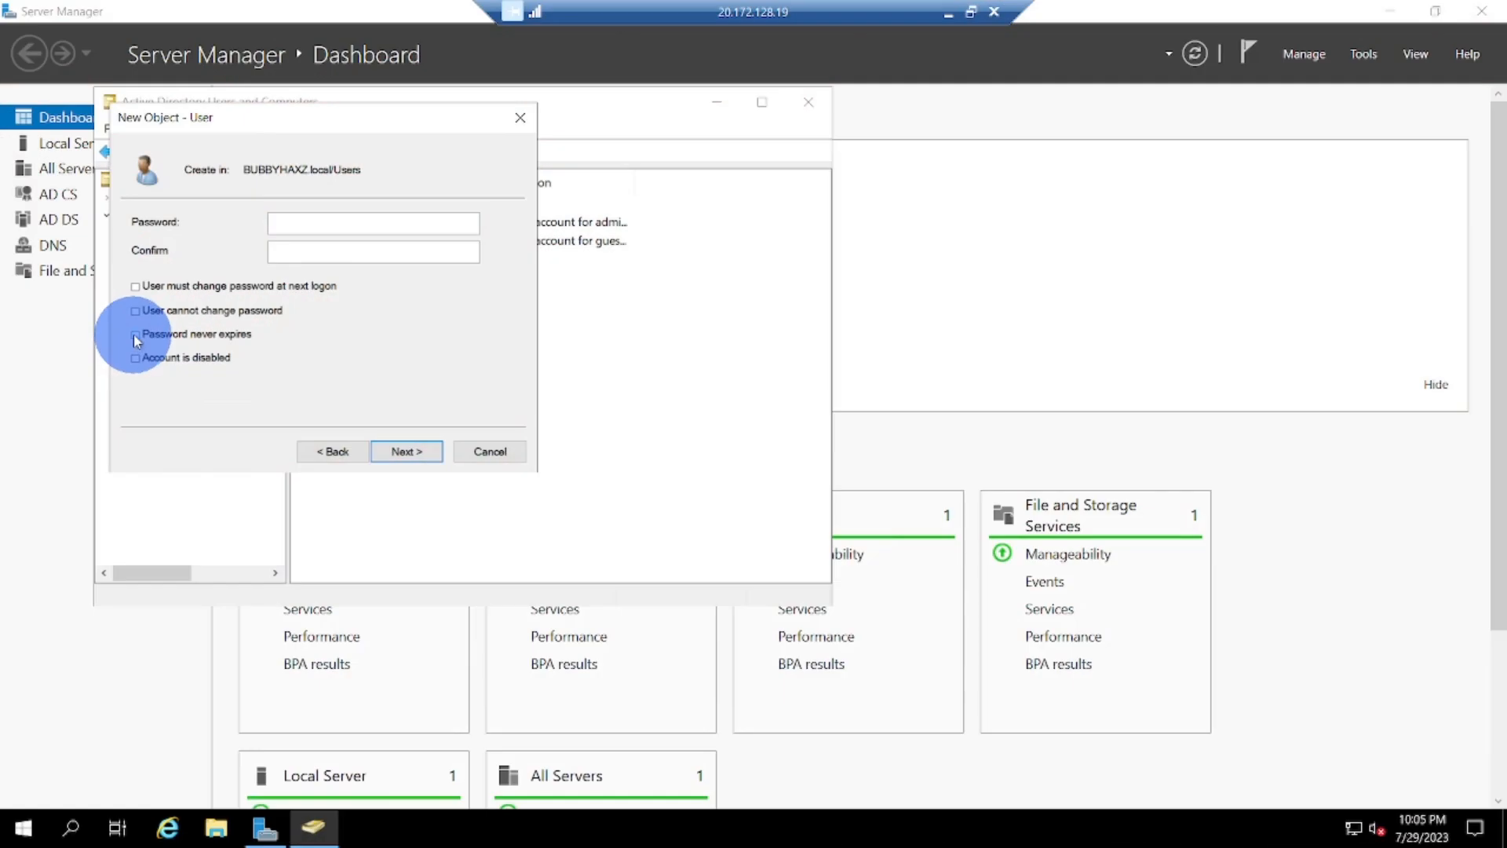
pyautogui.click(135, 335)
pyautogui.click(296, 224)
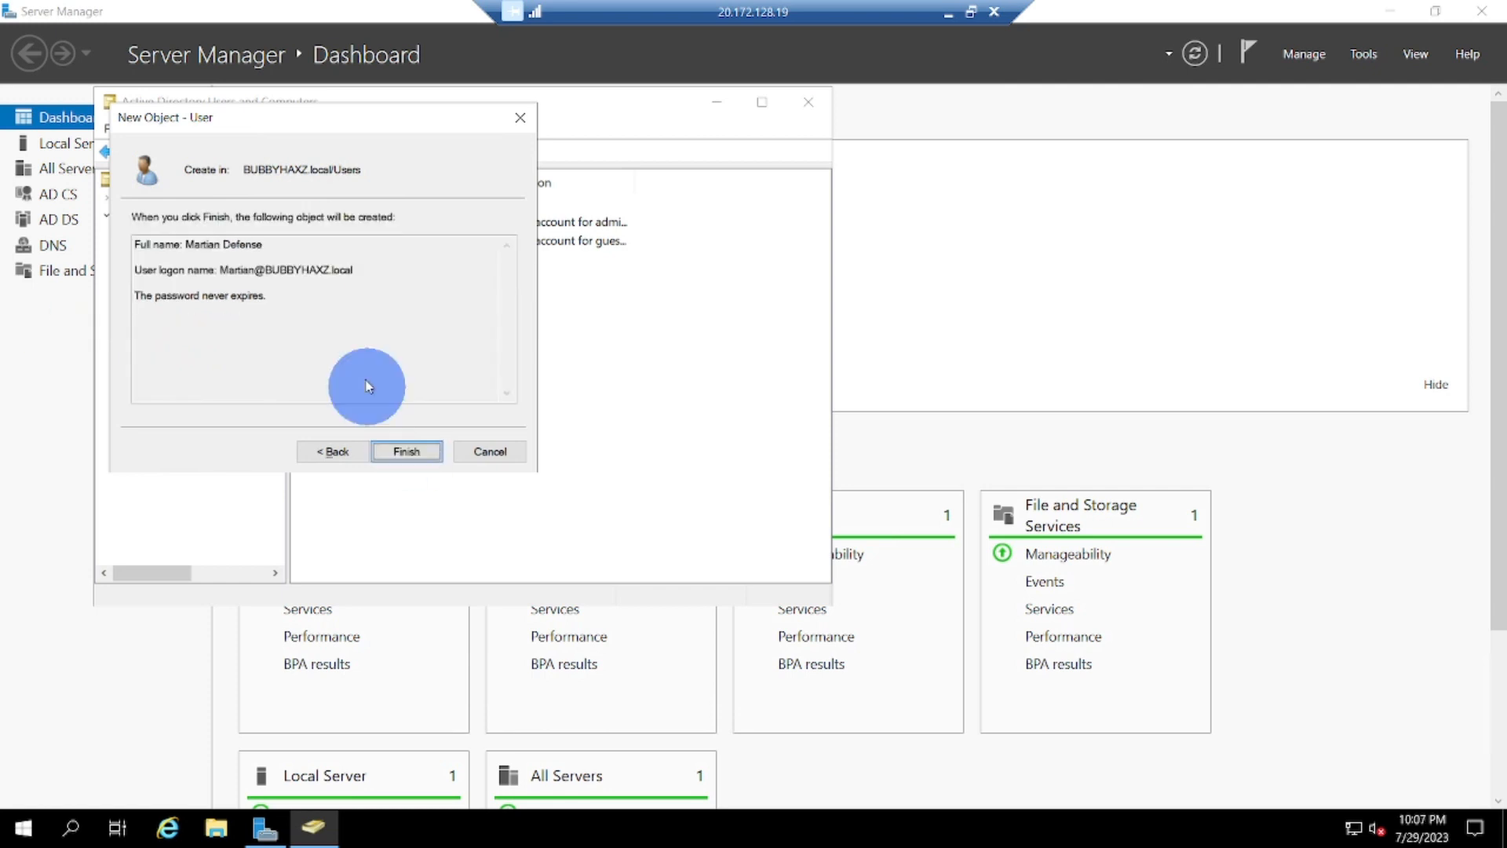
pyautogui.click(407, 451)
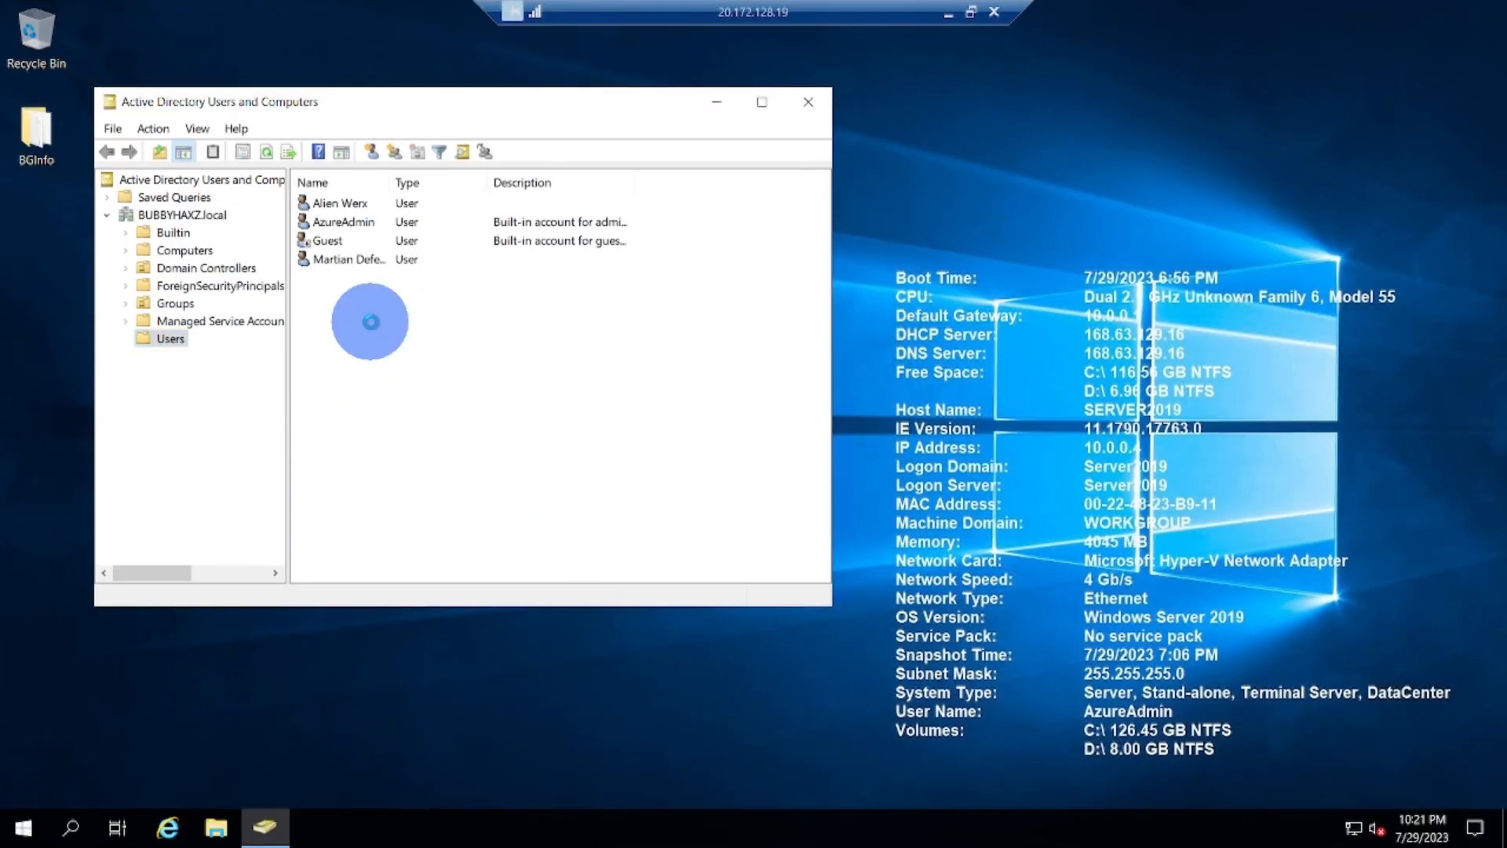
# Start a service account in the Users container with first name SQL, last name Service and logon name SQLService.
pyautogui.rightClick(370, 321)
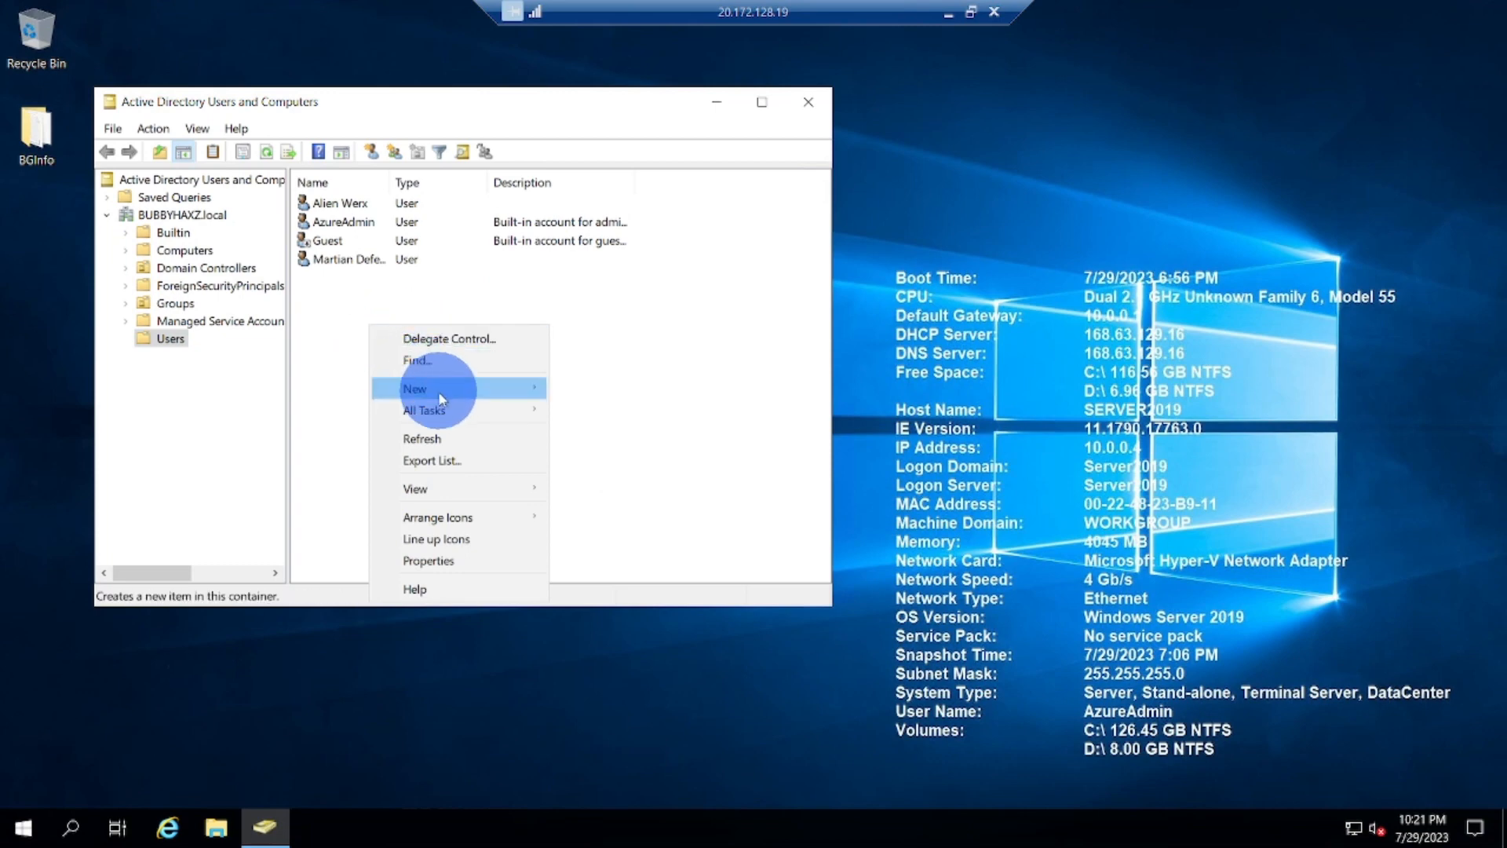
pyautogui.click(470, 388)
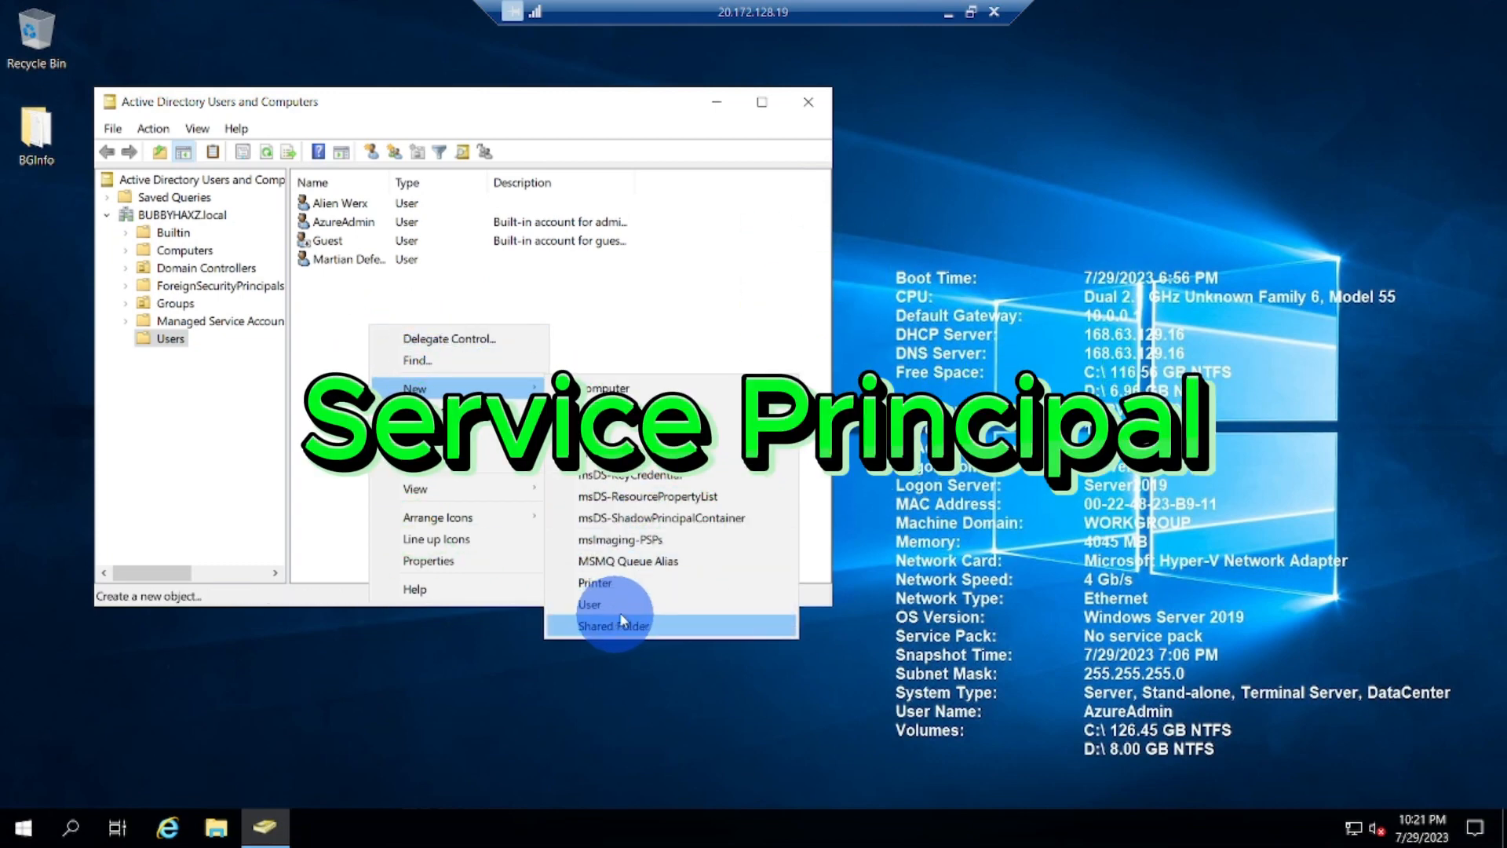
pyautogui.click(596, 604)
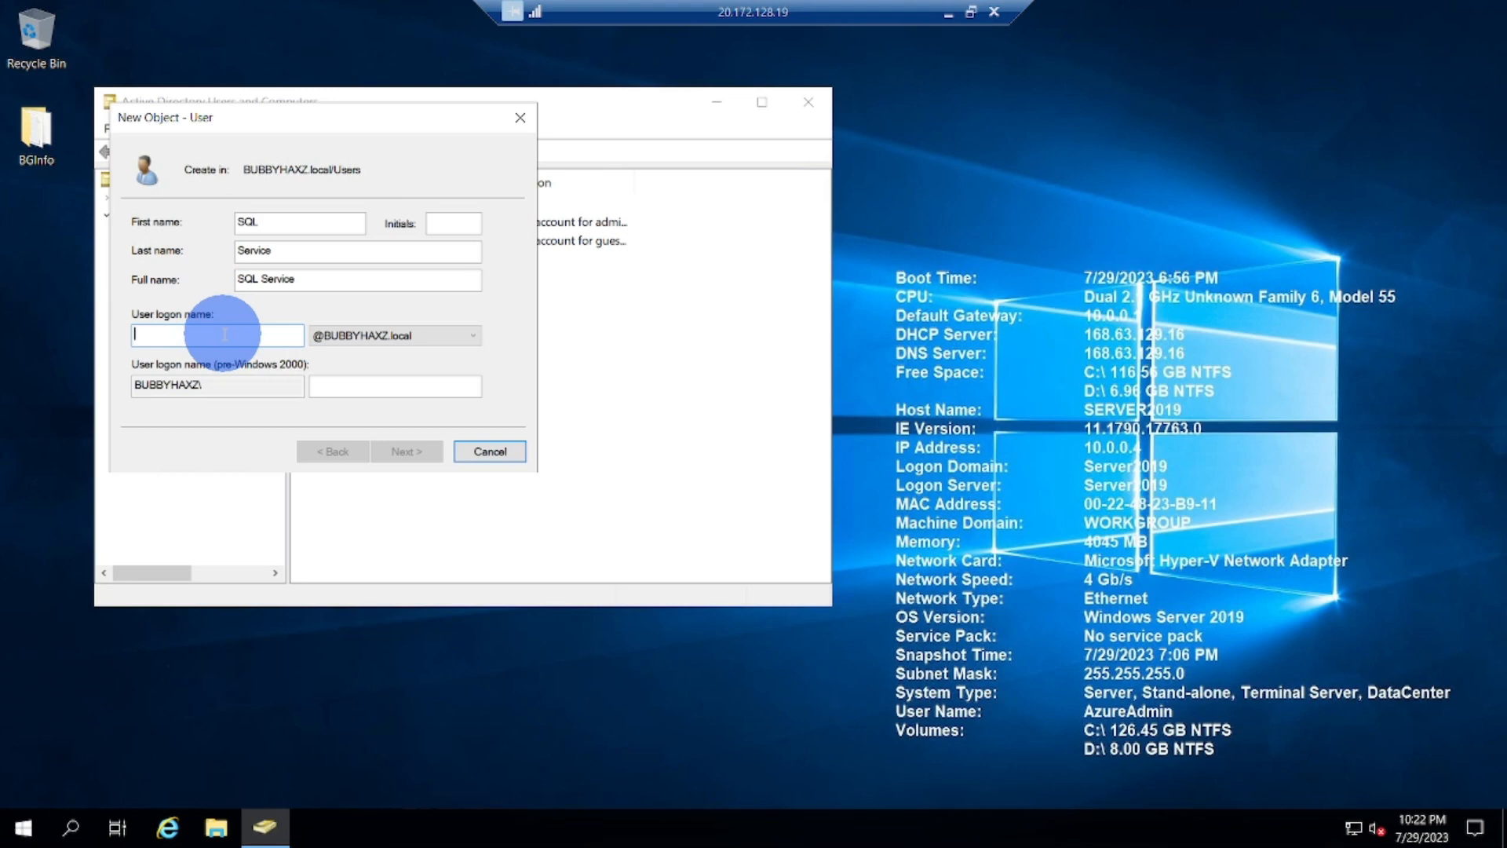
pyautogui.write('SQ')
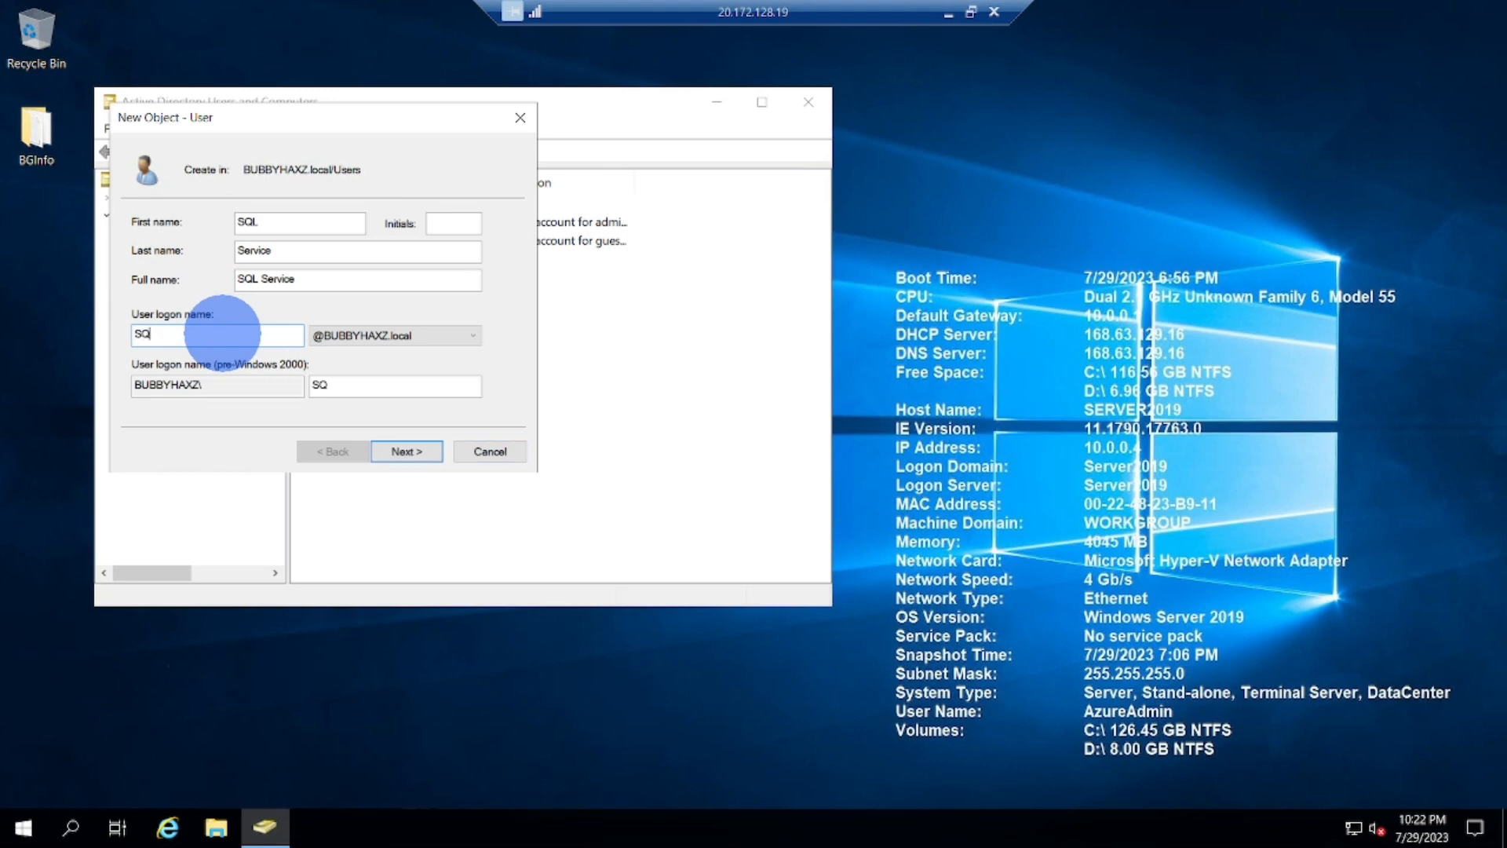
pyautogui.write('L')
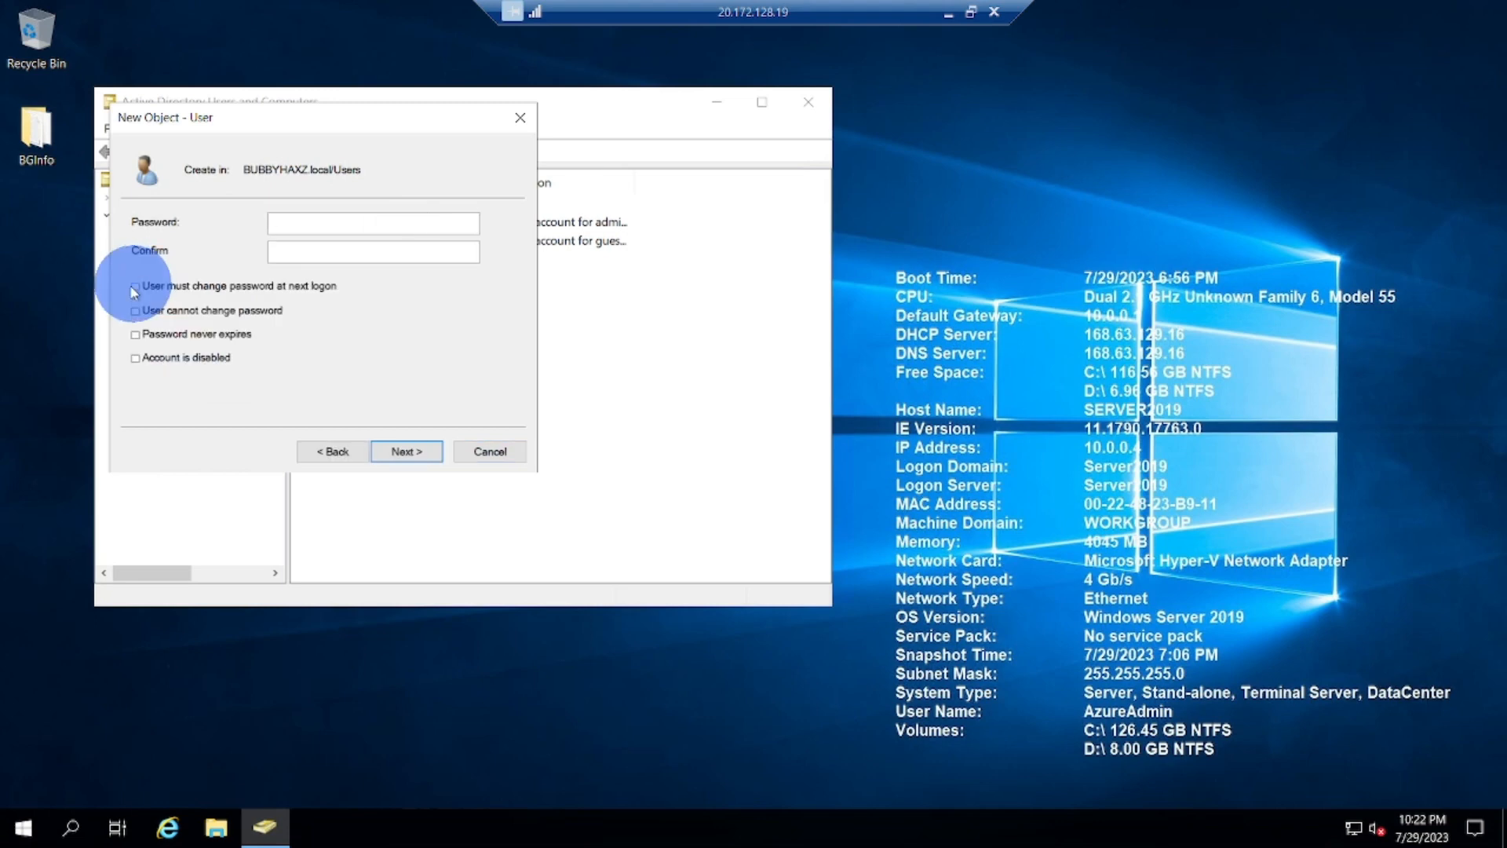
# Turn off the forced password change, set the password to never expire, enter the account password and create the SQL Service user.
pyautogui.click(136, 287)
pyautogui.click(134, 334)
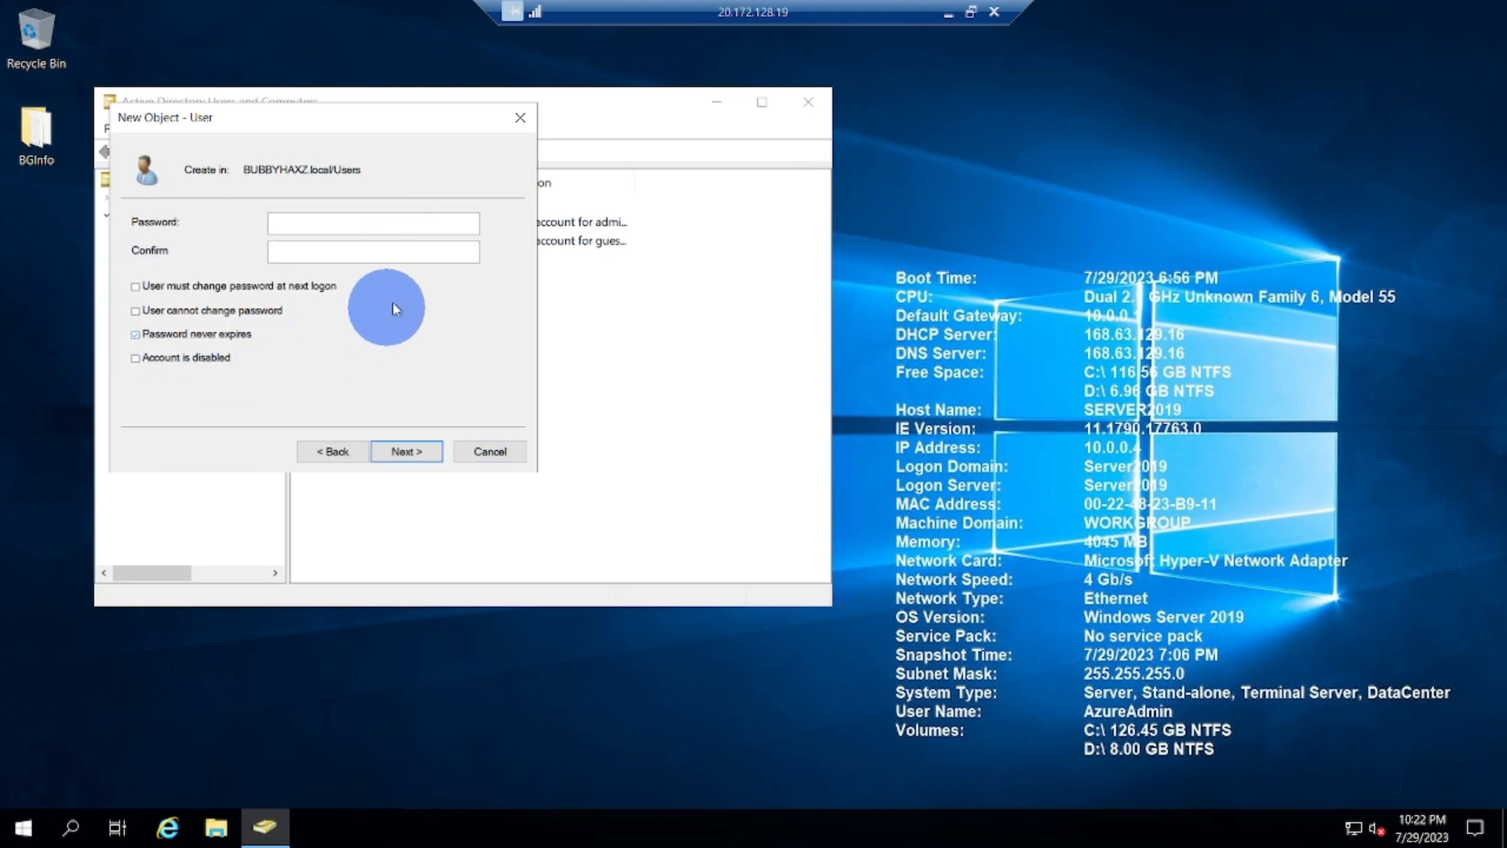
pyautogui.click(297, 223)
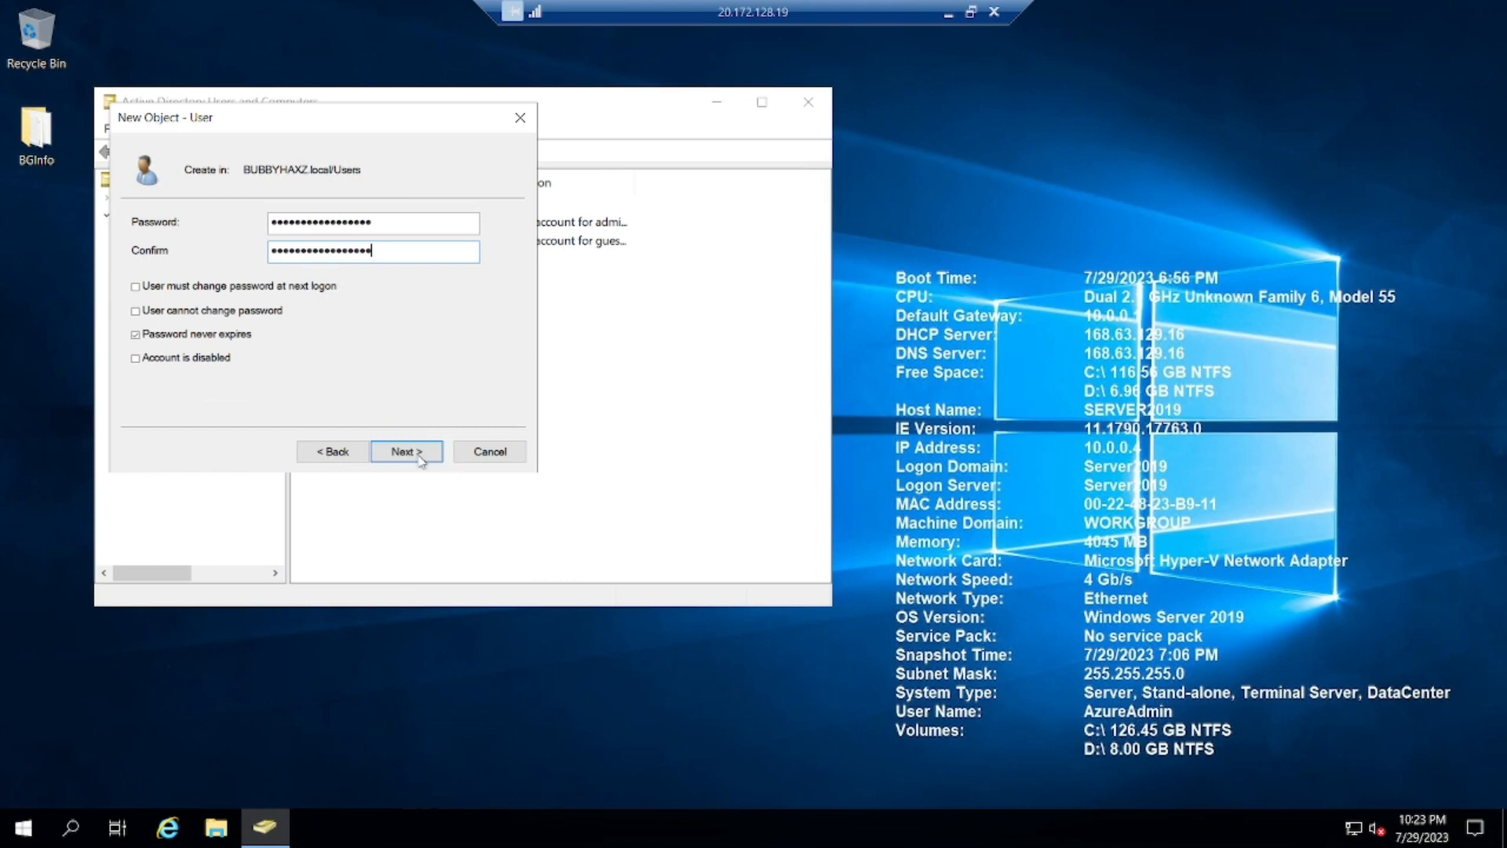
pyautogui.click(408, 451)
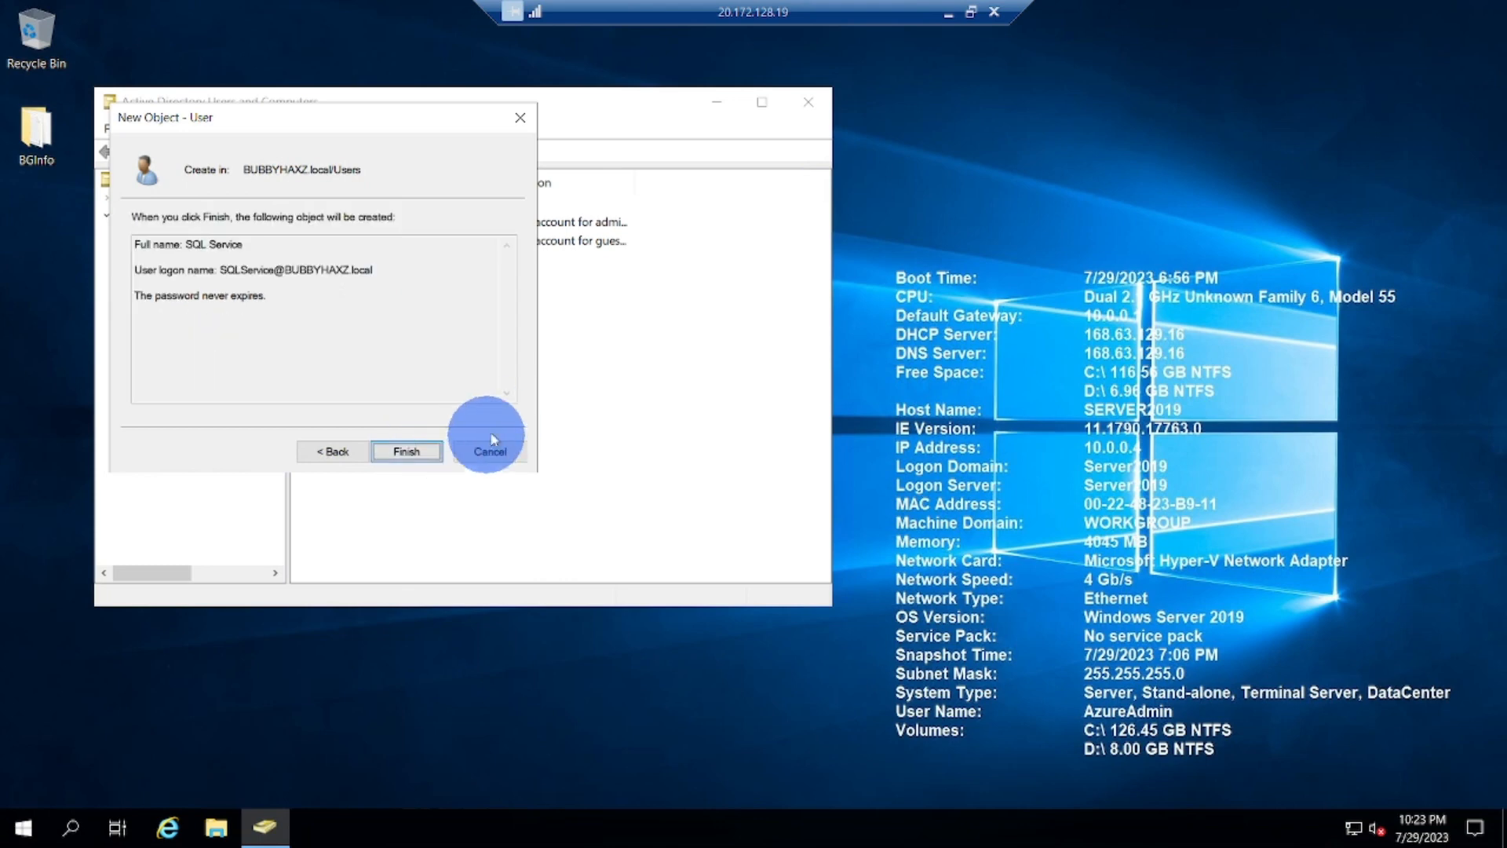
pyautogui.click(412, 455)
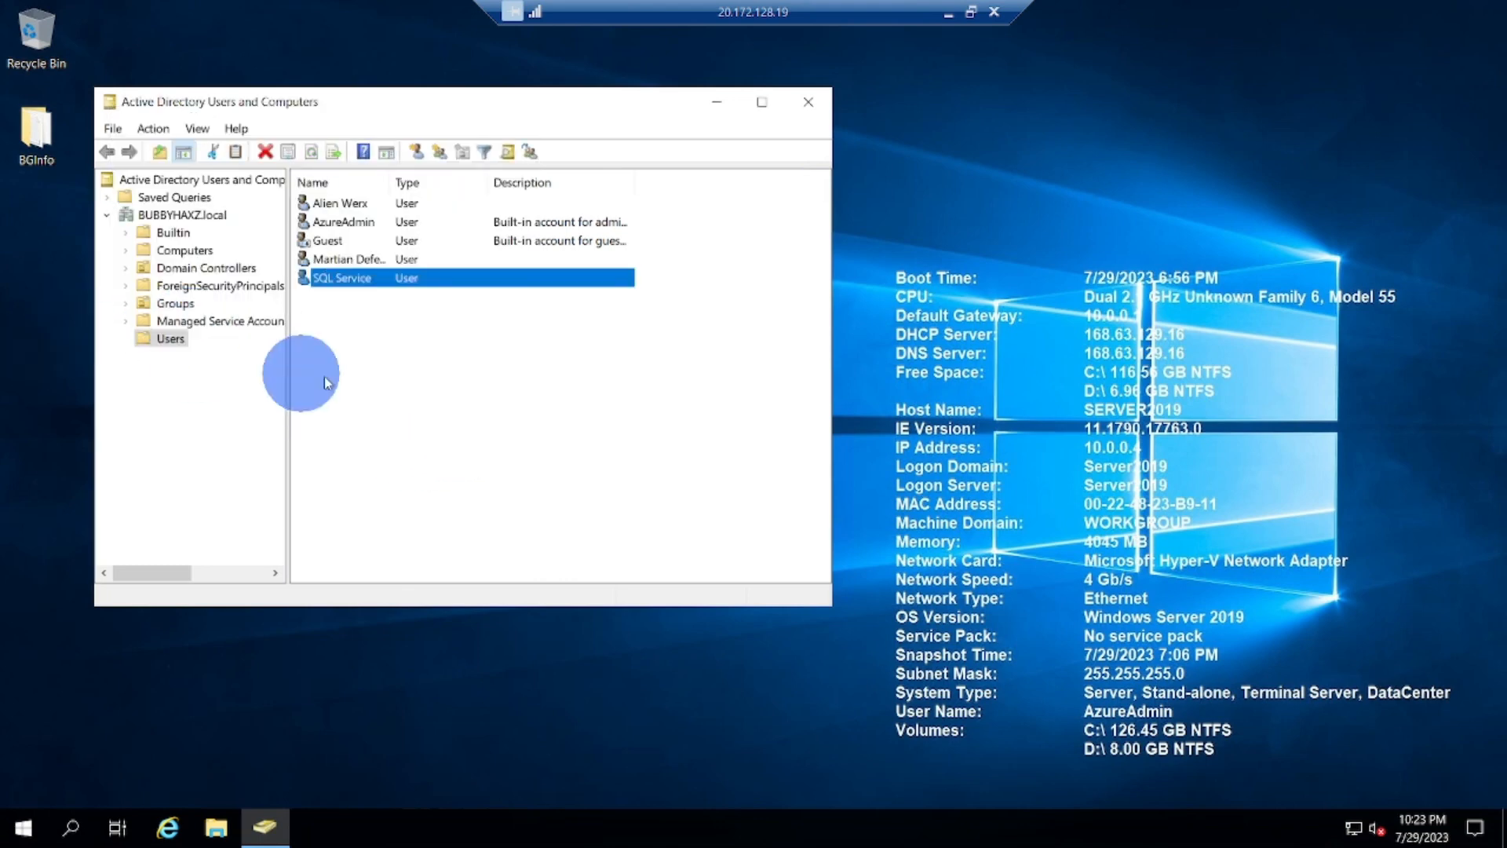
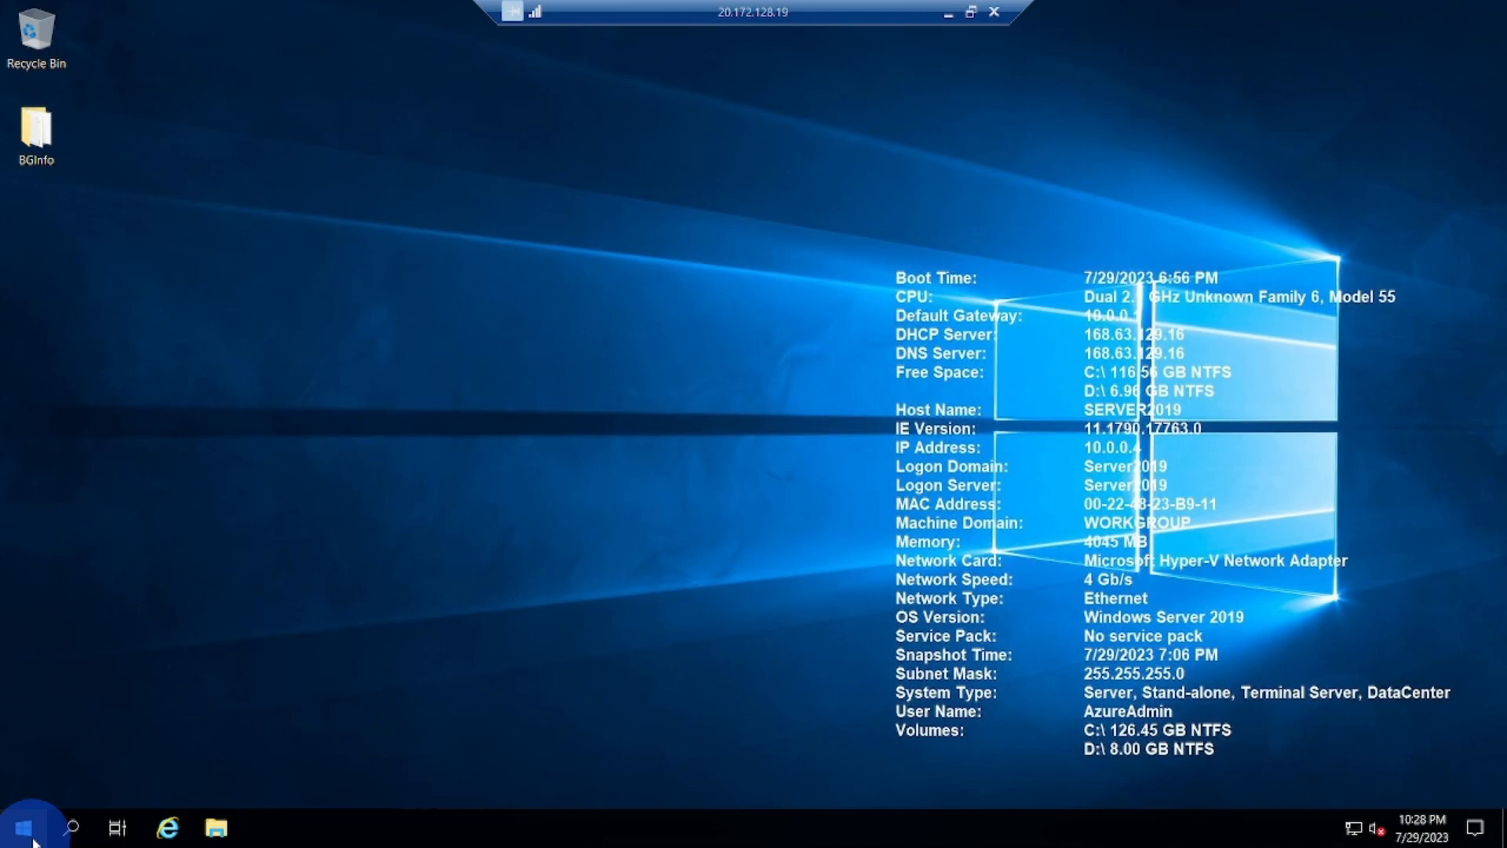
# Open PowerShell with administrator rights on the Windows Server and begin a setspn command.
pyautogui.rightClick(39, 839)
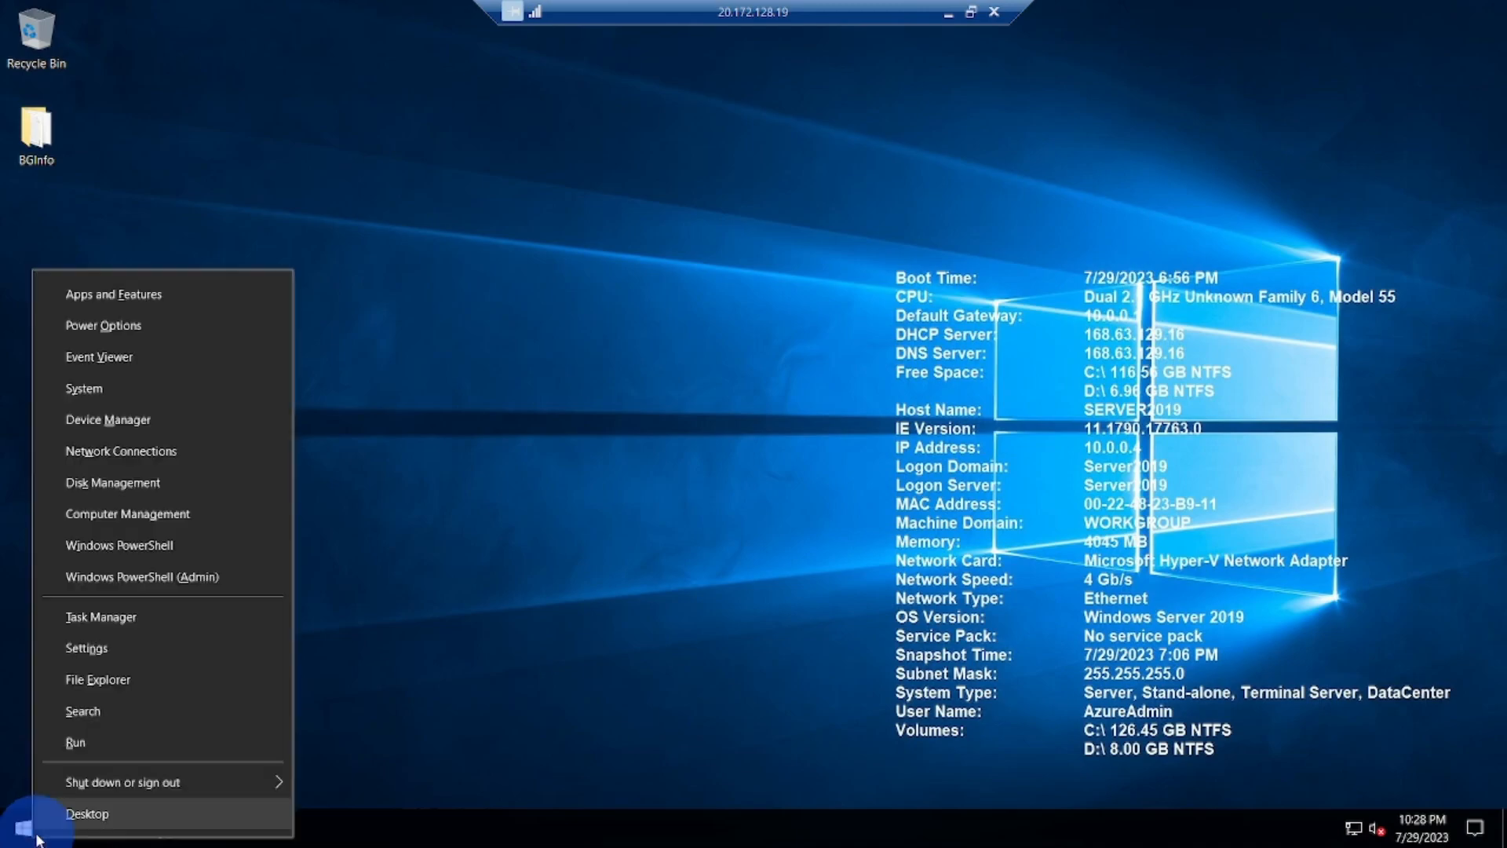
pyautogui.click(136, 581)
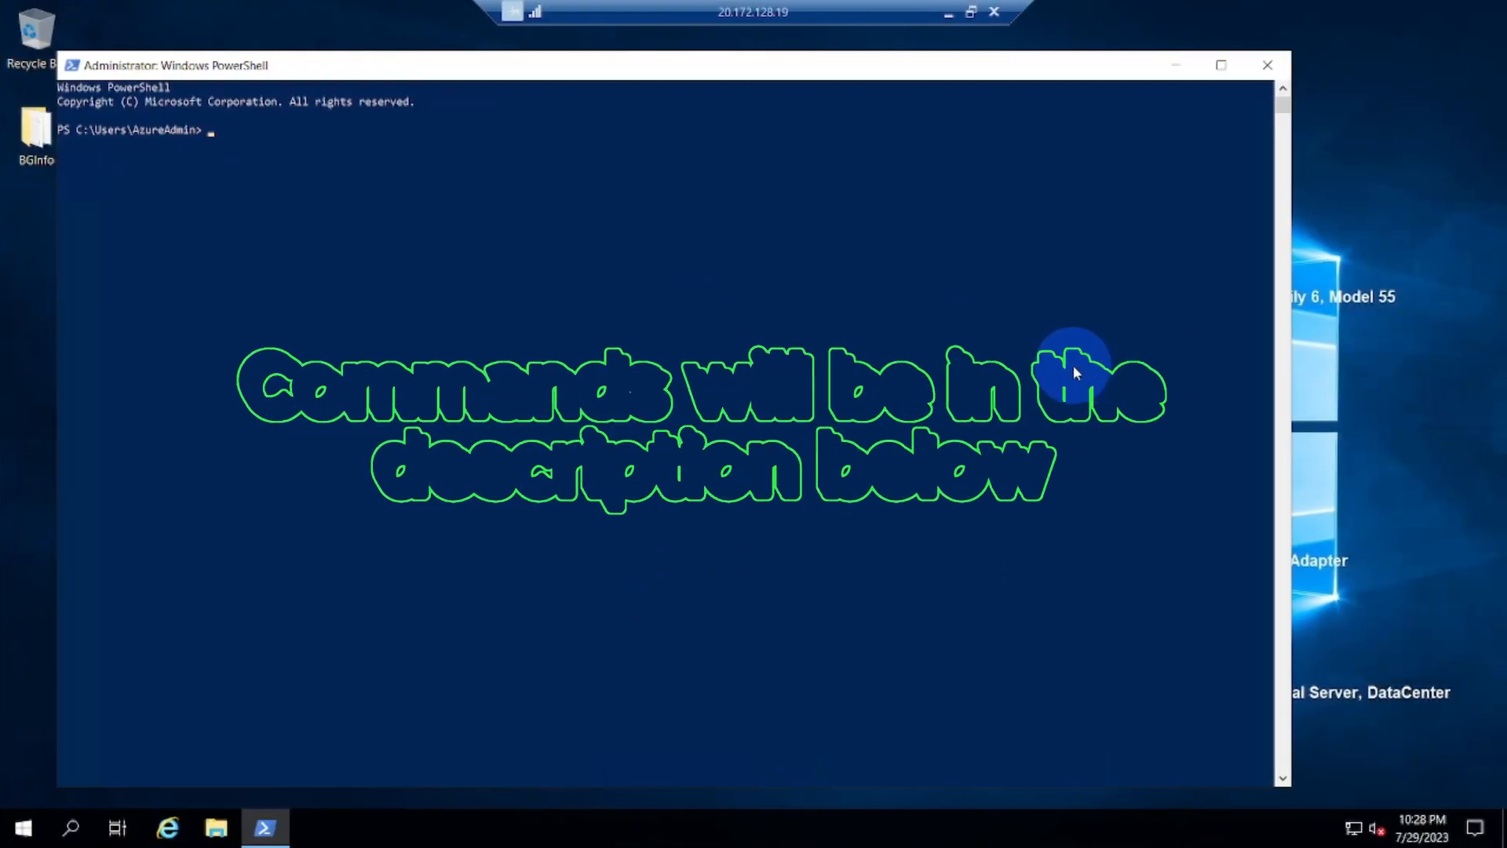
pyautogui.write('setspn -')
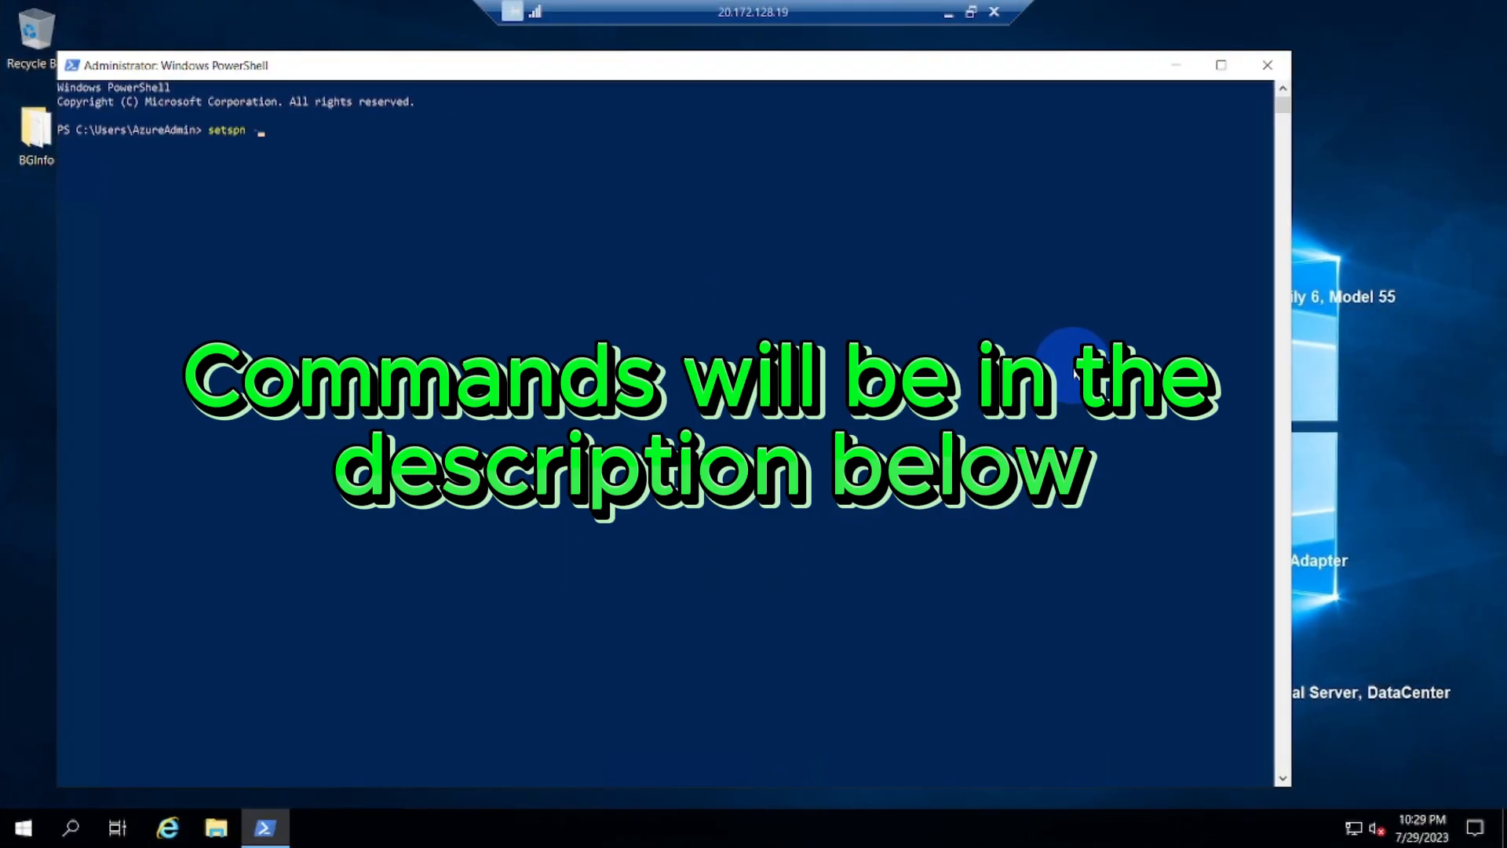
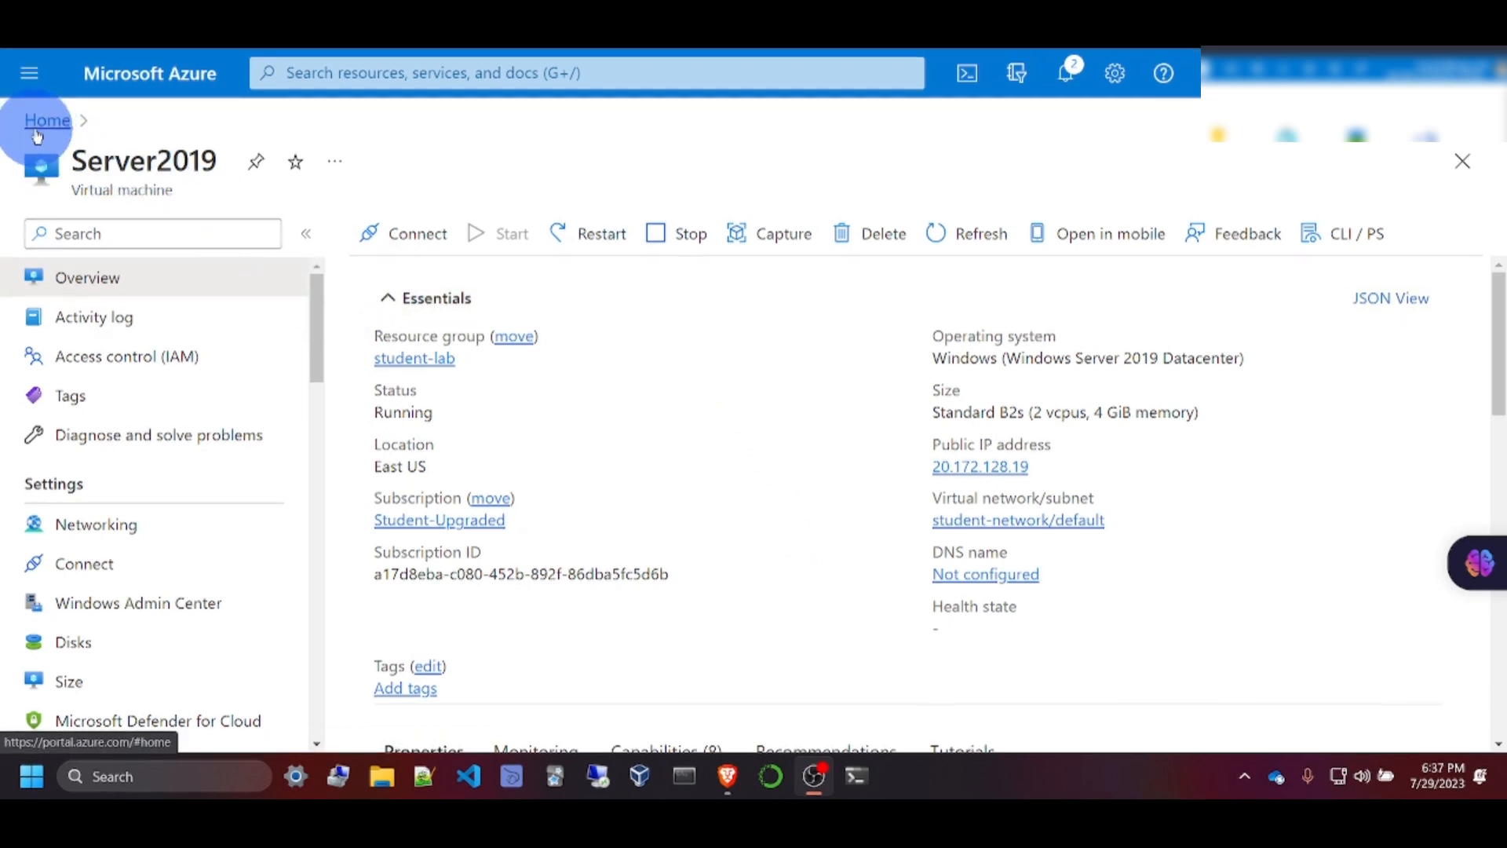
# Switch to the Azure portal and start a virtual machine named Alien-Machine in student-lab with no infrastructure redundancy required.
pyautogui.click(61, 126)
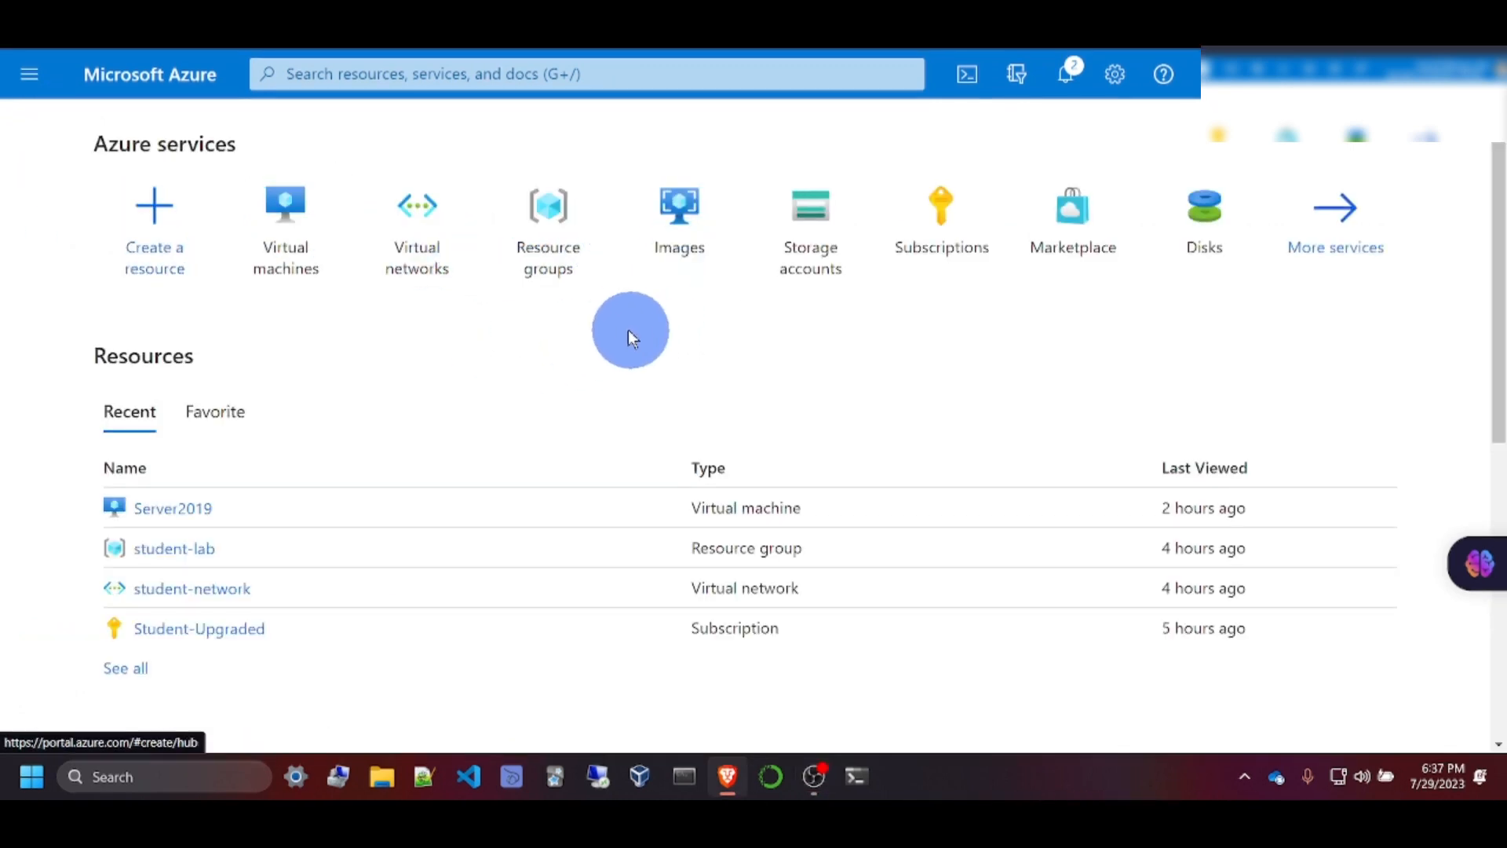
pyautogui.click(284, 206)
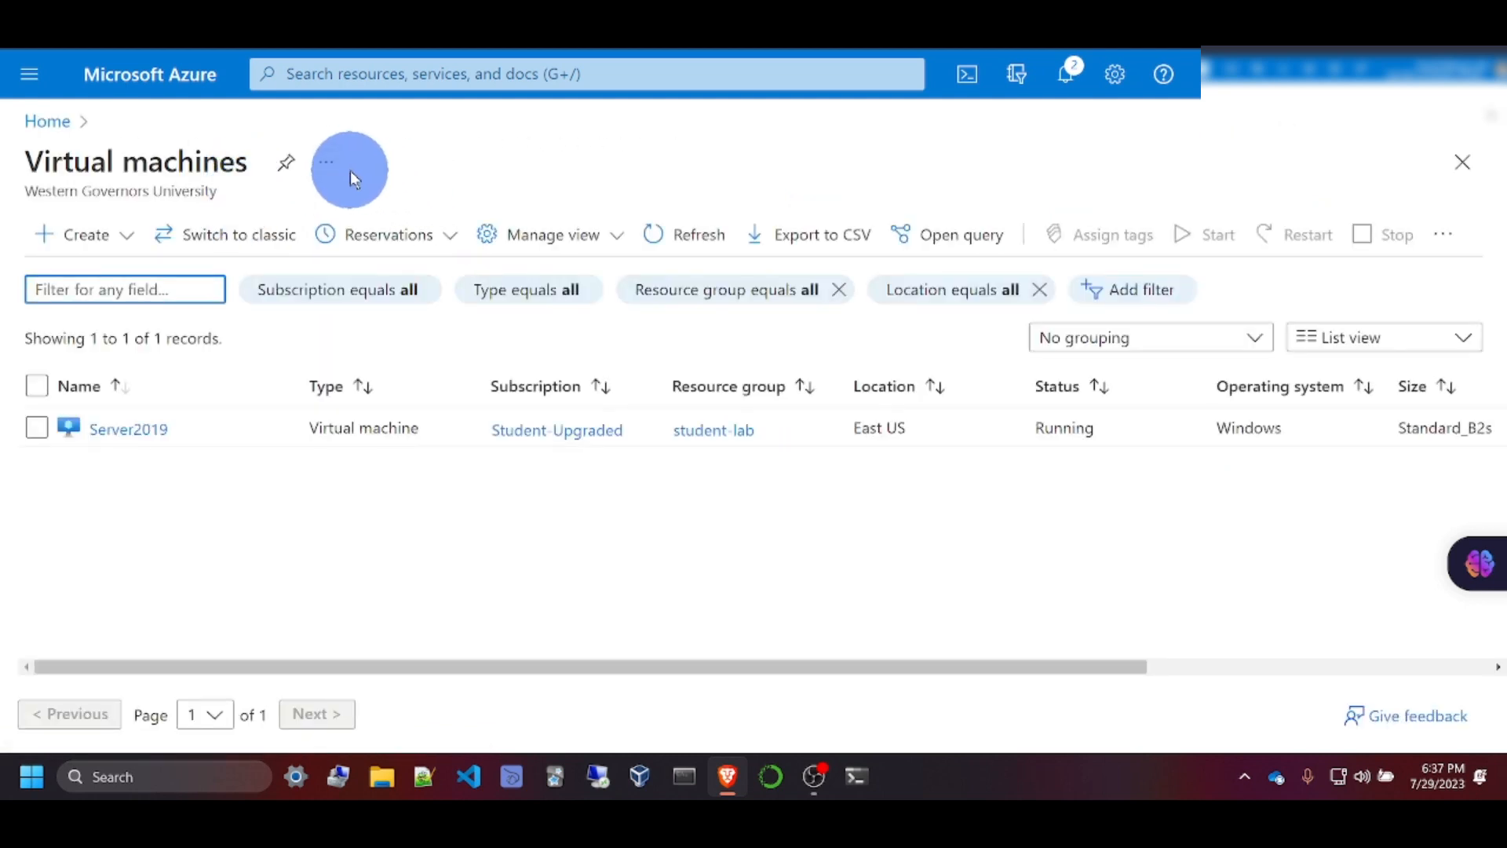
pyautogui.click(29, 233)
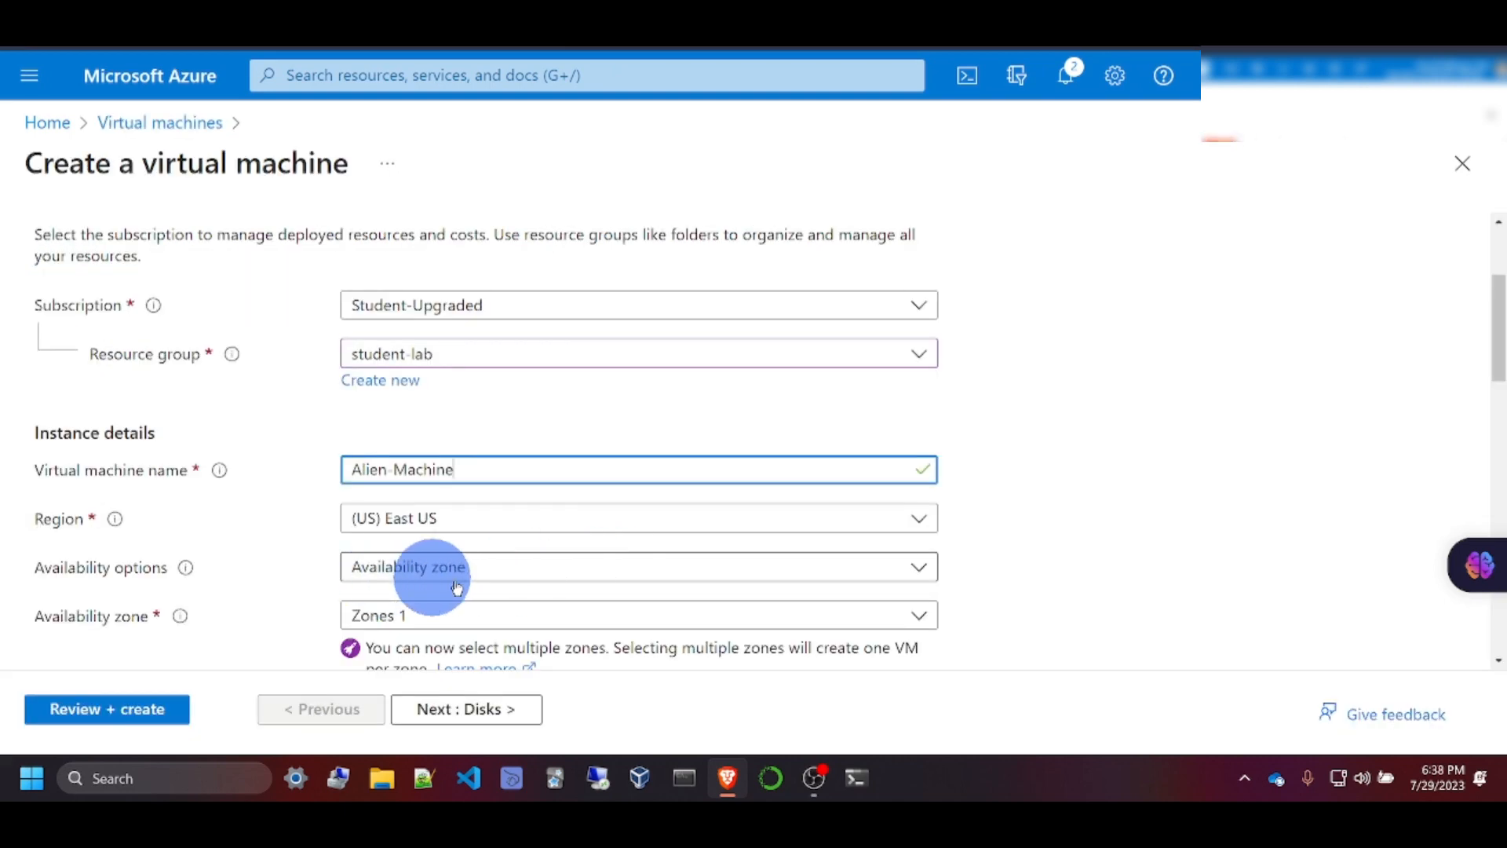
pyautogui.click(678, 569)
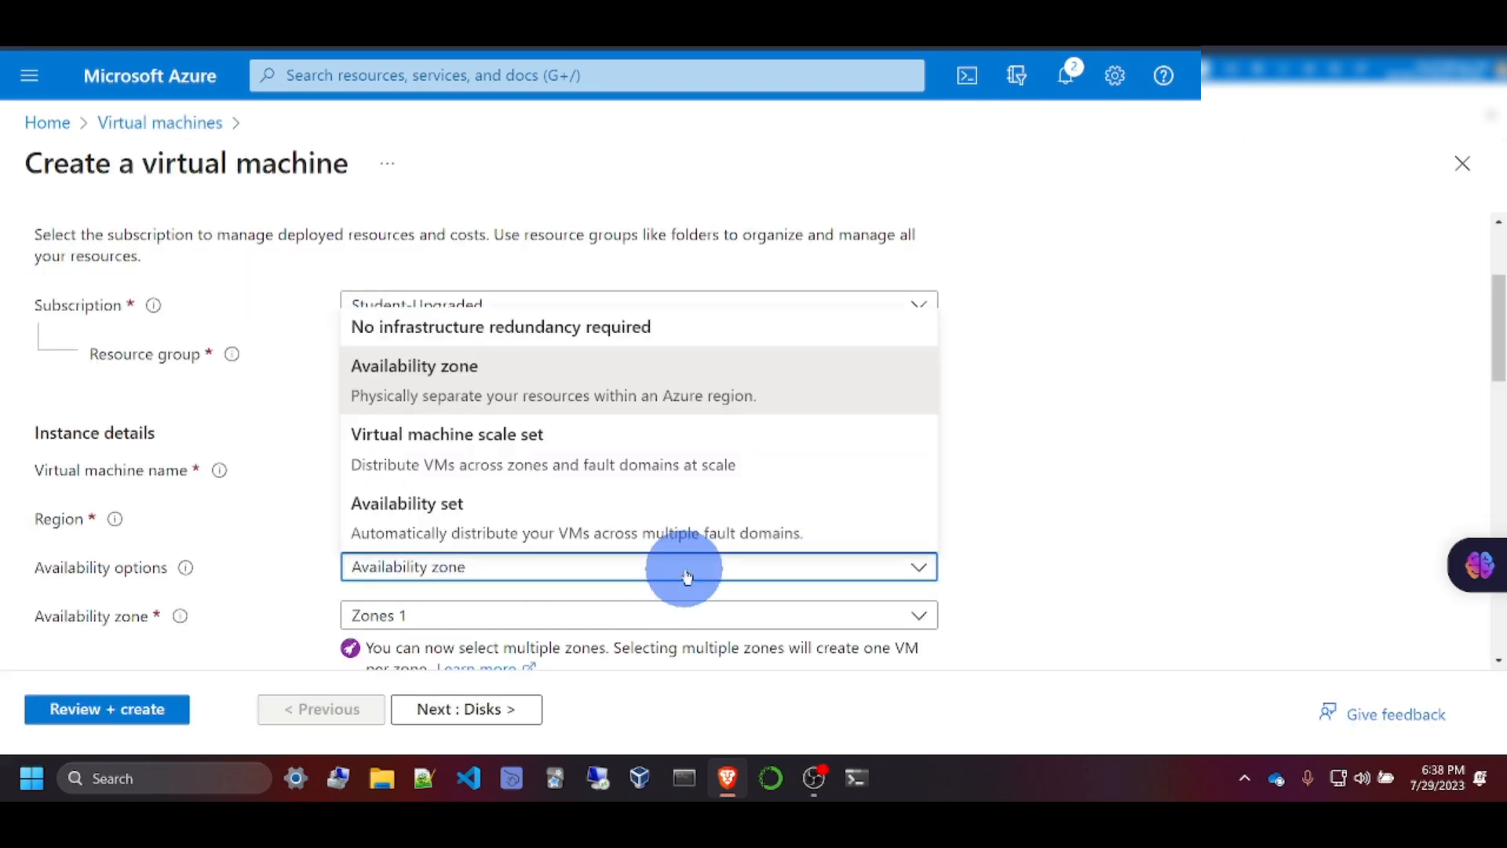
pyautogui.click(592, 328)
pyautogui.scroll(-2, 620, 455)
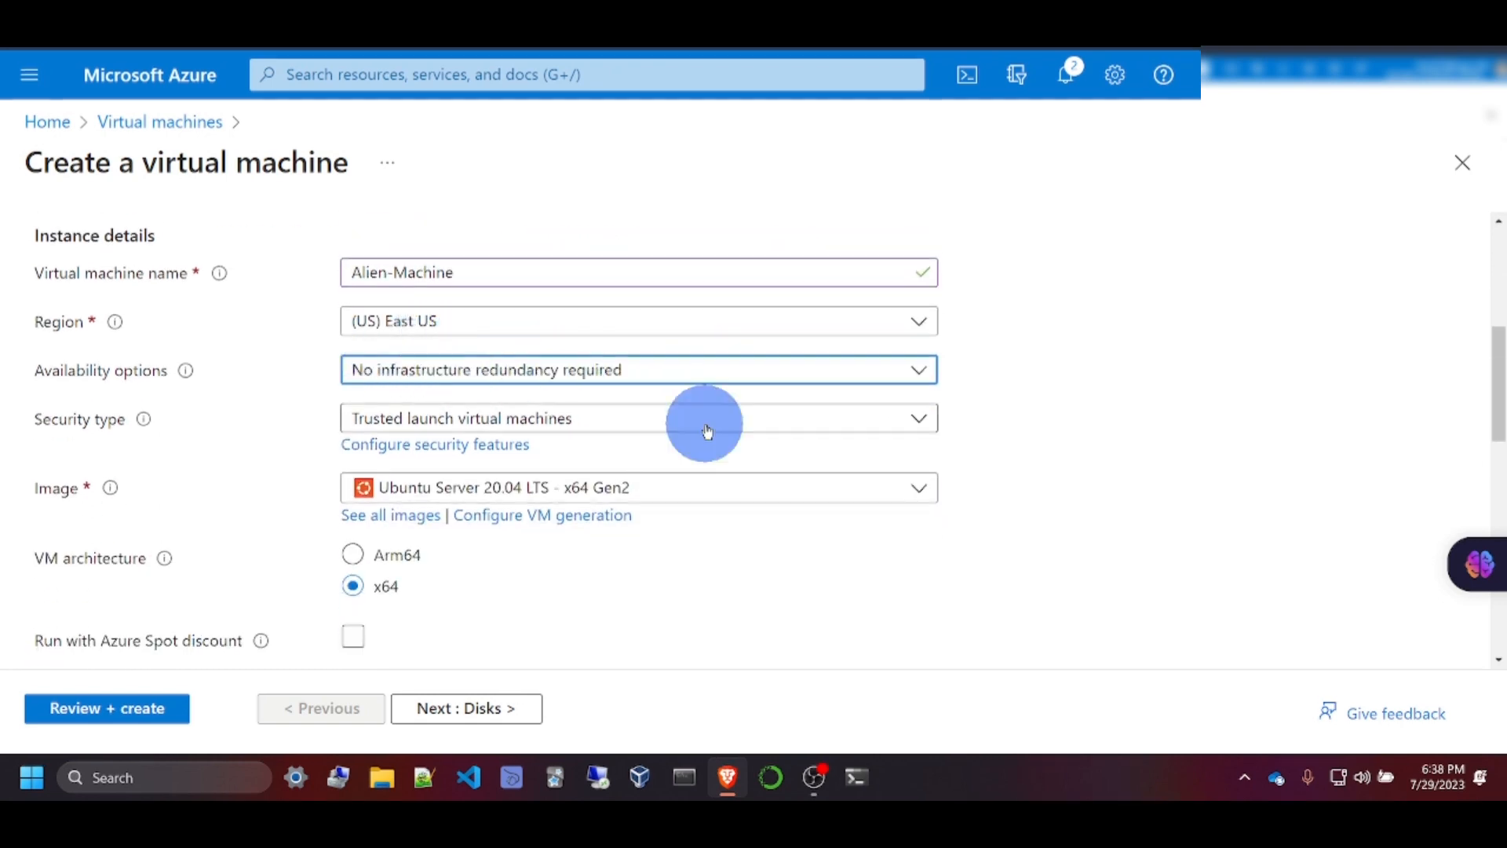
# Choose Windows 10 Pro, version 22H2 - x64 Gen2 as the image for Alien-Machine.
pyautogui.scroll(-1, 706, 408)
pyautogui.click(837, 404)
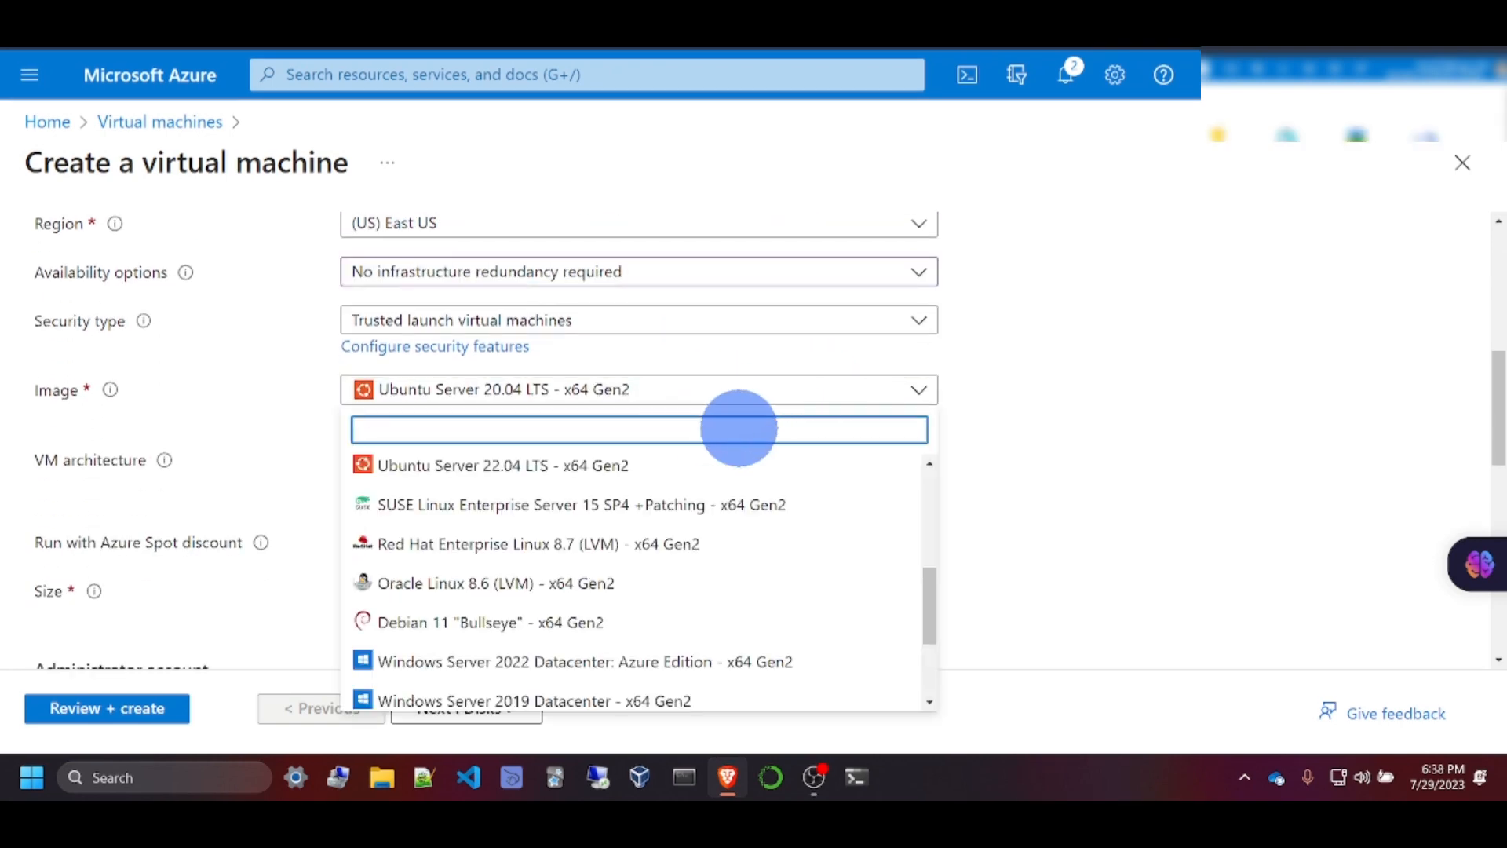
pyautogui.scroll(-2, 518, 597)
pyautogui.click(521, 612)
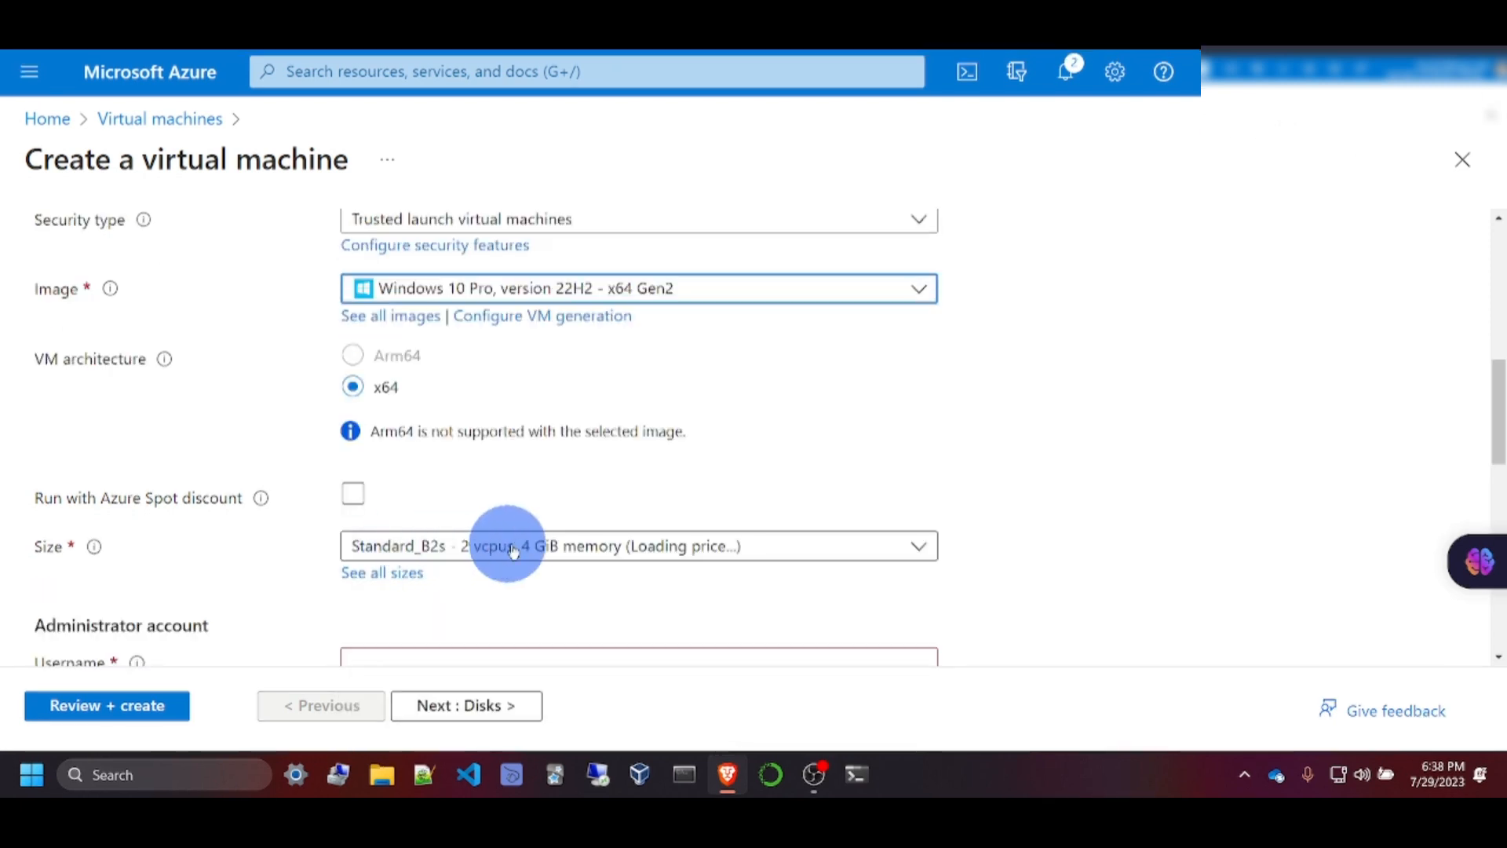
# Set the administrator account's username to Alien and fill in the account password.
pyautogui.scroll(-2, 649, 511)
pyautogui.click(389, 465)
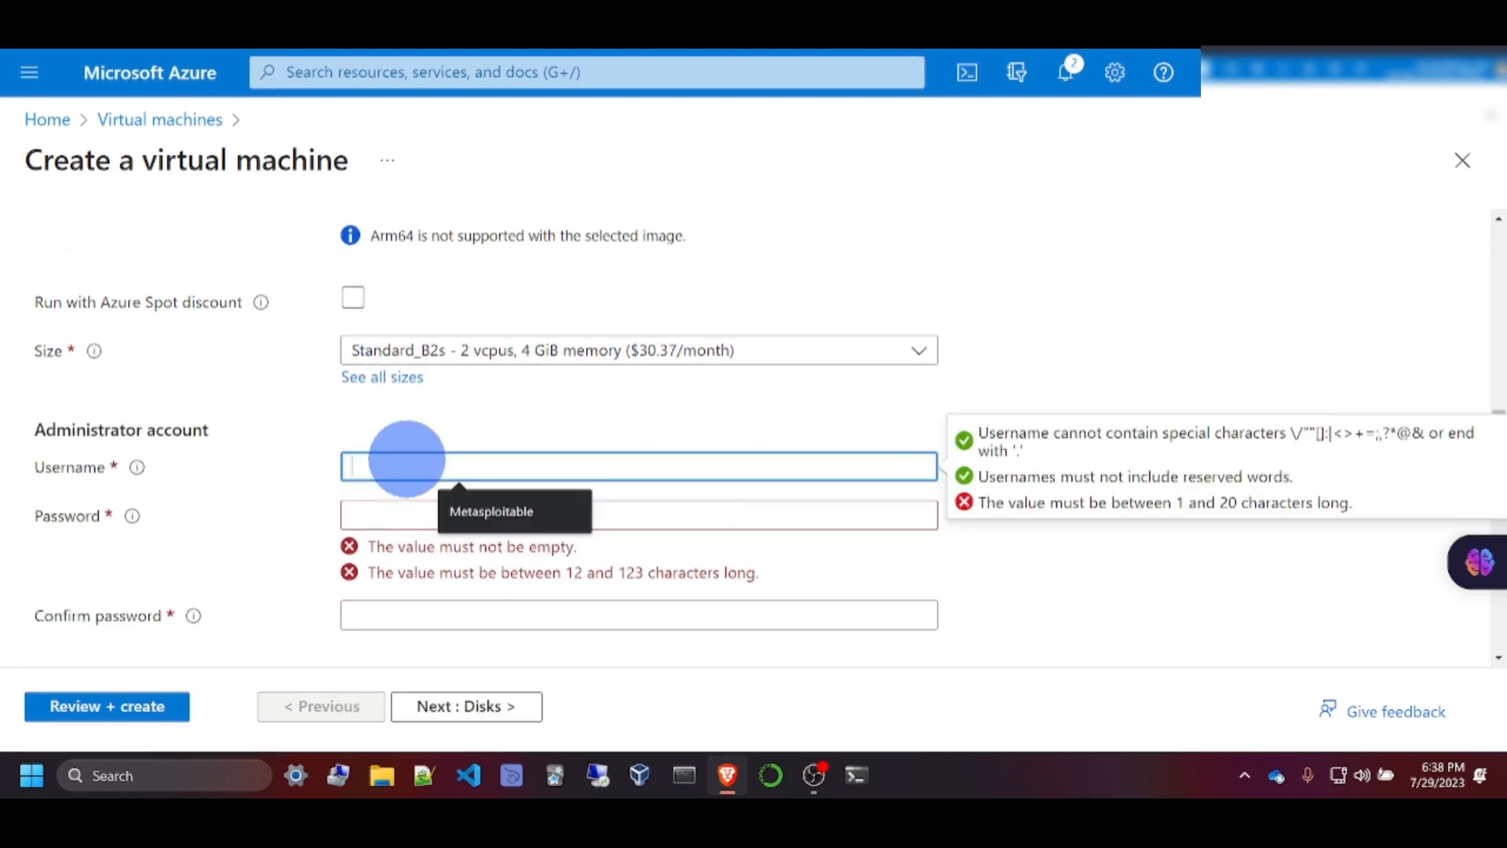
pyautogui.write('Alien')
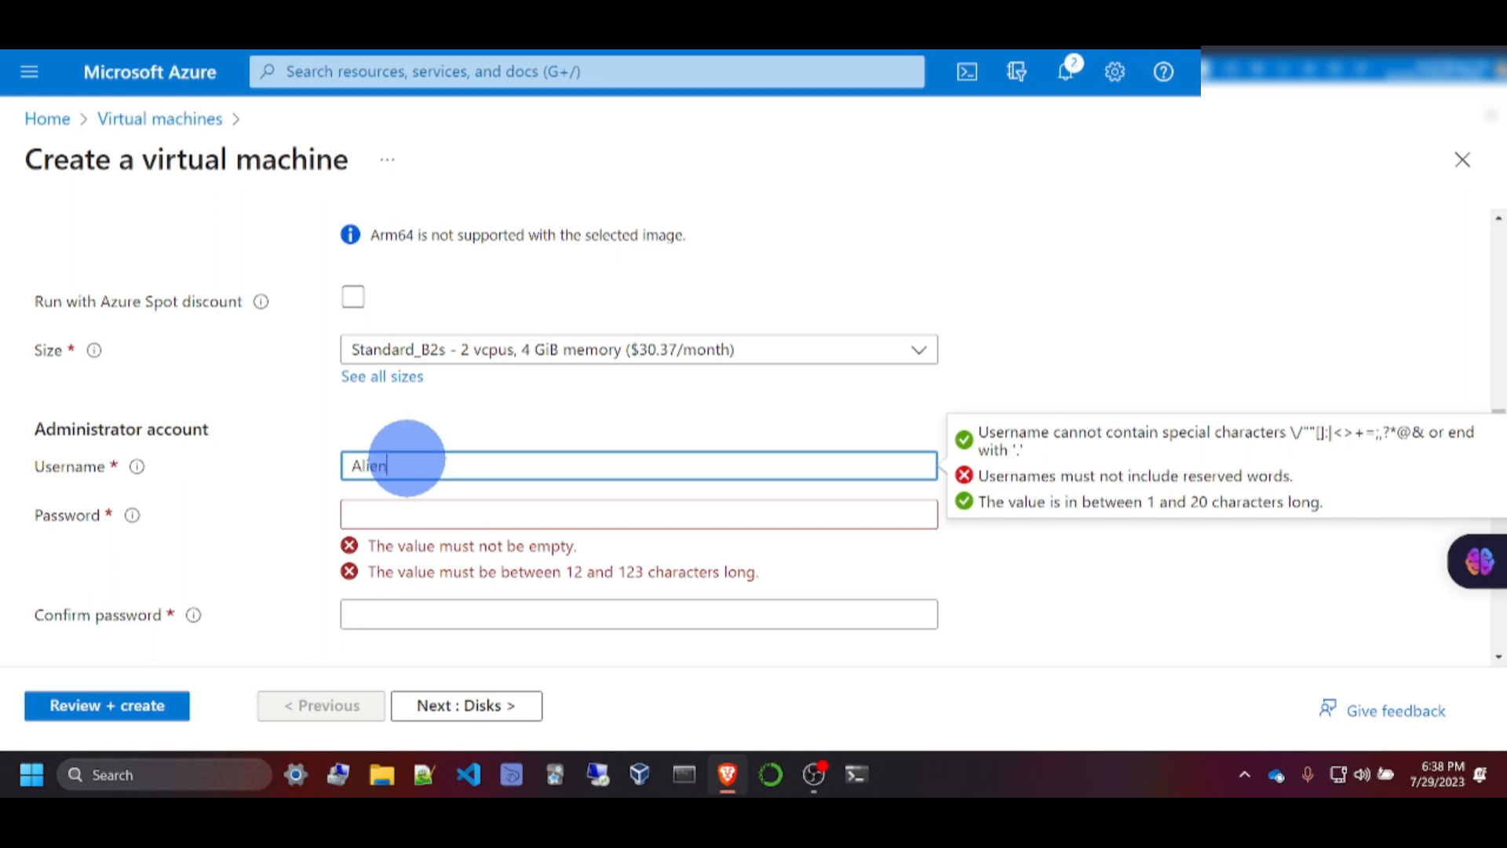
pyautogui.click(355, 515)
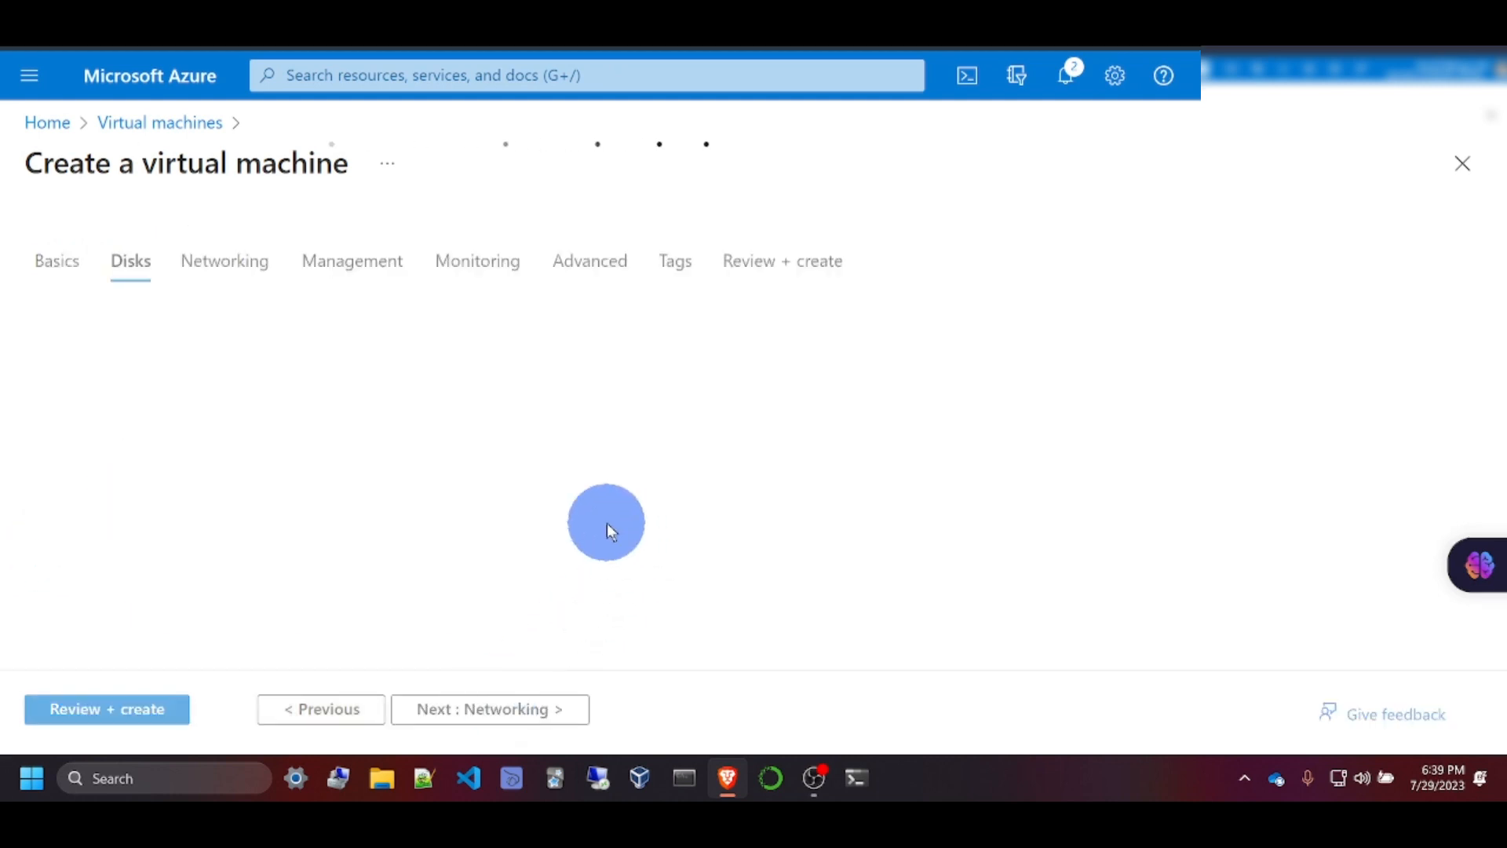
# Set the OS disk type to locally-redundant Standard SSD and continue to the networking settings.
pyautogui.scroll(-4, 481, 346)
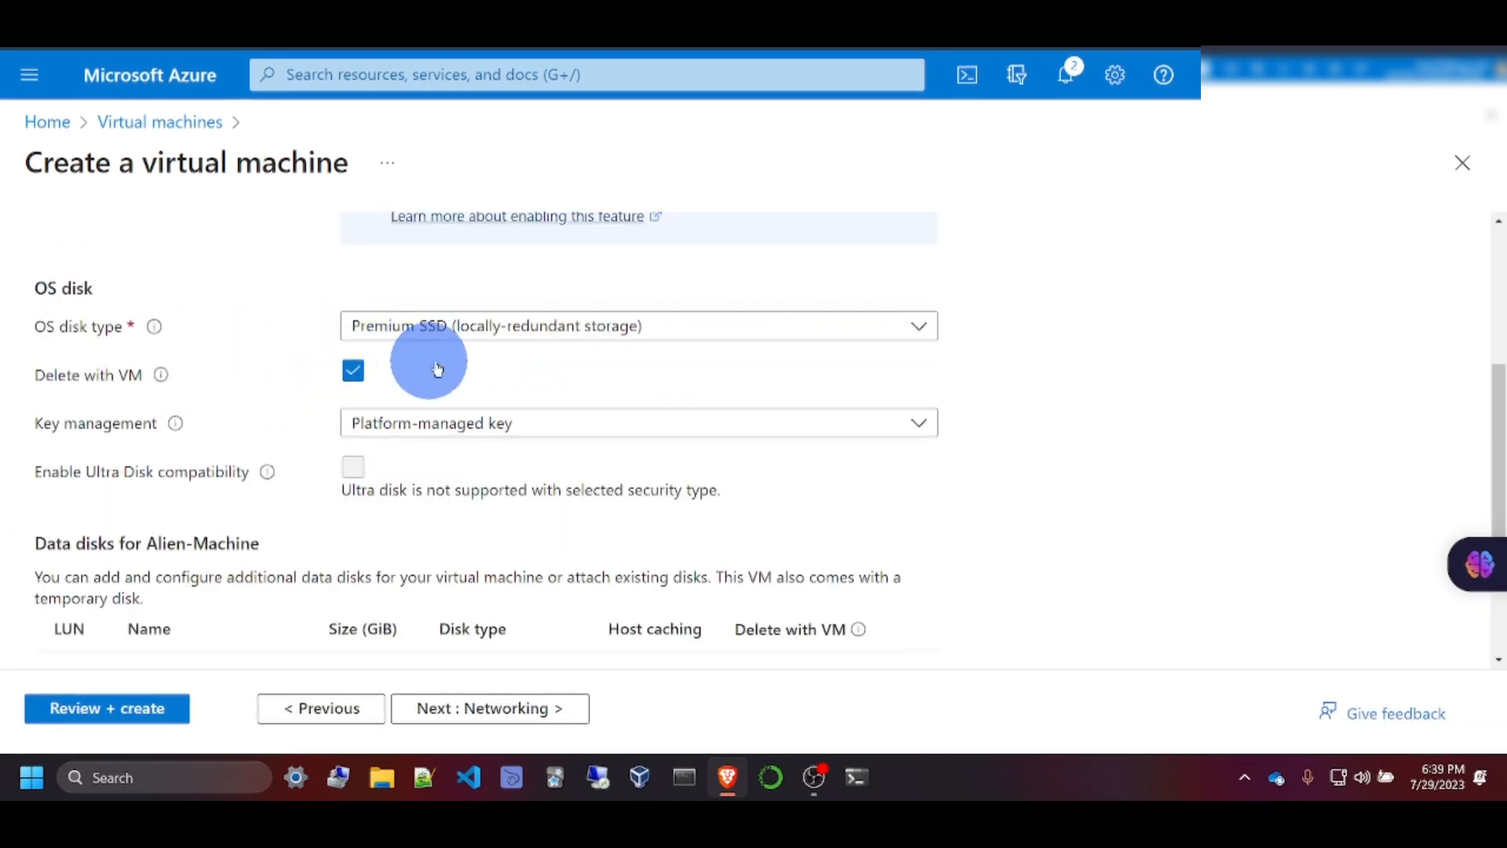
pyautogui.click(863, 333)
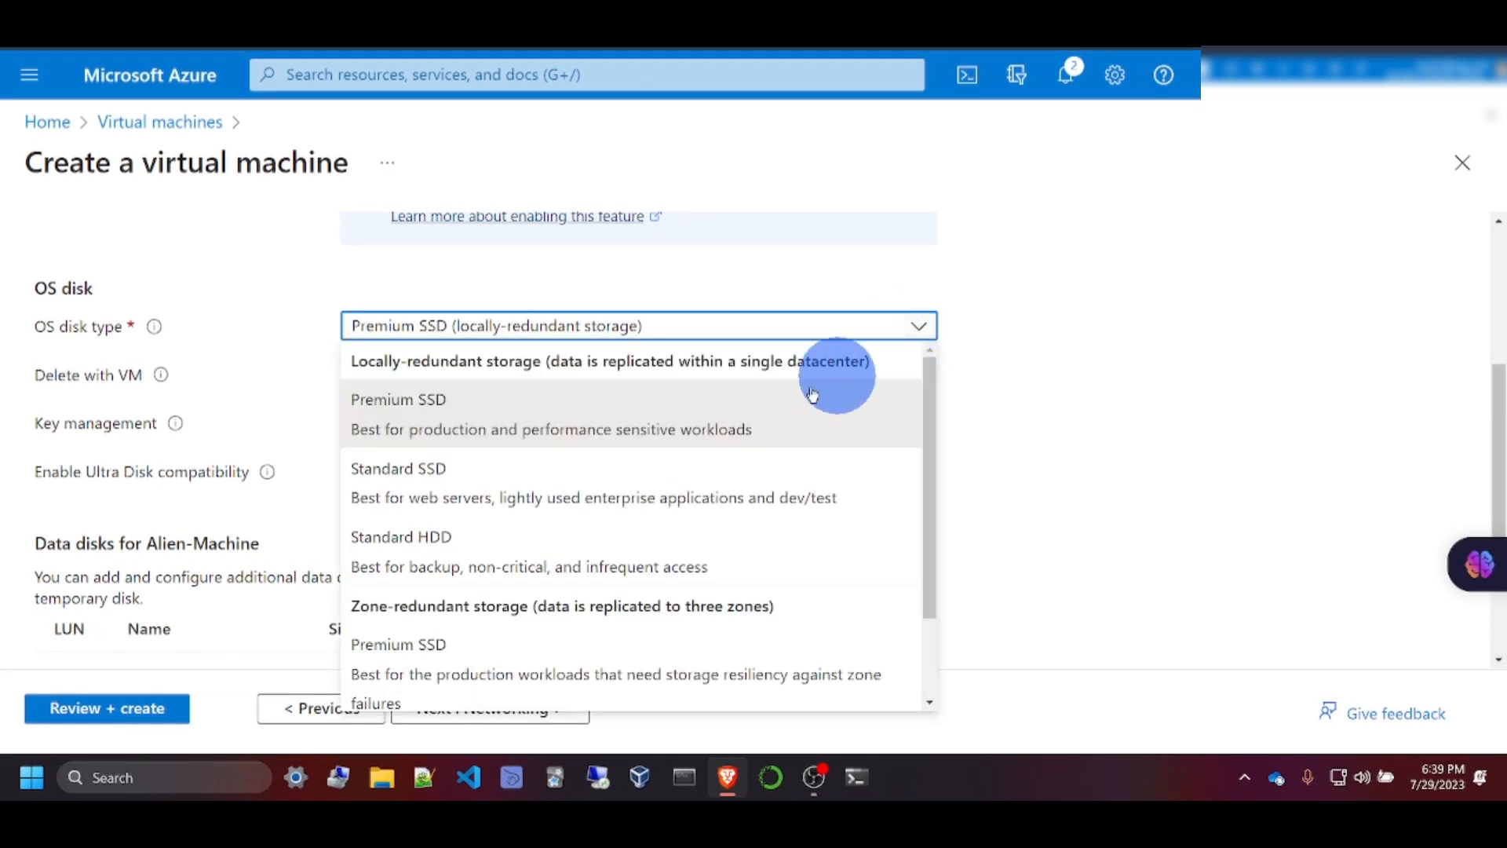
pyautogui.click(469, 505)
pyautogui.click(490, 708)
# Have the public IP and NIC deleted together with the VM, and disable boot diagnostics.
pyautogui.scroll(-3, 697, 400)
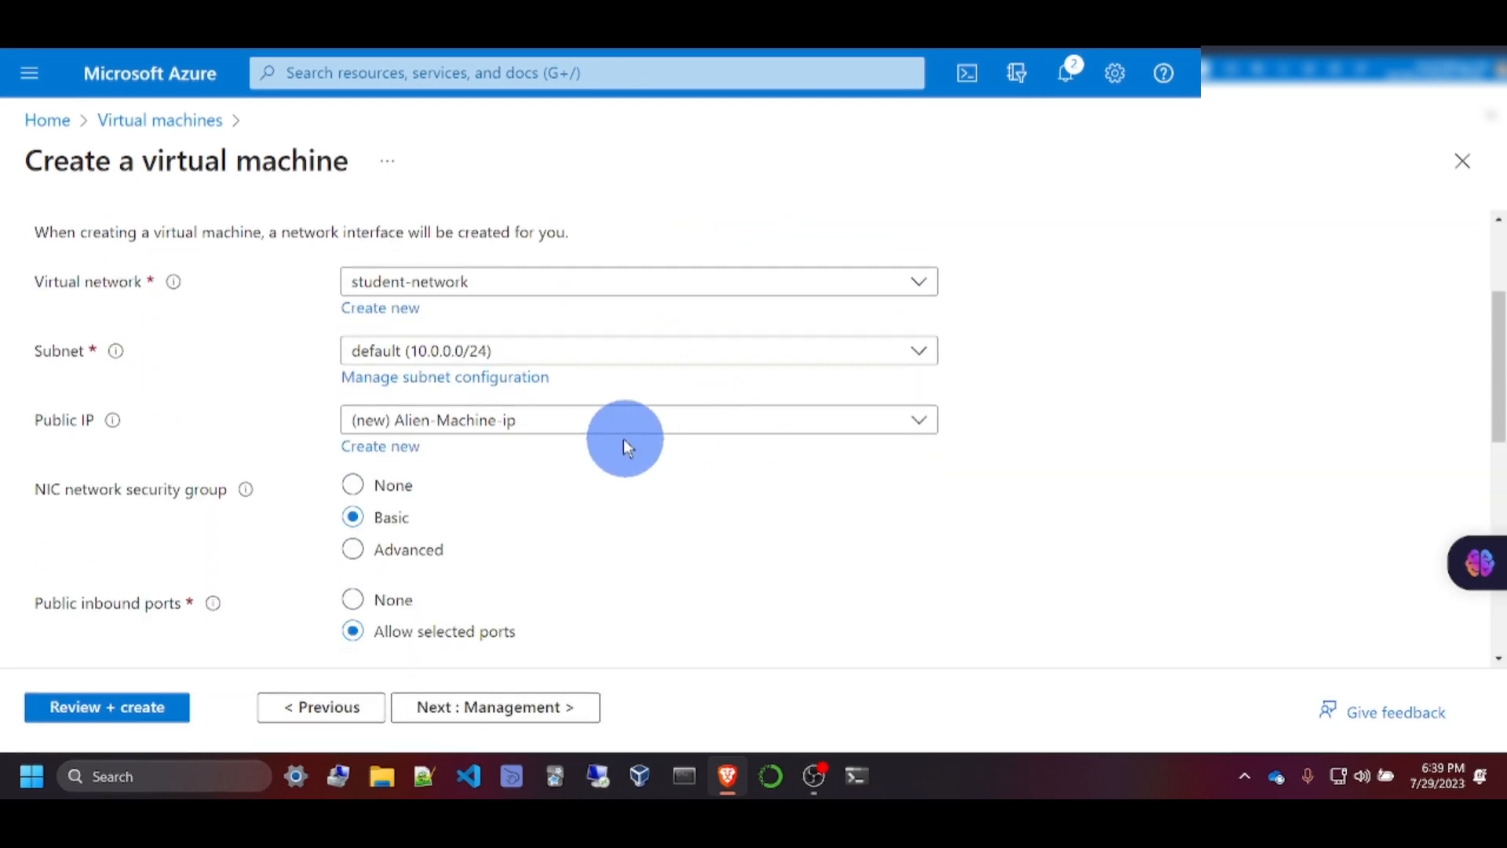
pyautogui.scroll(-1, 624, 440)
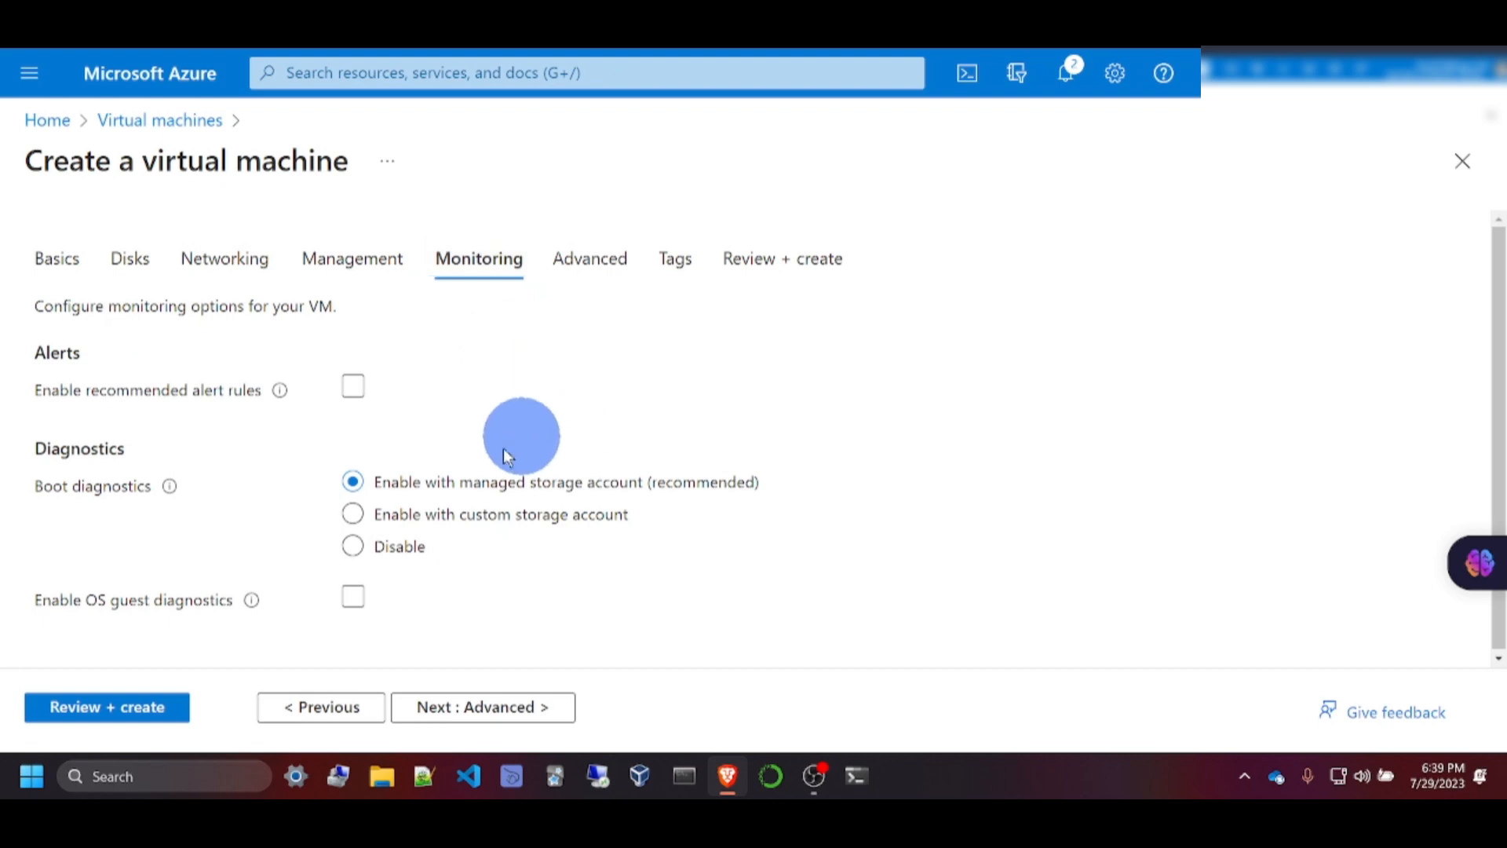
pyautogui.click(353, 545)
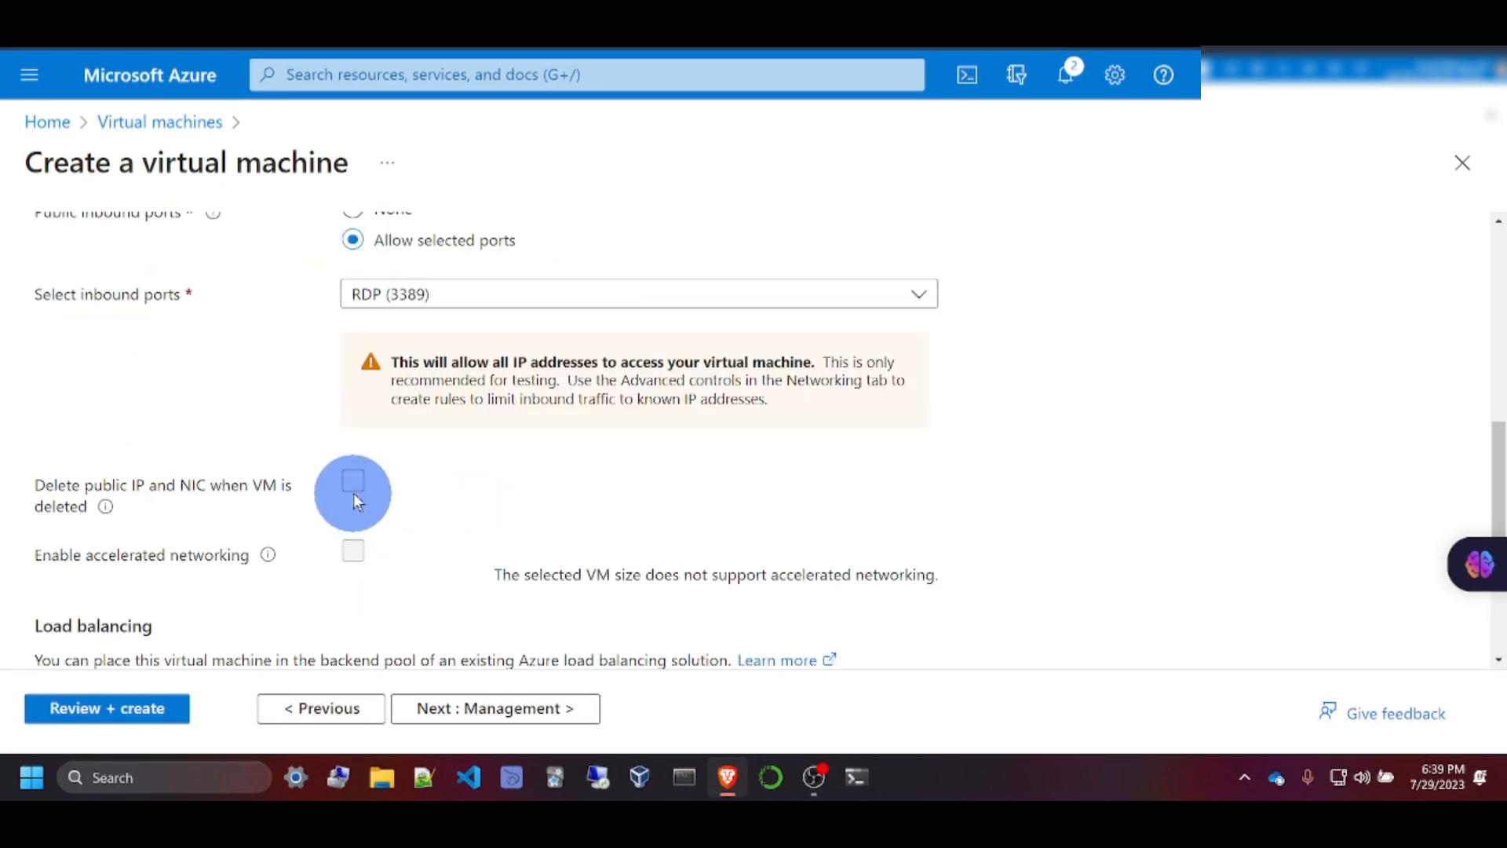
pyautogui.click(353, 481)
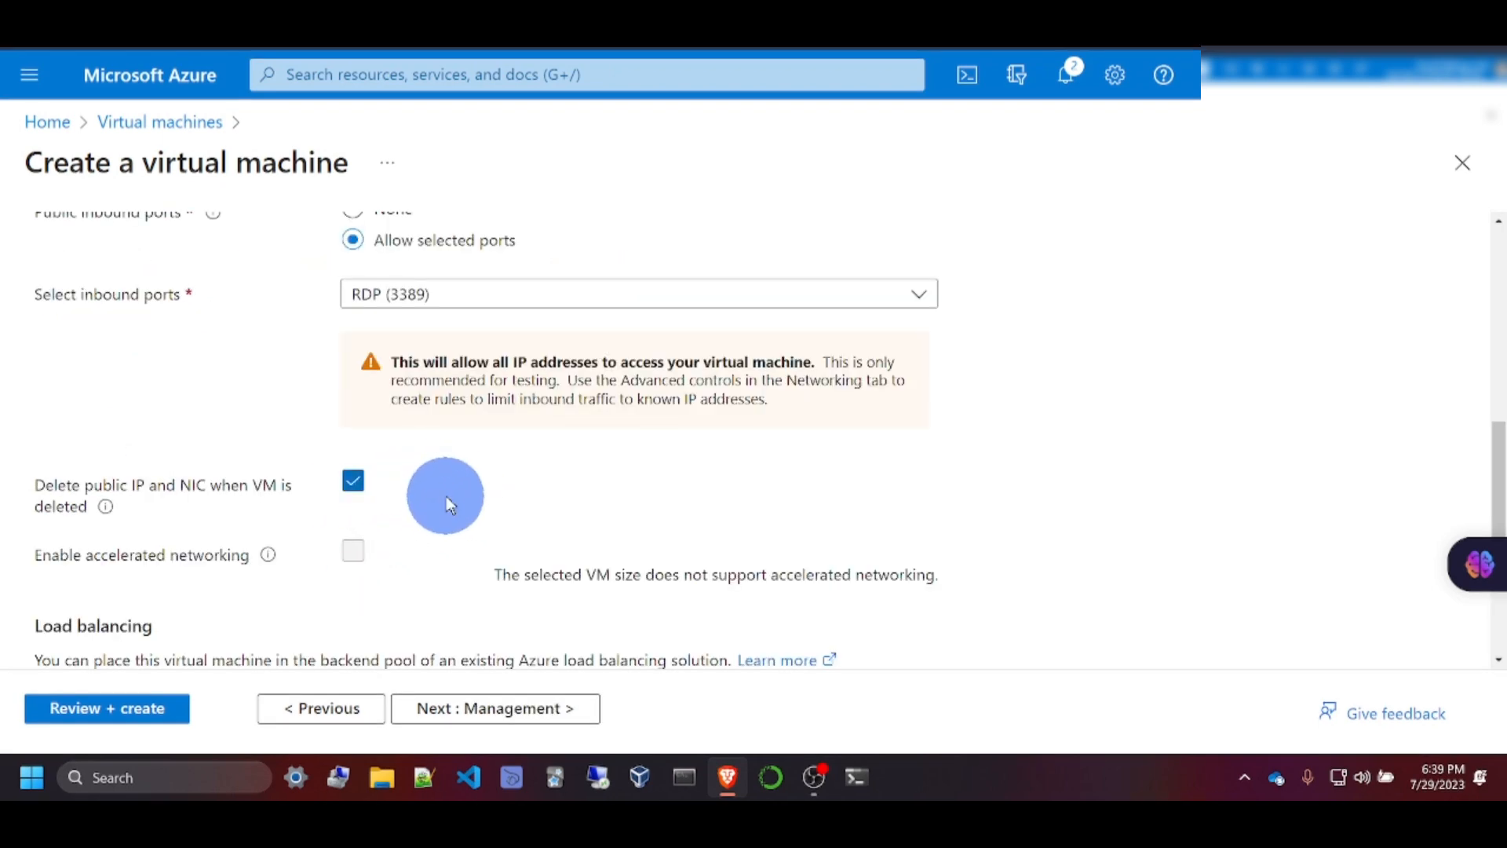
# Create the Alien-Machine virtual machine and return to the virtual machines service to deploy another Windows 10 machine.
pyautogui.scroll(-3, 449, 503)
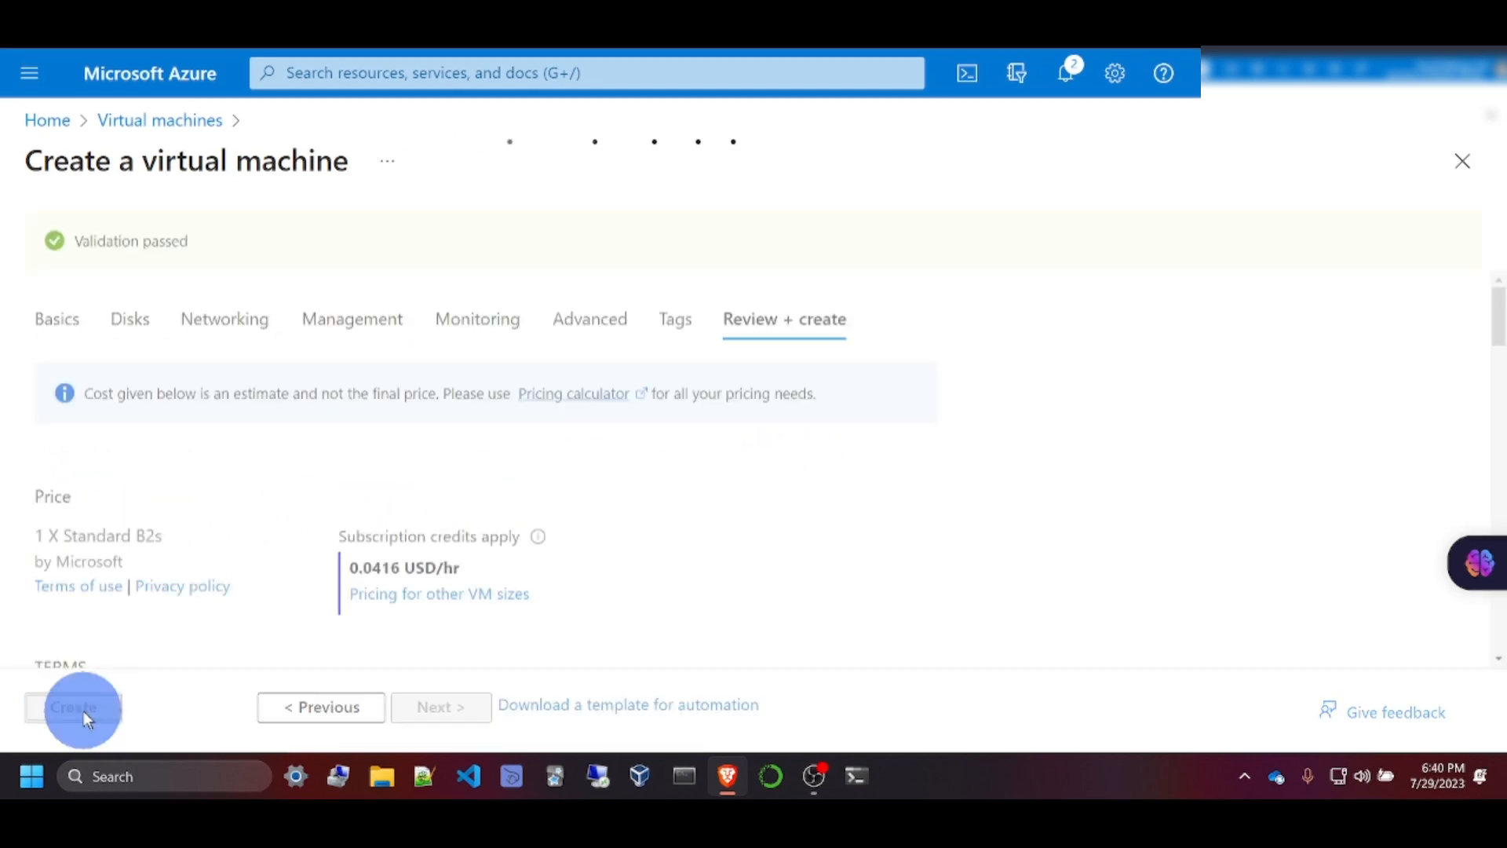
pyautogui.click(79, 708)
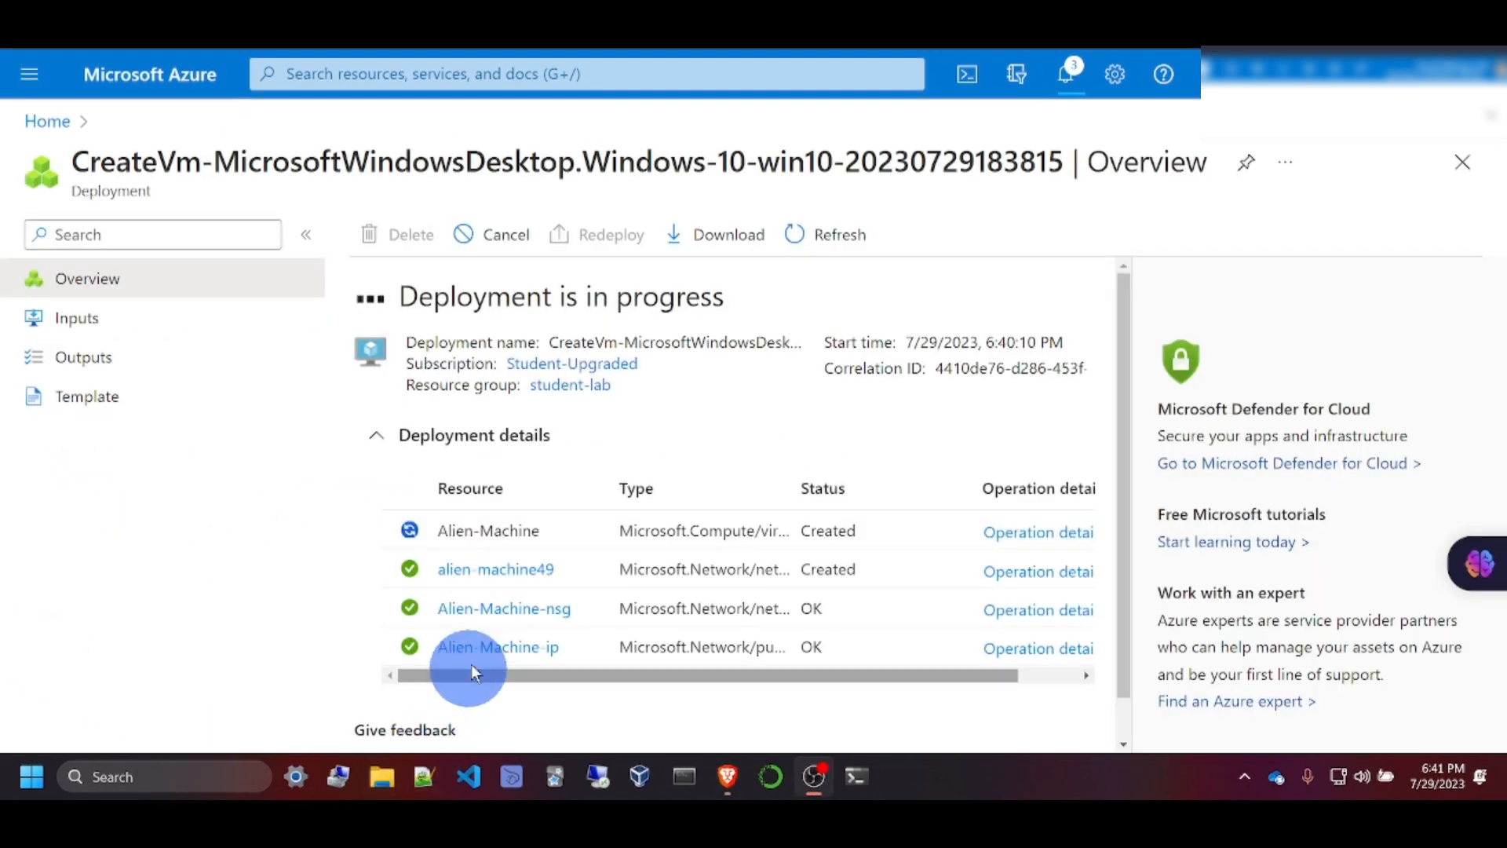
pyautogui.click(43, 123)
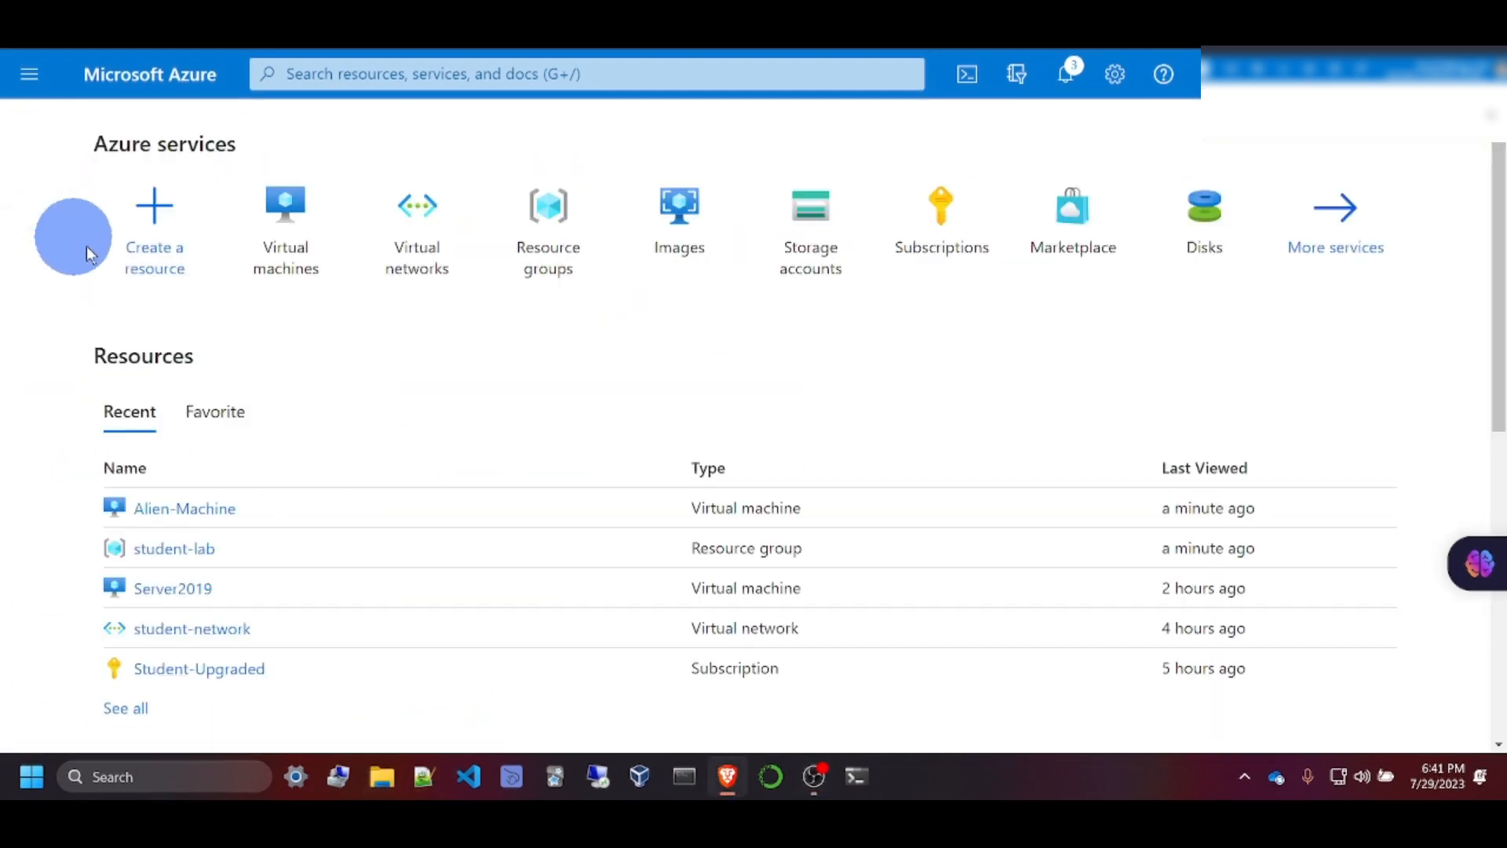
pyautogui.click(290, 218)
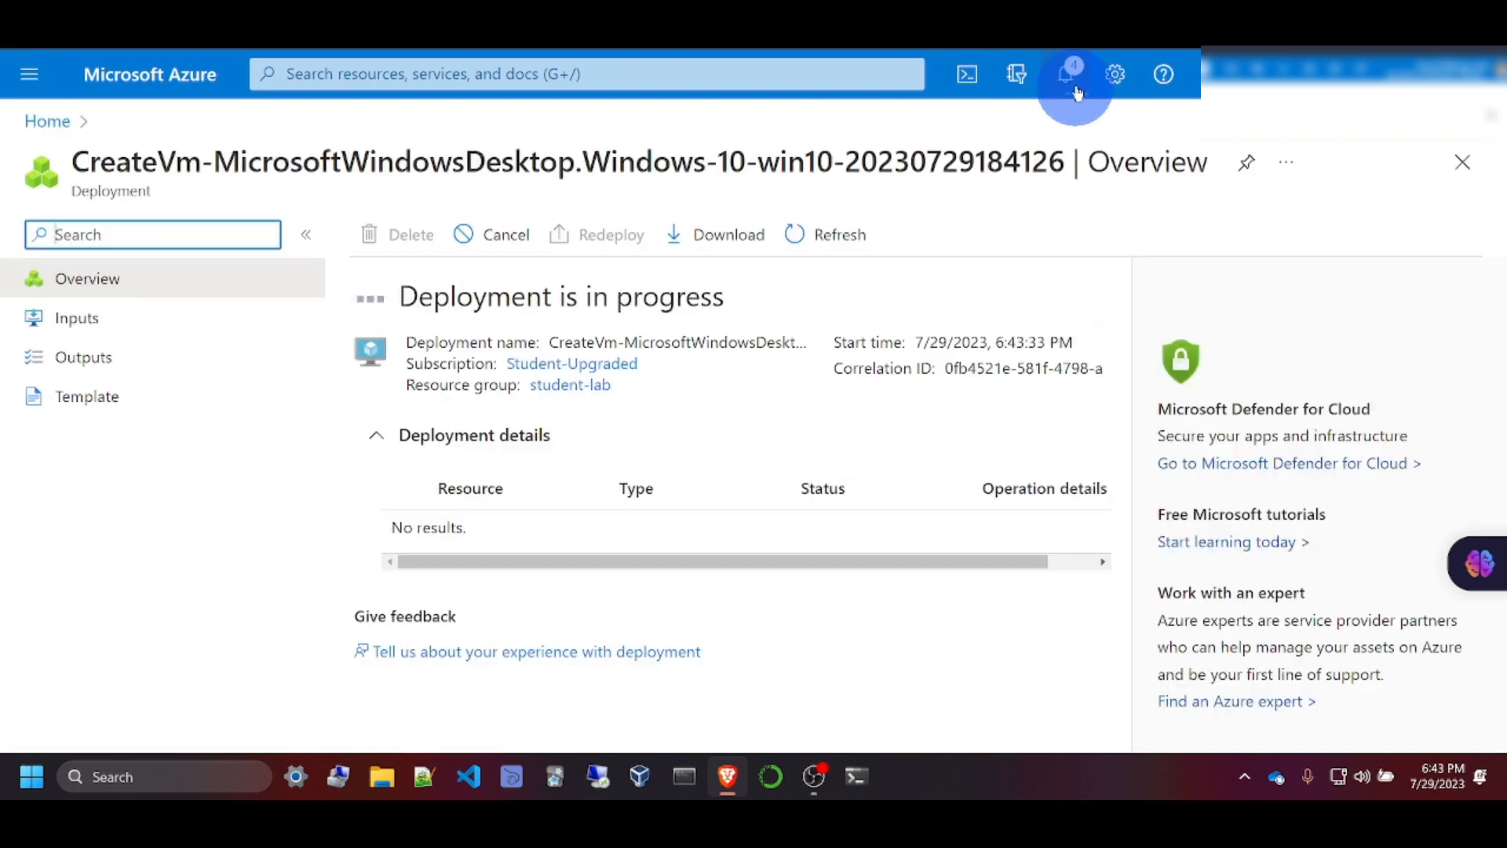
# Go to the deployed Alien-Machine resource from the deployment notification and open its public IP address.
pyautogui.click(1067, 76)
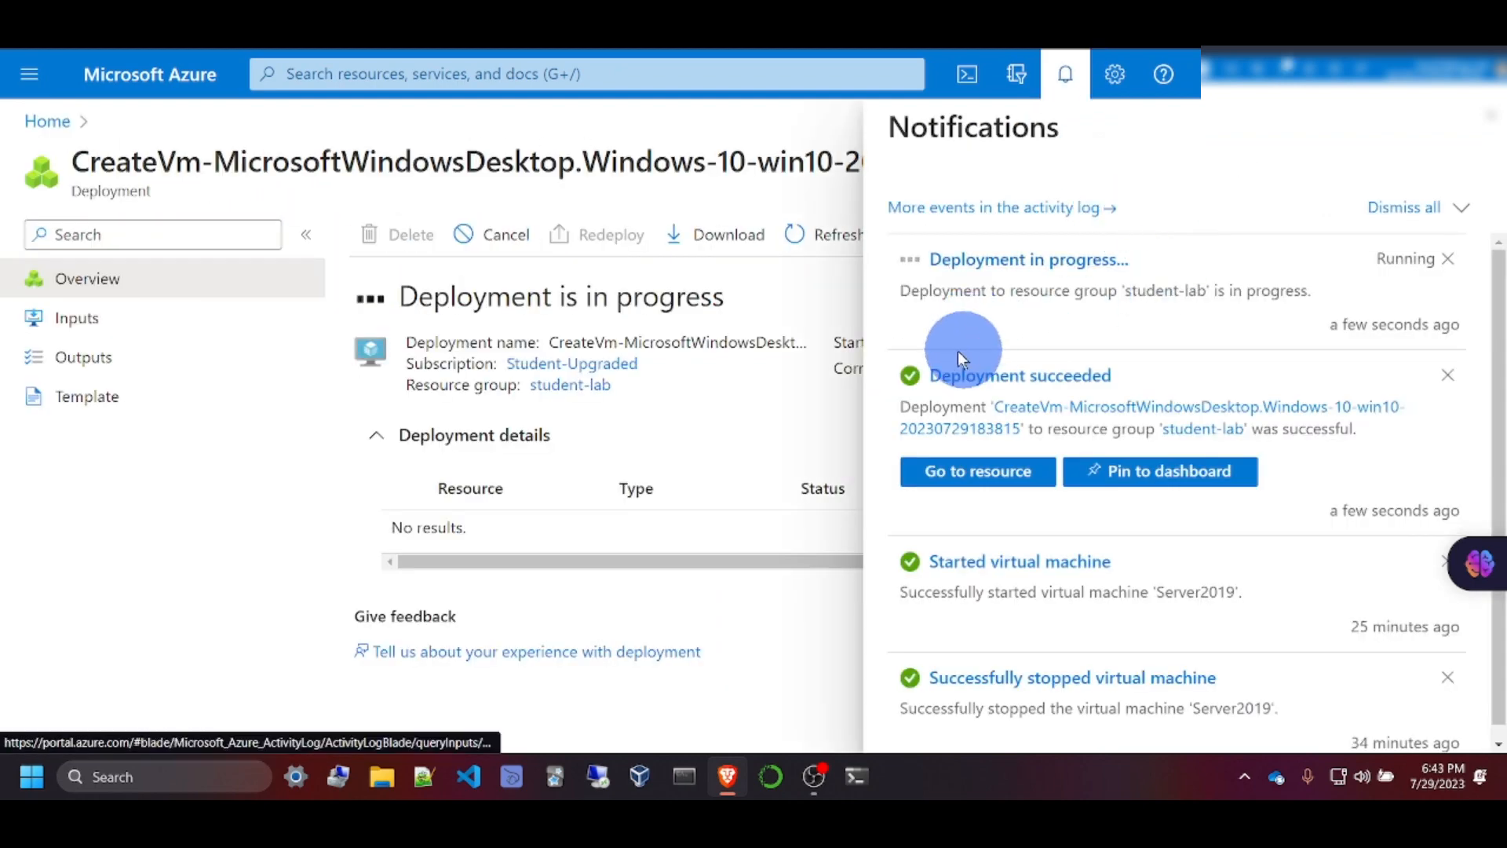
pyautogui.click(997, 471)
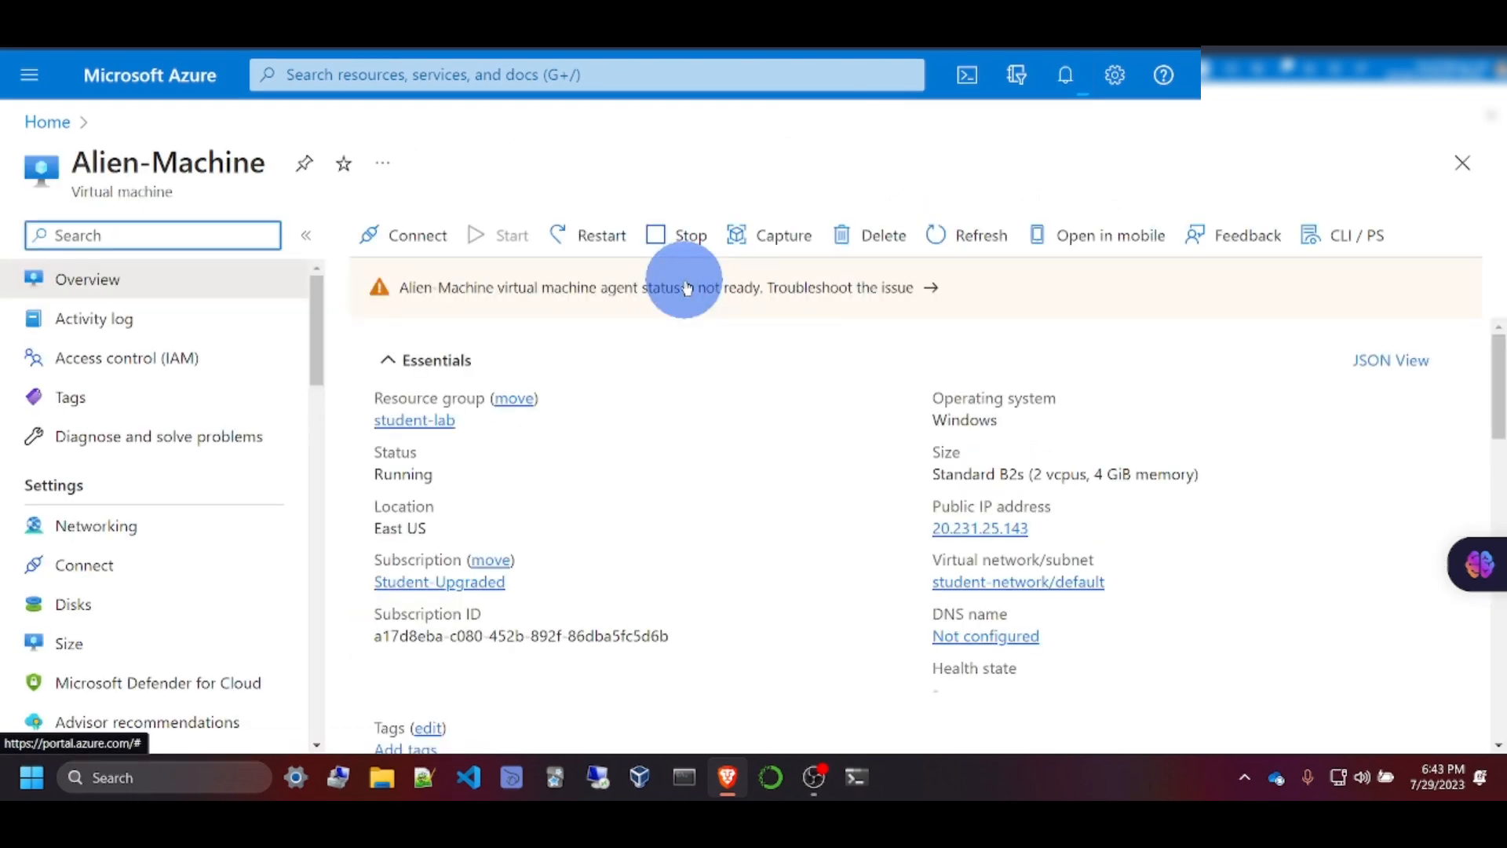
pyautogui.click(1001, 526)
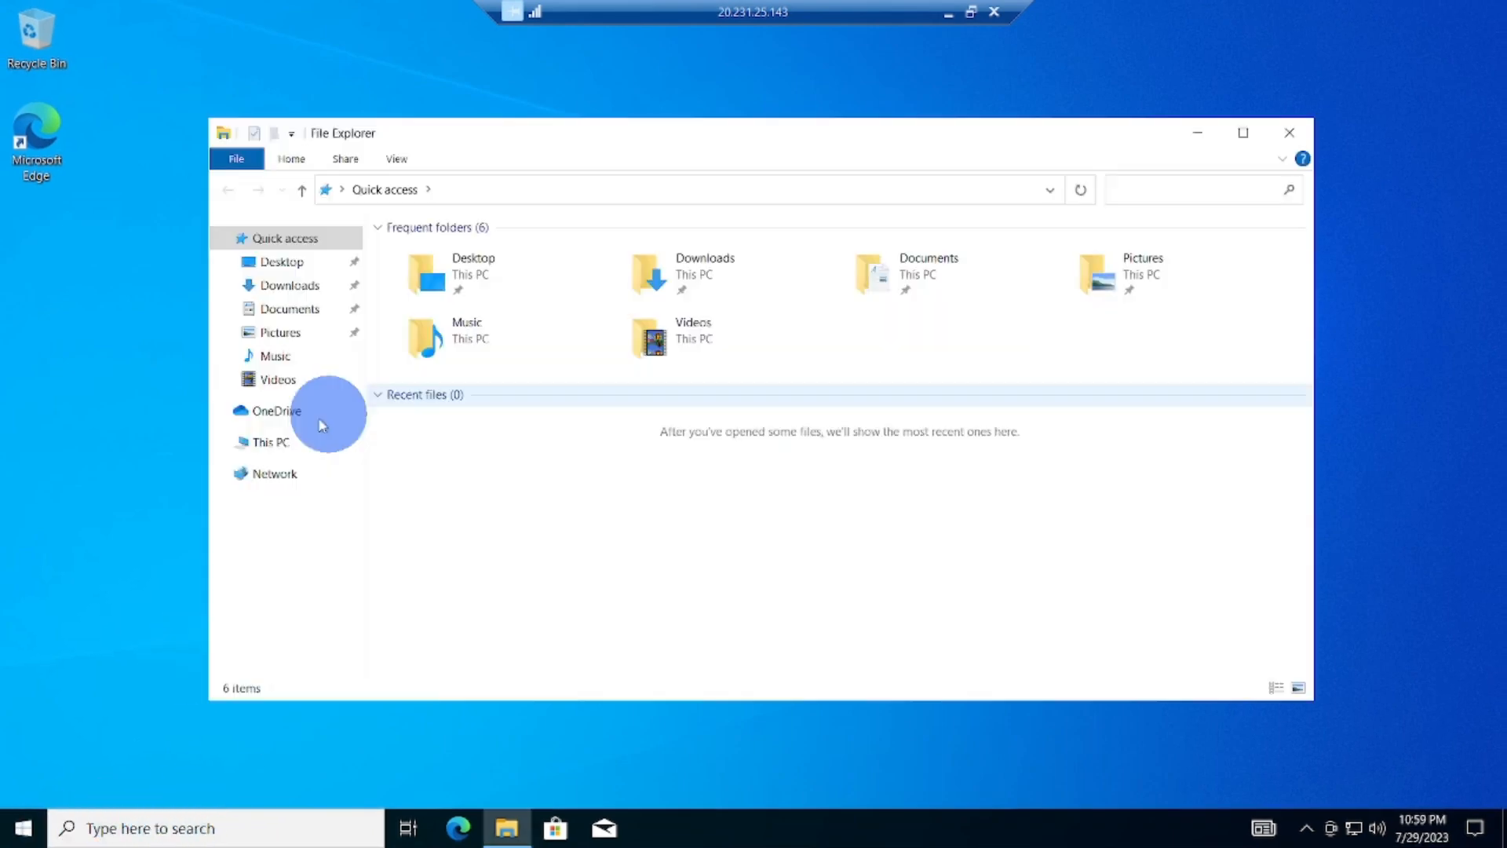
# Turn on network discovery from the Network location on Alien-Machine and close the remote desktop session.
pyautogui.click(314, 492)
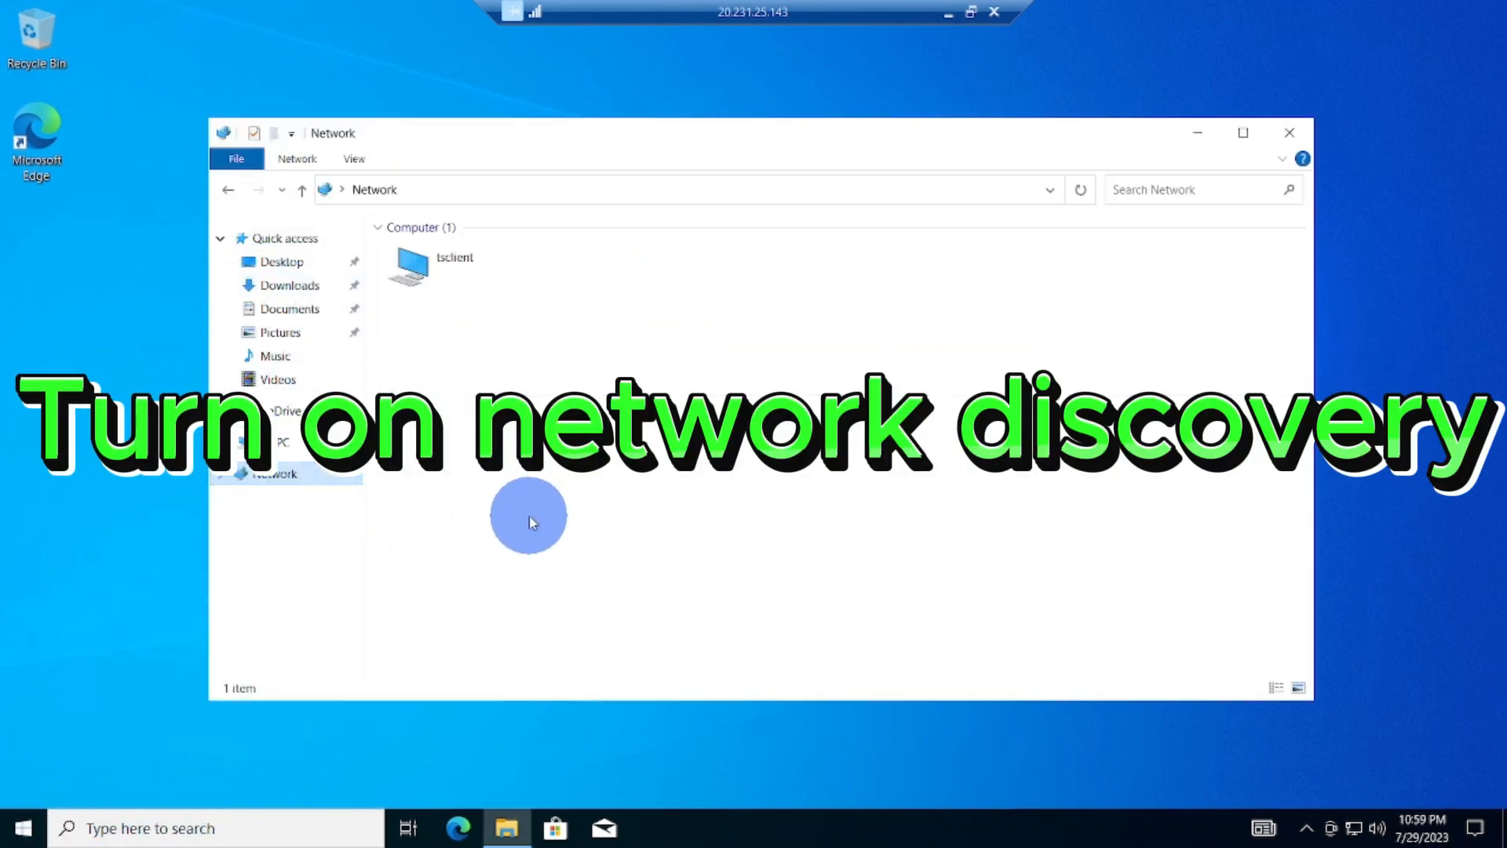
pyautogui.click(779, 227)
pyautogui.click(793, 241)
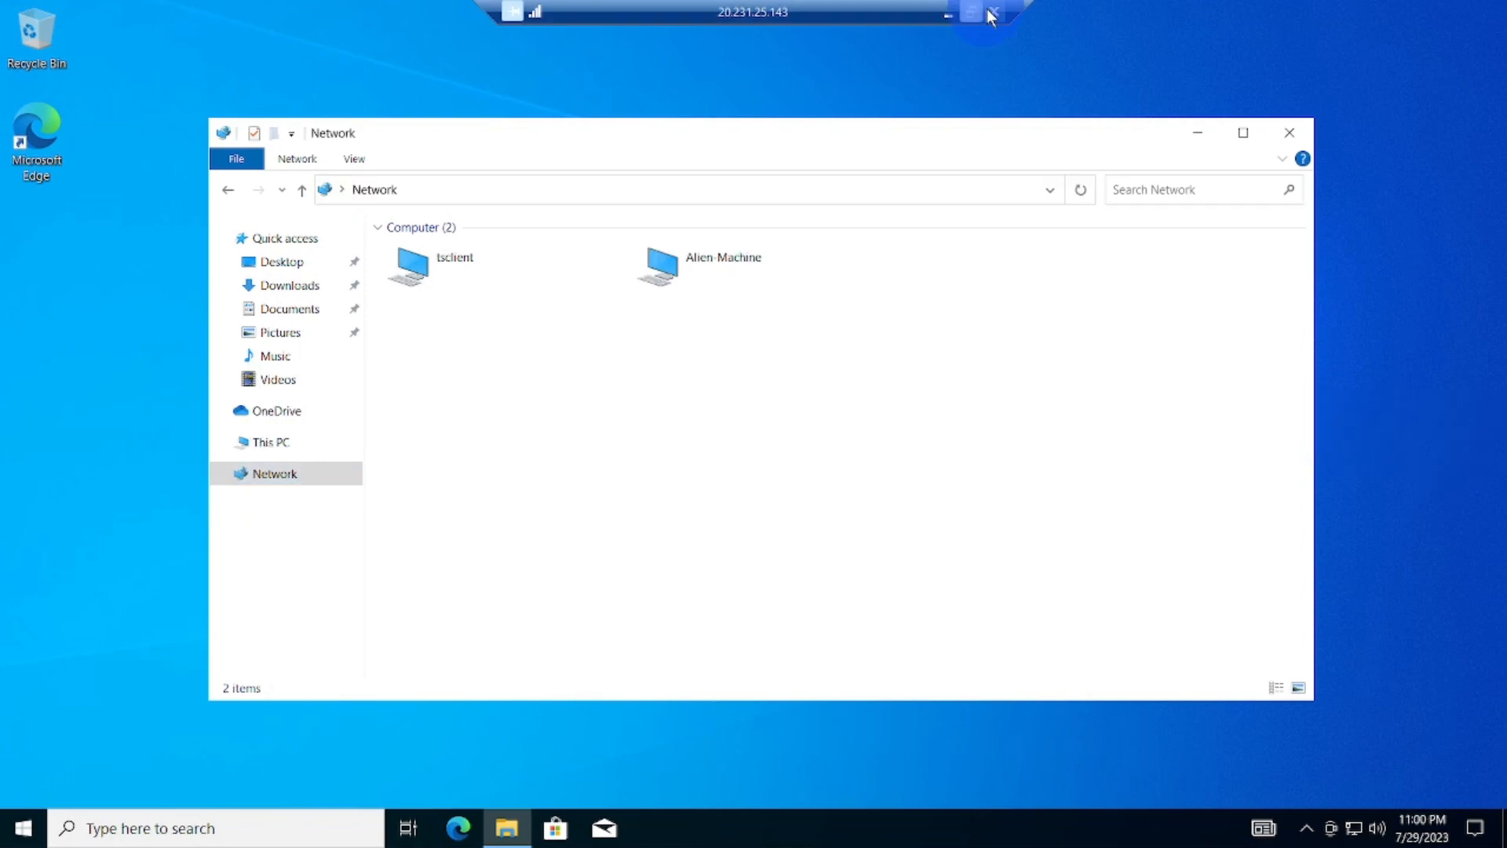
pyautogui.click(994, 12)
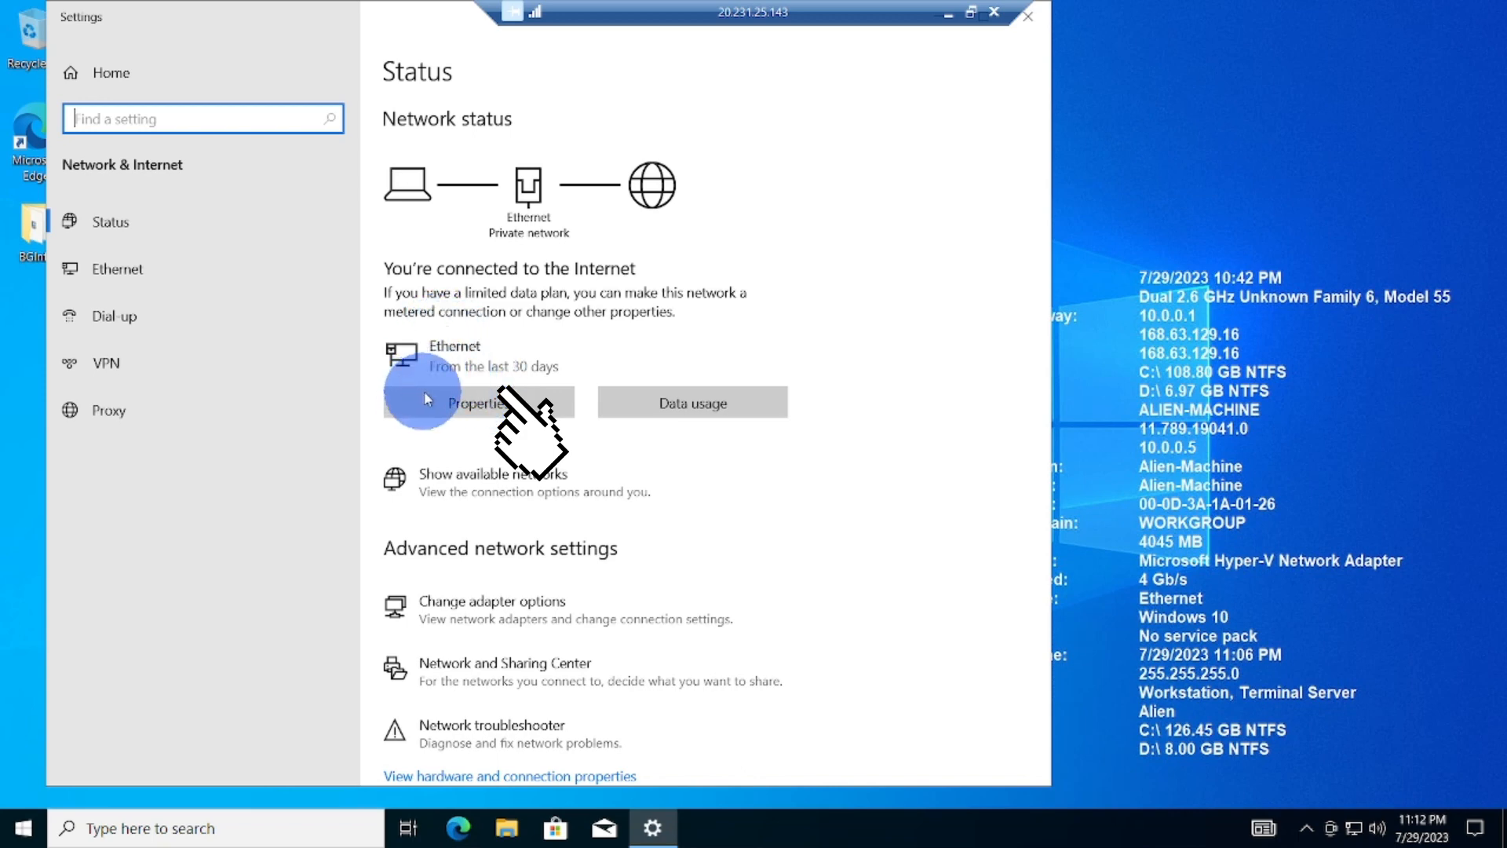
# Set the preferred DNS server to 10.0.0.4 in the IPv4 properties of Alien-Machine's Ethernet adapter.
pyautogui.click(462, 606)
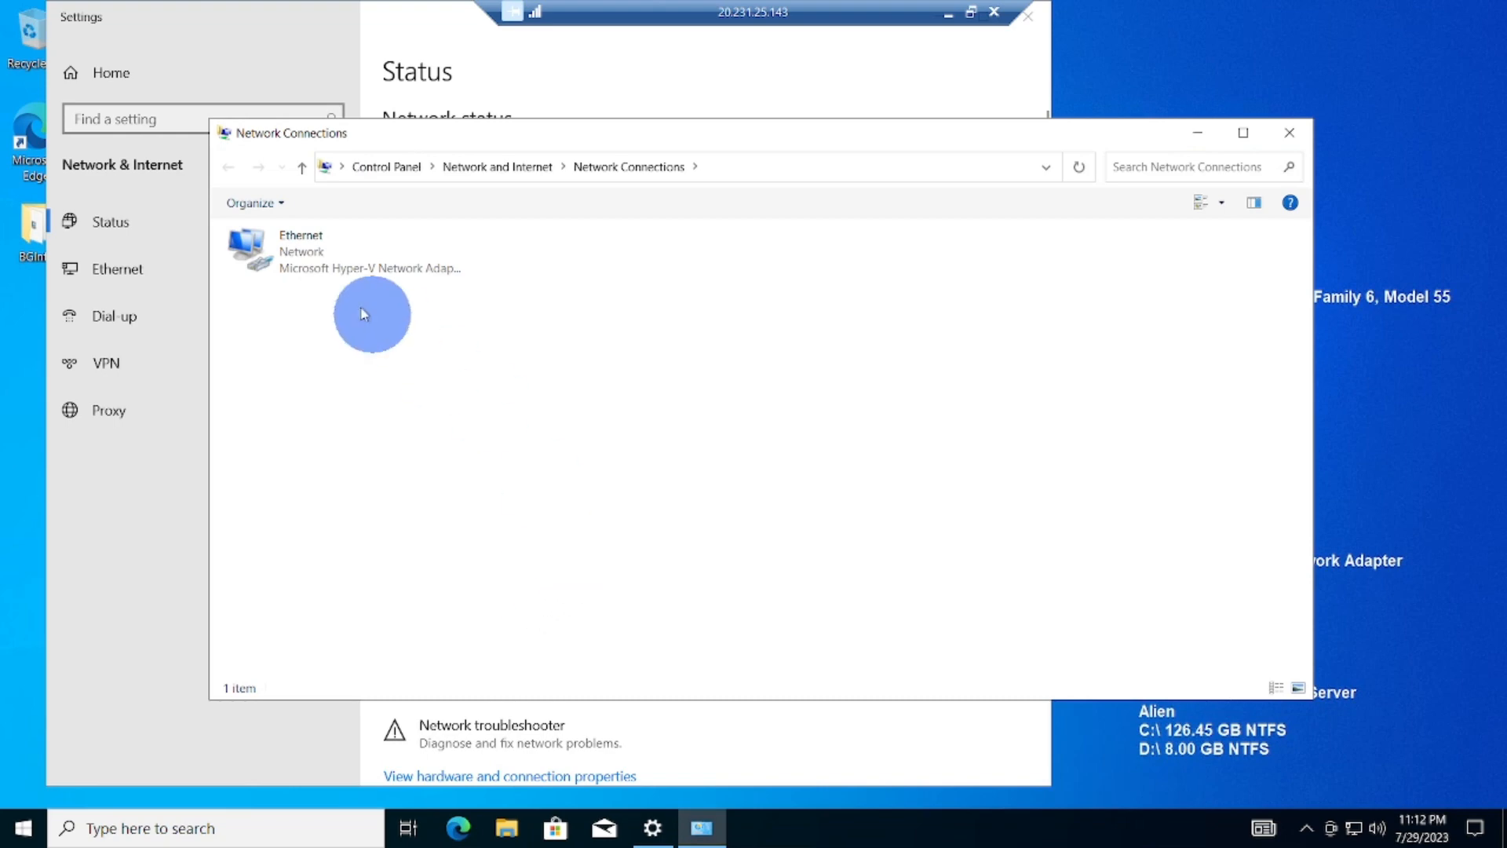
pyautogui.click(297, 253)
pyautogui.rightClick(303, 256)
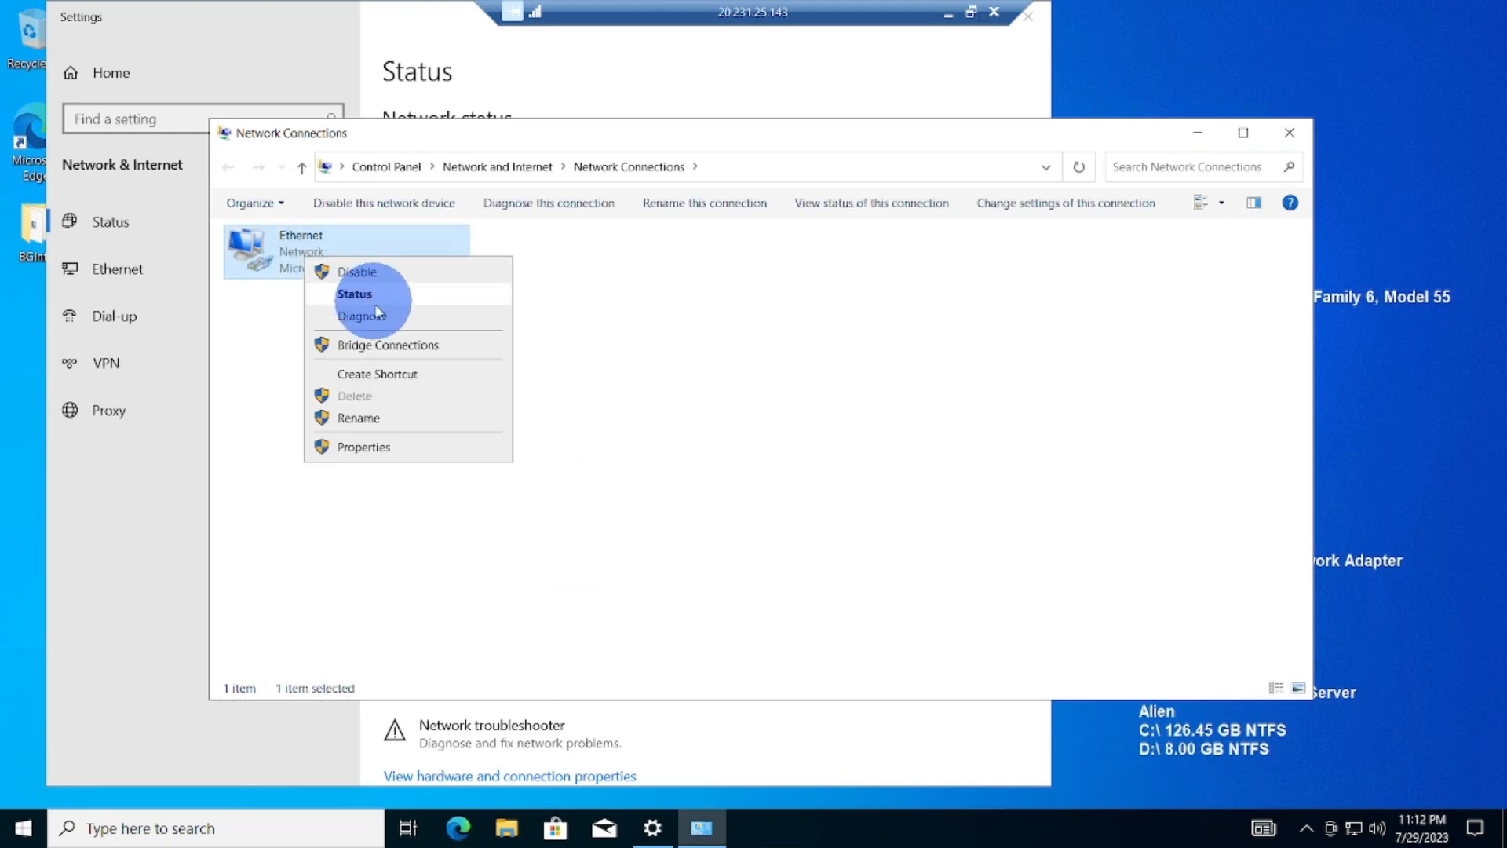
pyautogui.click(384, 447)
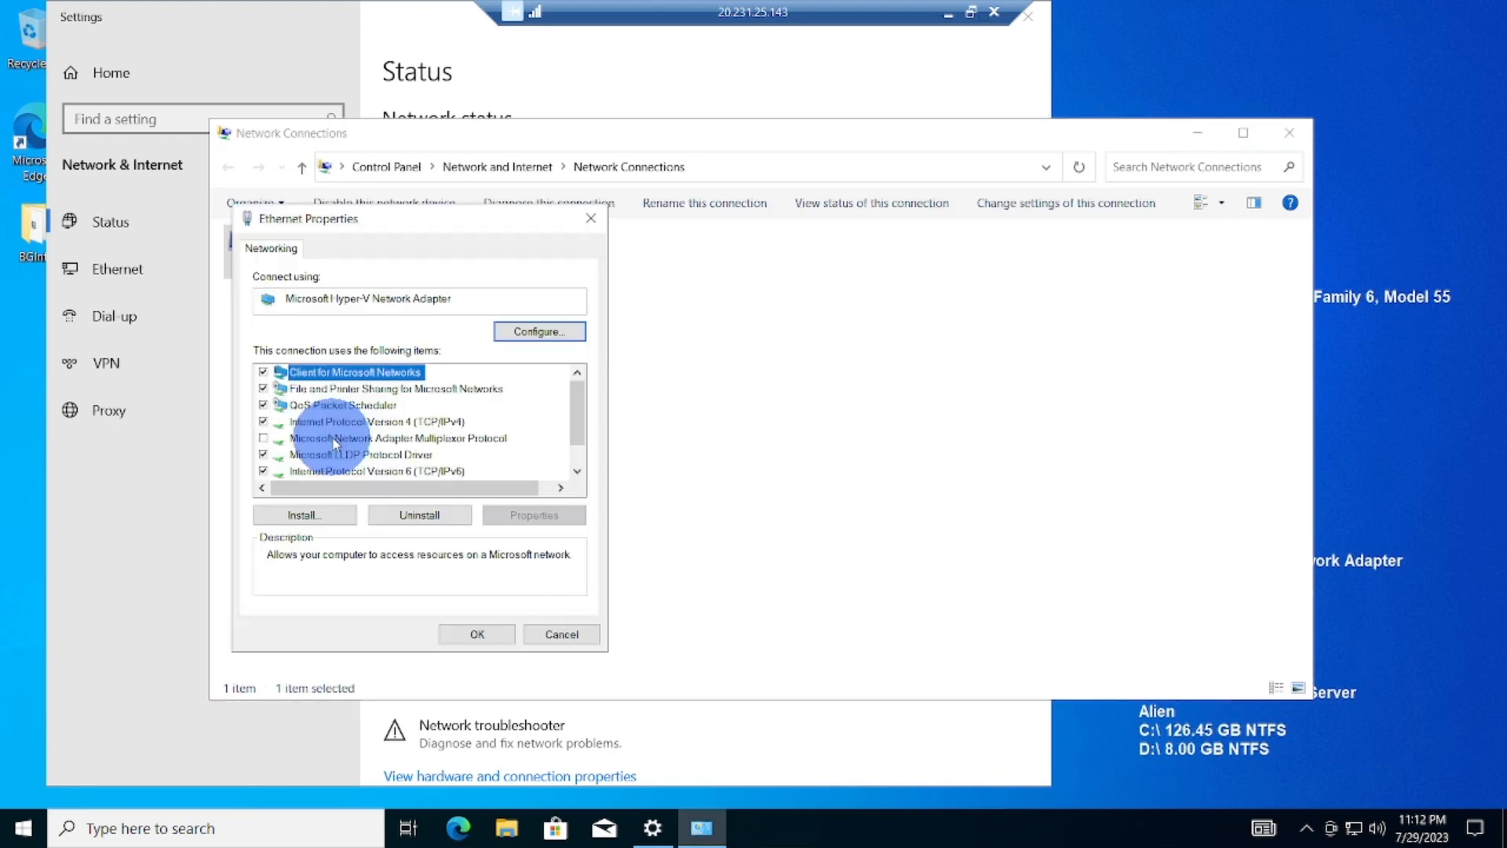
pyautogui.click(391, 424)
pyautogui.click(541, 518)
pyautogui.click(408, 554)
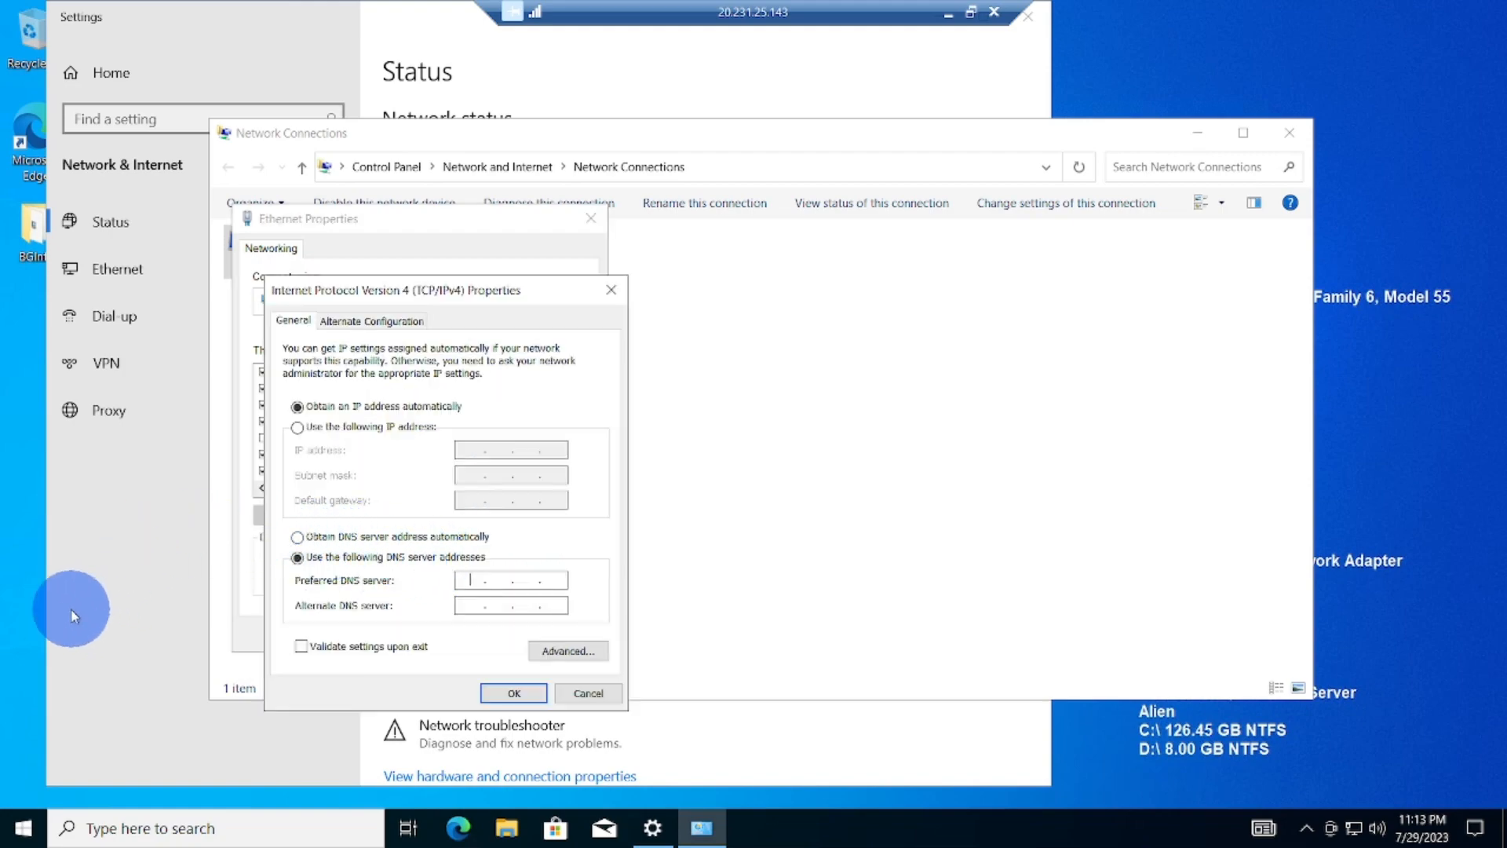
pyautogui.write('10.0.0.4')
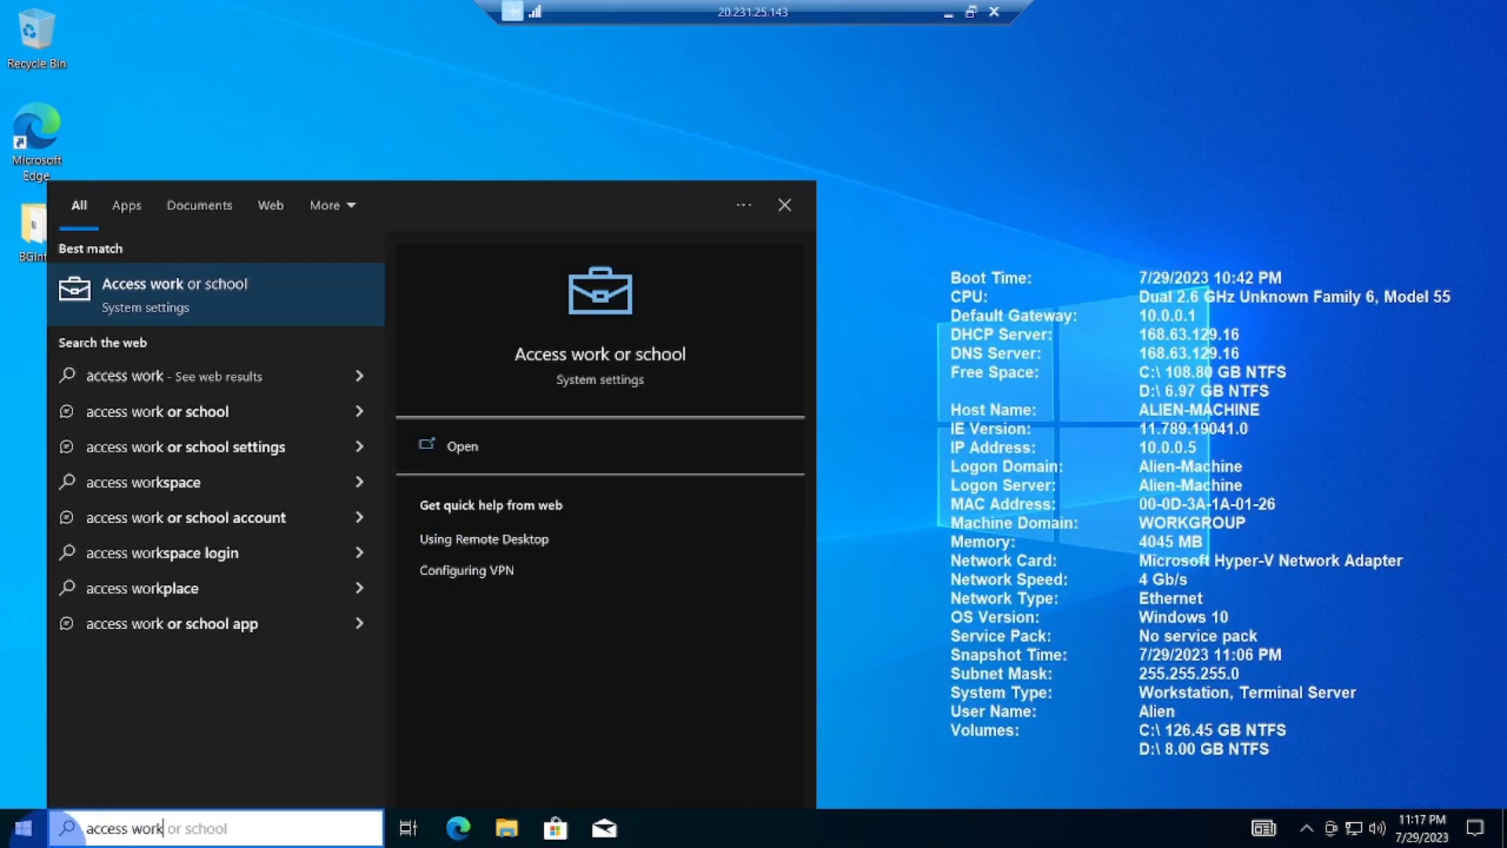
# Open Access work or school on Alien-Machine and connect the device to the local Active Directory domain BUBBYHAXZ.local.
pyautogui.click(169, 828)
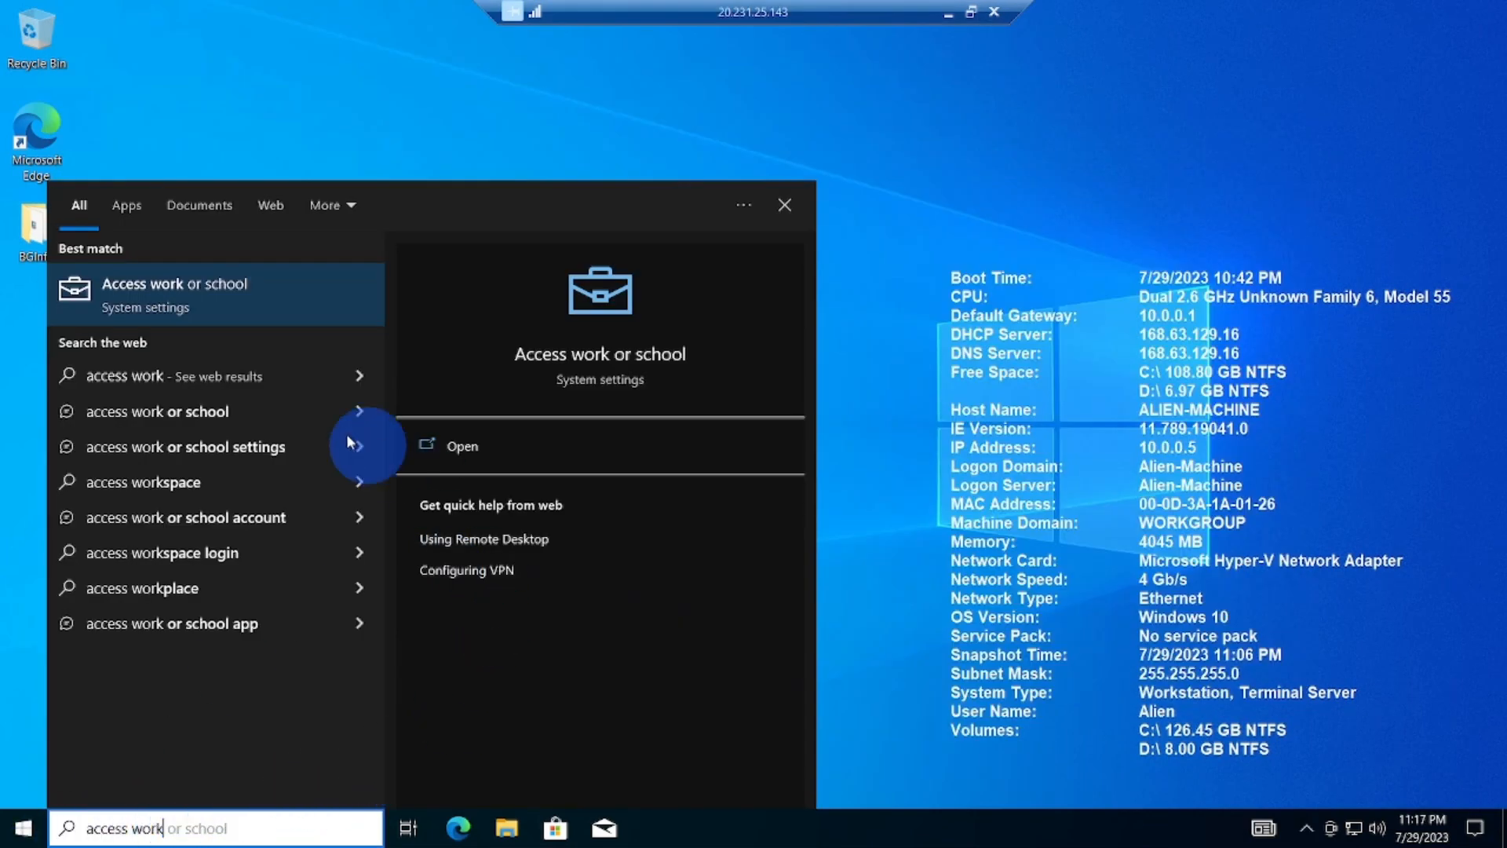
pyautogui.click(128, 290)
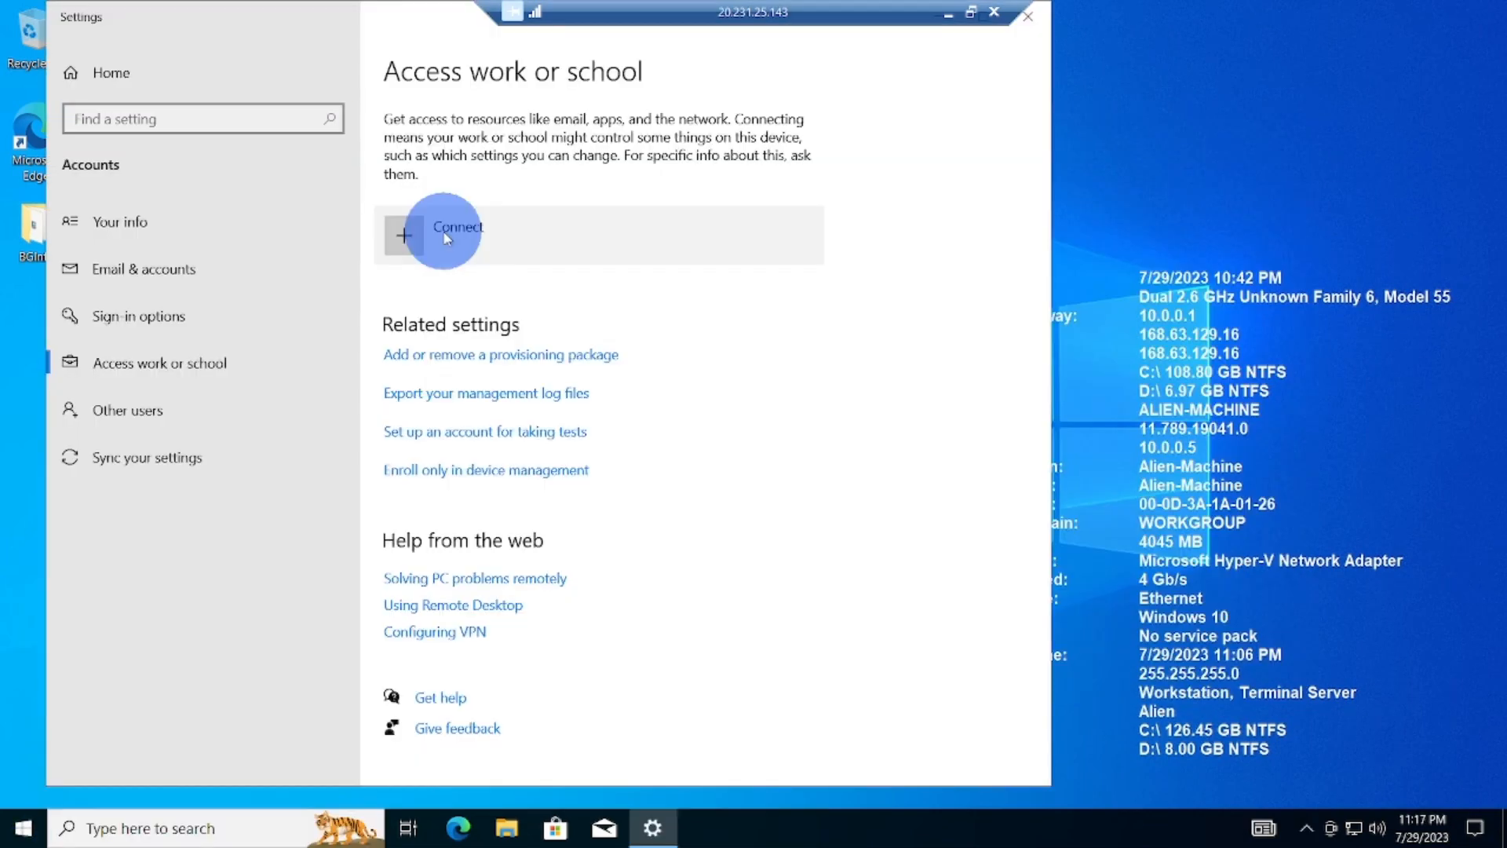
pyautogui.click(480, 223)
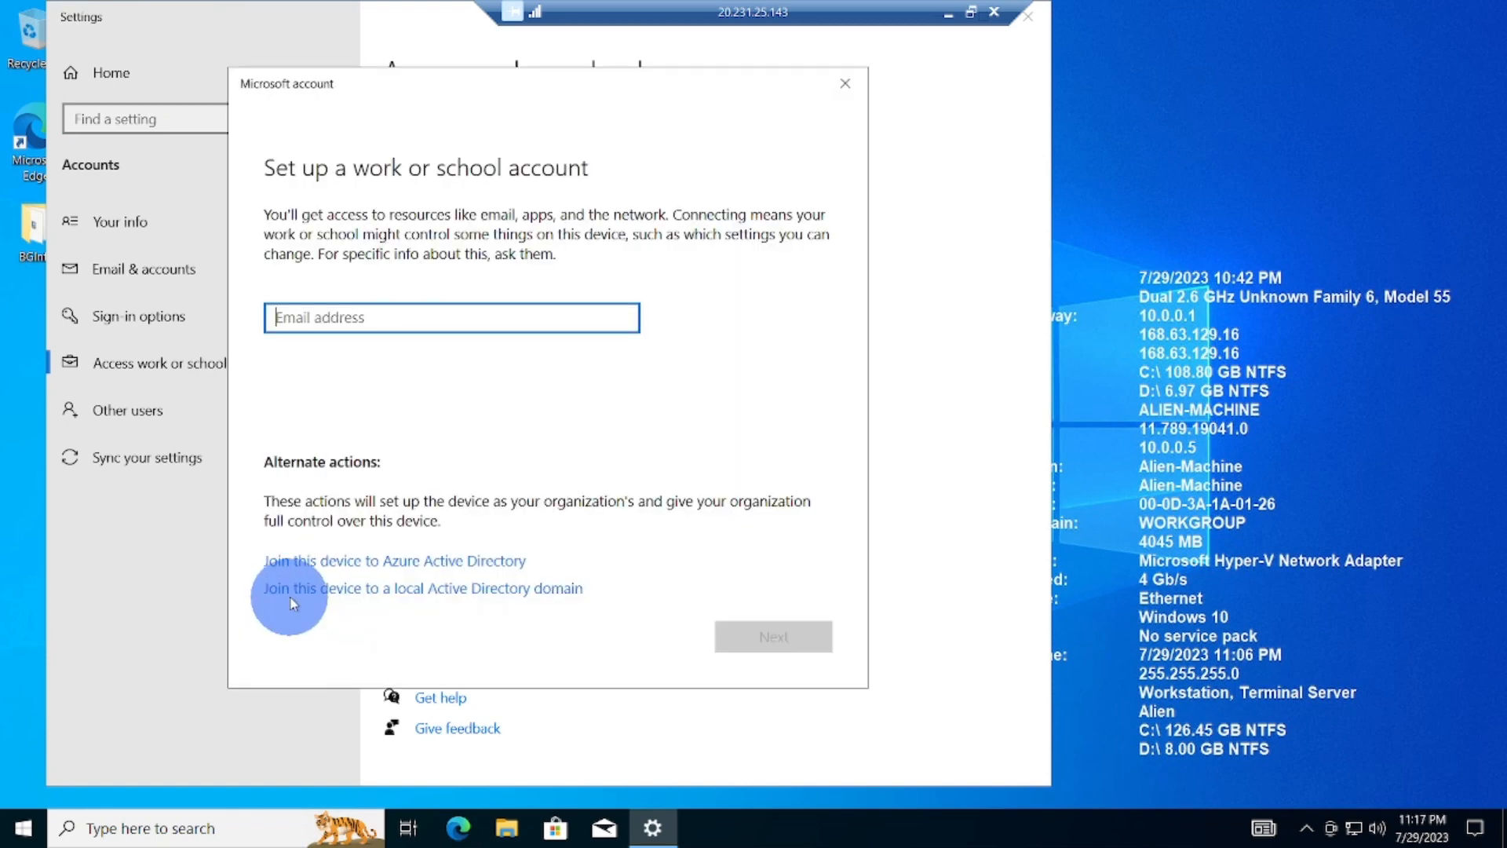
pyautogui.click(452, 591)
pyautogui.write('B')
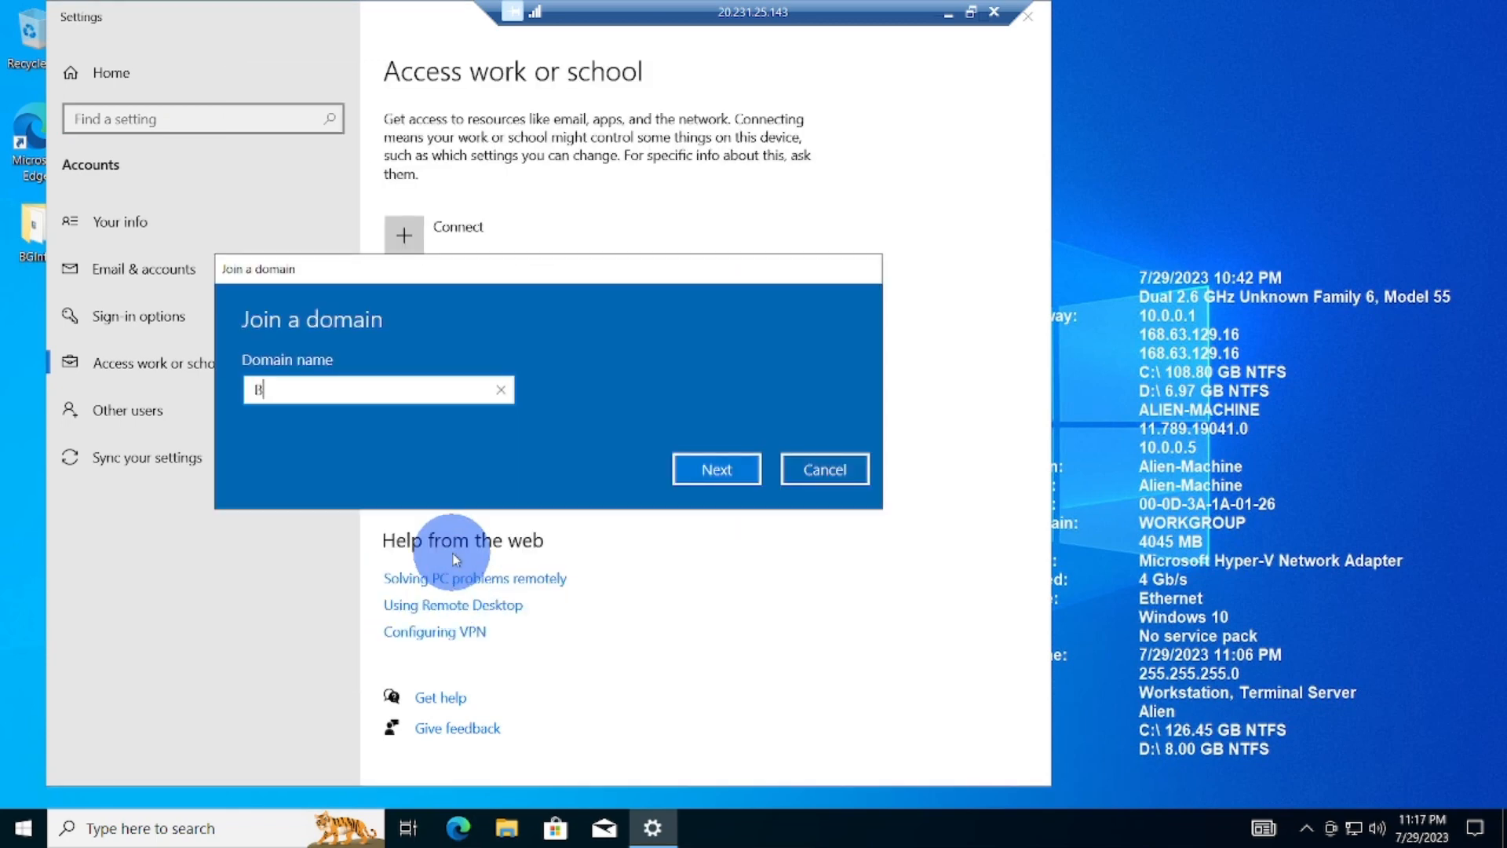
pyautogui.write('USSYHAX2.local')
pyautogui.click(700, 475)
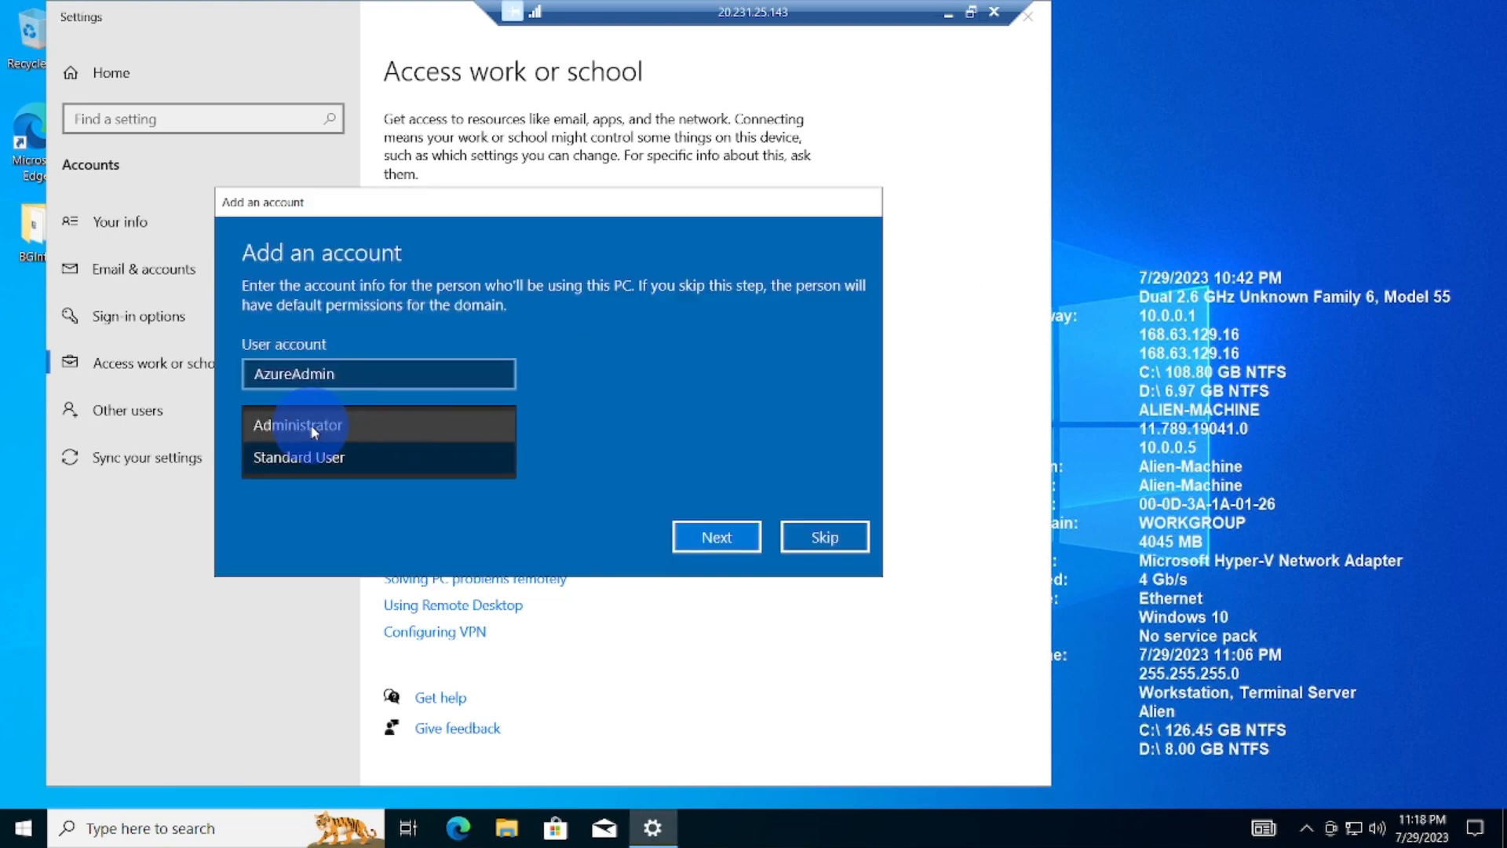
# Add the AzureAdmin user account with the Administrator account type on Alien-Machine and restart the PC.
pyautogui.click(306, 427)
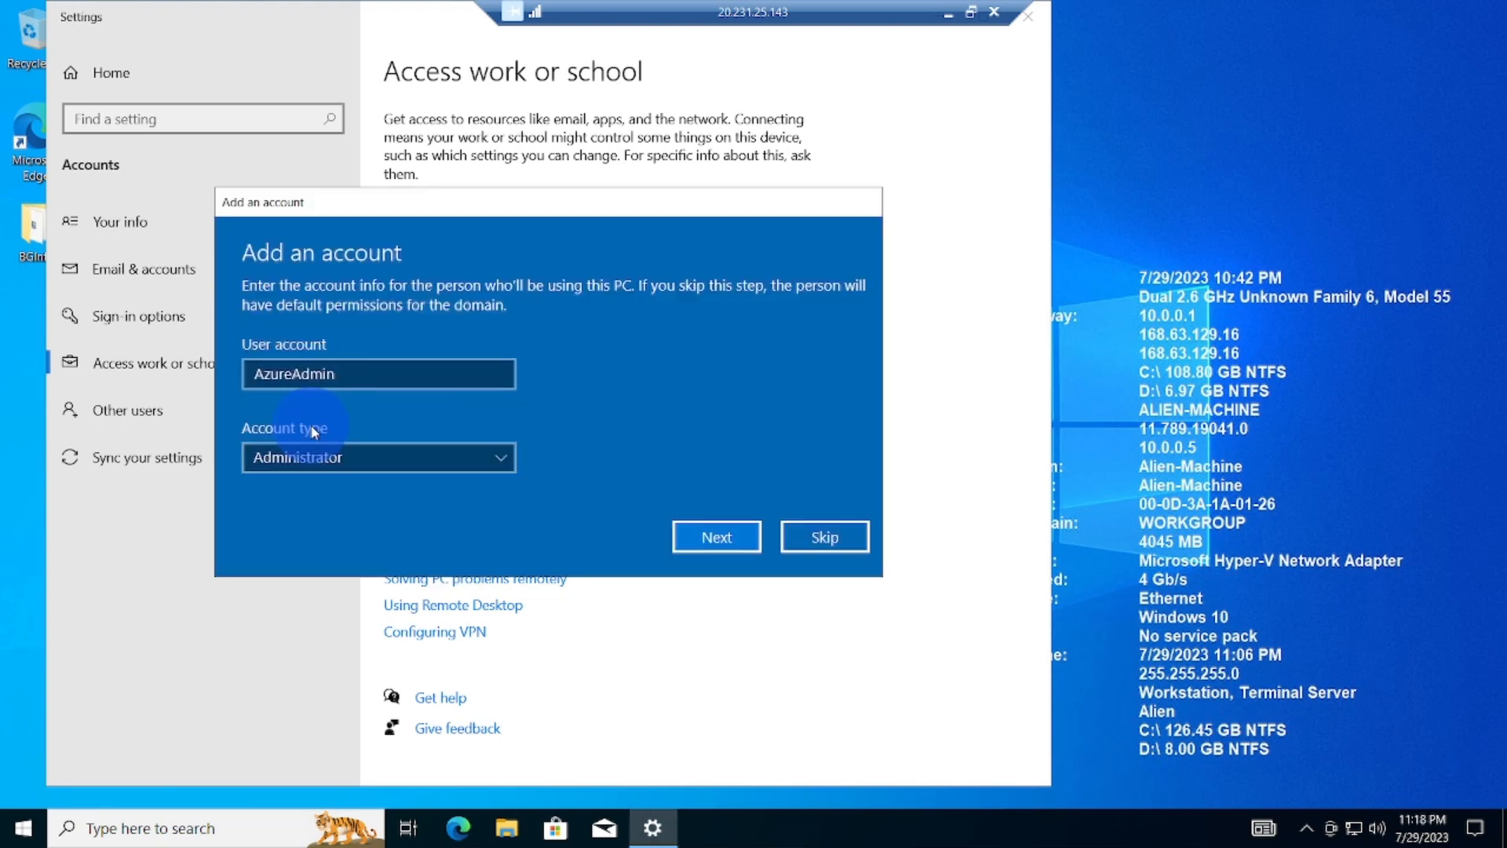
pyautogui.click(705, 539)
pyautogui.click(681, 441)
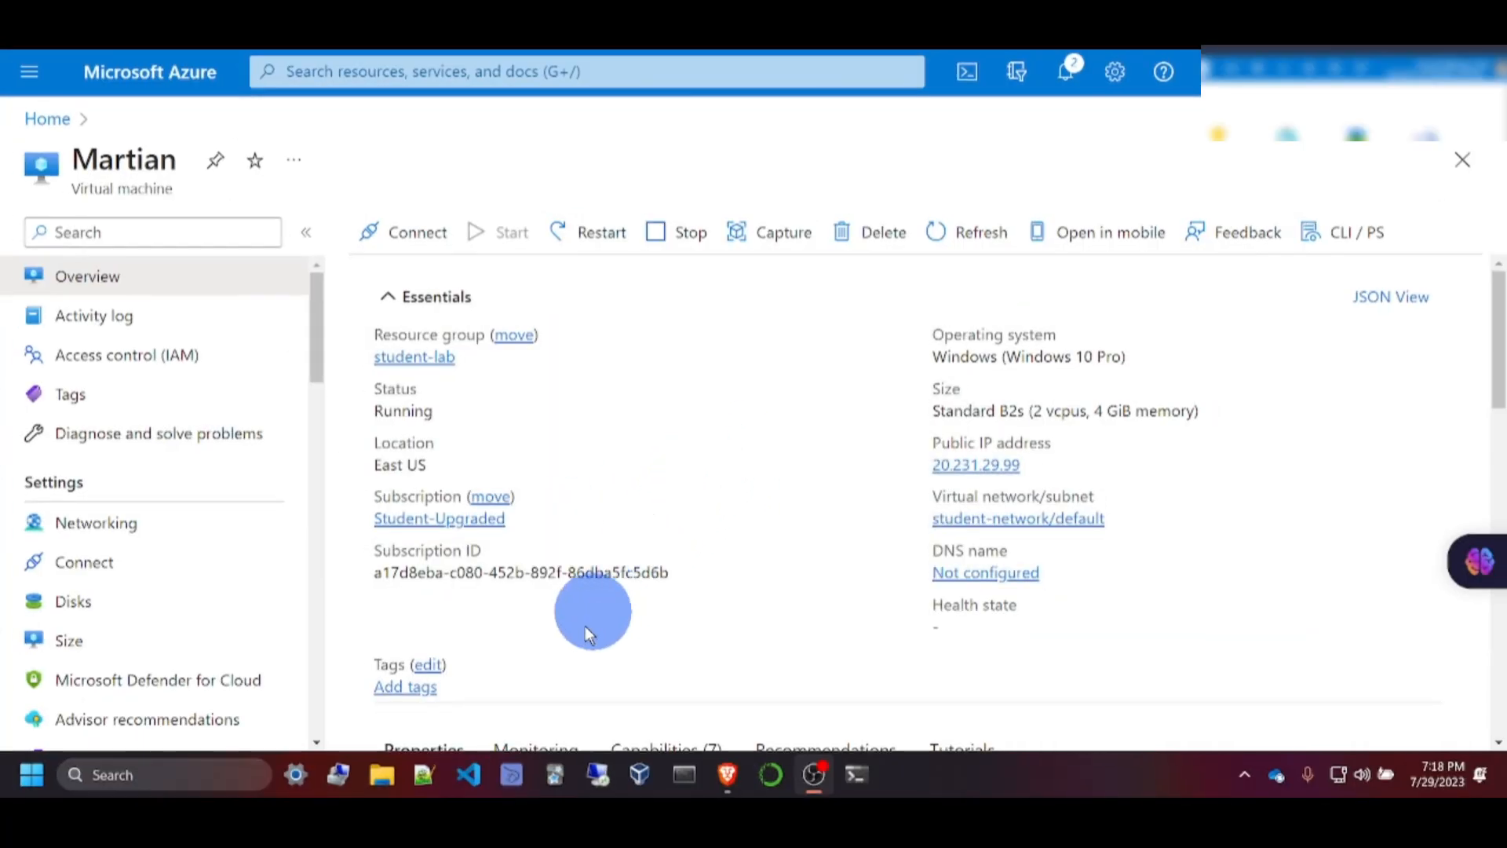
# Open a Remote Desktop session to Martian and start a new connection in its Access work or school settings.
pyautogui.click(601, 775)
pyautogui.click(128, 828)
pyautogui.write('ac')
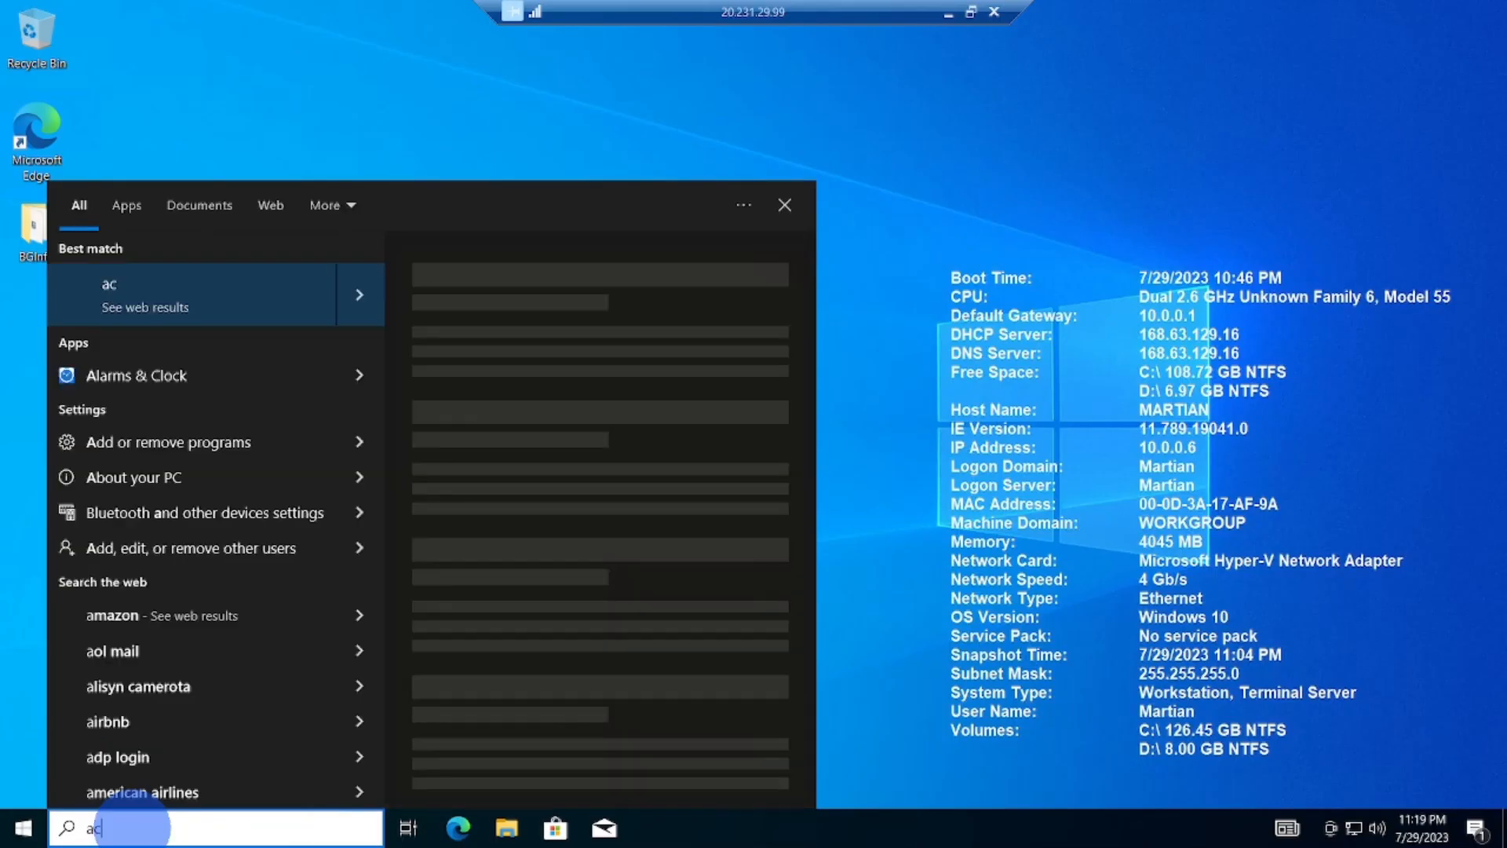
pyautogui.write('cess')
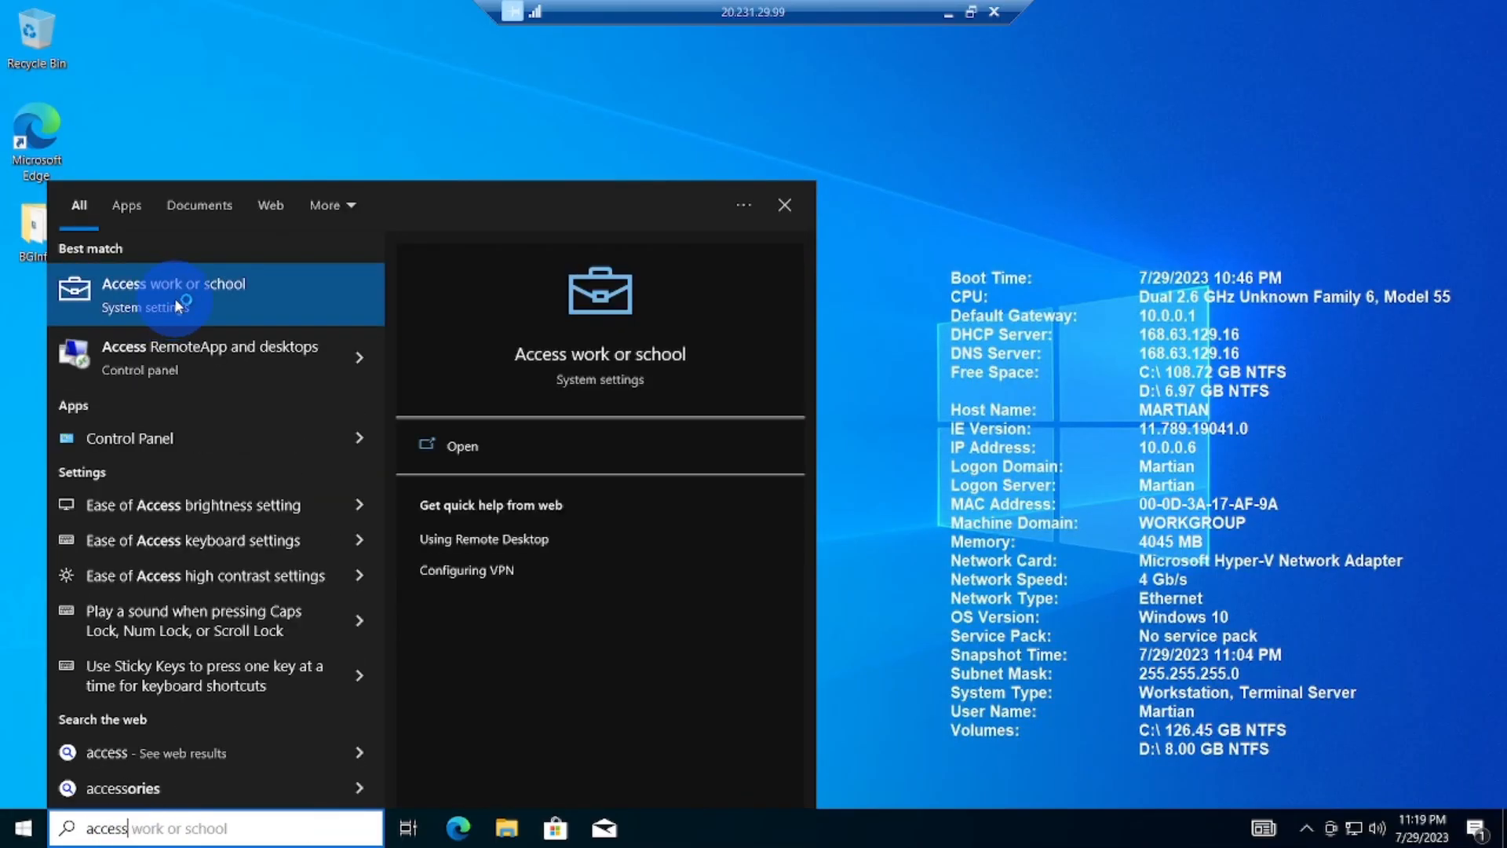
pyautogui.click(174, 299)
pyautogui.click(579, 229)
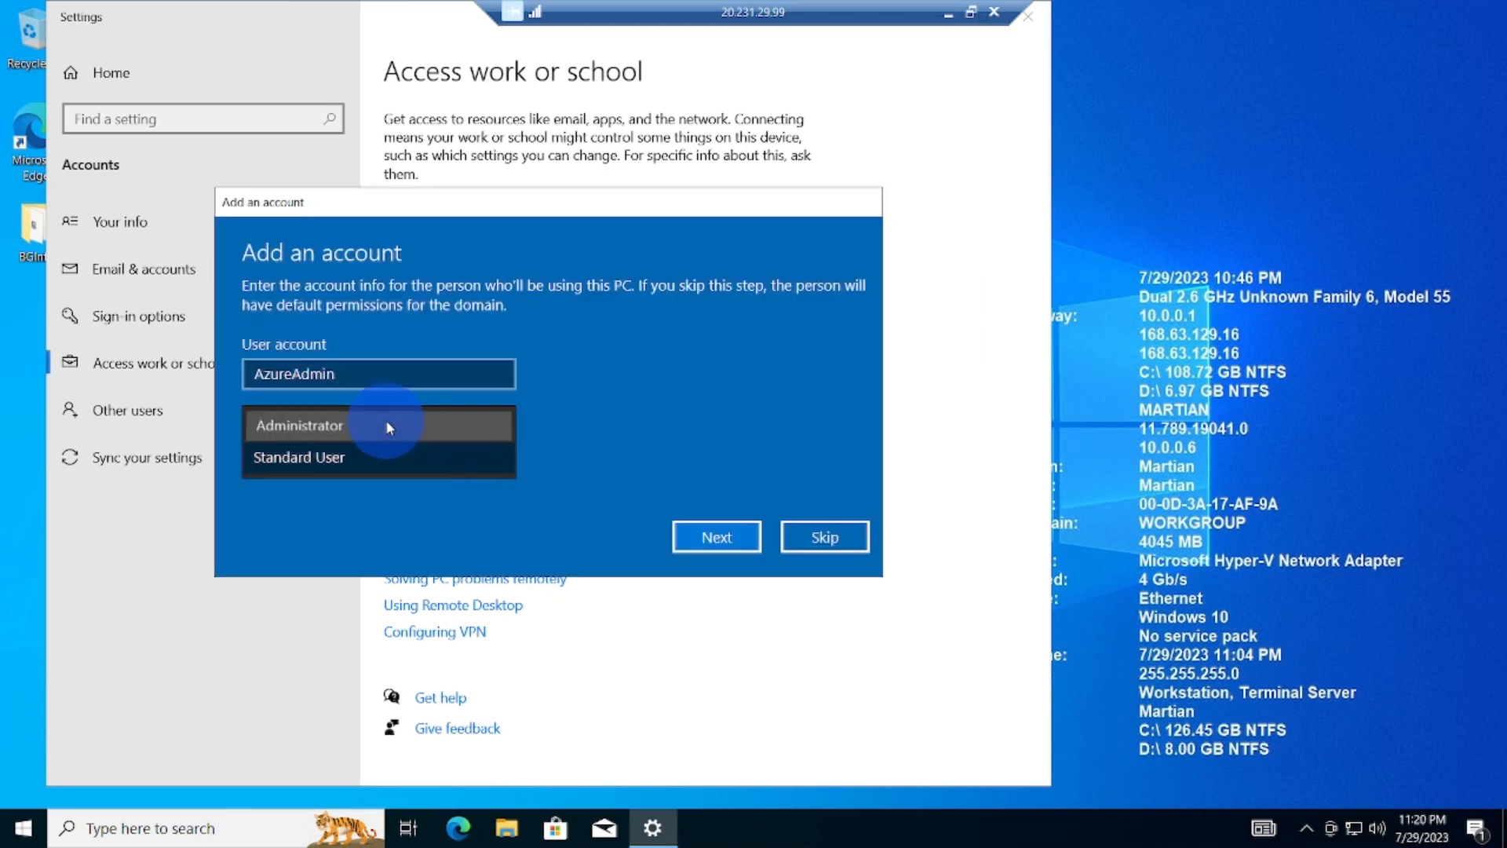
# Assign AzureAdmin the Administrator account type for Martian's domain join and restart the PC.
pyautogui.click(390, 428)
pyautogui.click(716, 537)
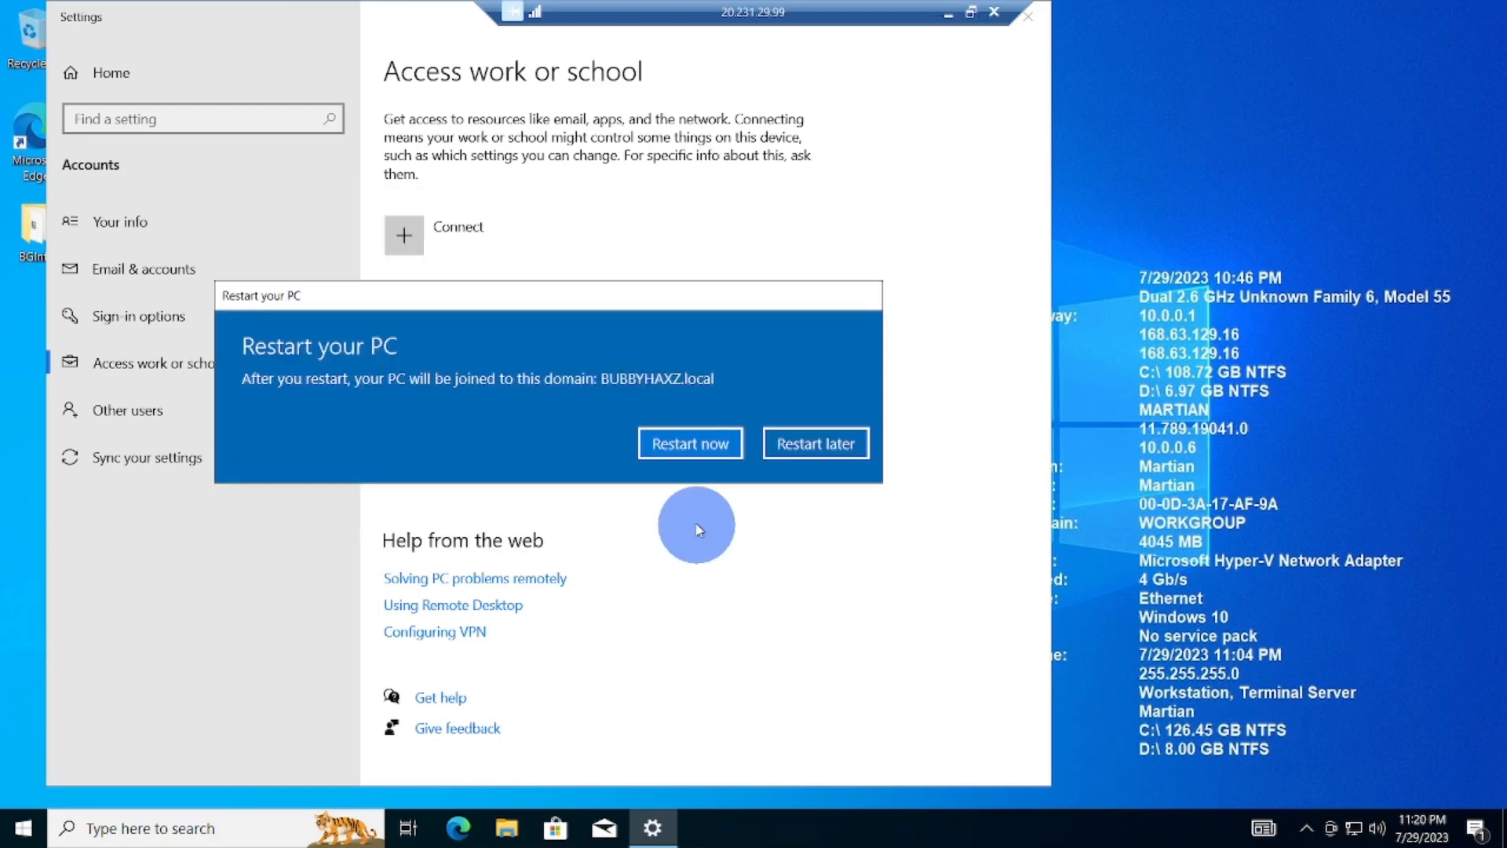
pyautogui.click(693, 441)
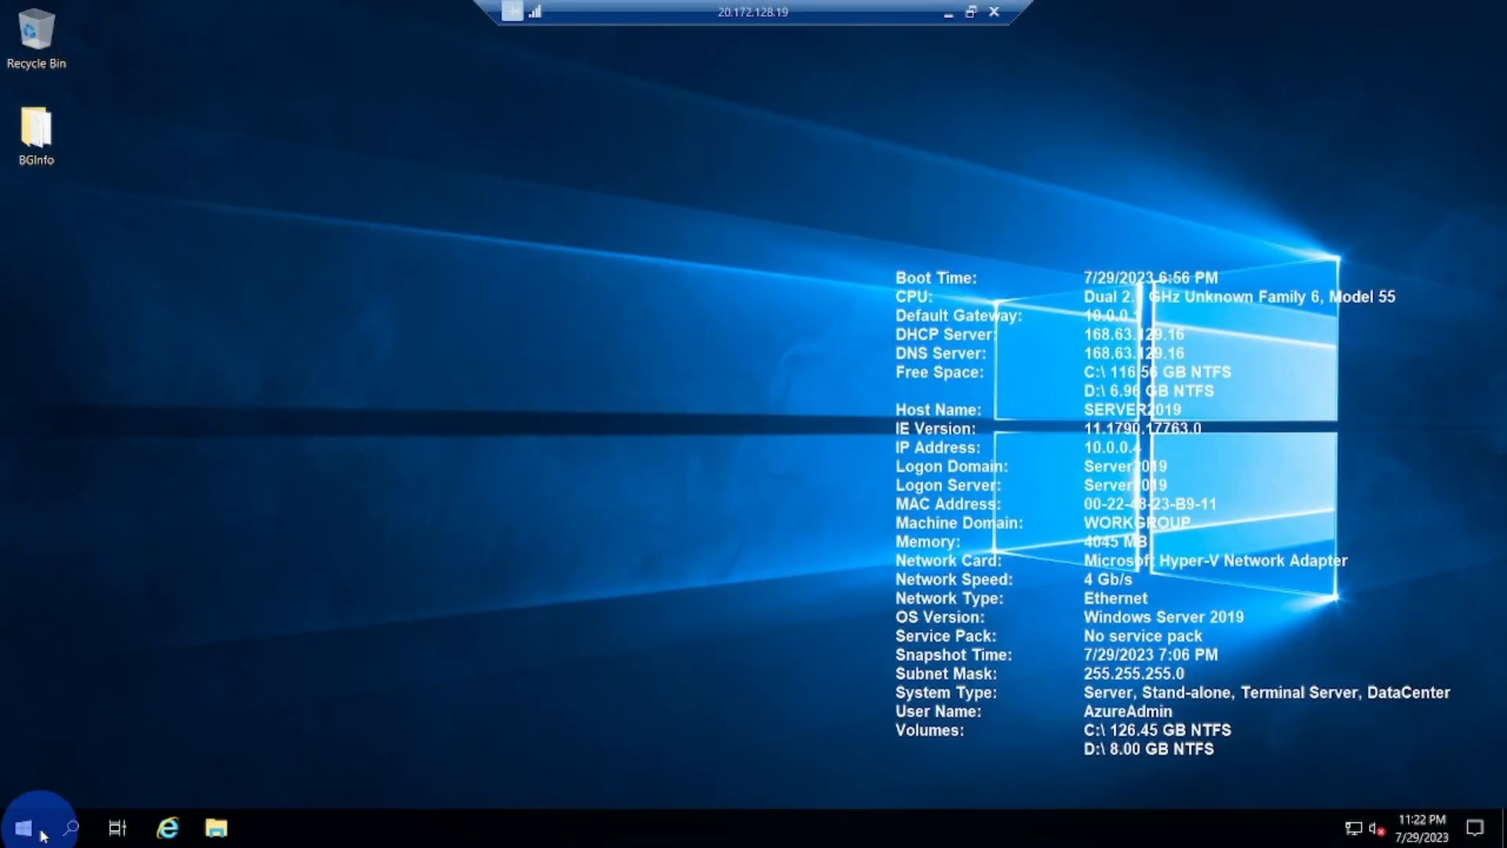
# Open Active Directory Users and Computers on the server, show the domain's Computers container, and choose to manage Alien-Machine.
pyautogui.click(23, 828)
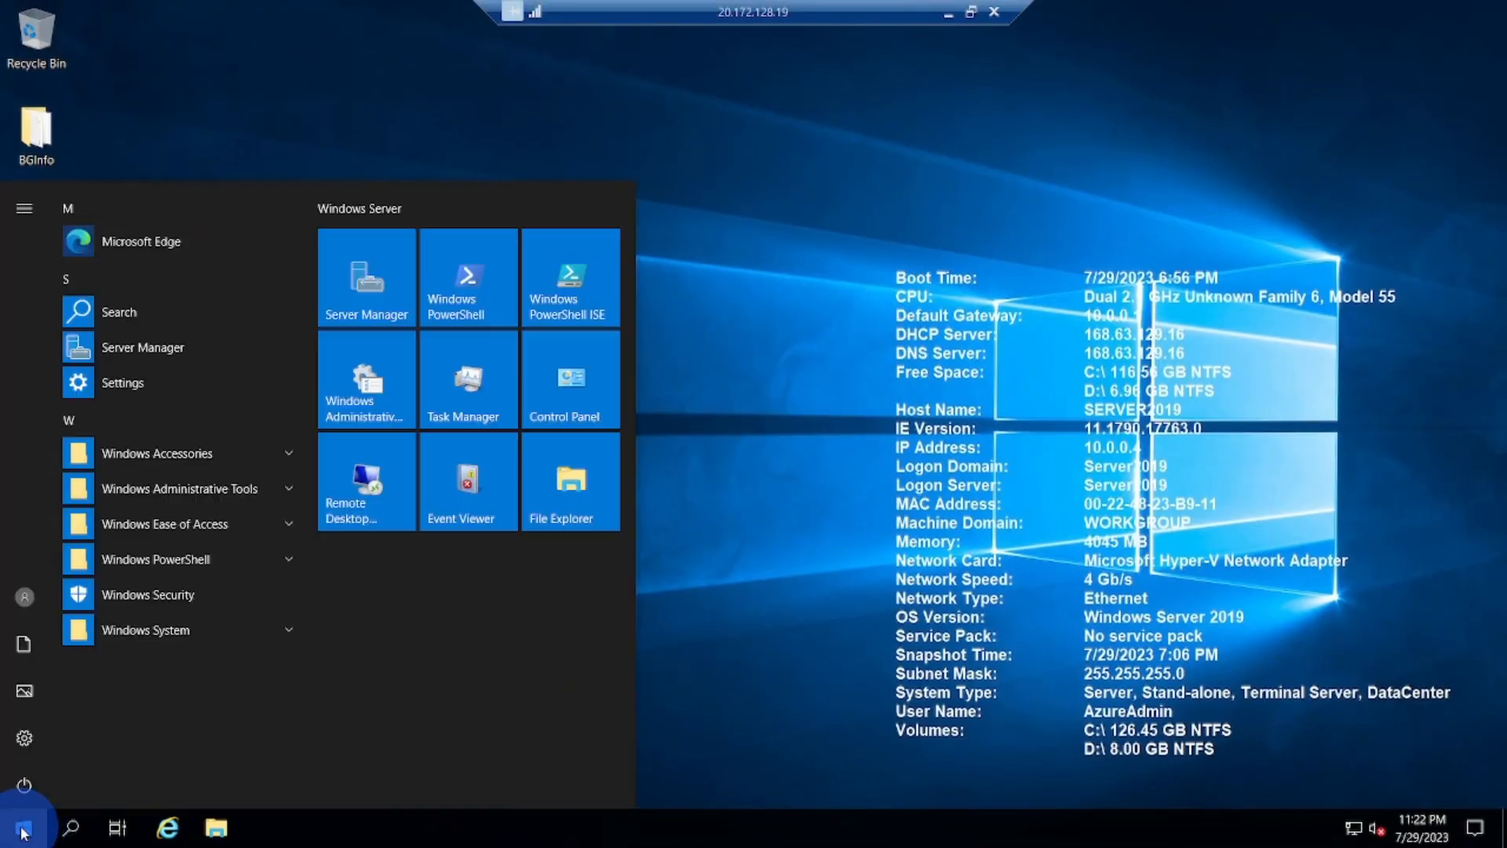
pyautogui.click(216, 492)
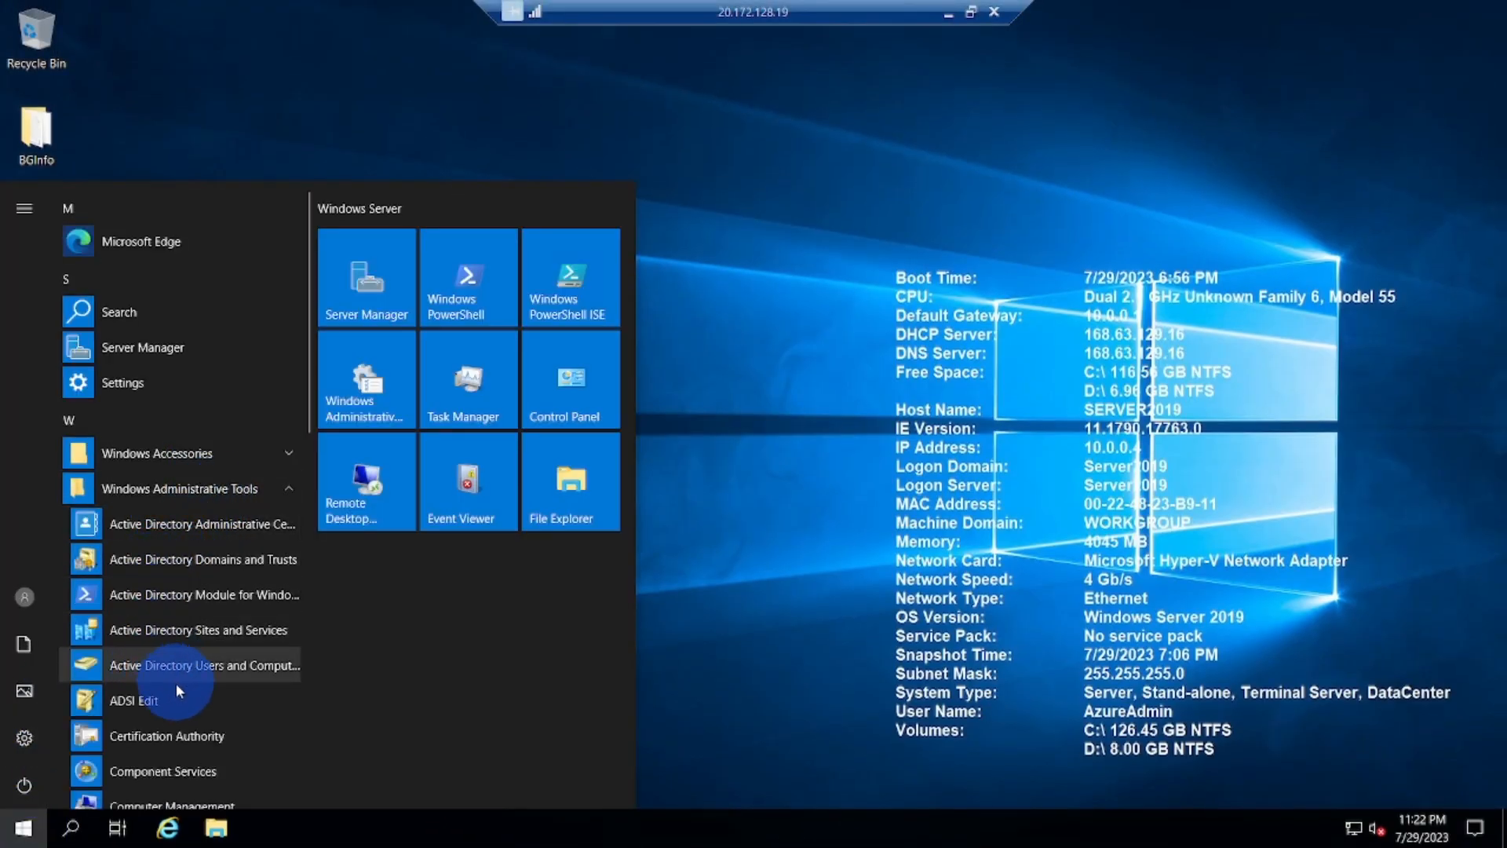
pyautogui.click(213, 666)
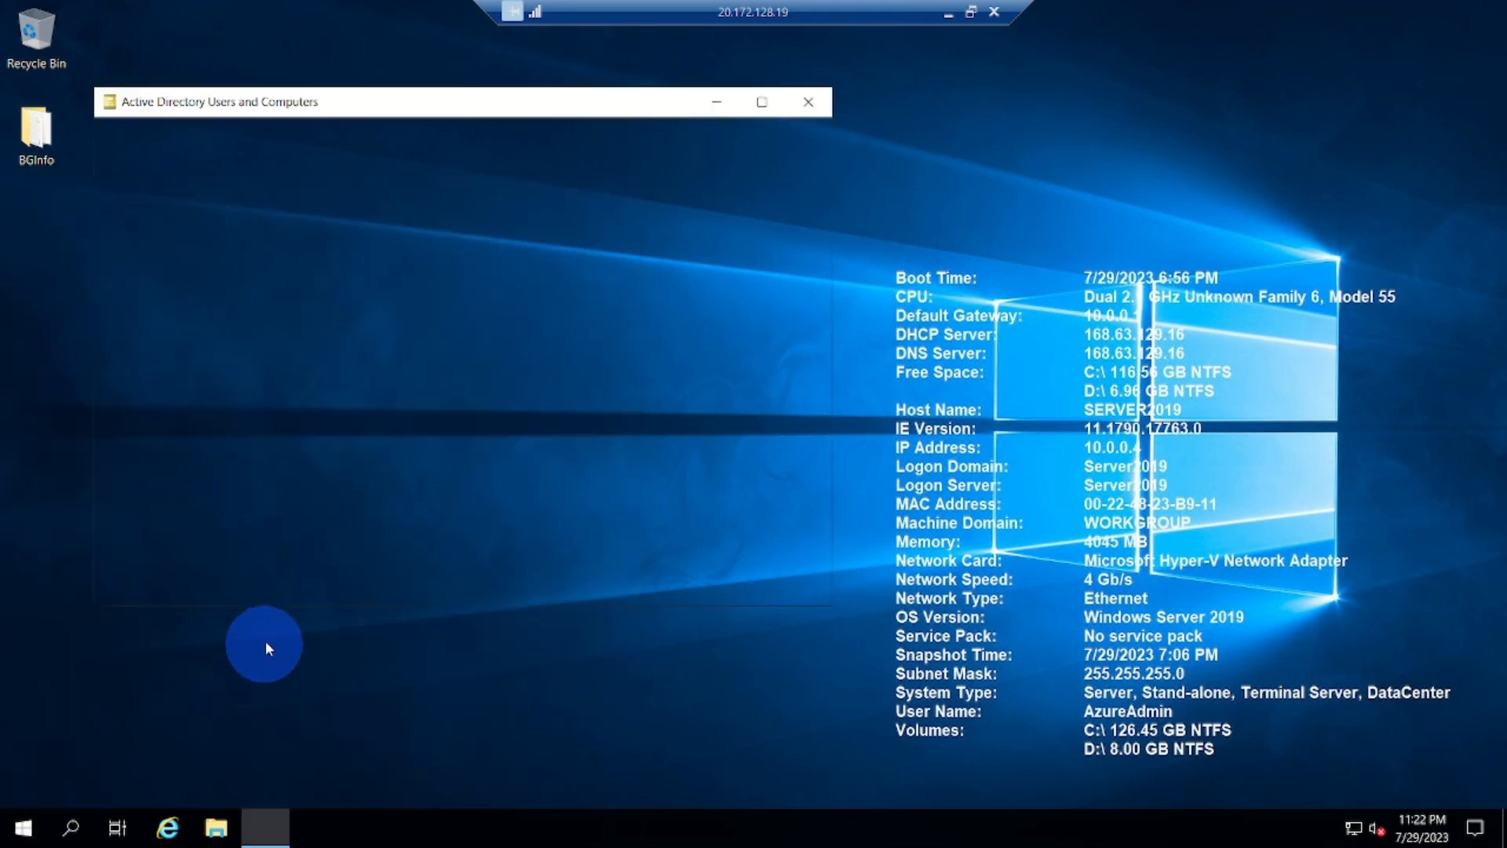
pyautogui.click(182, 249)
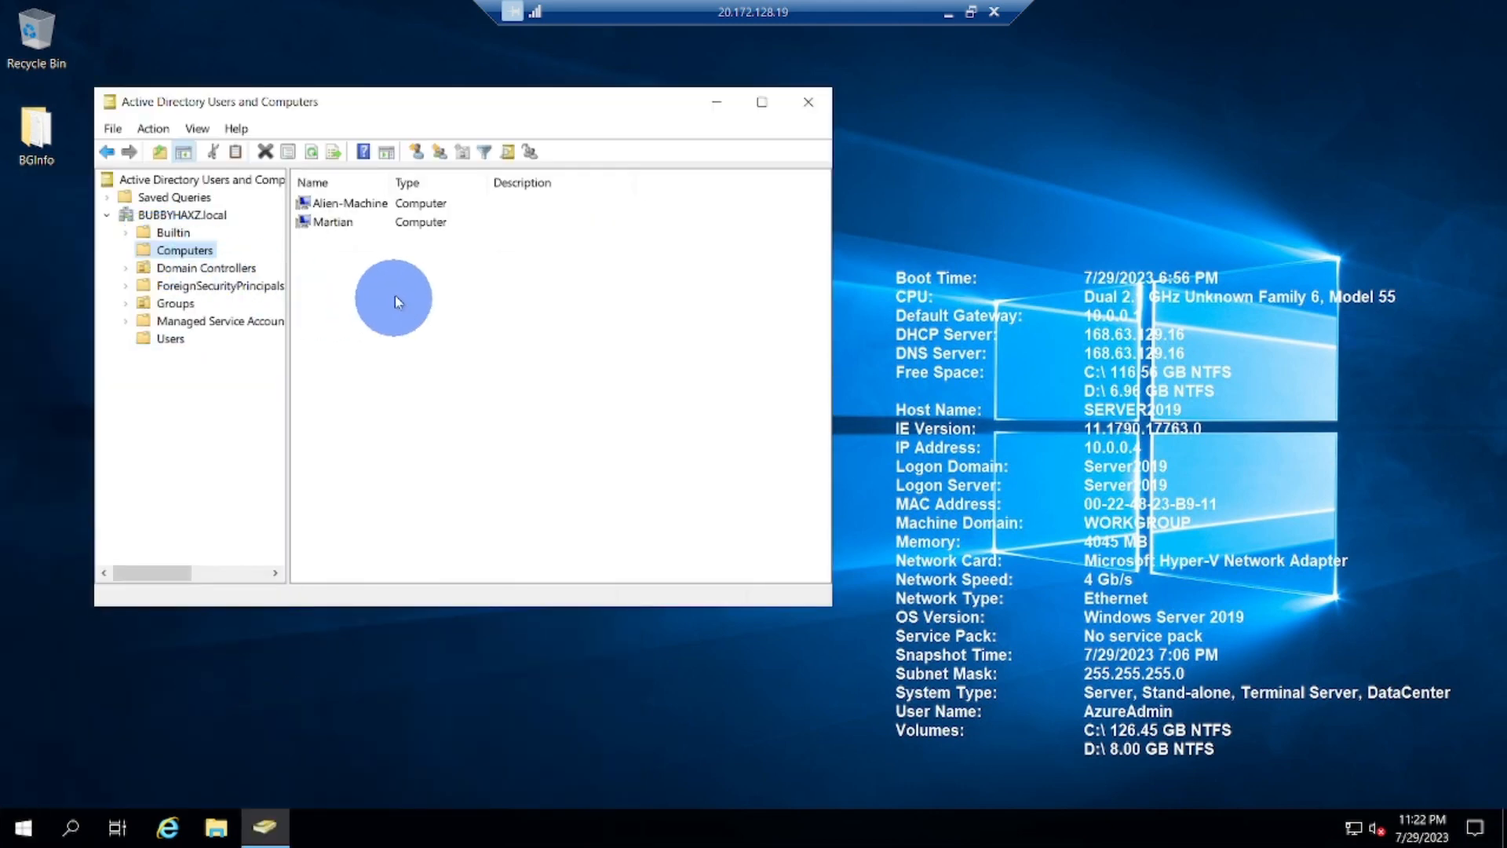
pyautogui.rightClick(415, 203)
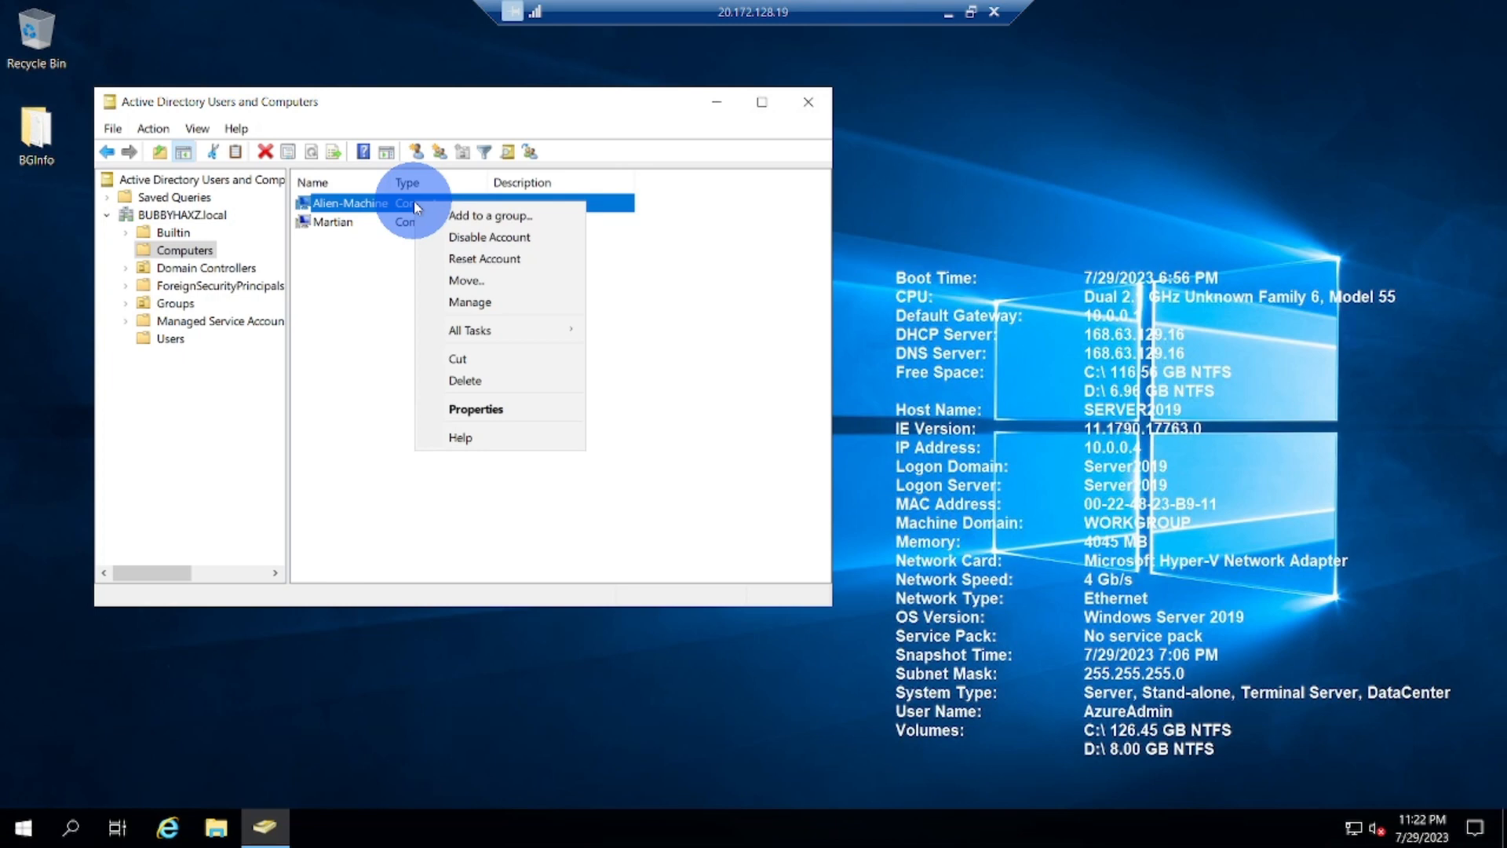
pyautogui.click(506, 303)
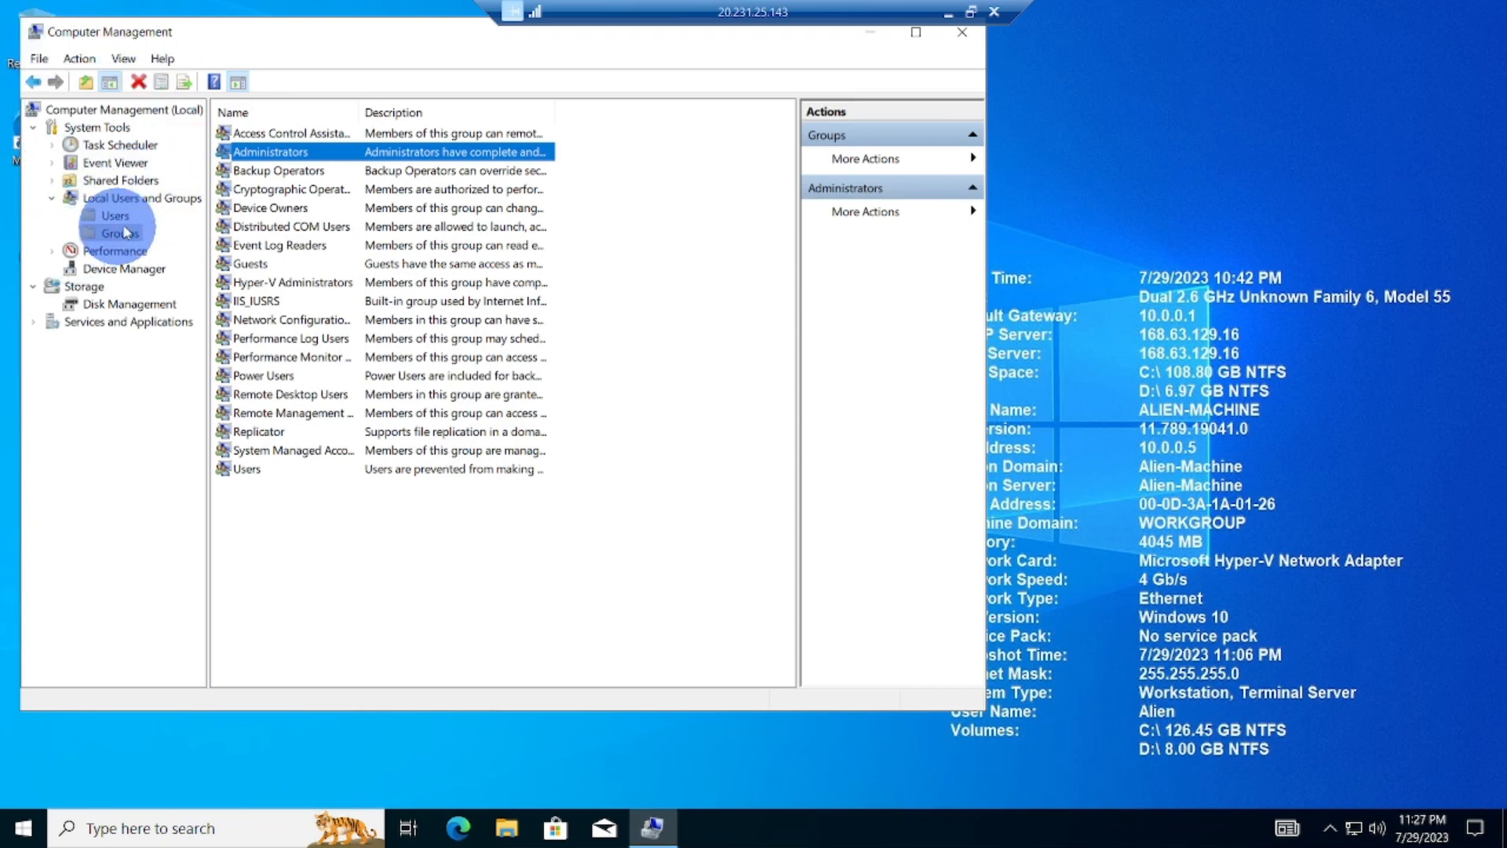
# Add the BUBBYHAXZ\Alien domain user to Alien-Machine's local Administrators group and close the remote session.
pyautogui.doubleClick(337, 151)
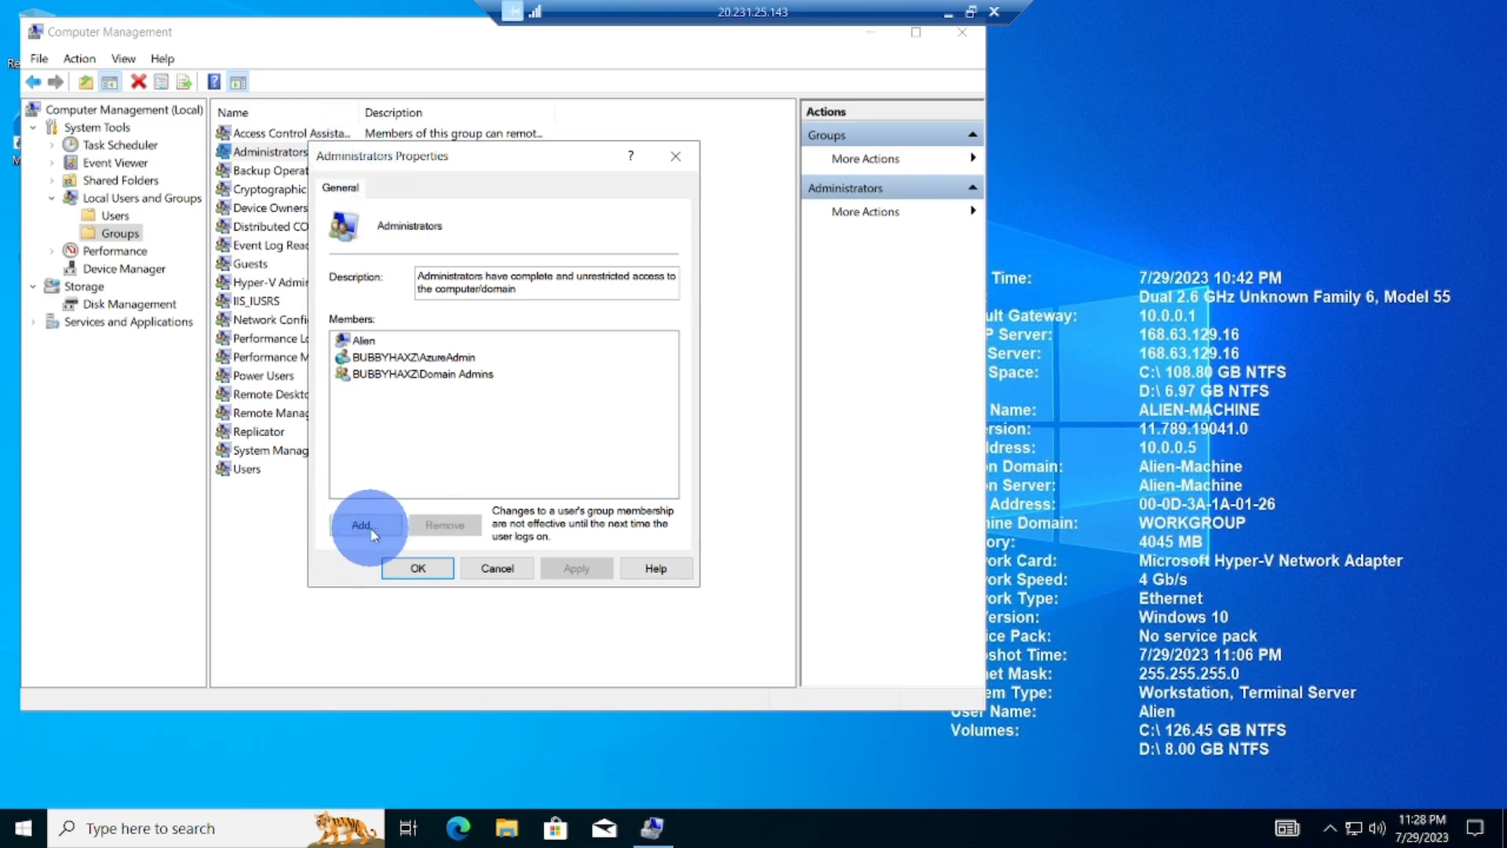
pyautogui.click(363, 526)
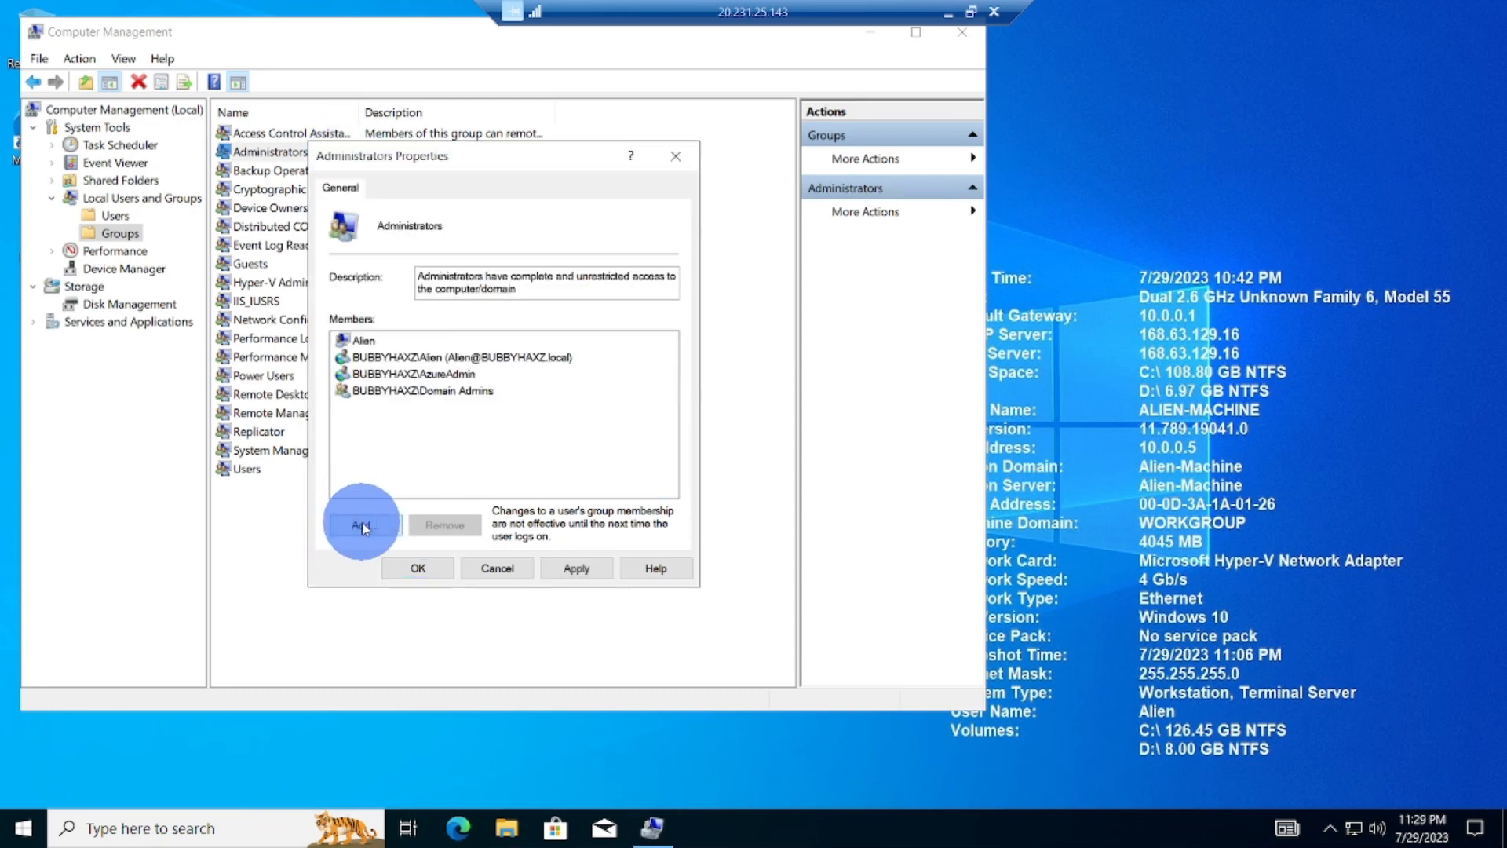
pyautogui.click(353, 525)
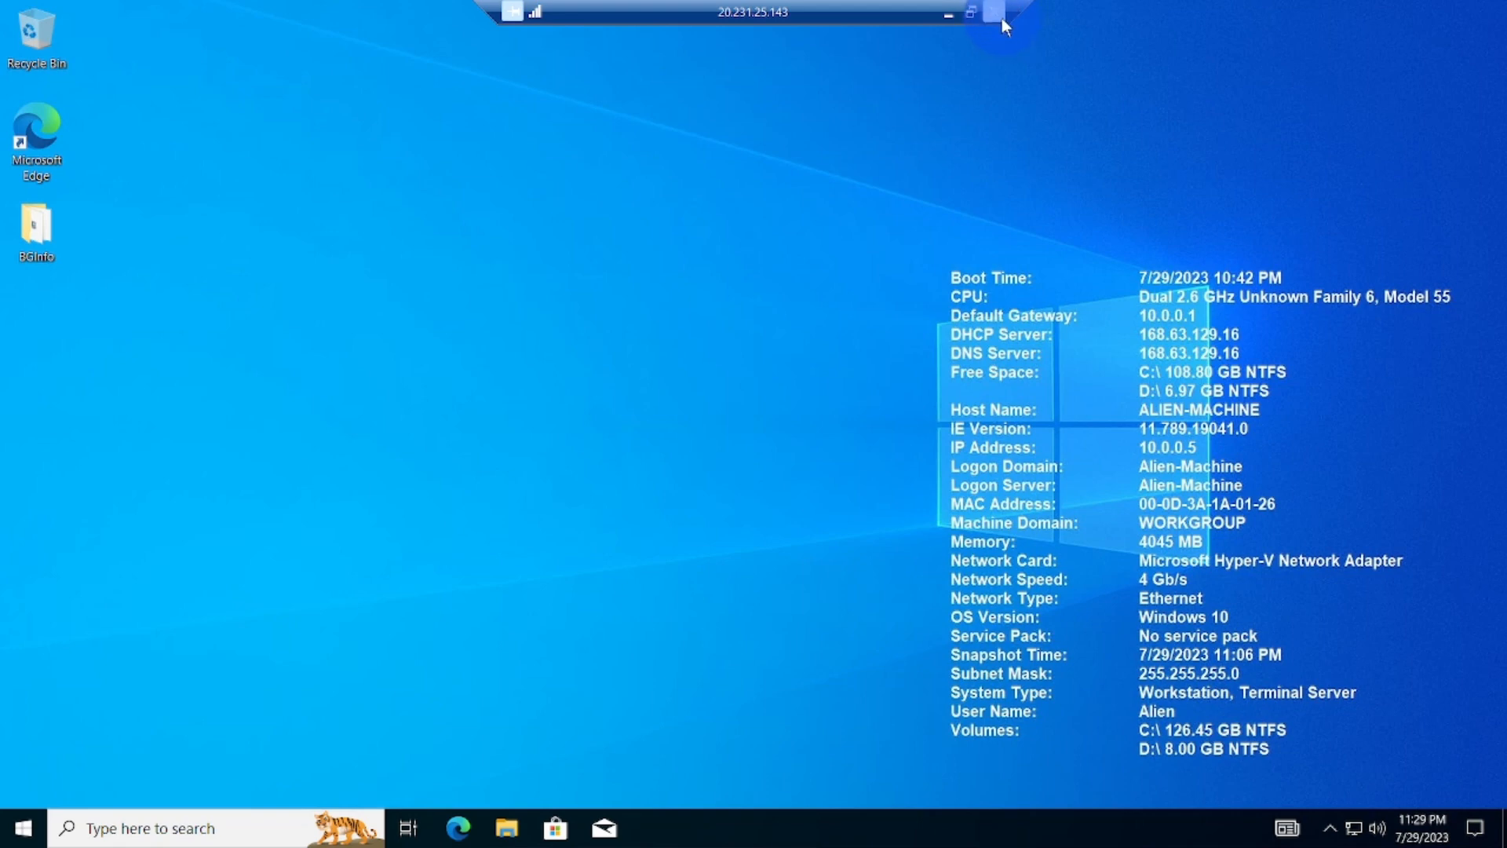
pyautogui.click(993, 12)
# Open Computer Management on Martian and go to the Administrators group under Local Users and Groups.
pyautogui.click(155, 829)
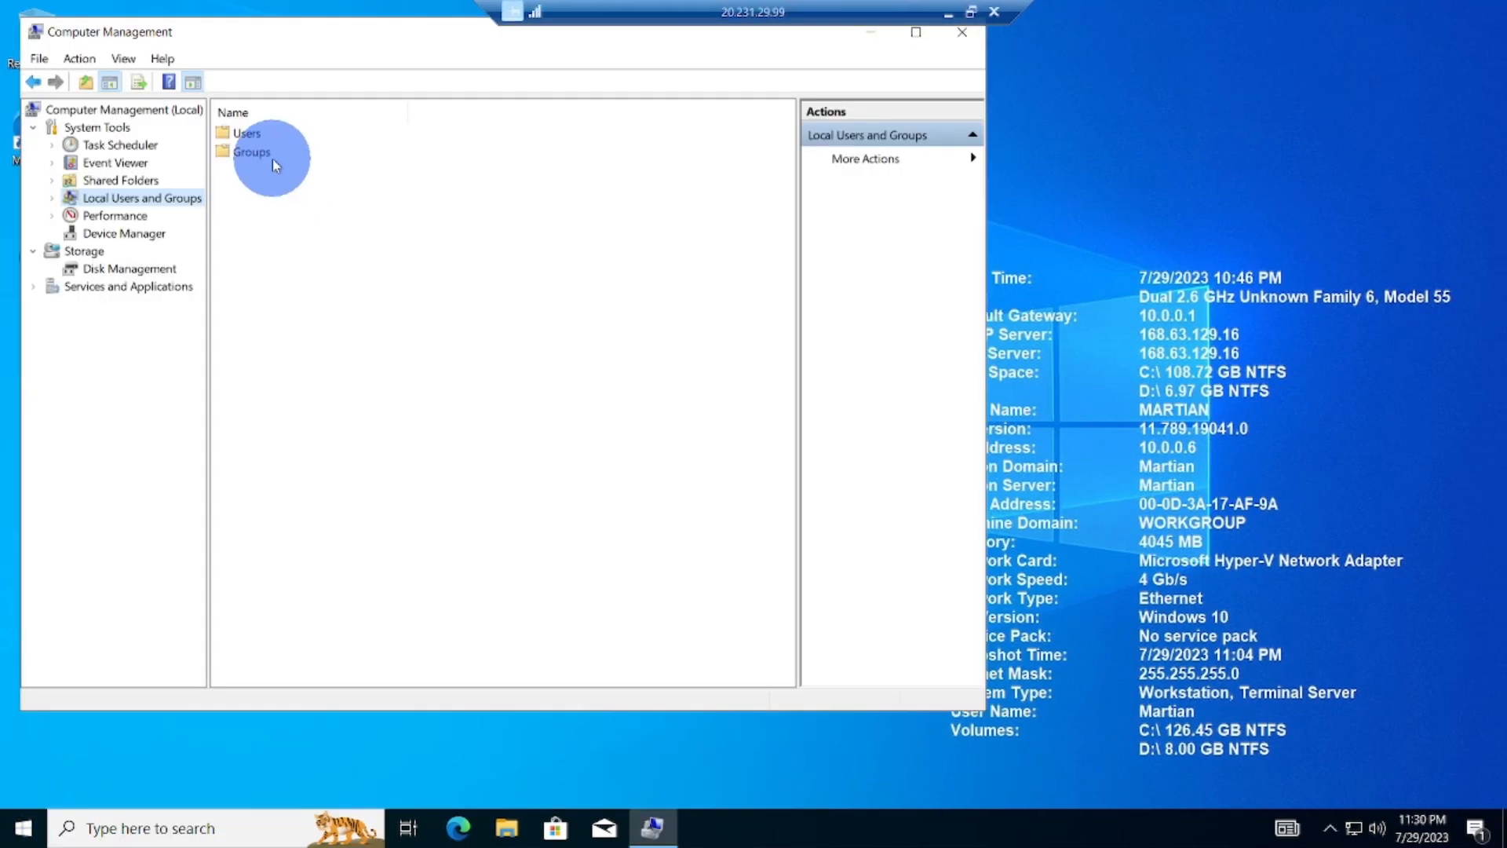
pyautogui.click(262, 152)
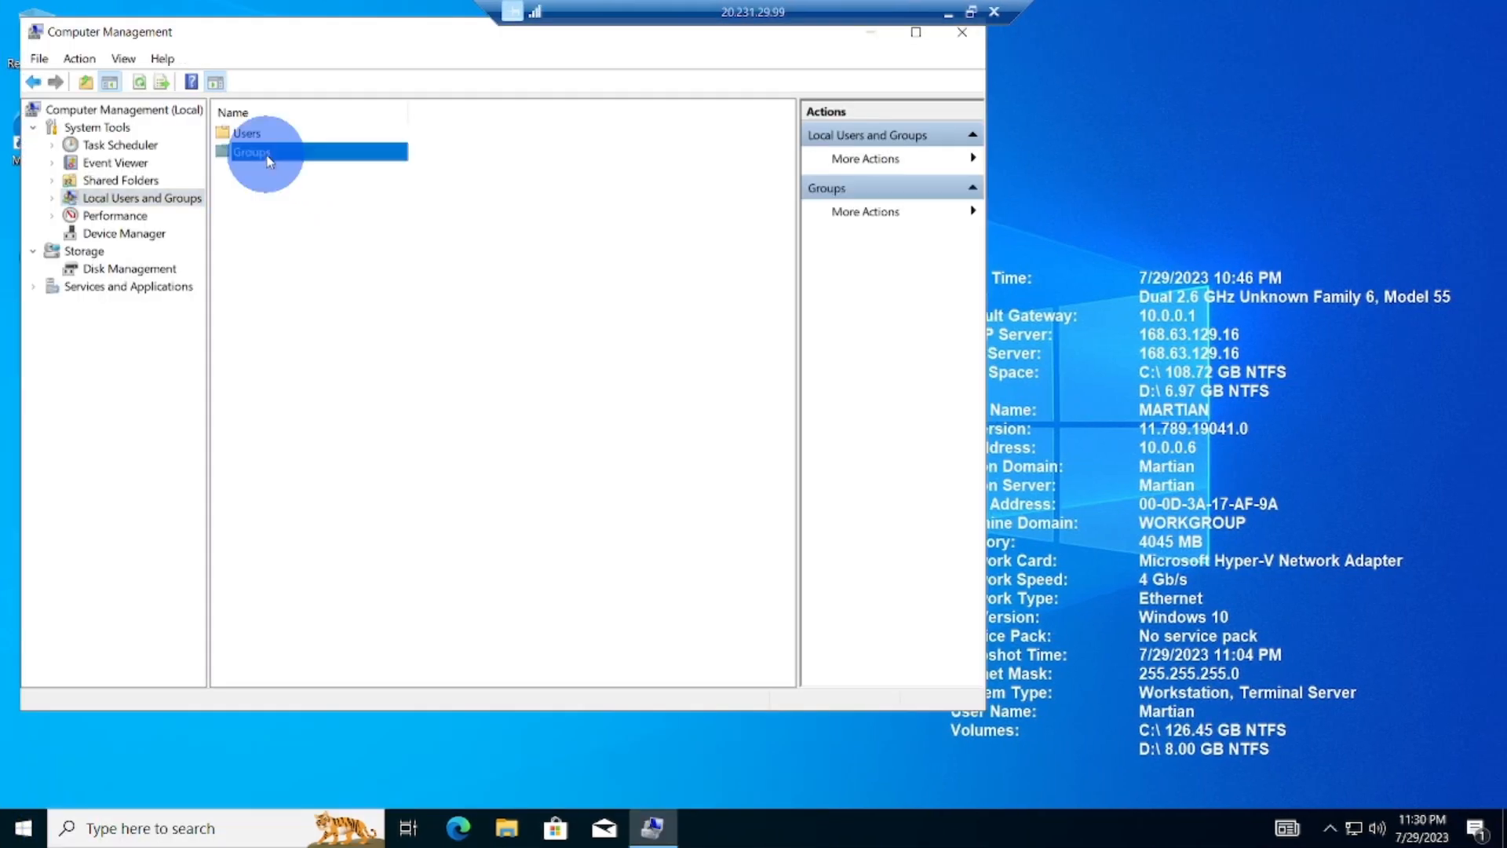
pyautogui.doubleClick(329, 152)
pyautogui.click(336, 157)
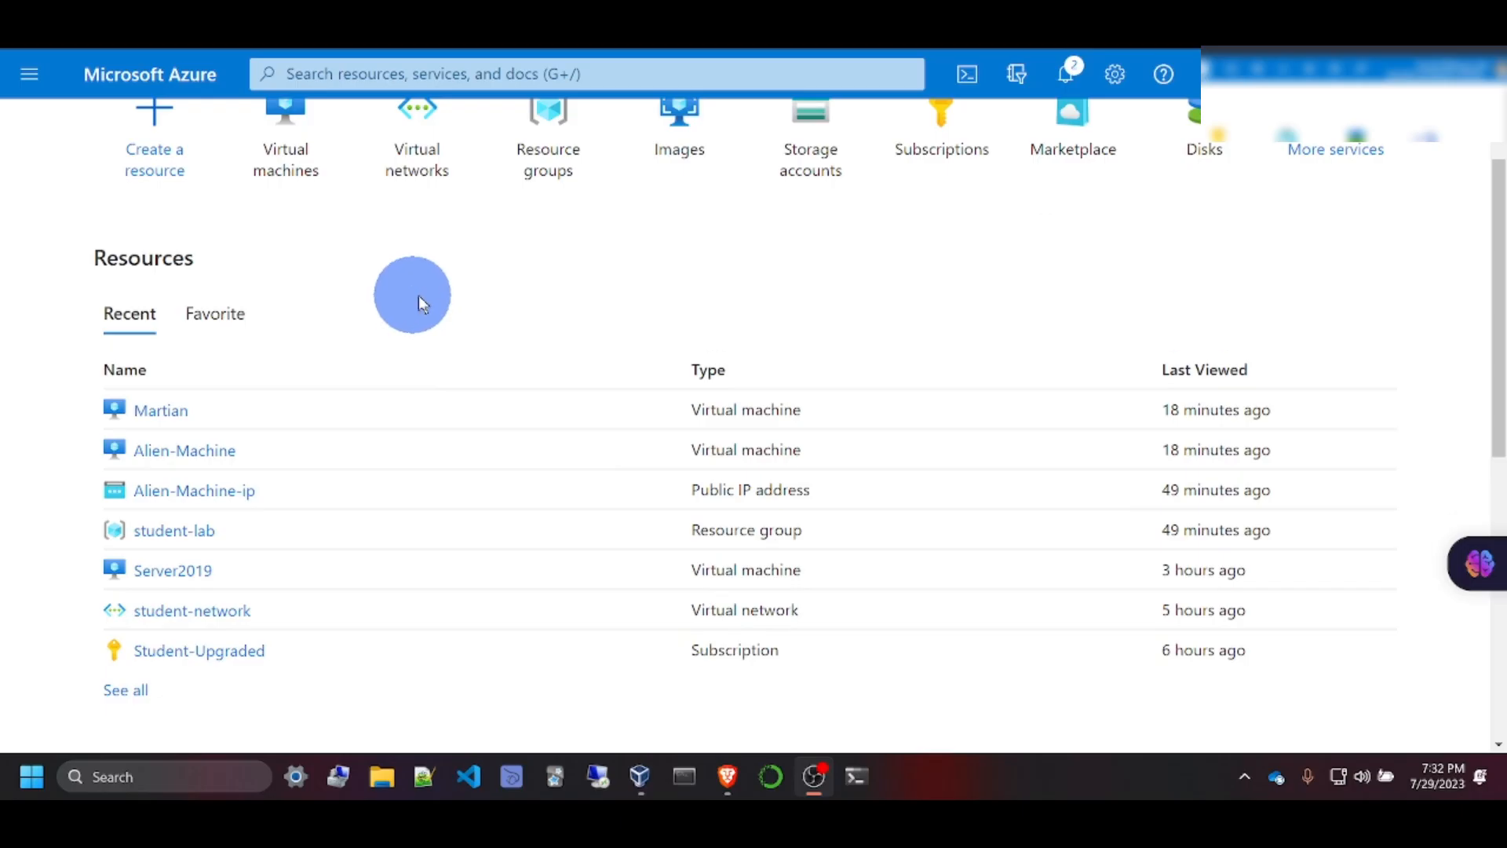
# Start creating another Azure virtual machine in the portal and name it Kali.
pyautogui.scroll(1, 615, 350)
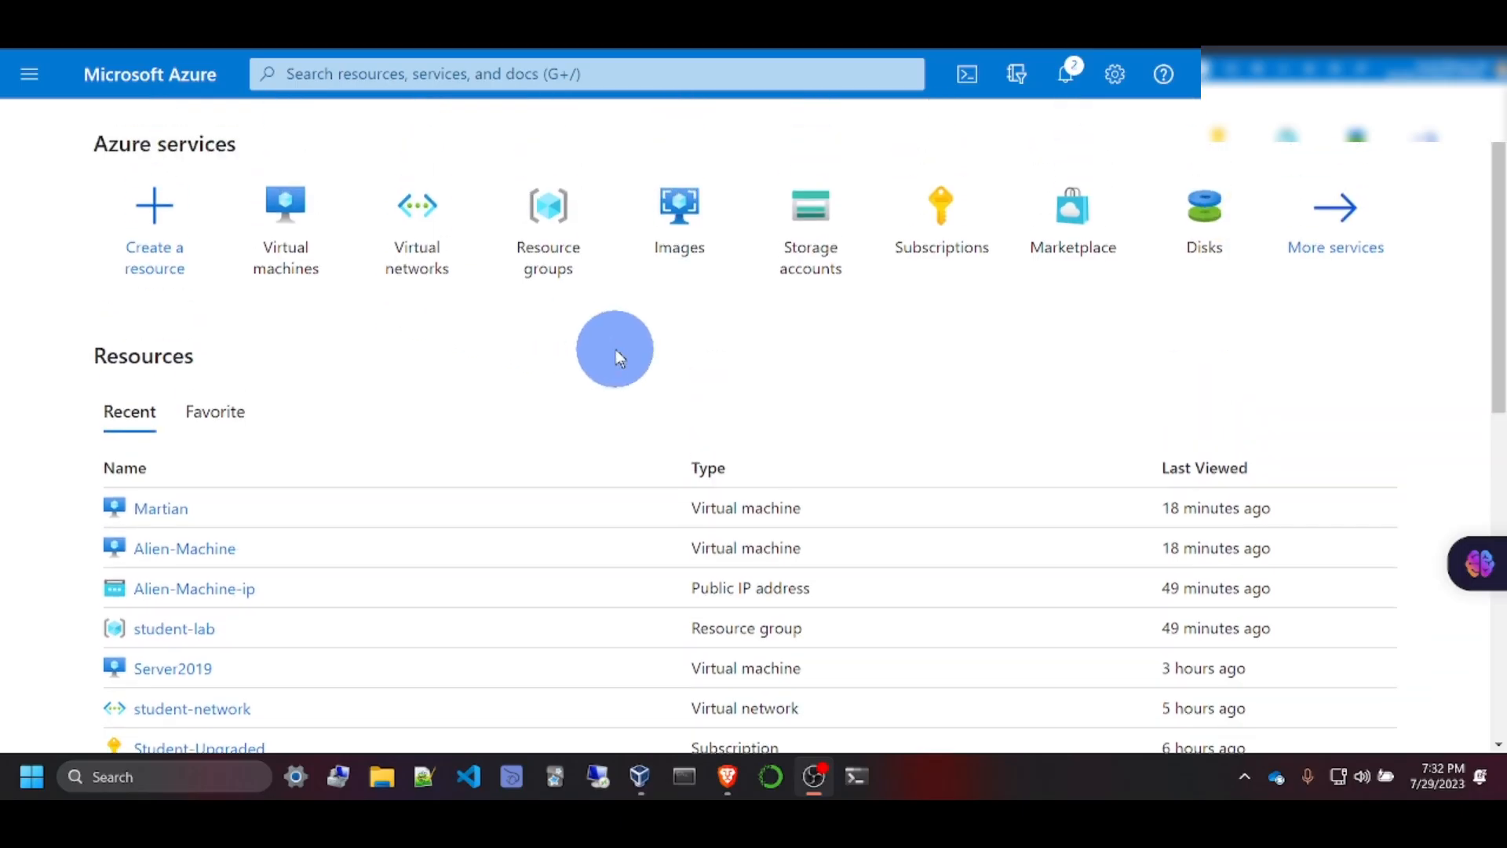
pyautogui.click(292, 210)
pyautogui.click(67, 233)
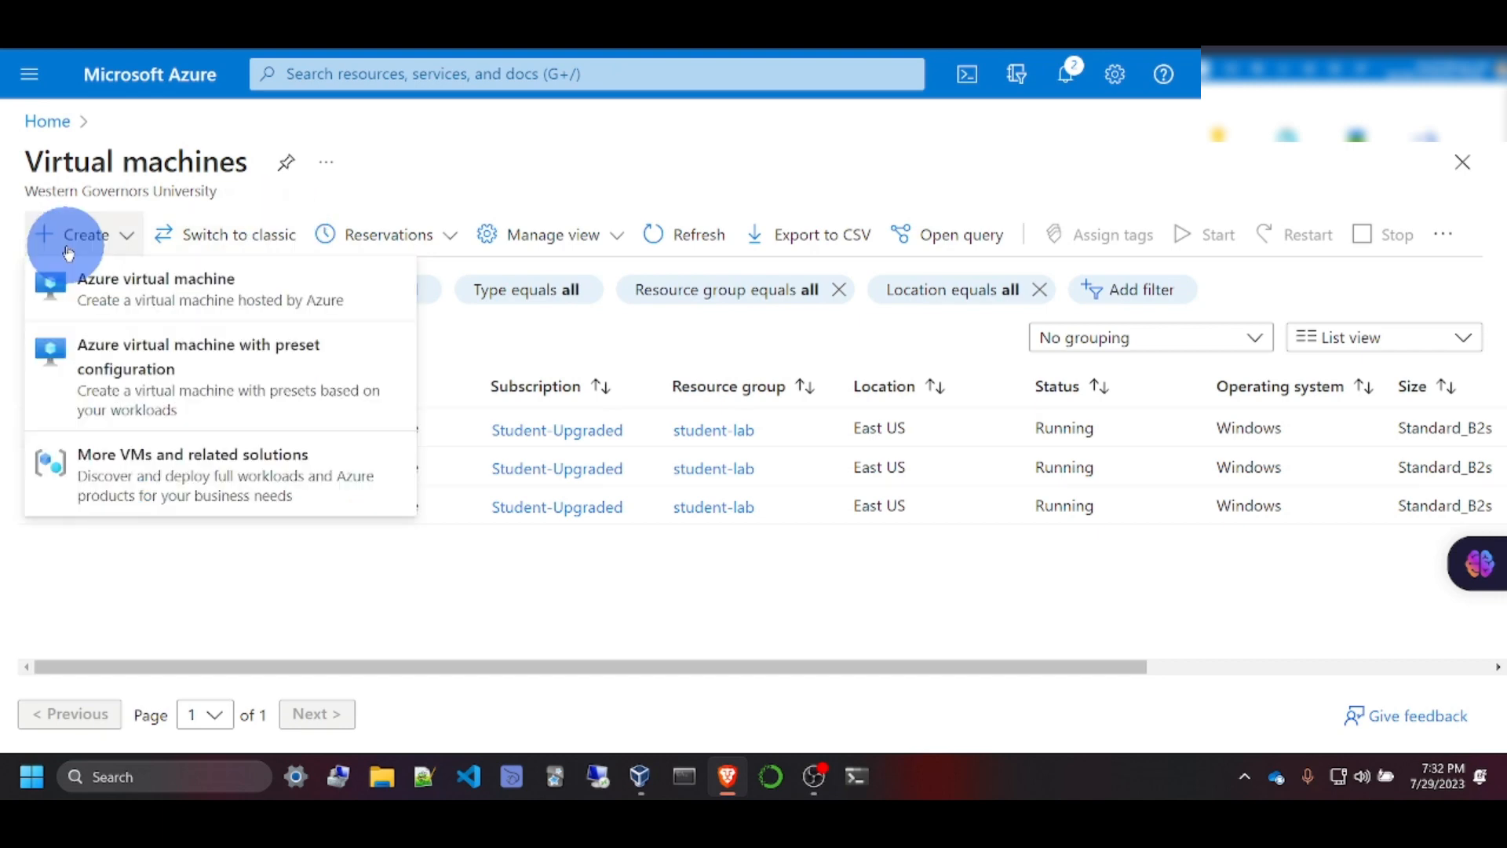
pyautogui.click(197, 271)
pyautogui.scroll(-4, 330, 437)
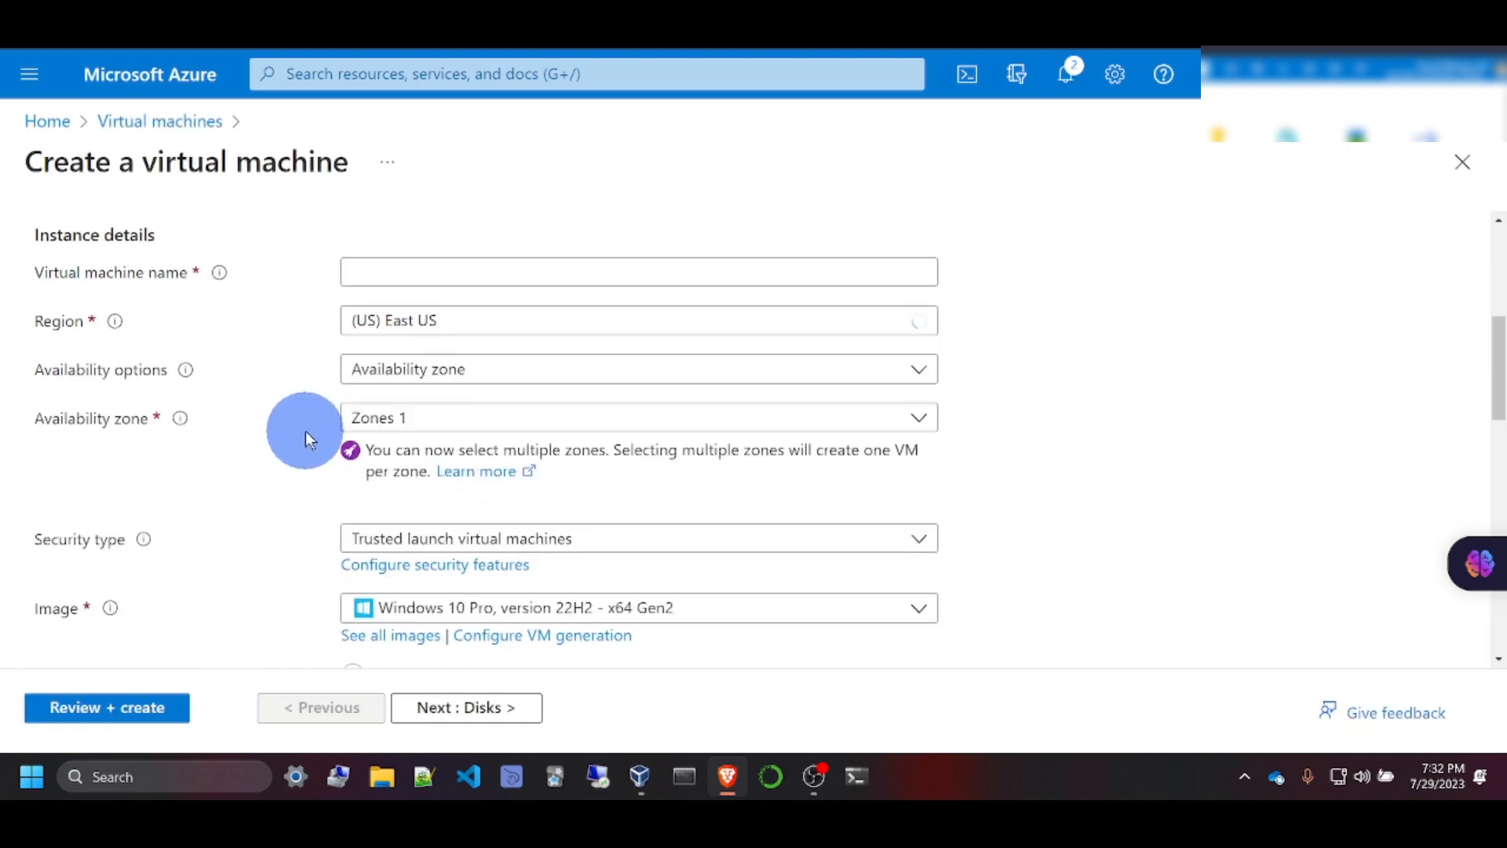
pyautogui.click(407, 272)
pyautogui.write('Kali')
# Go through the Kali machine's OS disk type and remaining settings, review the configuration, and create the virtual machine.
pyautogui.click(467, 708)
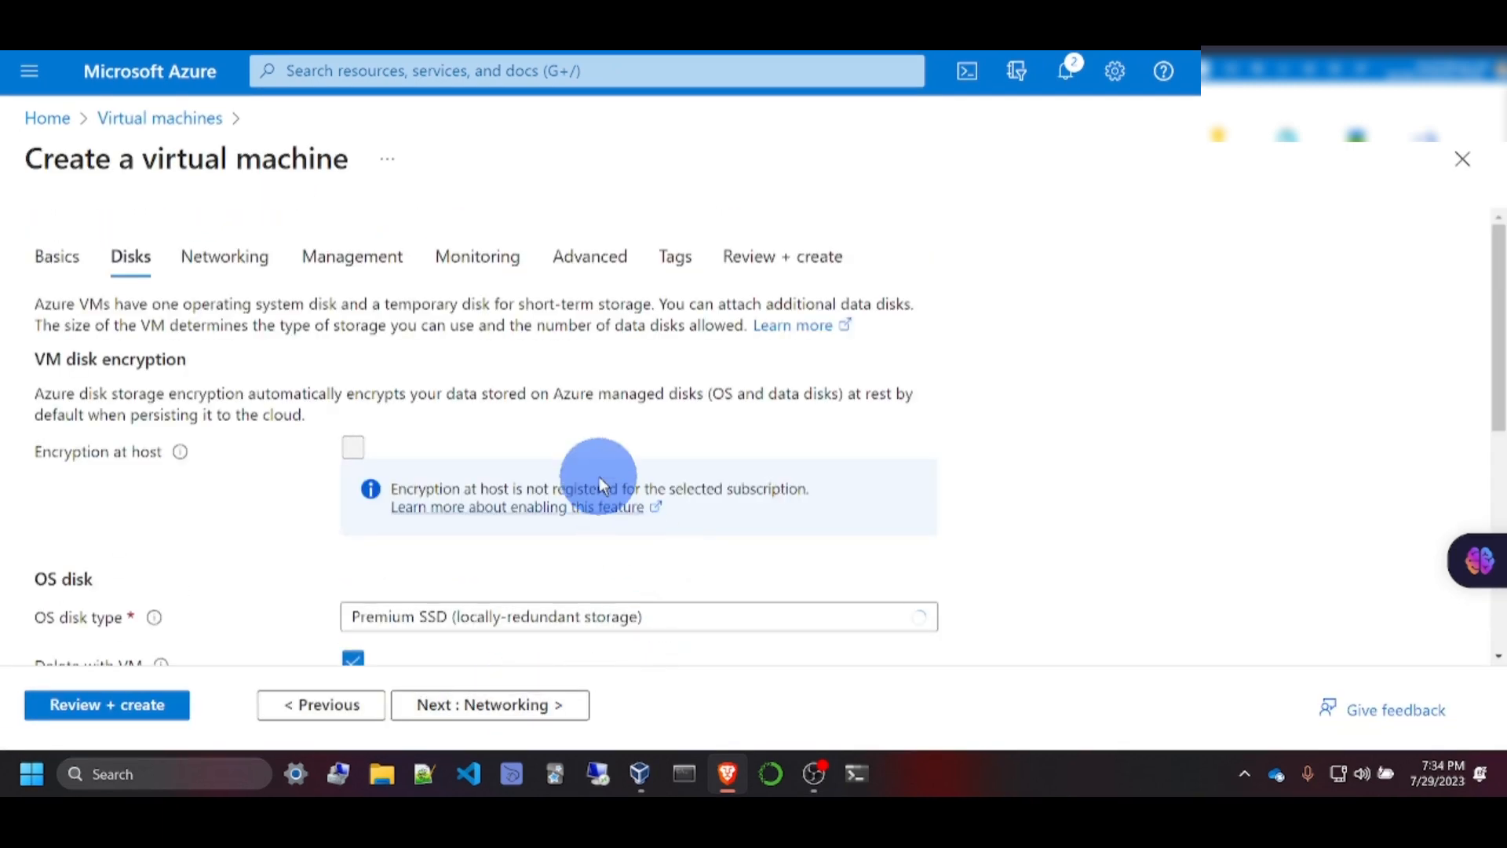
pyautogui.scroll(-4, 550, 456)
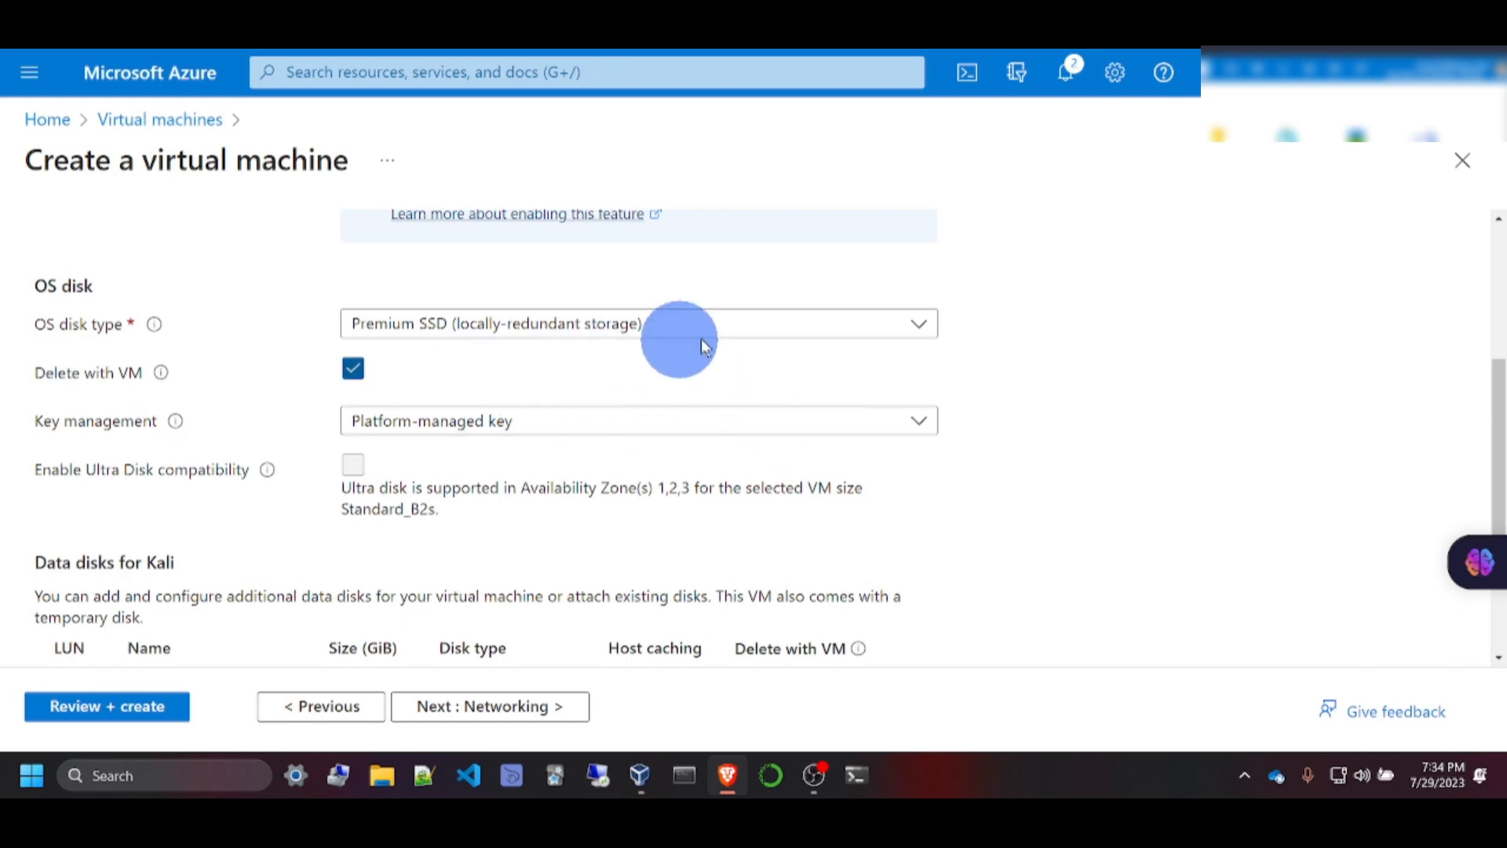
pyautogui.click(811, 325)
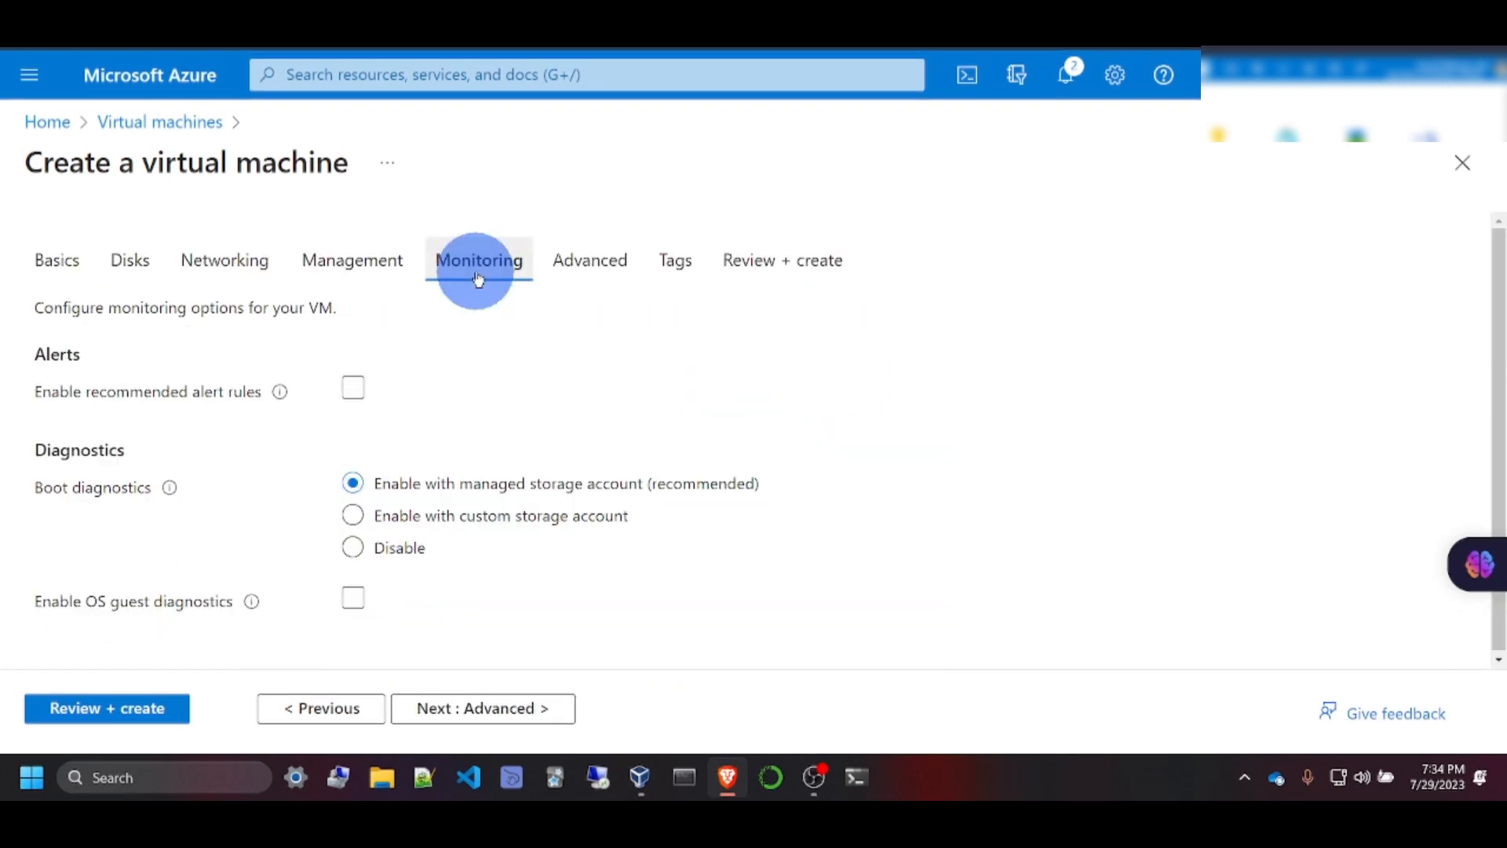
pyautogui.click(808, 253)
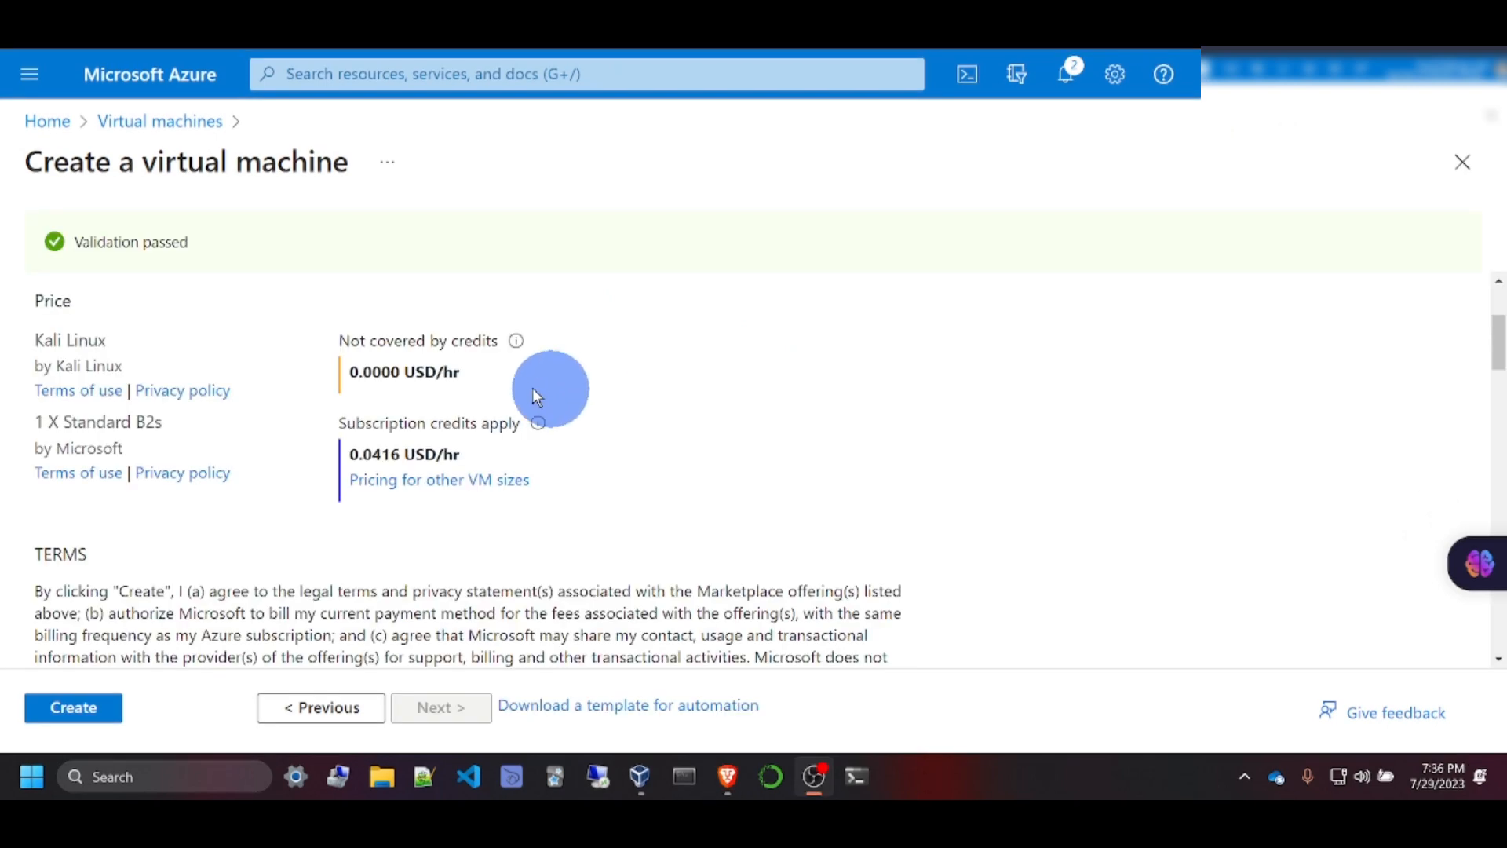
pyautogui.scroll(-3, 329, 495)
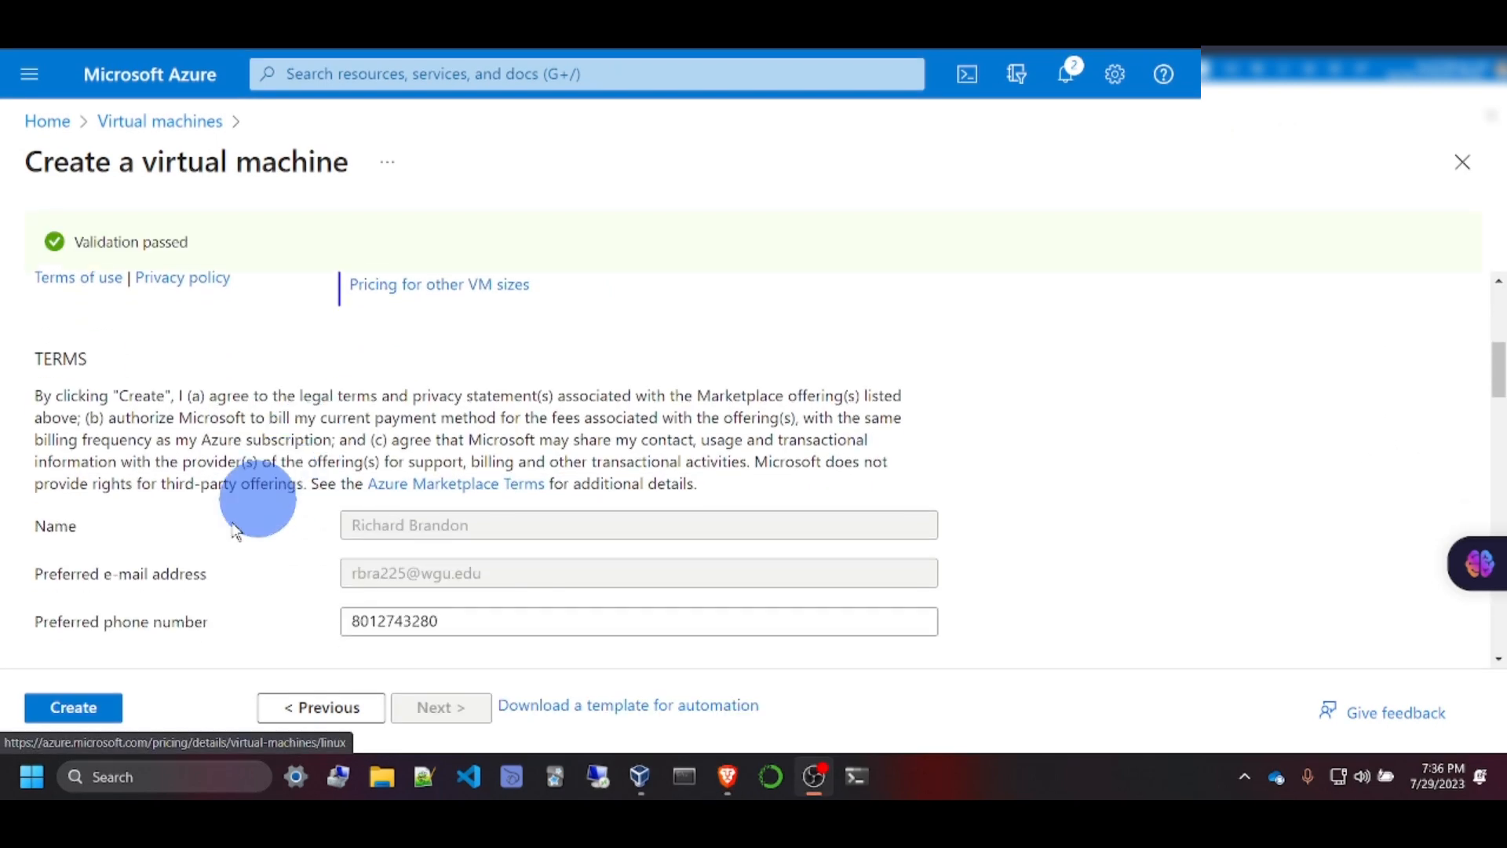
pyautogui.click(76, 715)
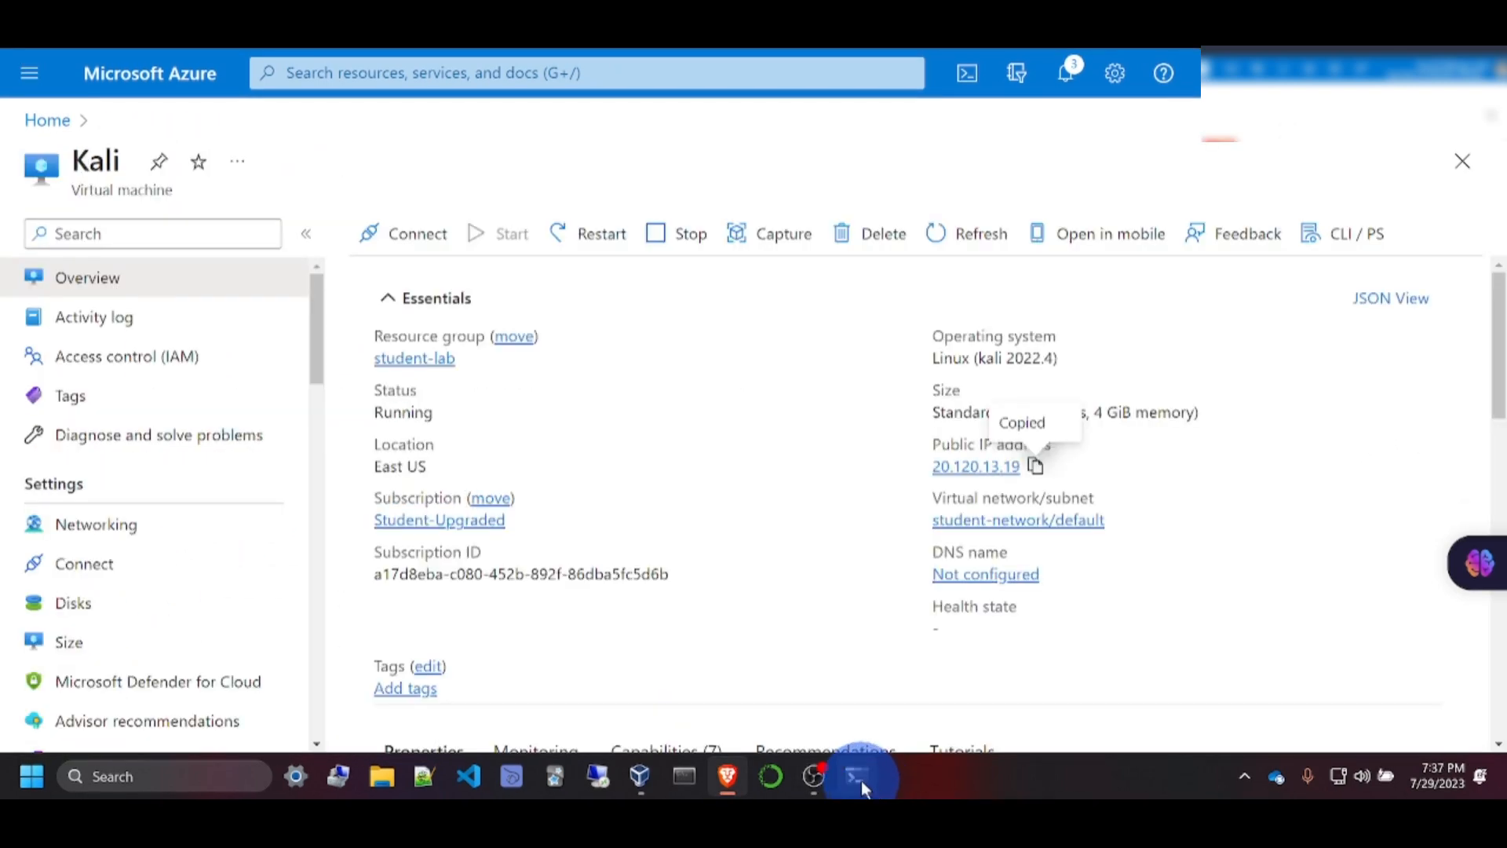
# Switch to a terminal window for connecting to the Kali virtual machine.
pyautogui.click(861, 779)
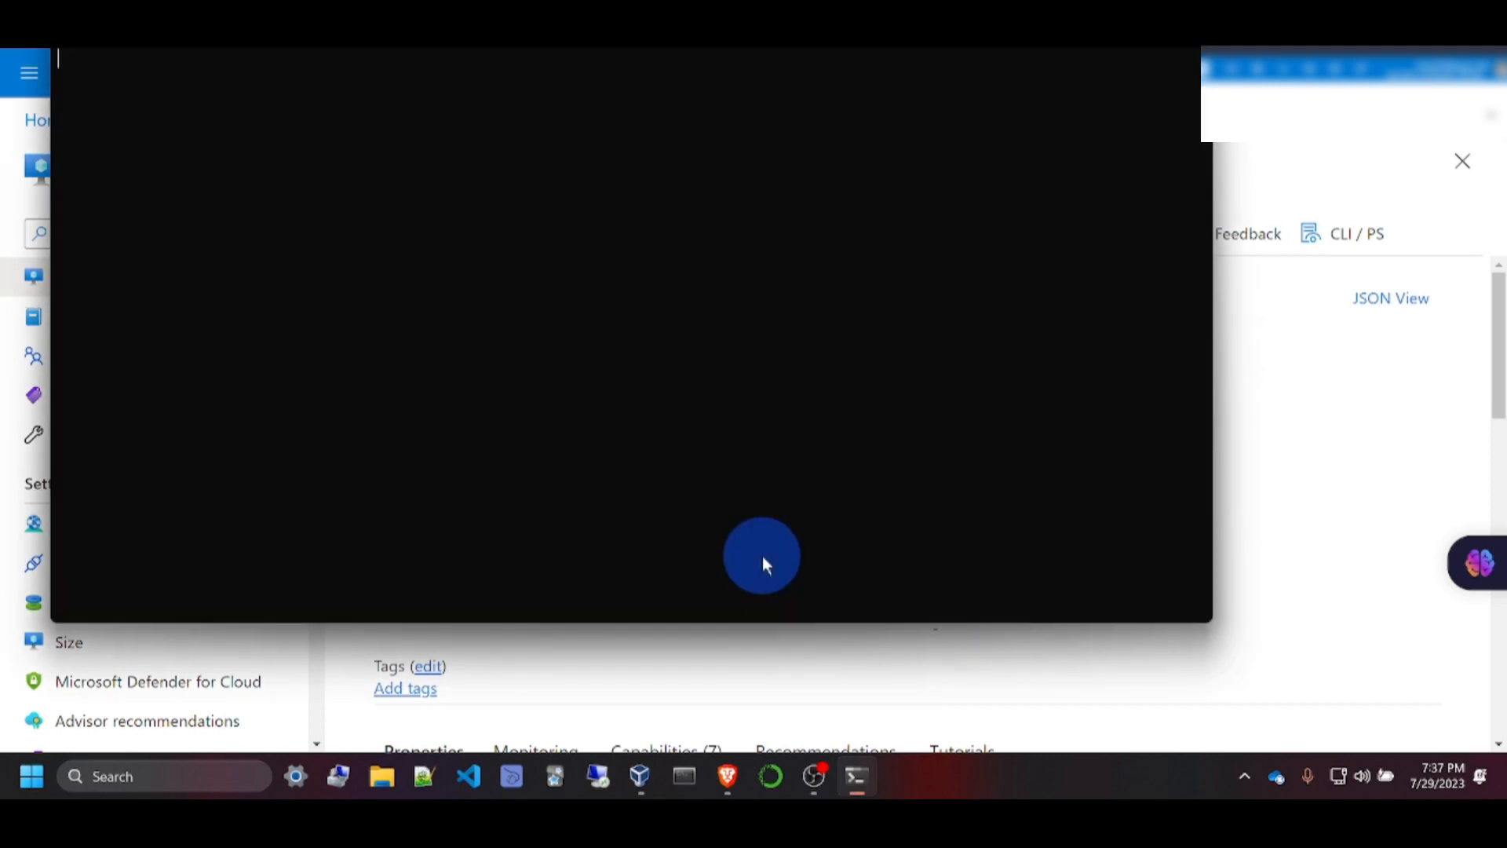